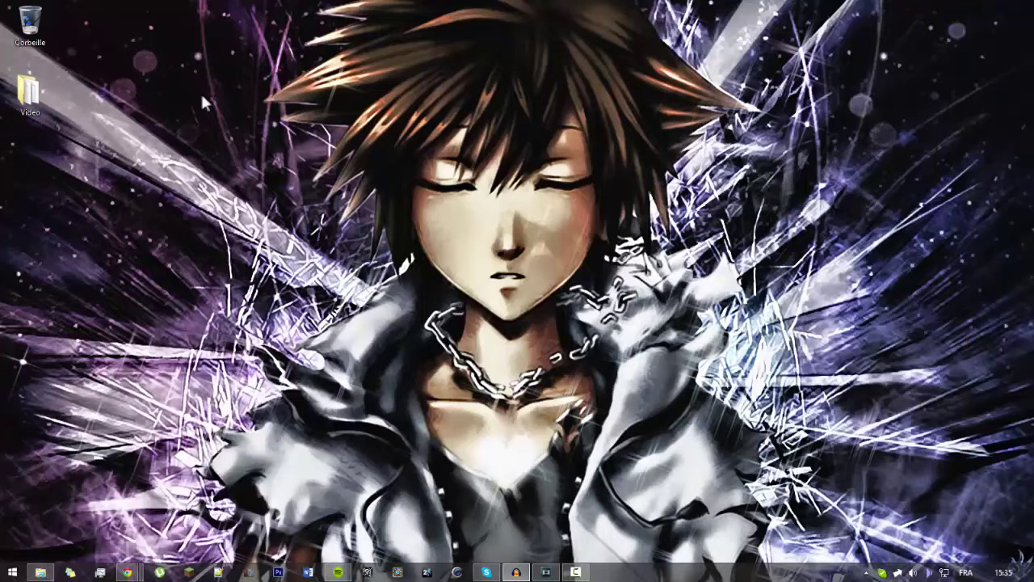
# Step: Open the Video folder from the desktop and reposition its window
pyautogui.doubleClick(44, 98)
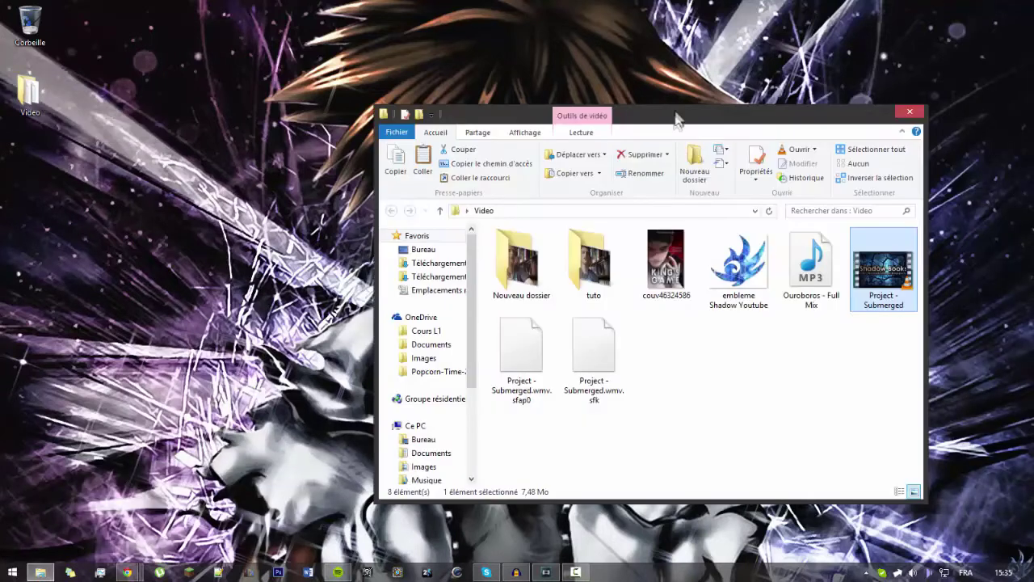
pyautogui.moveTo(682, 110); pyautogui.dragTo(748, 71)
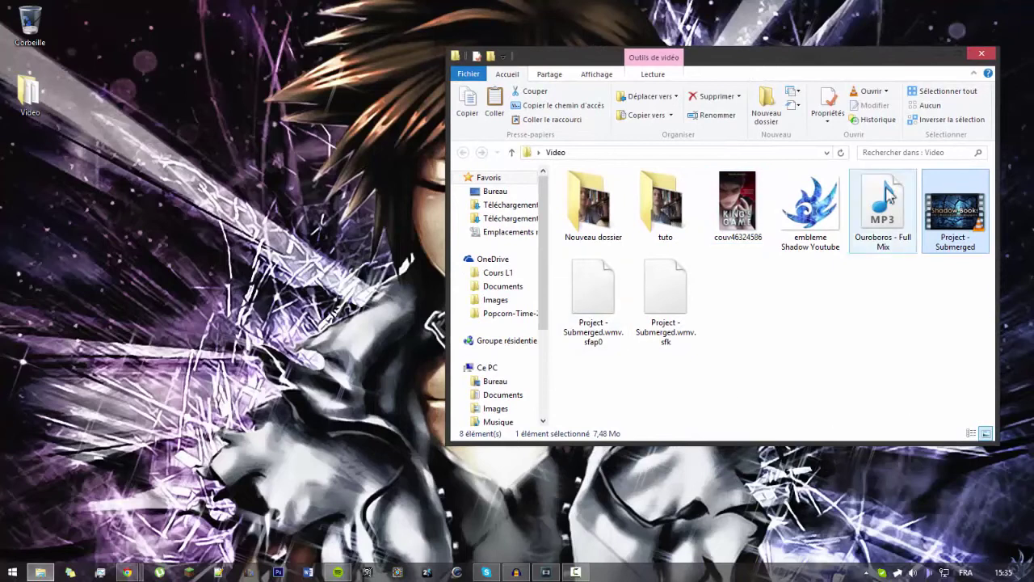
pyautogui.moveTo(889, 192)
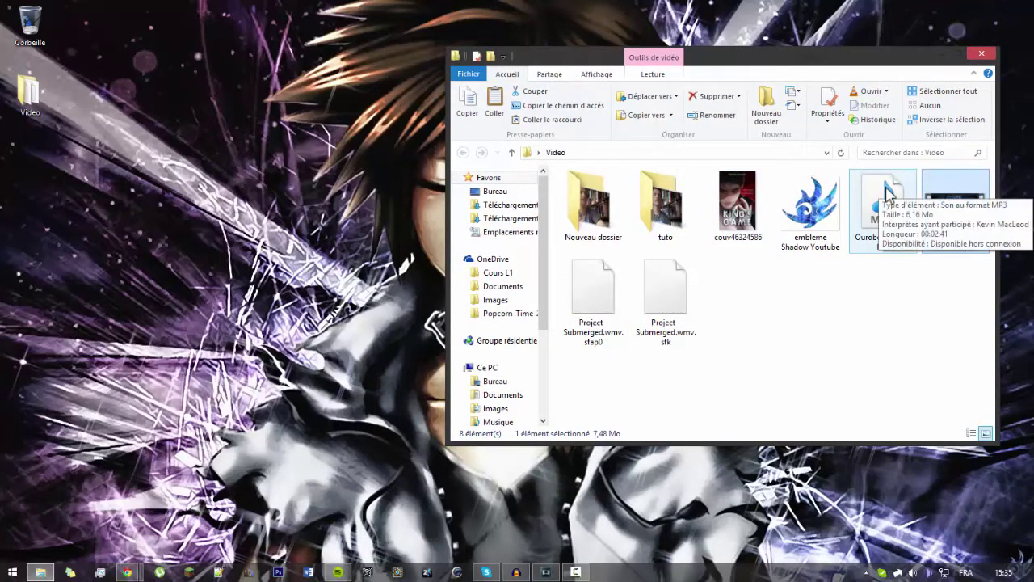
# Step: Try to delete the Project - Submerged.wmv.sfap0 and Project - Submerged.wmv.sfk files from the Video folder
pyautogui.moveTo(935, 308); pyautogui.dragTo(554, 296)
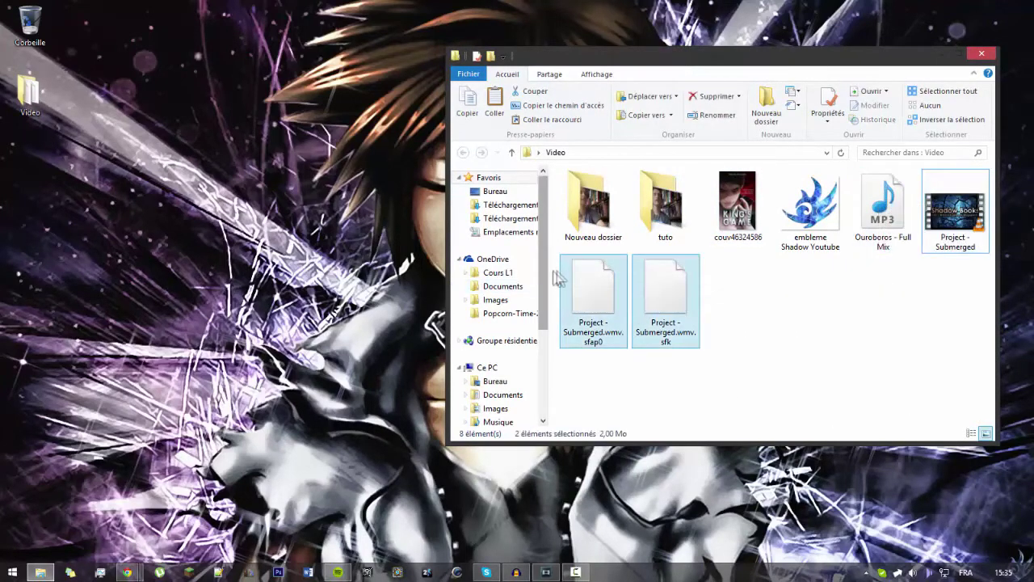
pyautogui.press('Delete')
pyautogui.click(489, 254)
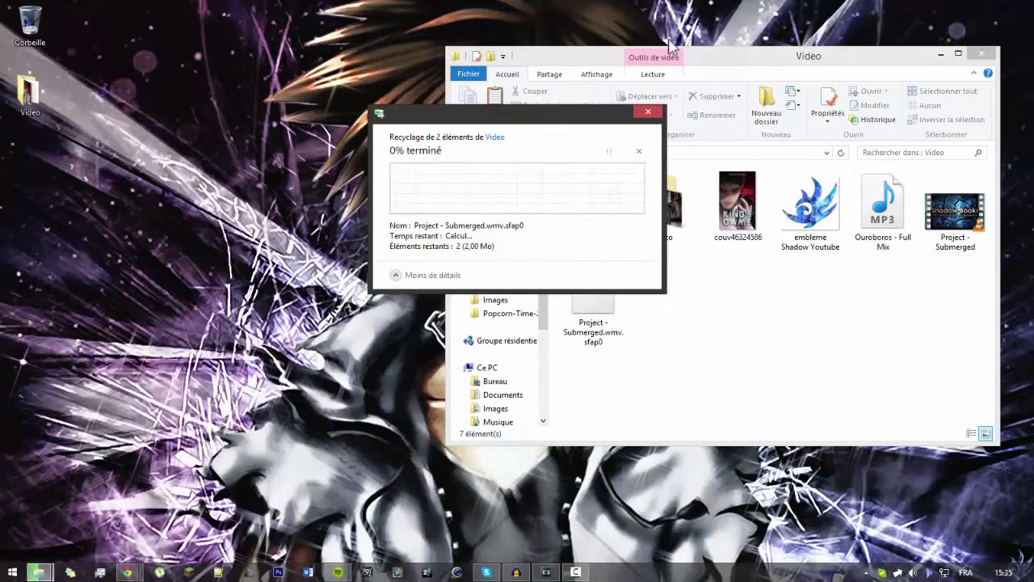
pyautogui.click(648, 112)
# Step: Look inside the tuto folder, return to the Video folder and select the couv46324586 image
pyautogui.click(673, 207)
pyautogui.doubleClick(674, 206)
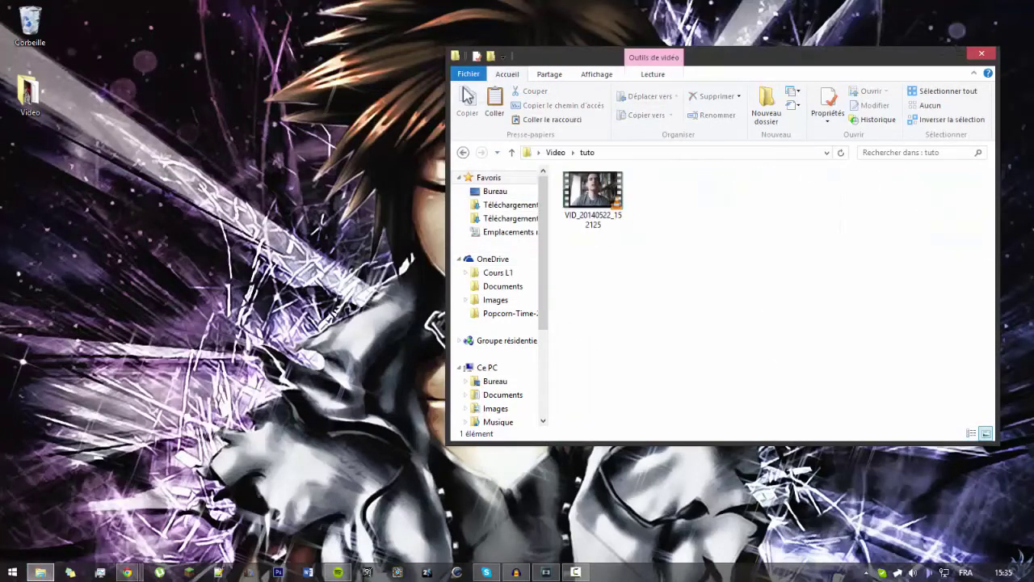
pyautogui.click(555, 154)
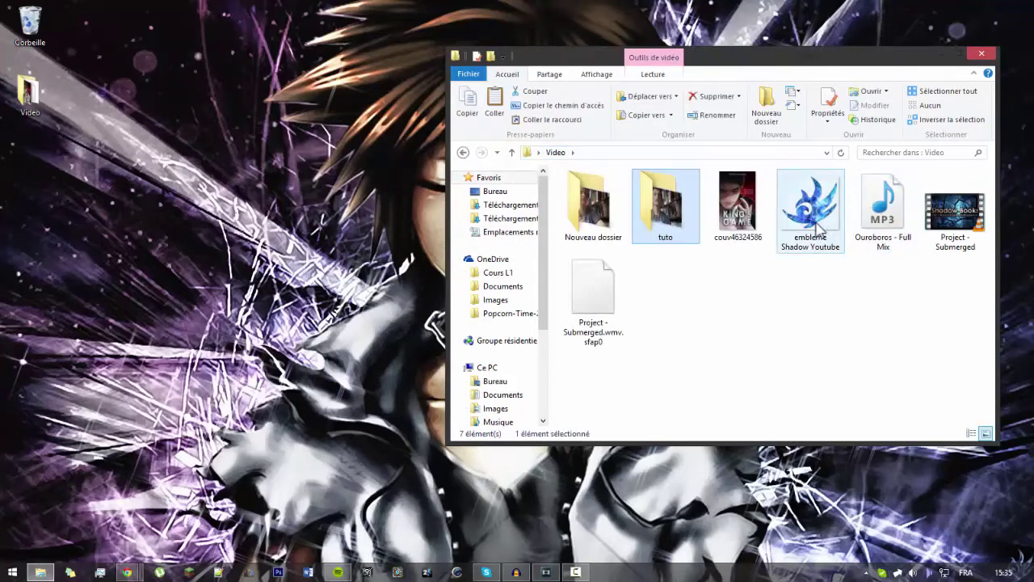
pyautogui.click(764, 239)
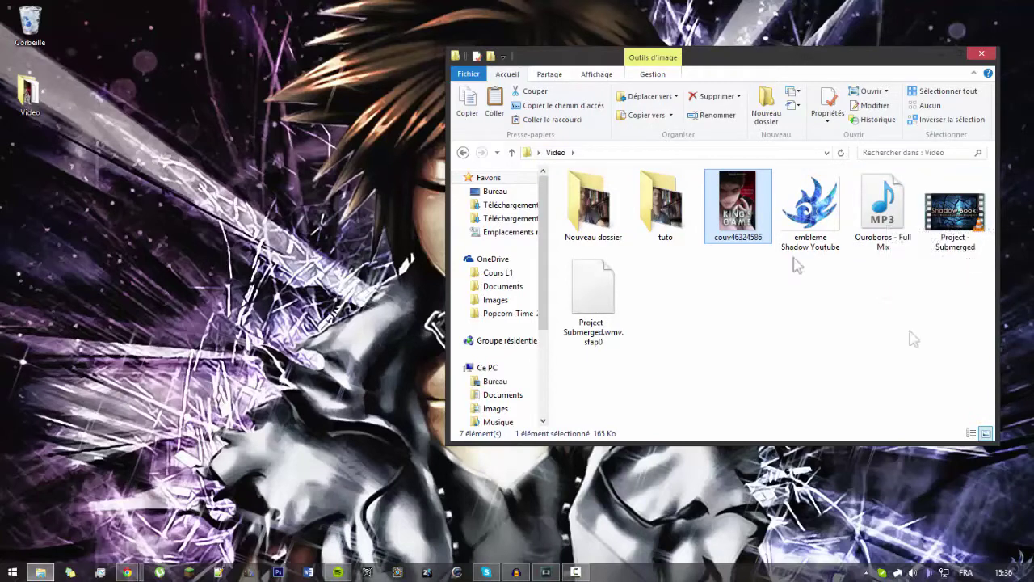
# Step: Switch to Vegas Pro and shrink its maximized window so that the Video folder can be used alongside it
pyautogui.moveTo(535, 577)
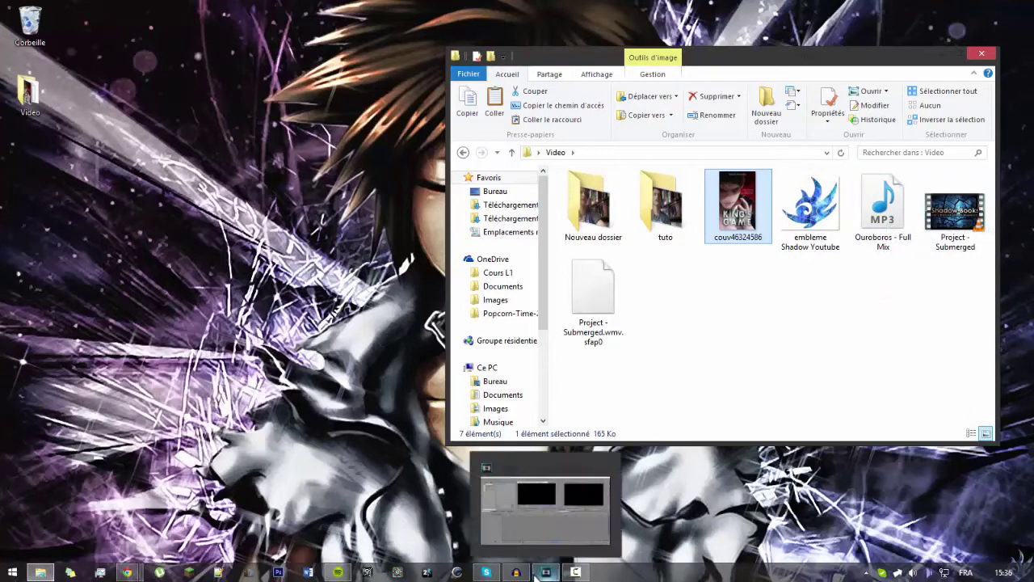
pyautogui.click(536, 575)
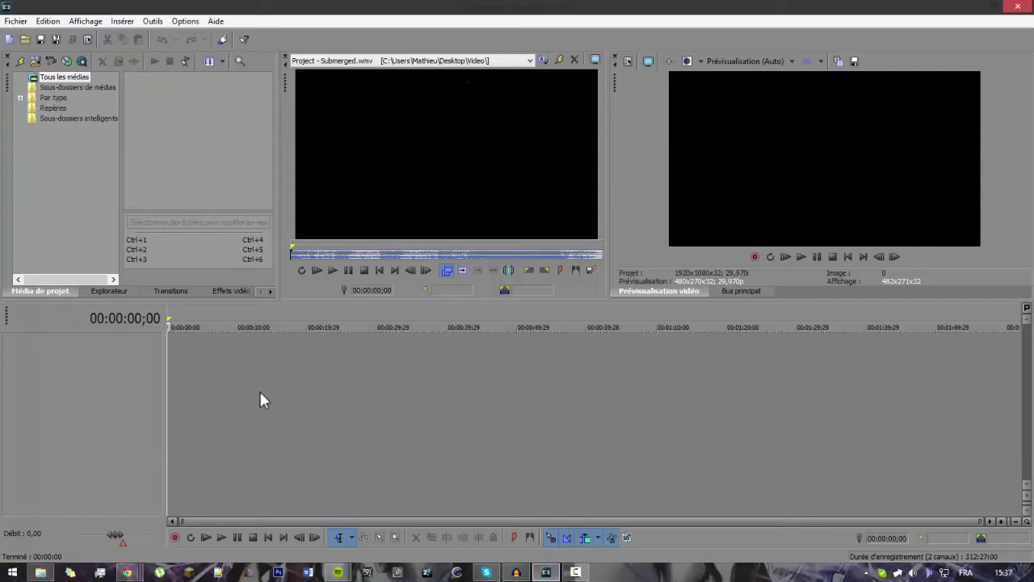
pyautogui.doubleClick(278, 10)
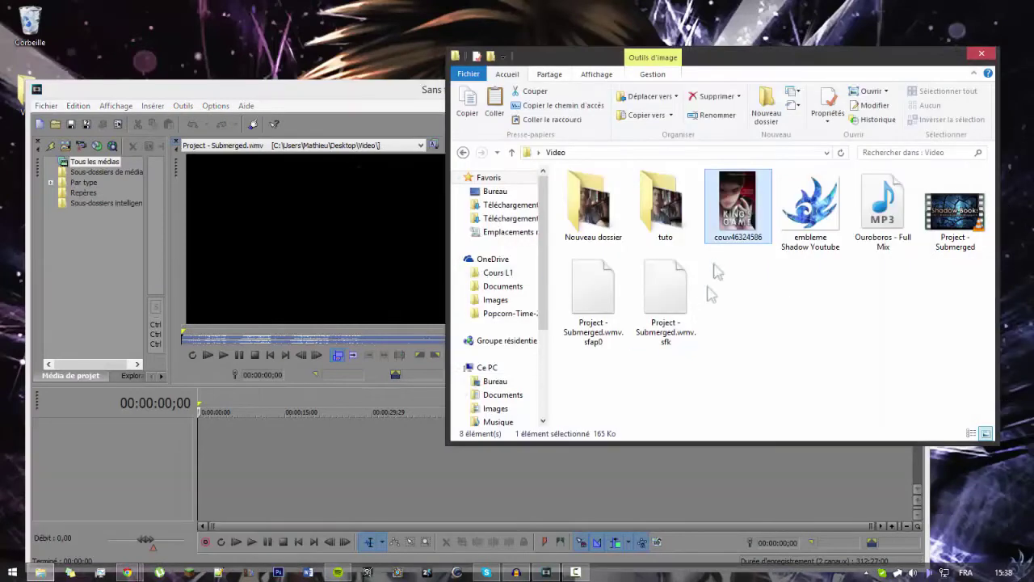
# Step: Add the VID_20140522_152125 video from the tuto folder to the project media
pyautogui.doubleClick(664, 209)
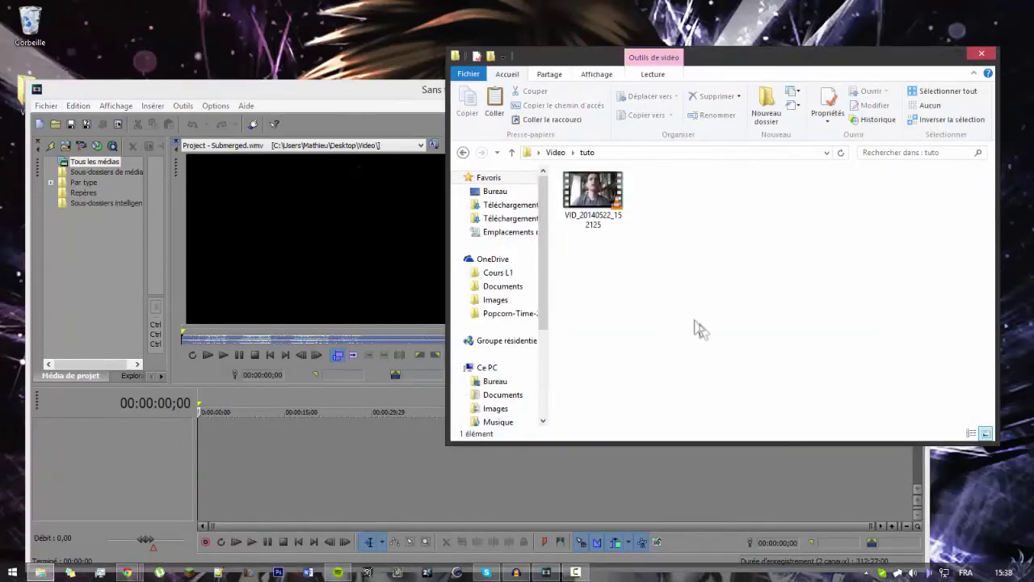
pyautogui.click(171, 183)
pyautogui.click(848, 48)
pyautogui.moveTo(593, 198); pyautogui.dragTo(170, 255)
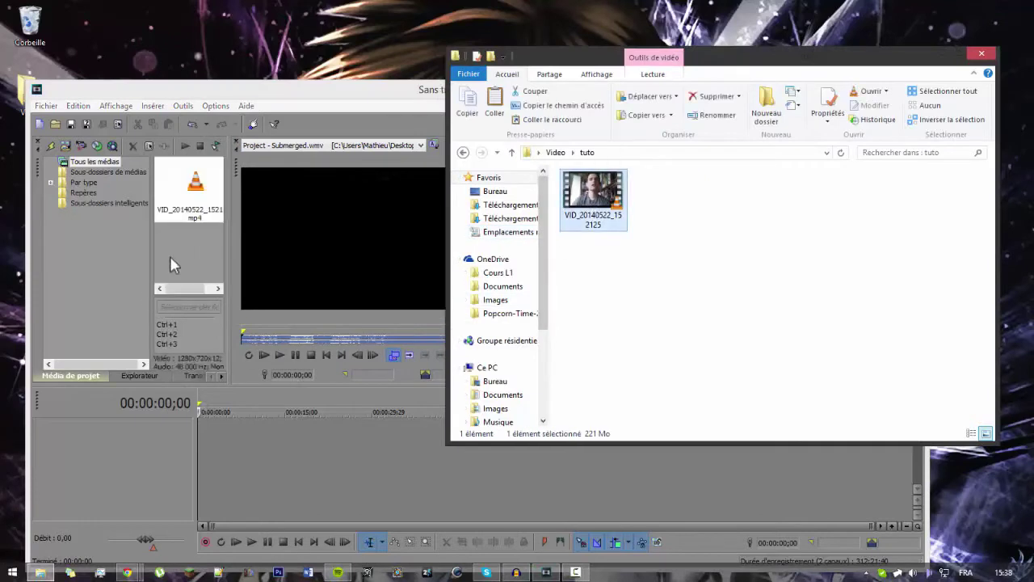
# Step: Add couv46324586, embleme Shadow Youtube, Ouroboros - Full Mix and Project - Submerged from the Video folder to the project media, and maximize Vegas Pro
pyautogui.click(556, 152)
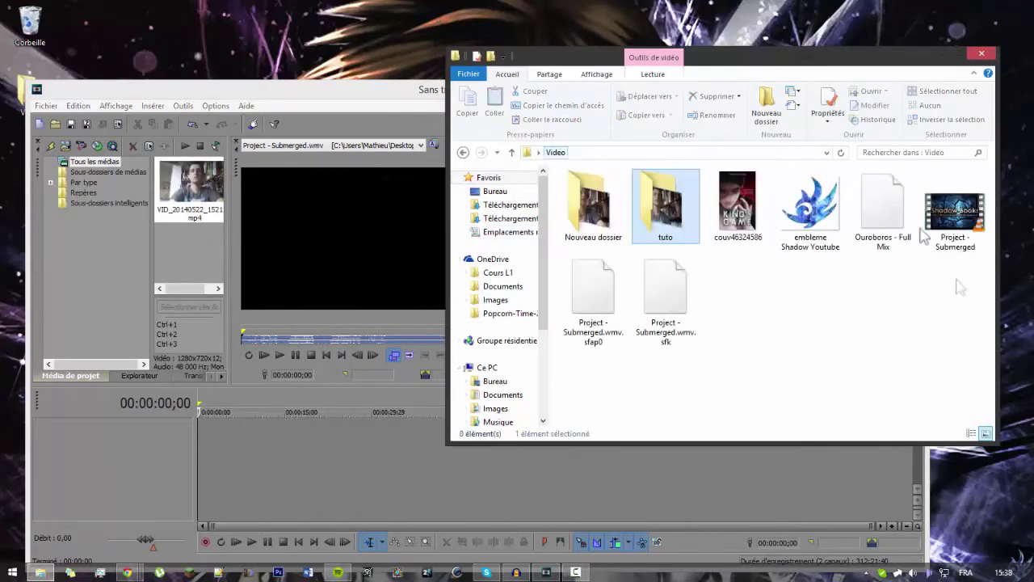
pyautogui.click(759, 215)
pyautogui.hotkey('shift', 'Right')
pyautogui.hotkey('shift', 'Right')
pyautogui.hotkey('shift', 'Right')
pyautogui.moveTo(760, 217); pyautogui.dragTo(202, 266)
pyautogui.doubleClick(372, 91)
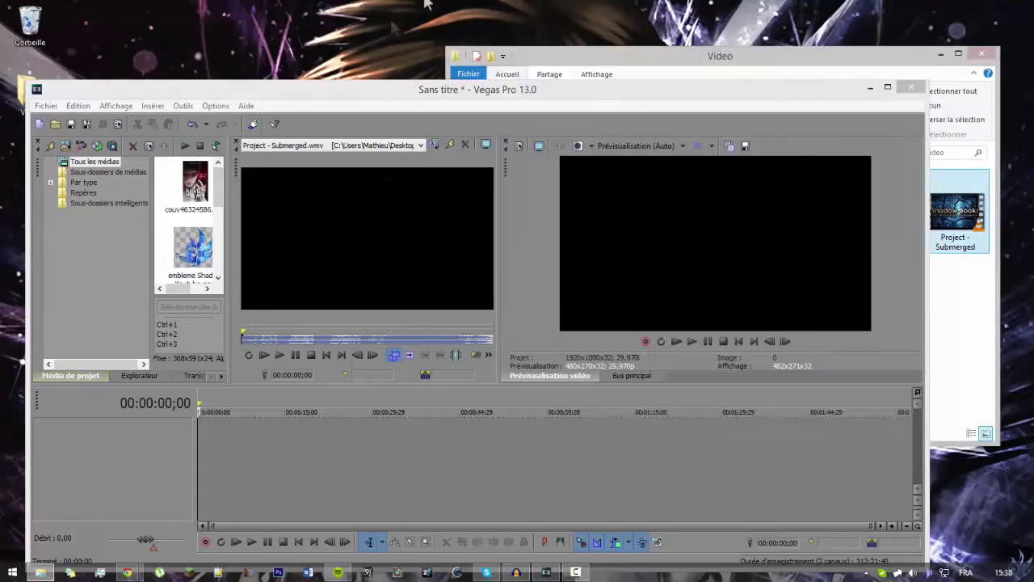
# Step: Show the file dialog for importing media and close it without choosing a file
pyautogui.click(12, 22)
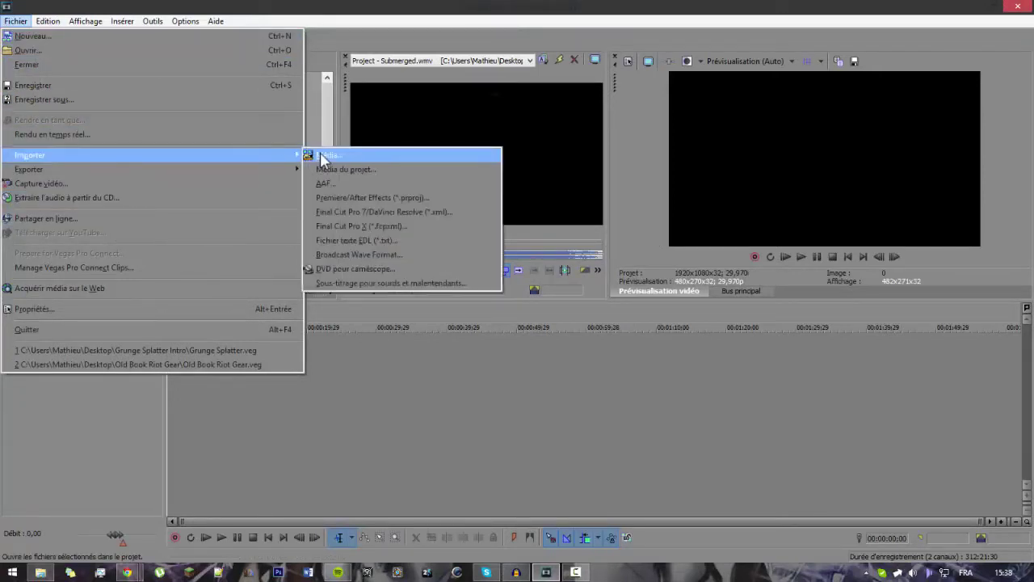
pyautogui.click(321, 156)
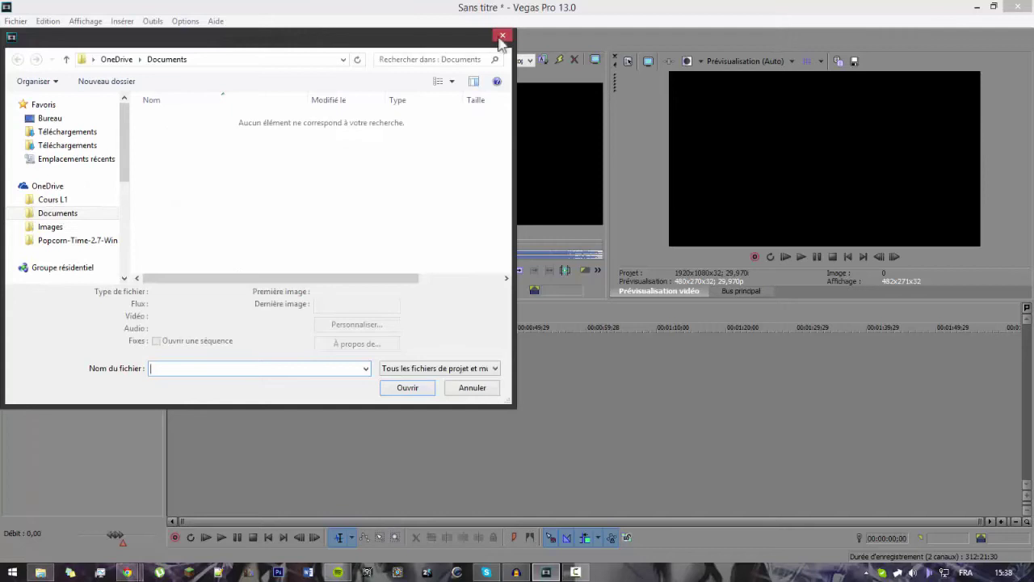
pyautogui.click(503, 36)
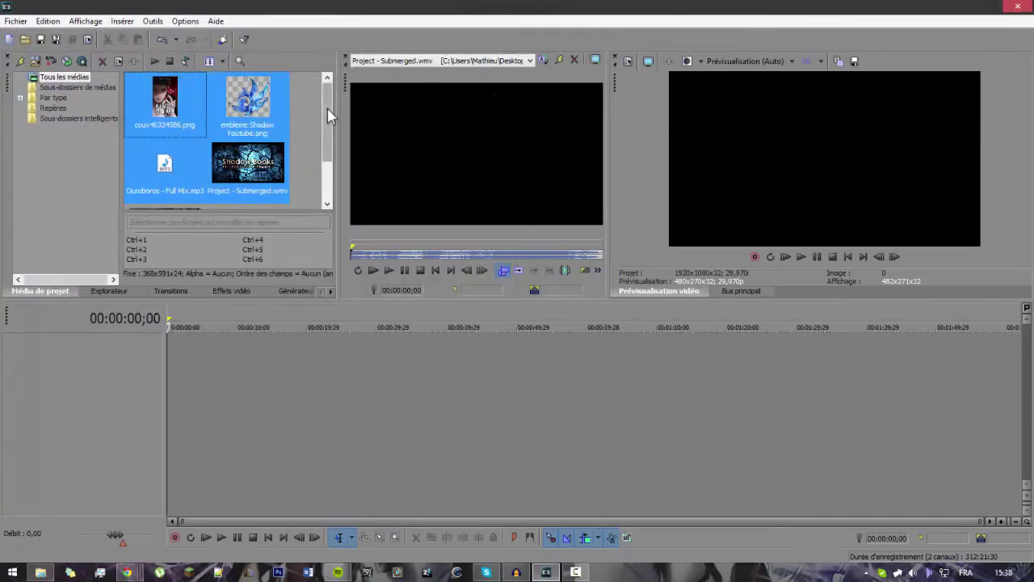
# Step: Place the VID_20140522_152125.mp4 clip on the timeline and match the project's video settings to it
pyautogui.click(305, 117)
pyautogui.scroll(-1, 305, 116)
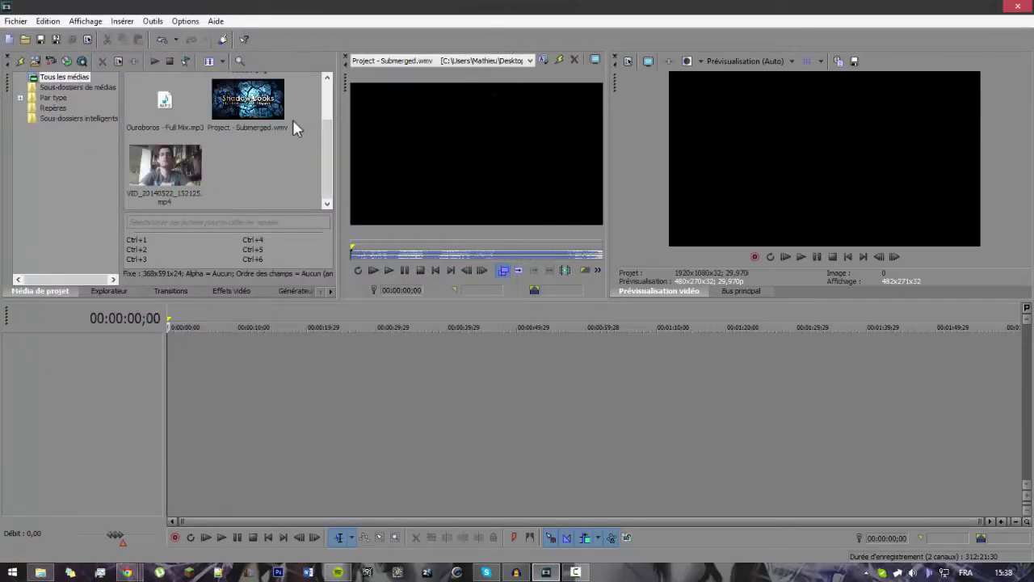
pyautogui.moveTo(186, 160); pyautogui.dragTo(315, 368)
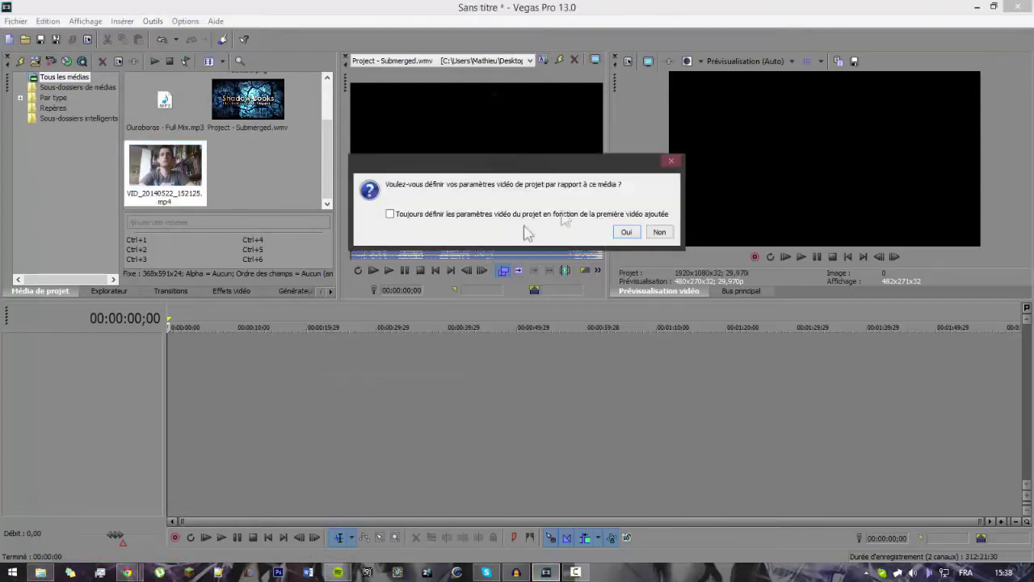
pyautogui.click(627, 232)
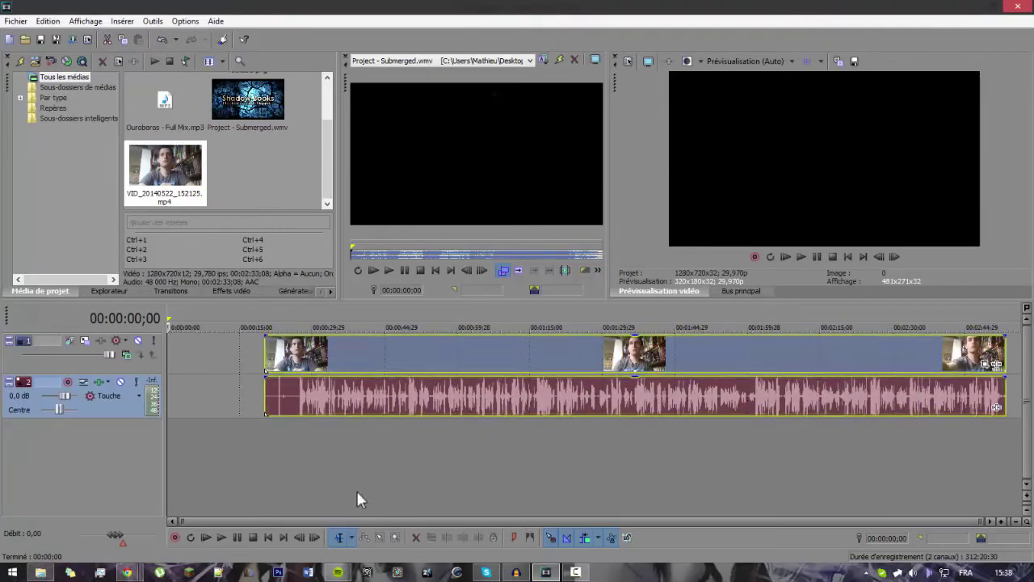
pyautogui.moveTo(361, 522); pyautogui.dragTo(316, 521)
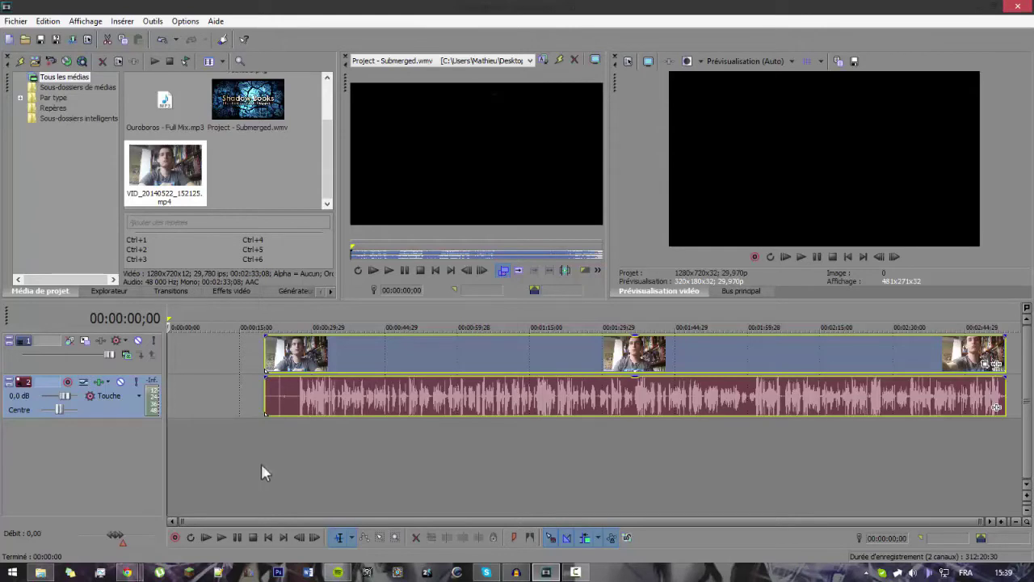
# Step: Point out the video and audio tracks, preview the clip at different times and select its video event
pyautogui.click(226, 349)
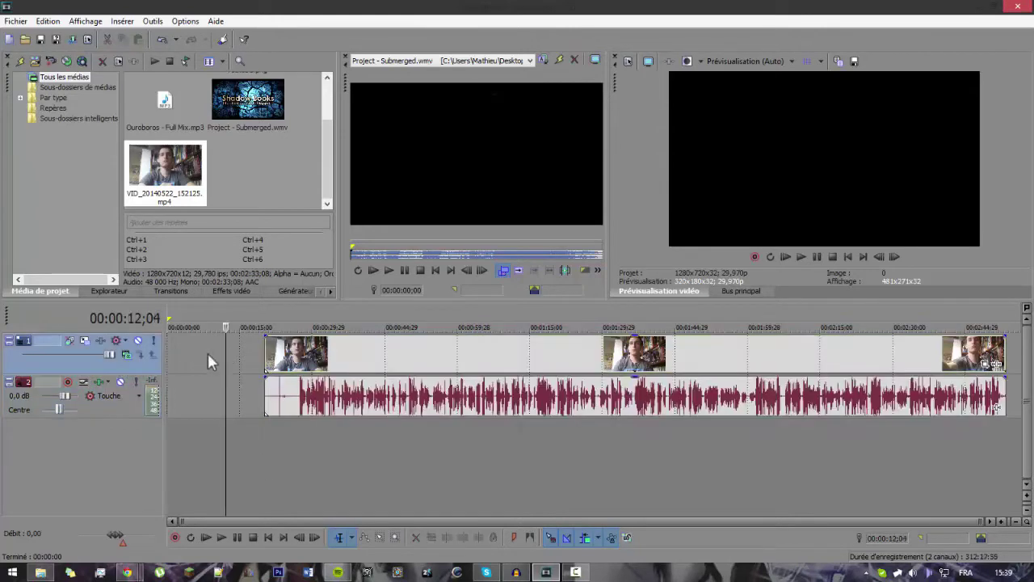
pyautogui.click(189, 405)
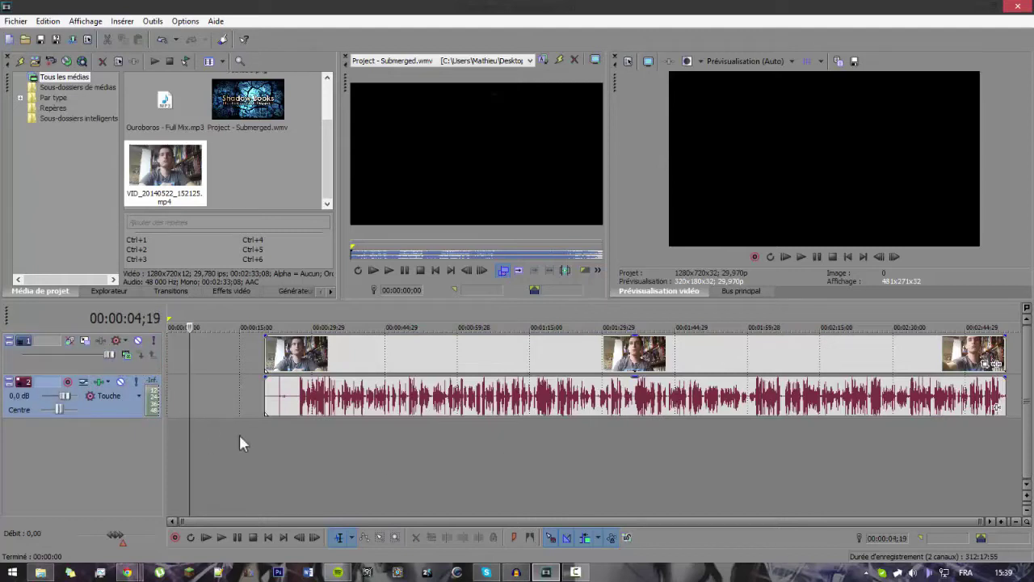
pyautogui.click(414, 424)
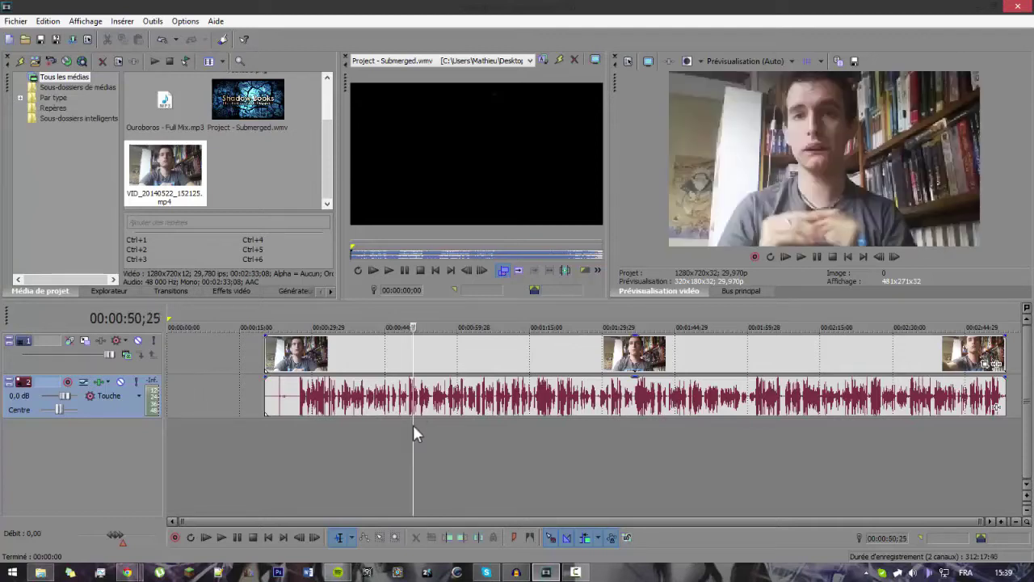
pyautogui.click(736, 369)
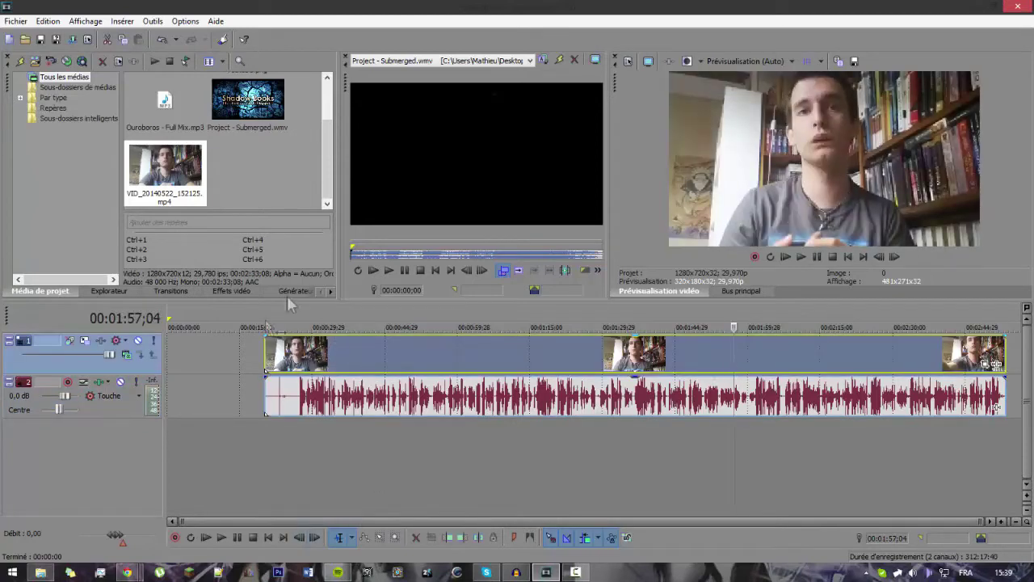
# Step: Open the project properties and match the video settings to a media file from the desktop's Video folder
pyautogui.click(17, 22)
pyautogui.click(63, 307)
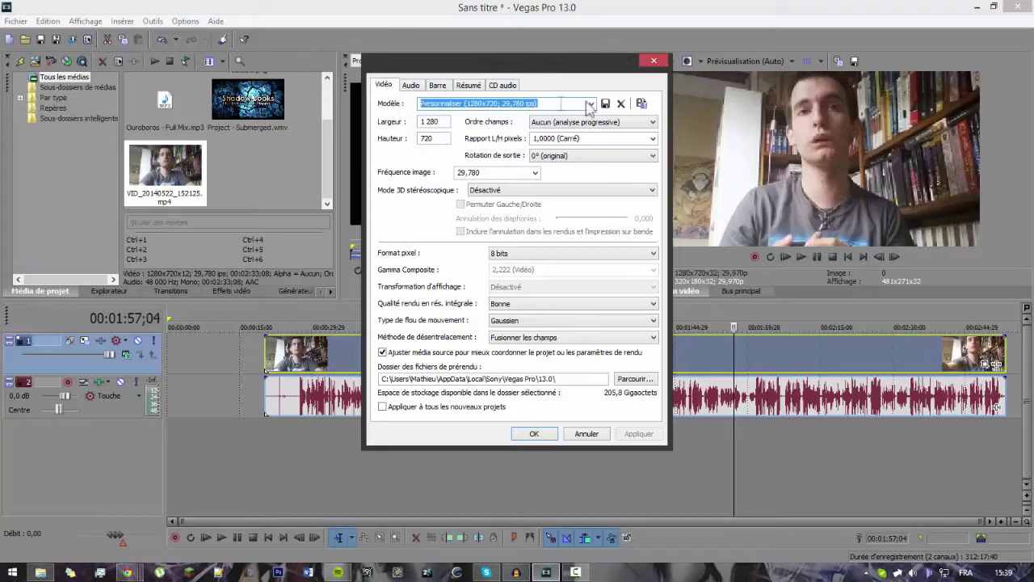
pyautogui.click(642, 105)
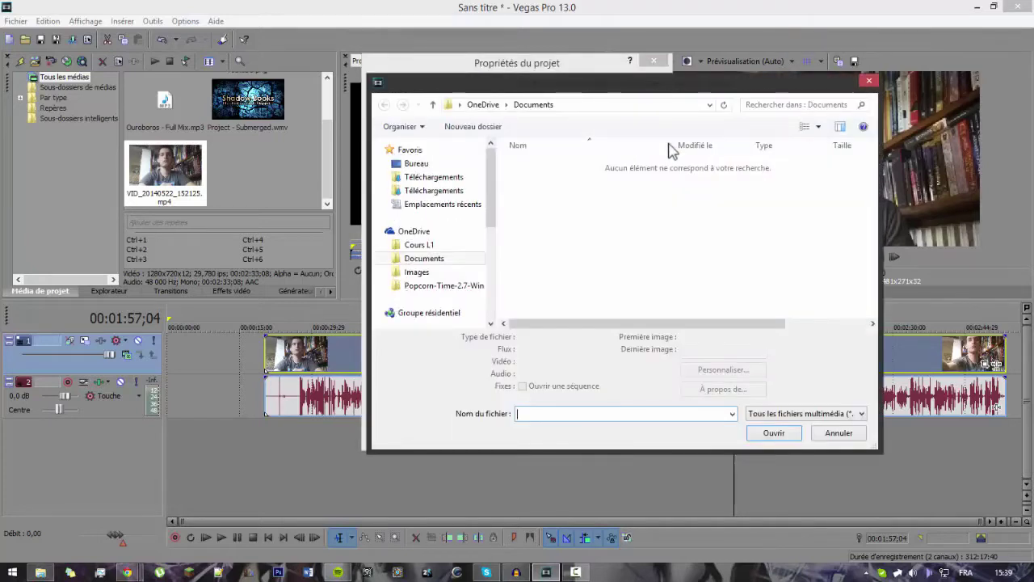
pyautogui.click(449, 165)
pyautogui.click(639, 275)
pyautogui.click(594, 301)
pyautogui.scroll(-1, 631, 299)
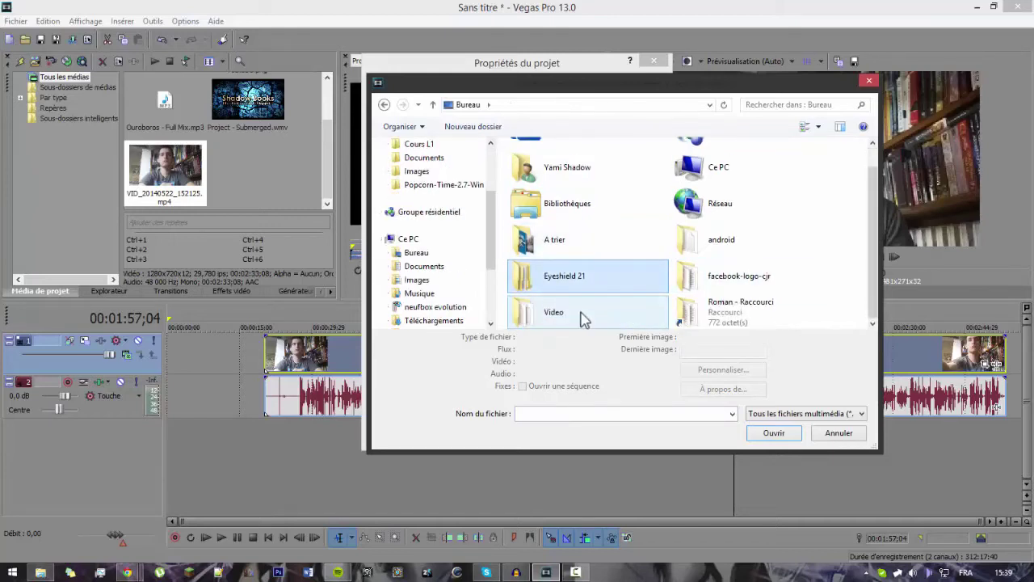
pyautogui.doubleClick(584, 315)
pyautogui.doubleClick(614, 171)
pyautogui.doubleClick(540, 165)
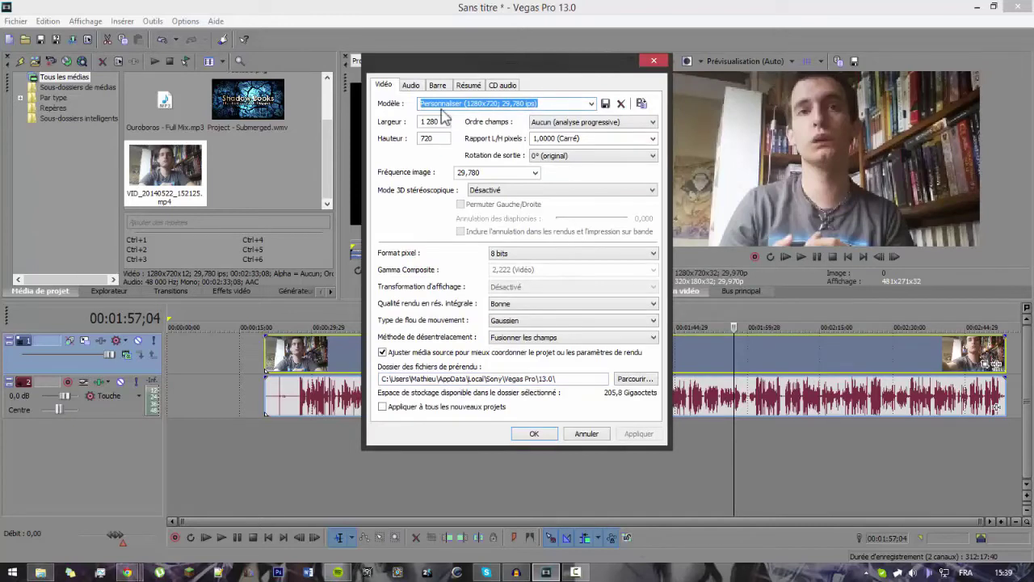
# Step: Examine the template, width, height and frame rate in the project properties, and close the dialog
pyautogui.click(457, 105)
pyautogui.moveTo(443, 123); pyautogui.dragTo(397, 137)
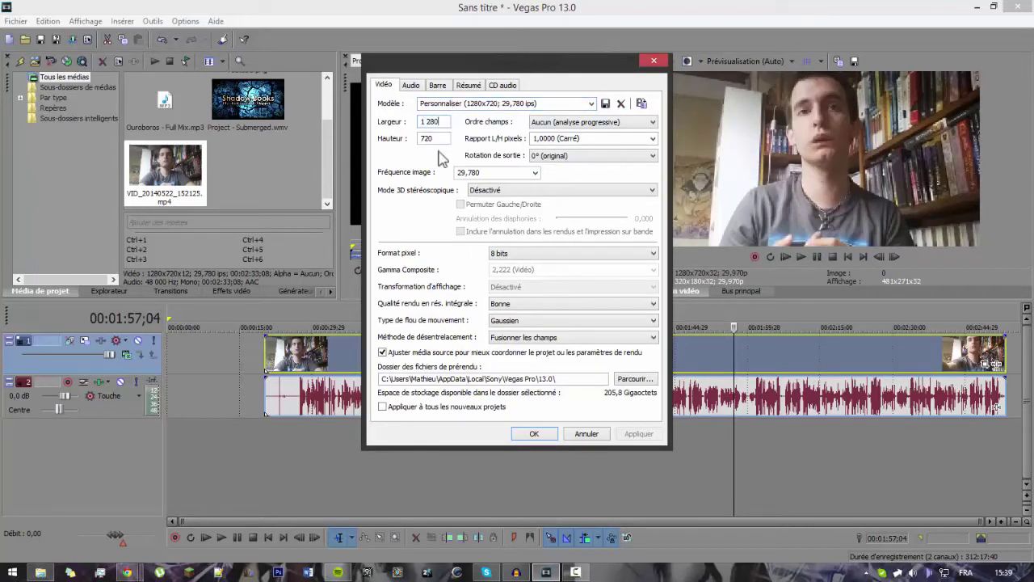
pyautogui.moveTo(440, 140); pyautogui.dragTo(414, 139)
pyautogui.moveTo(506, 172); pyautogui.dragTo(429, 174)
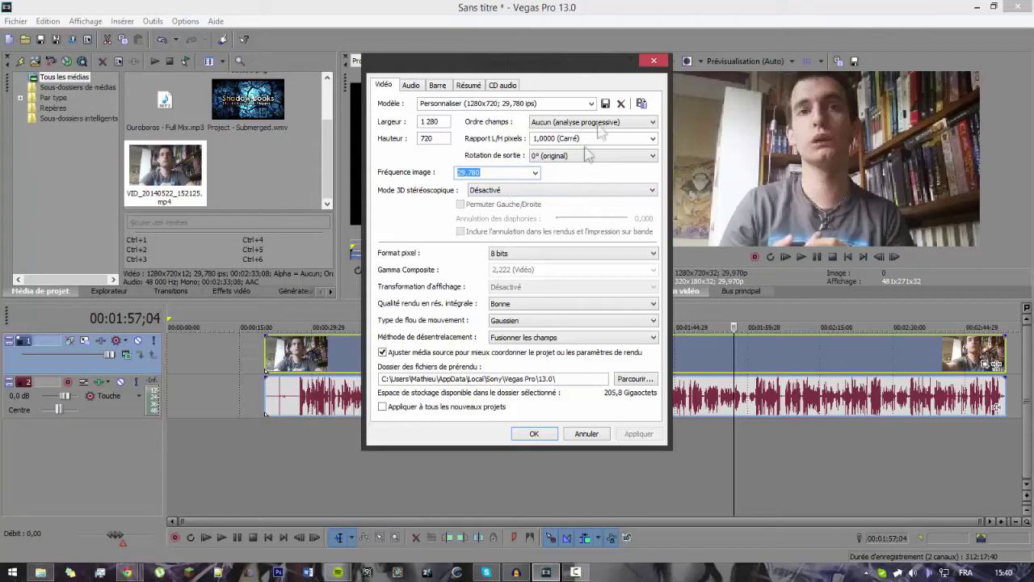
pyautogui.click(441, 121)
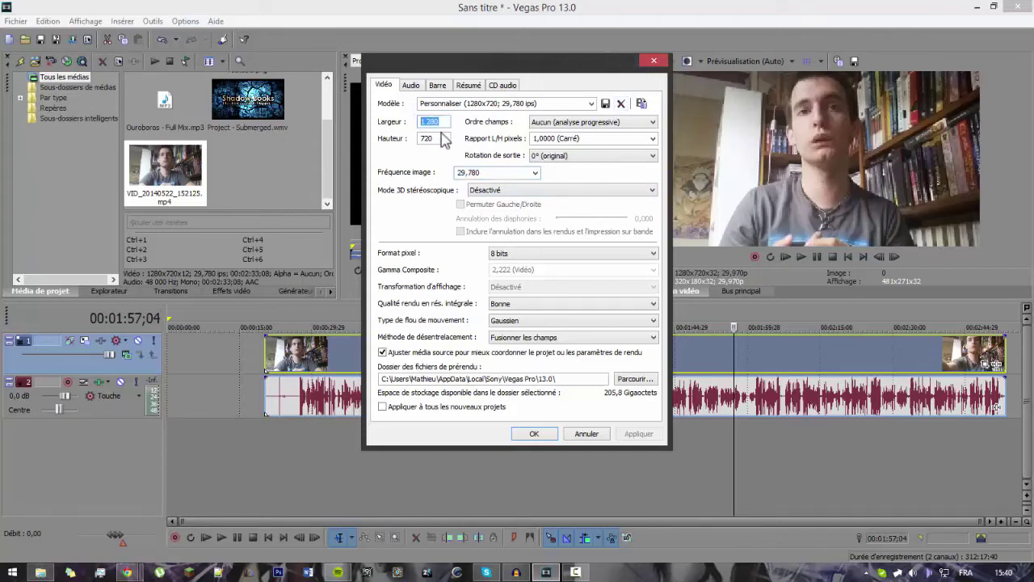
pyautogui.click(436, 139)
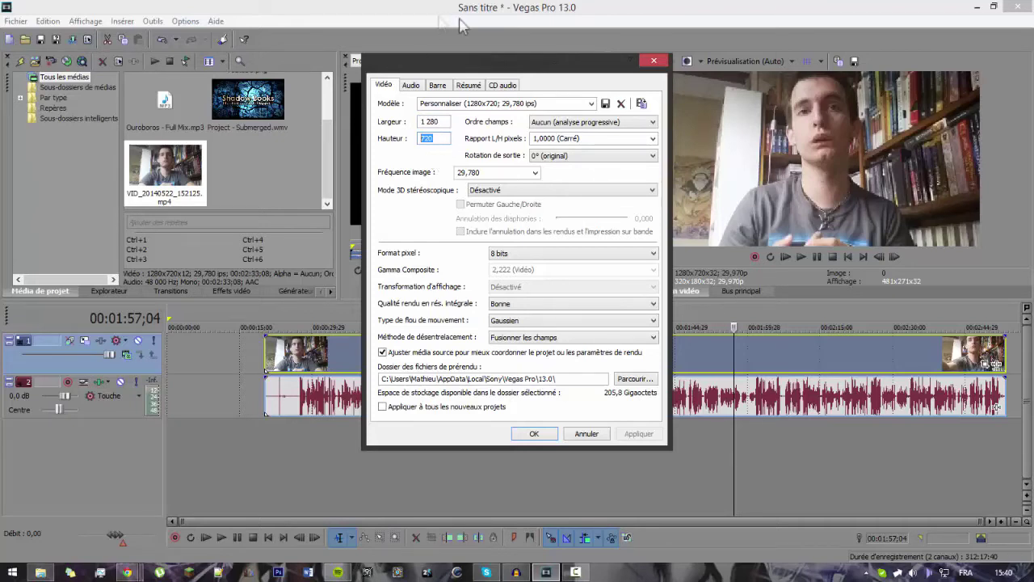
pyautogui.click(655, 61)
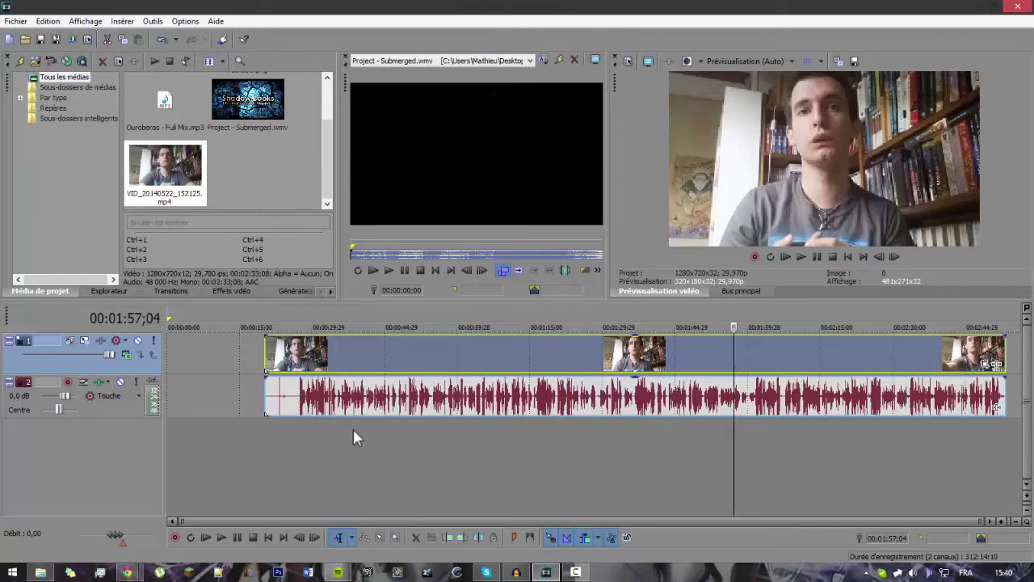
# Step: Shrink the video track's frame to about 792 × 445 with Track Motion
pyautogui.click(345, 459)
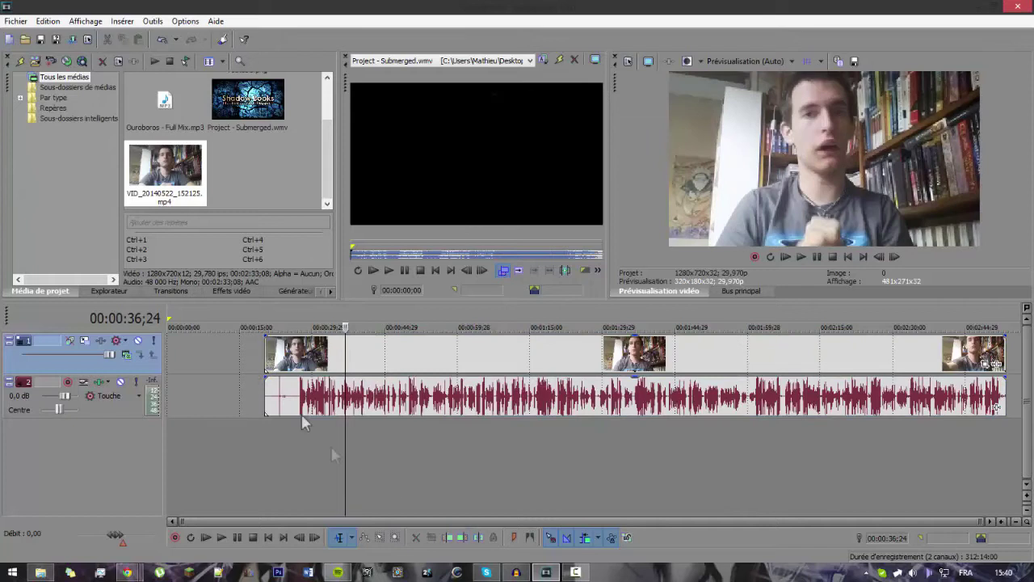
pyautogui.click(406, 364)
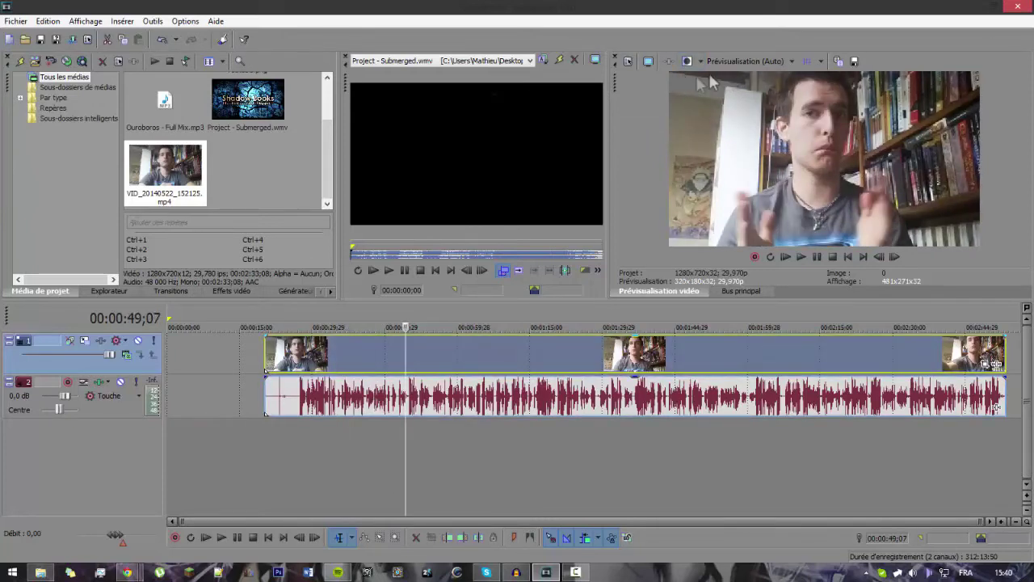
pyautogui.click(86, 342)
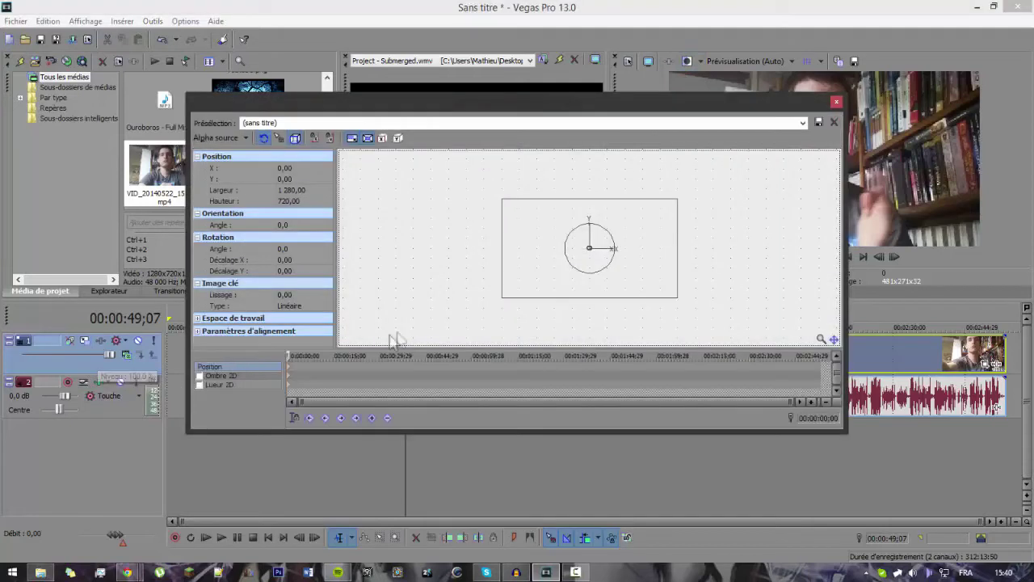
pyautogui.moveTo(676, 302); pyautogui.dragTo(644, 279)
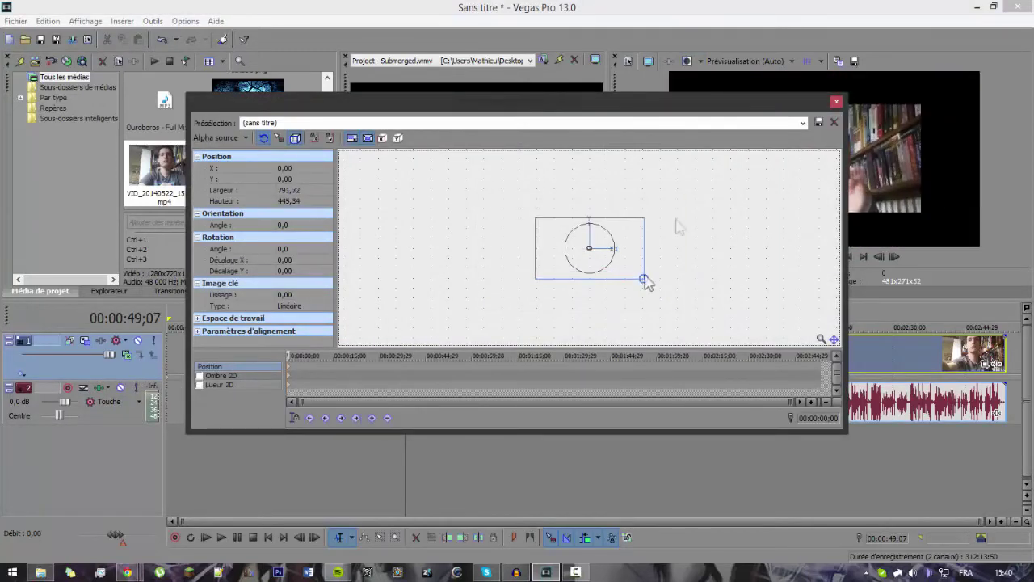
pyautogui.click(836, 102)
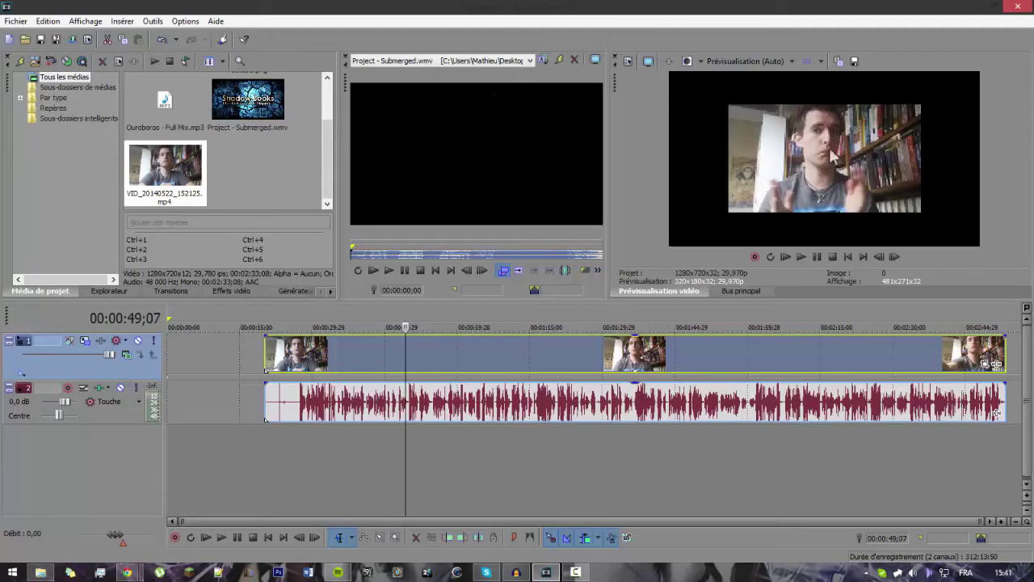
# Step: In the video event's pan/crop source settings, set keeping the proportions to Non and stretching to fill to Oui
pyautogui.rightClick(328, 357)
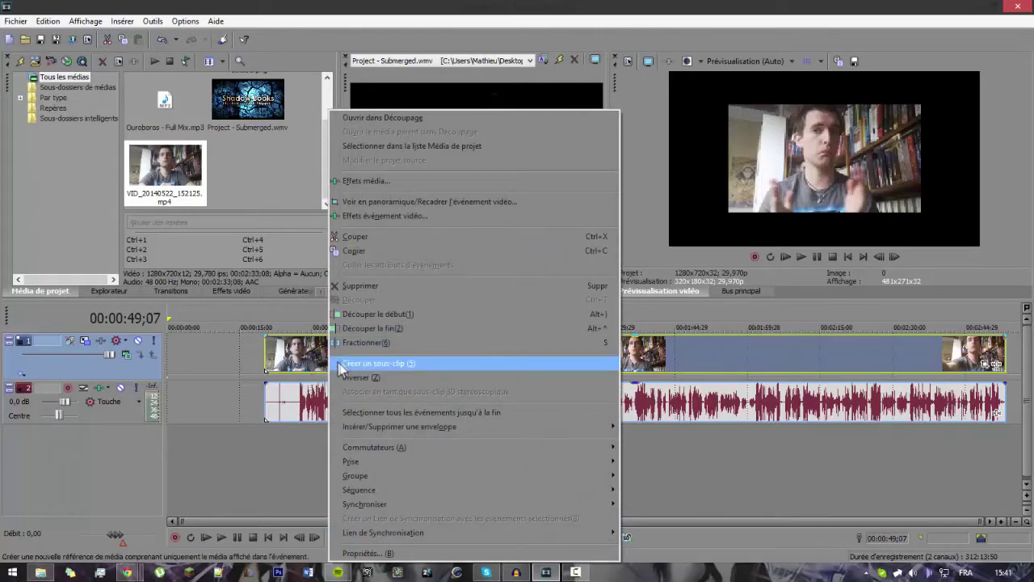
pyautogui.click(421, 203)
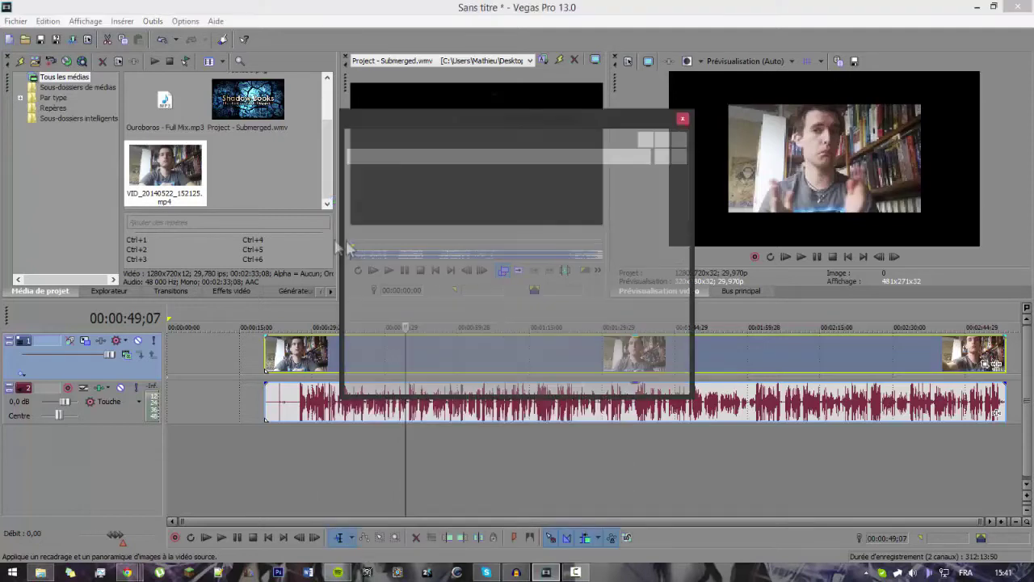
pyautogui.moveTo(608, 112); pyautogui.dragTo(709, 108)
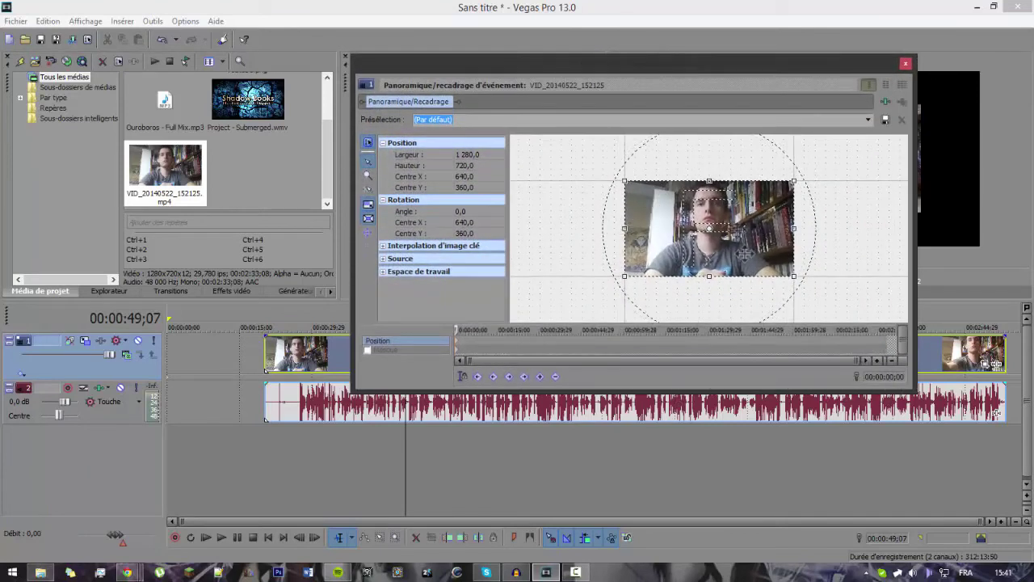
pyautogui.click(384, 259)
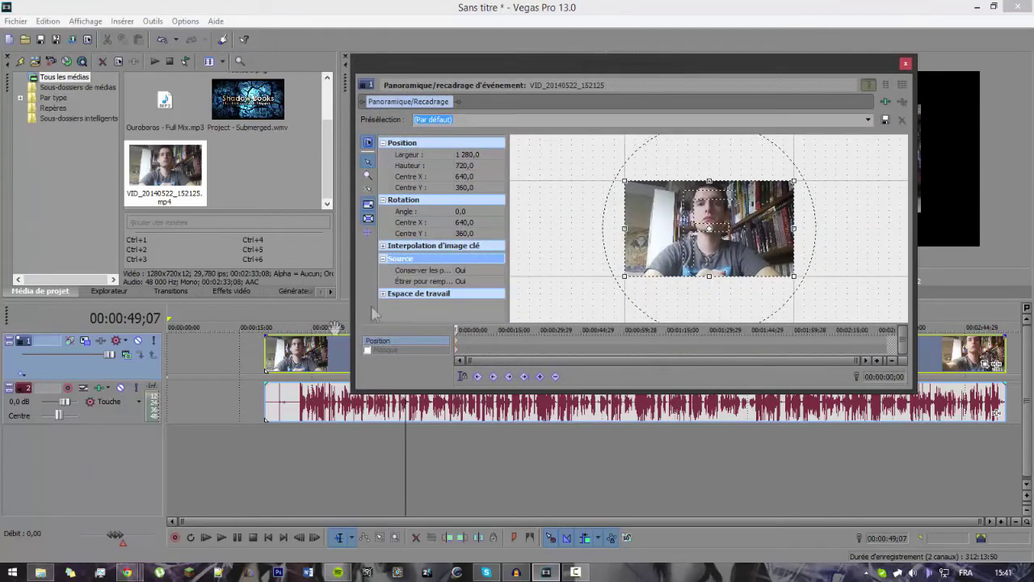
pyautogui.click(443, 271)
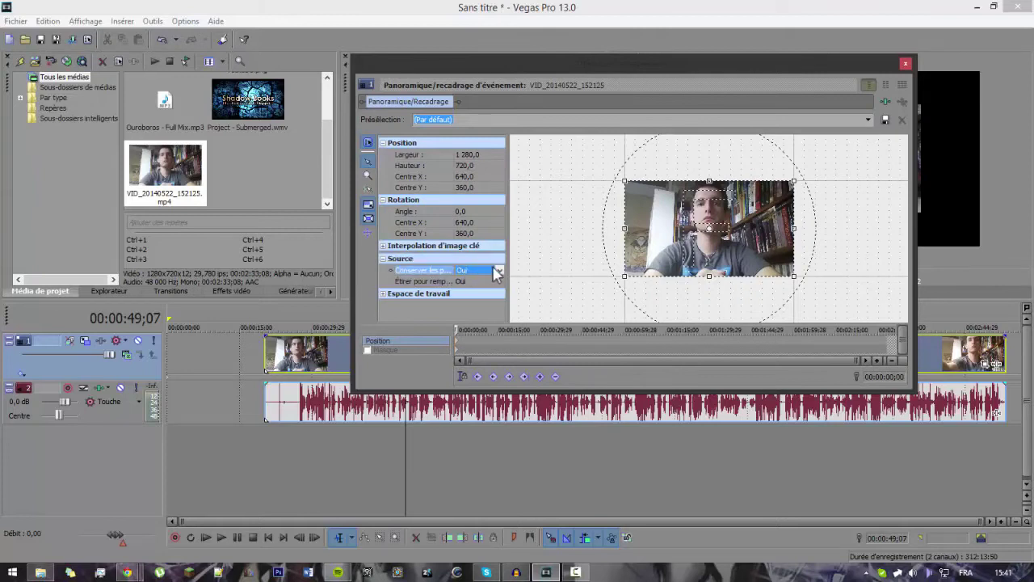
pyautogui.click(499, 272)
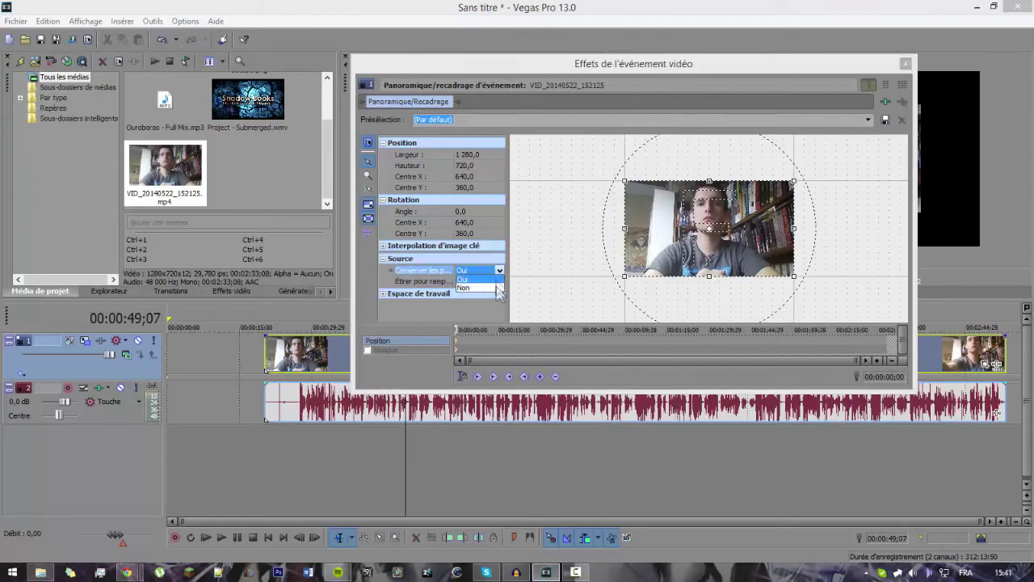
pyautogui.click(496, 288)
pyautogui.click(465, 283)
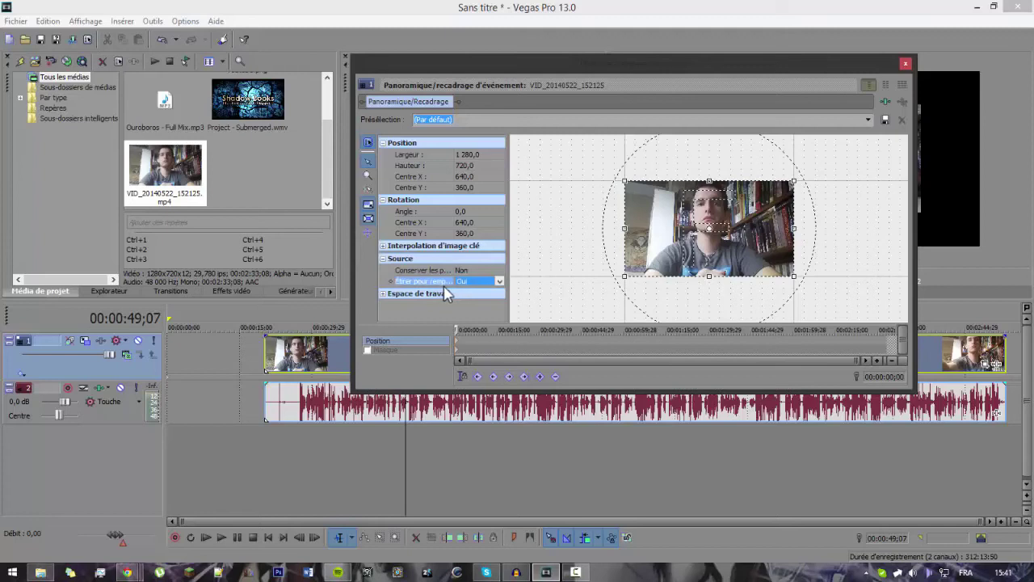
pyautogui.click(468, 283)
pyautogui.click(472, 295)
pyautogui.click(905, 64)
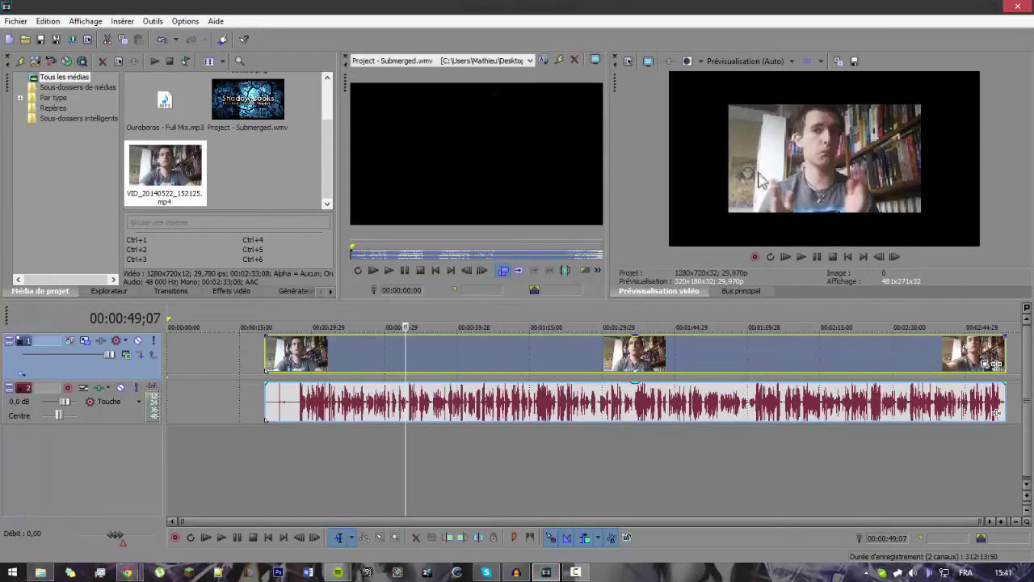
# Step: Enlarge the video track's frame with Track Motion so the picture fills the whole preview
pyautogui.click(349, 347)
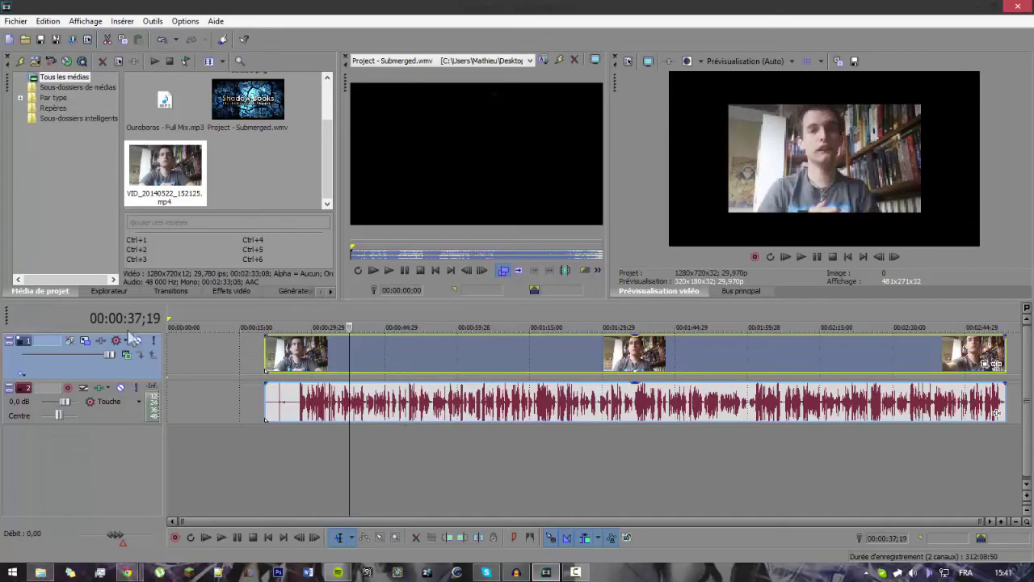
pyautogui.click(85, 340)
pyautogui.moveTo(644, 282); pyautogui.dragTo(677, 298)
pyautogui.click(838, 102)
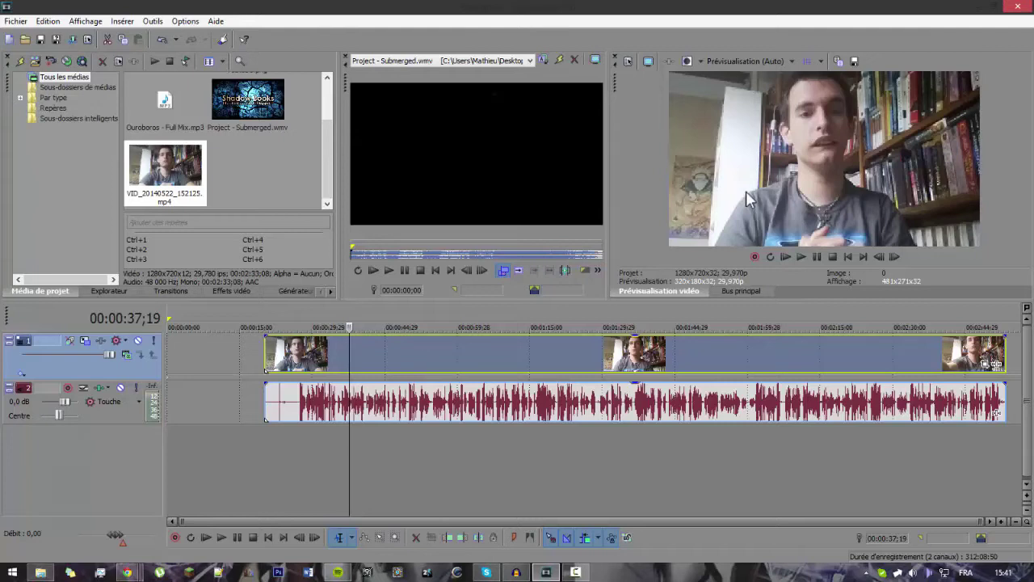
# Step: Crop the video event slightly to about 1269 × 714 with Pan/Crop
pyautogui.rightClick(535, 357)
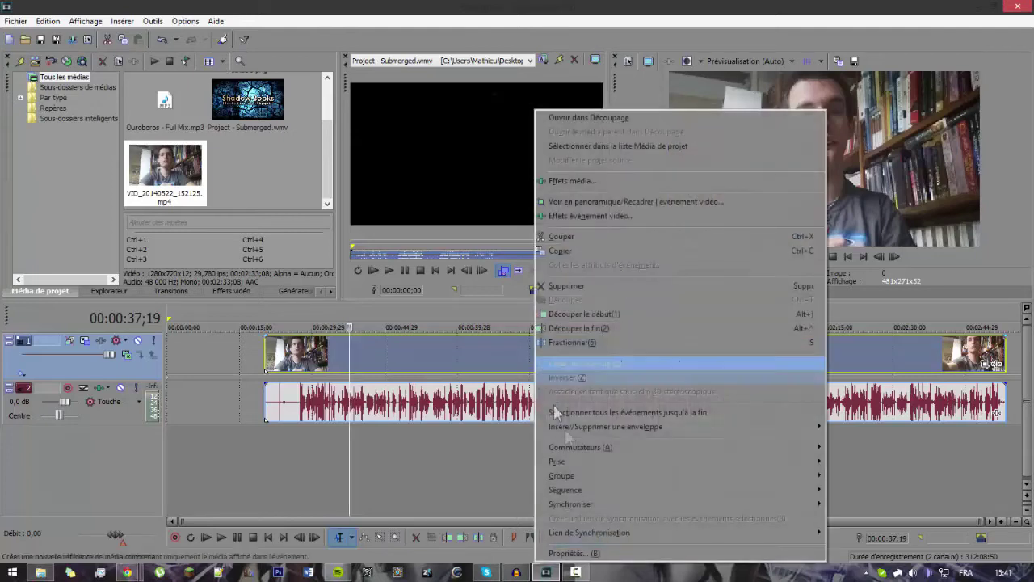
pyautogui.click(646, 202)
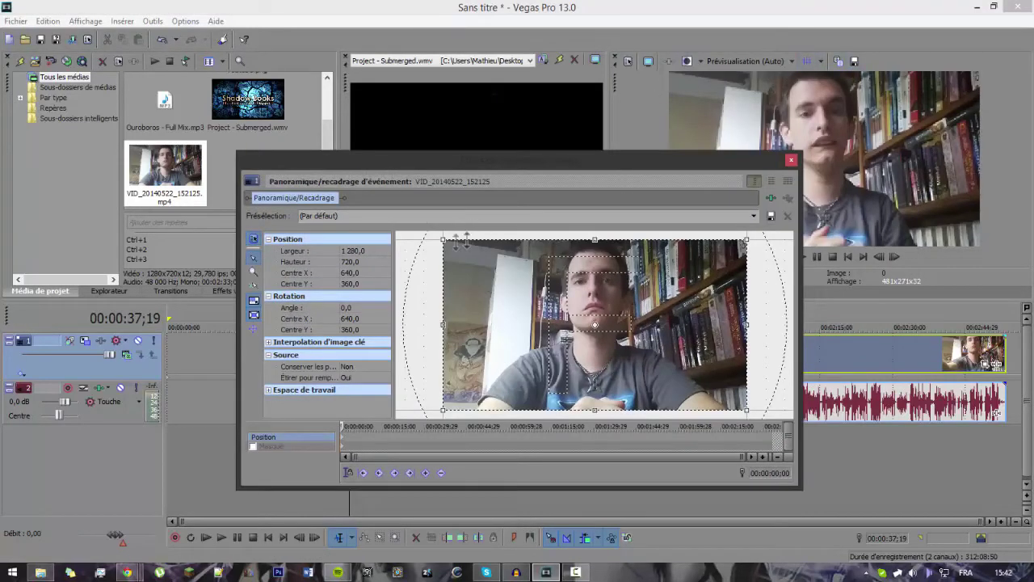
pyautogui.moveTo(441, 239); pyautogui.dragTo(440, 229)
pyautogui.moveTo(444, 230); pyautogui.dragTo(444, 231)
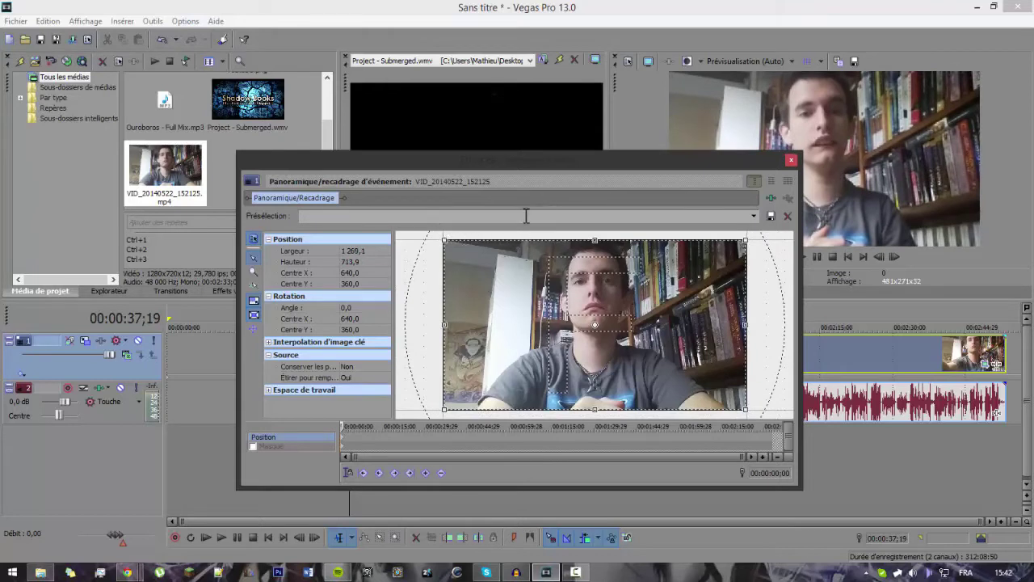
pyautogui.click(792, 160)
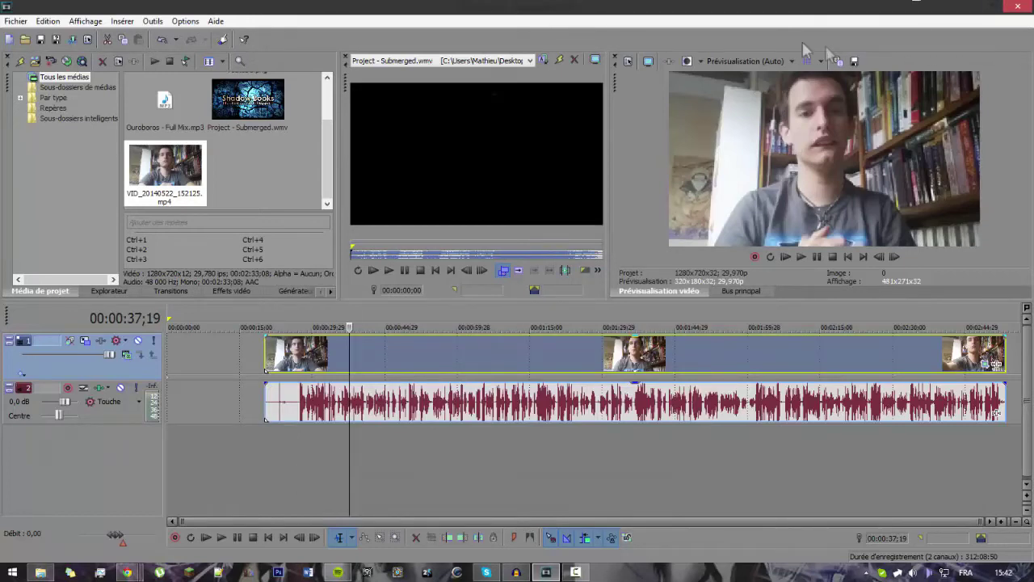
# Step: Try the Bonne (Complet) video preview quality, and set it to Optimisée (Complet)
pyautogui.click(768, 64)
pyautogui.moveTo(775, 110)
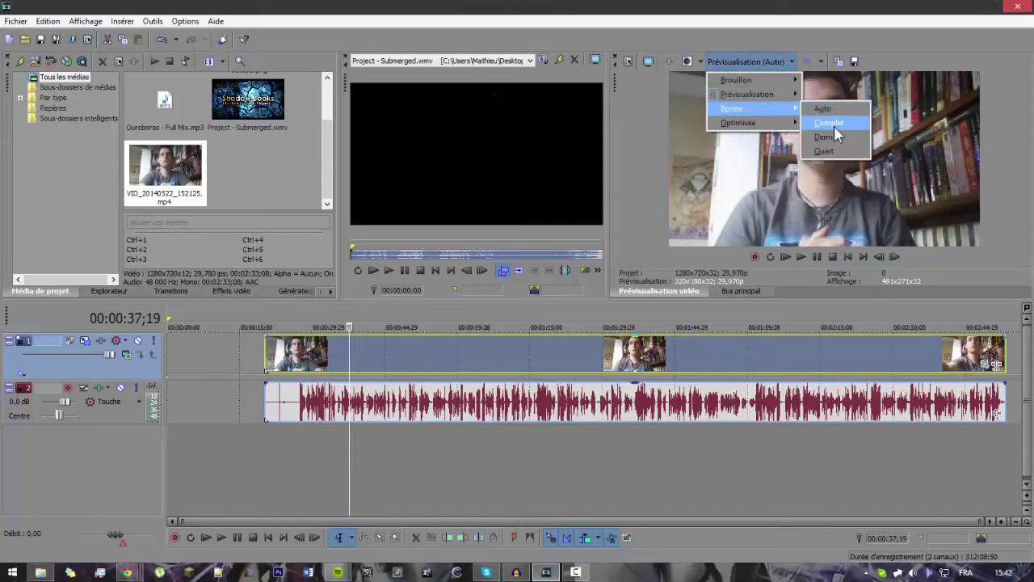
pyautogui.click(834, 125)
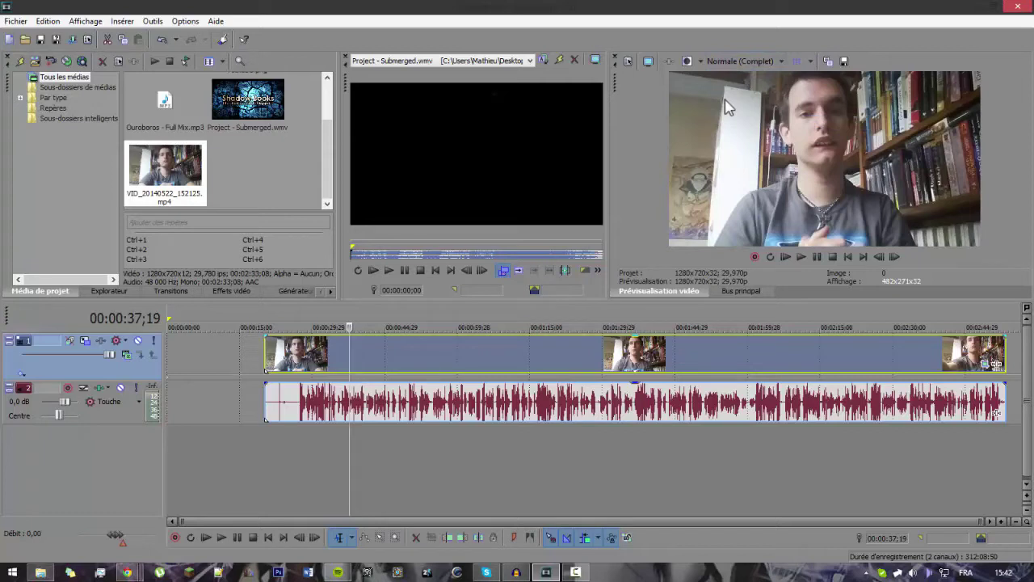
pyautogui.click(721, 58)
pyautogui.moveTo(748, 96)
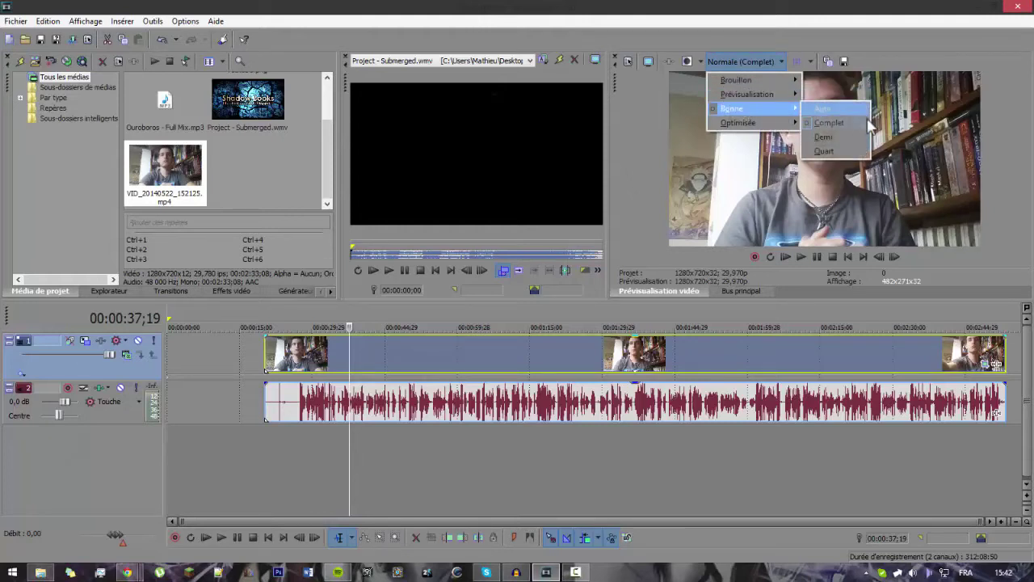
pyautogui.moveTo(763, 133)
pyautogui.click(828, 138)
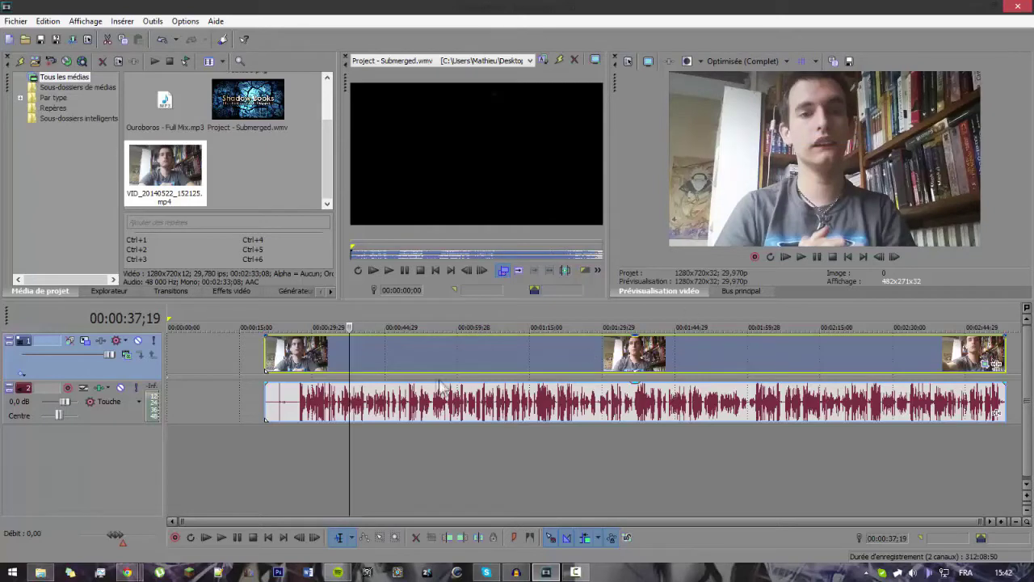
# Step: Move the playhead near the clip's start, step through the frames around 00:00:23 and play the passage briefly
pyautogui.click(320, 317)
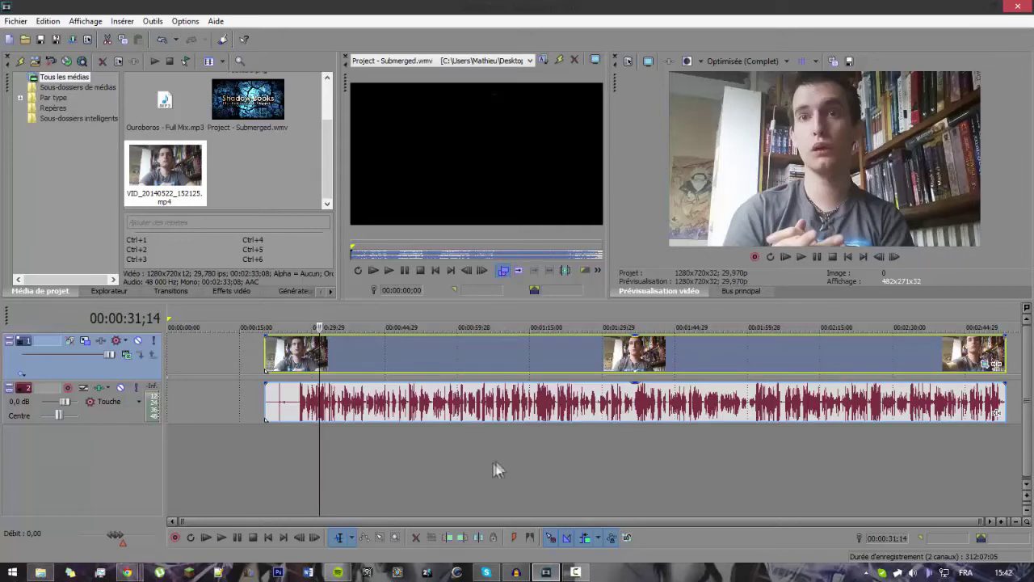
pyautogui.scroll(1, 303, 134)
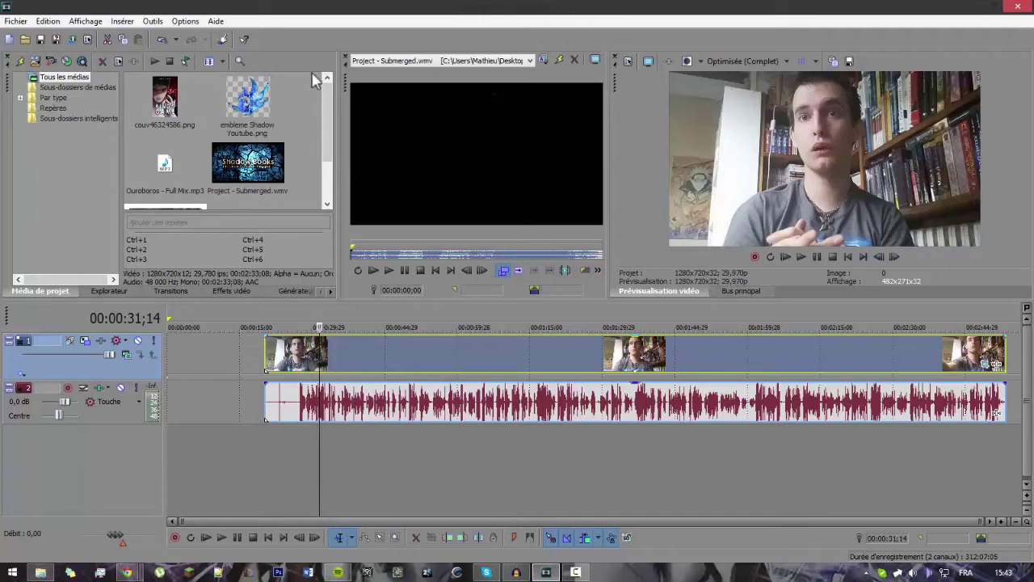
pyautogui.click(282, 450)
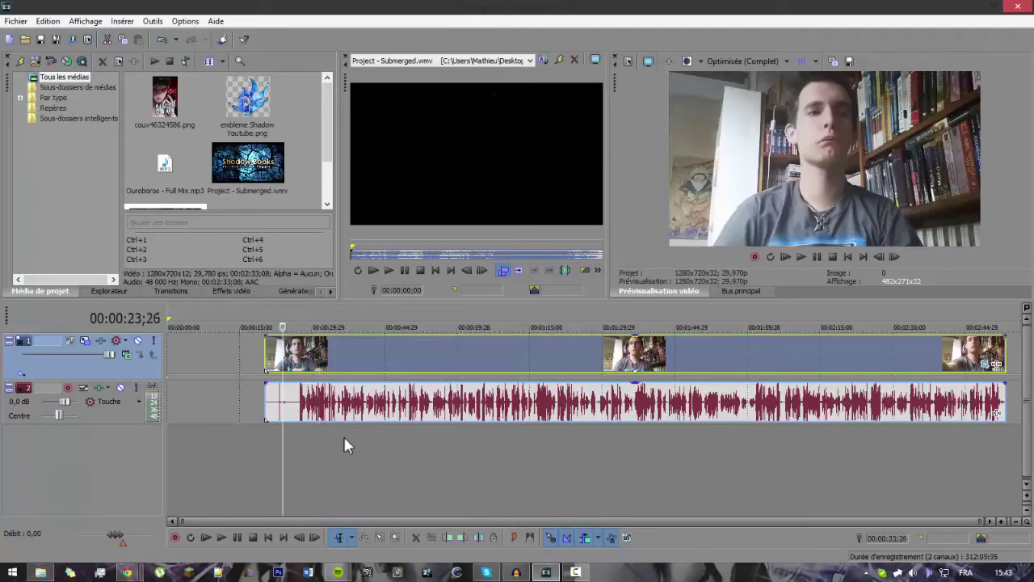
pyautogui.press('j')
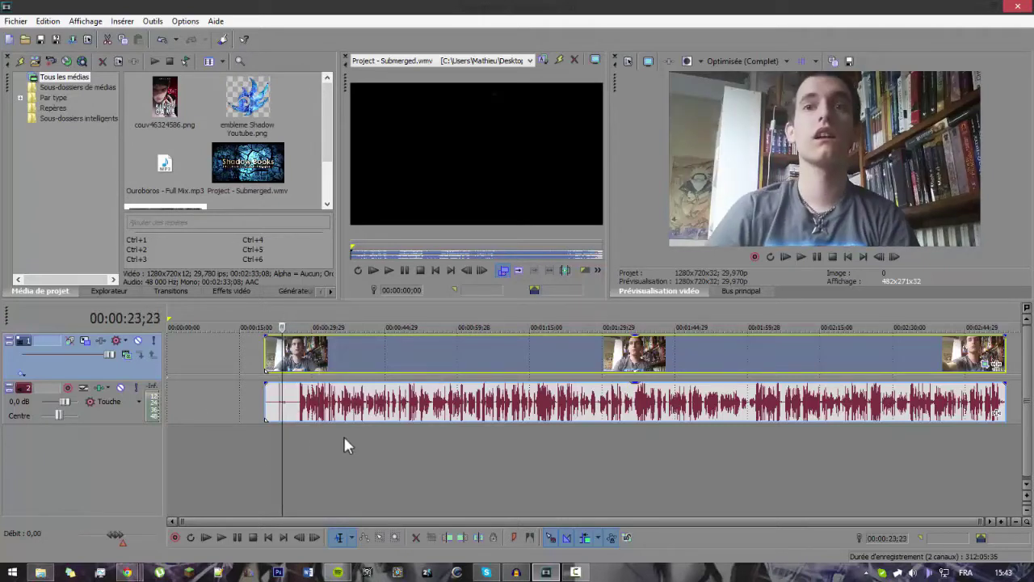
pyautogui.press('Right')
pyautogui.press('Right')
pyautogui.press('Right')
pyautogui.press('Right')
pyautogui.press('Right')
pyautogui.press('Right')
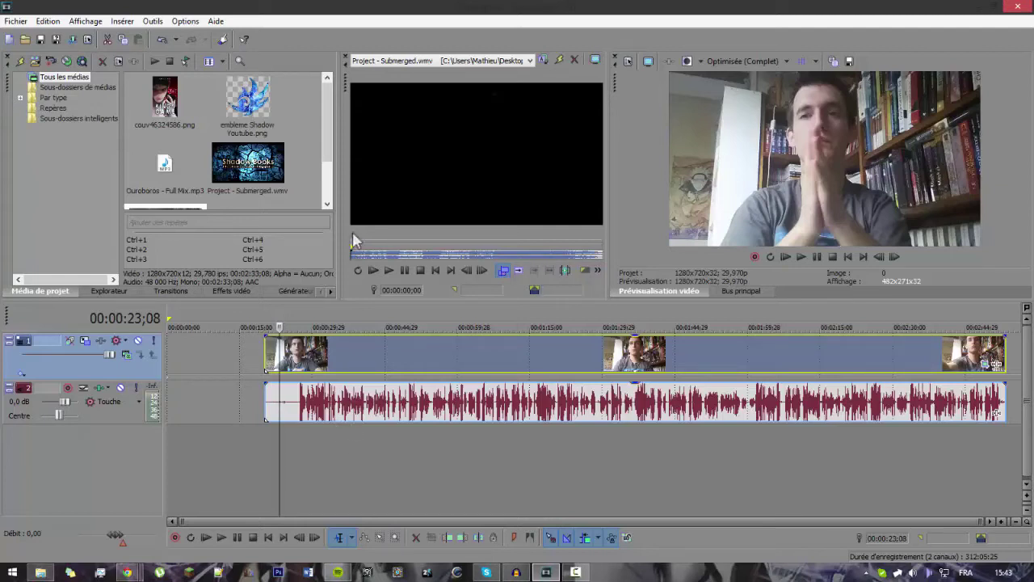
pyautogui.press('space')
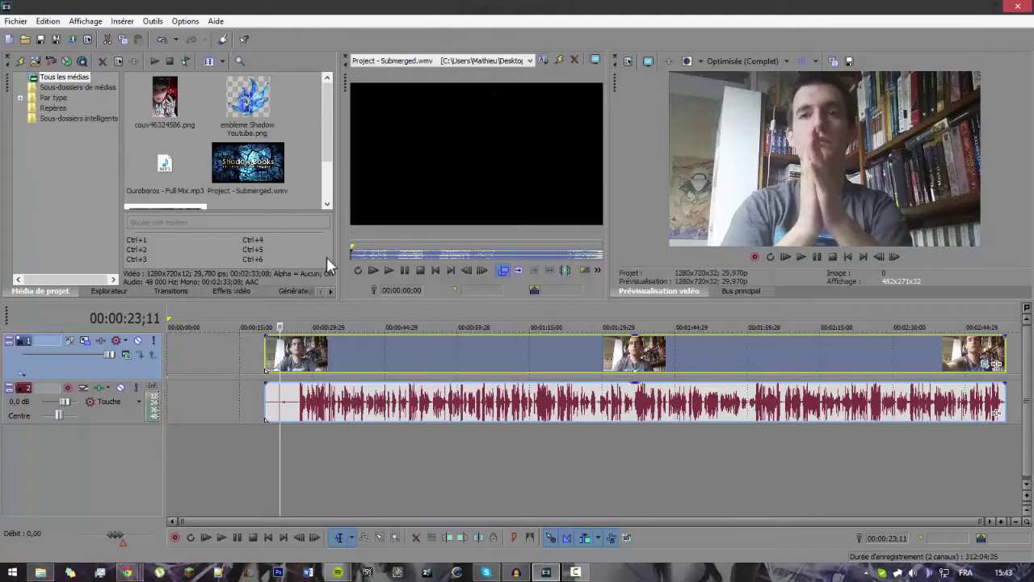
pyautogui.press('space')
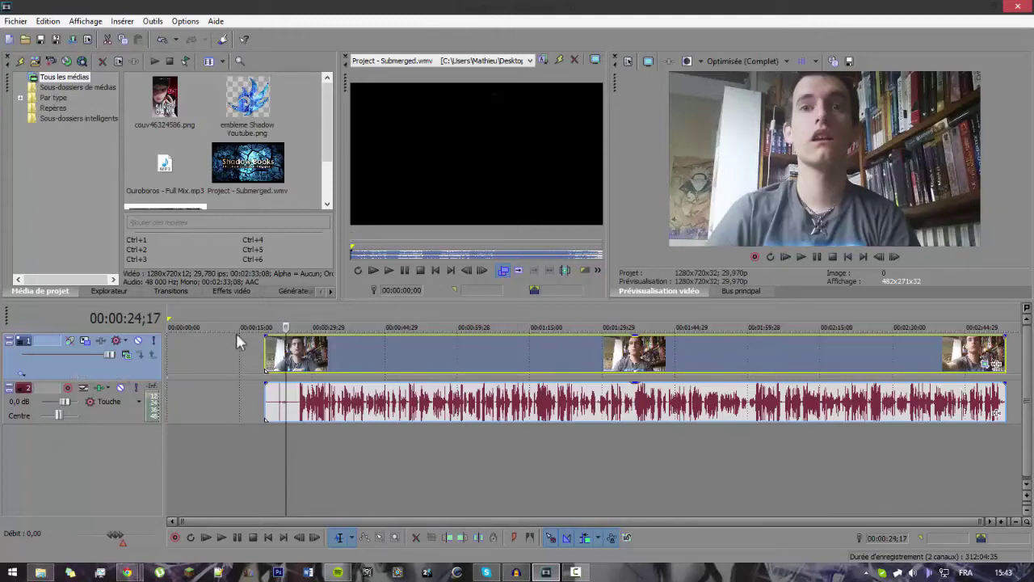
# Step: Mark a time selection from 00:00:22;05 to 00:00:28;01 and play the video from 00:00:25;10 inside it
pyautogui.moveTo(303, 320); pyautogui.dragTo(275, 307)
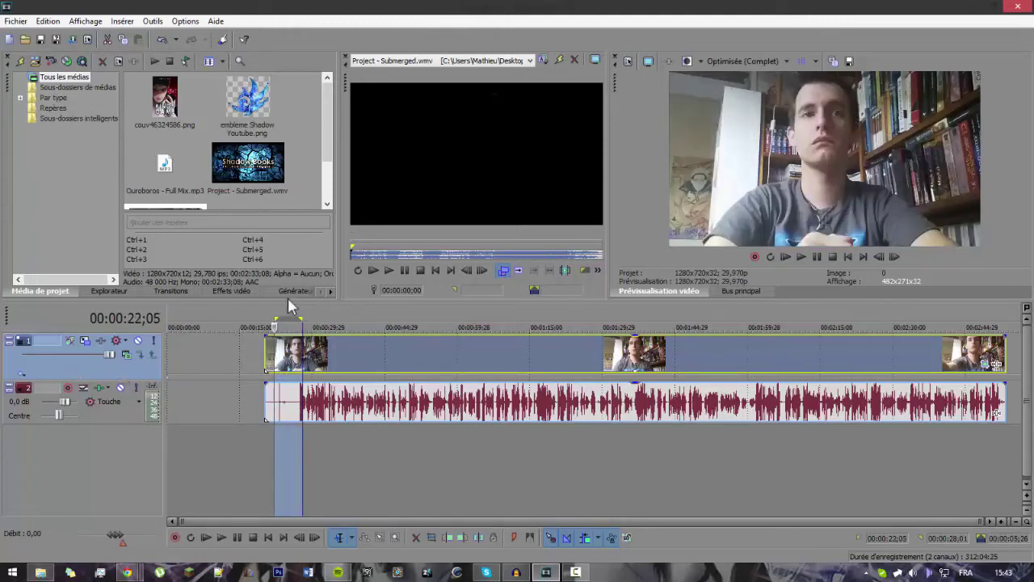
pyautogui.click(289, 314)
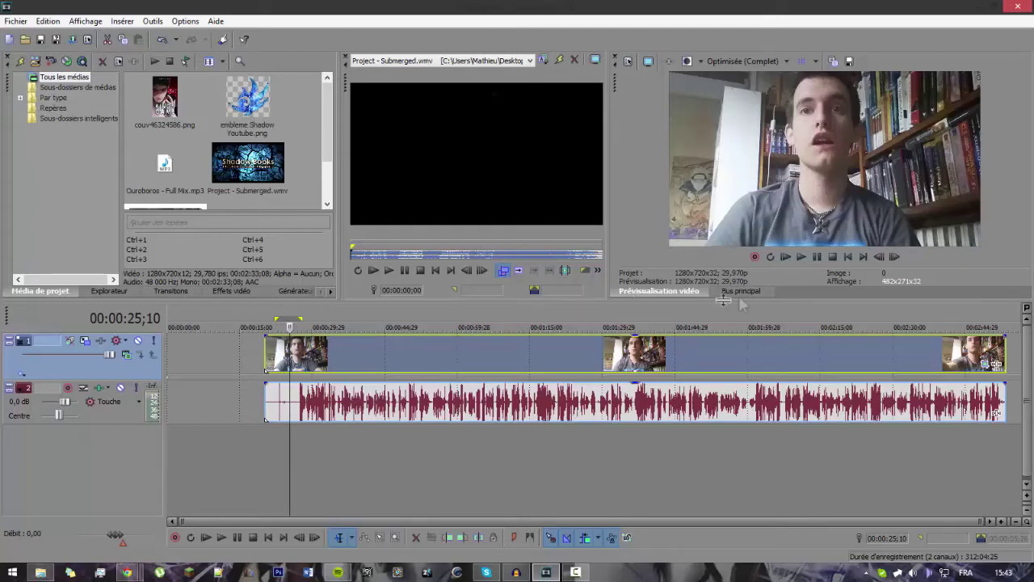
pyautogui.click(804, 256)
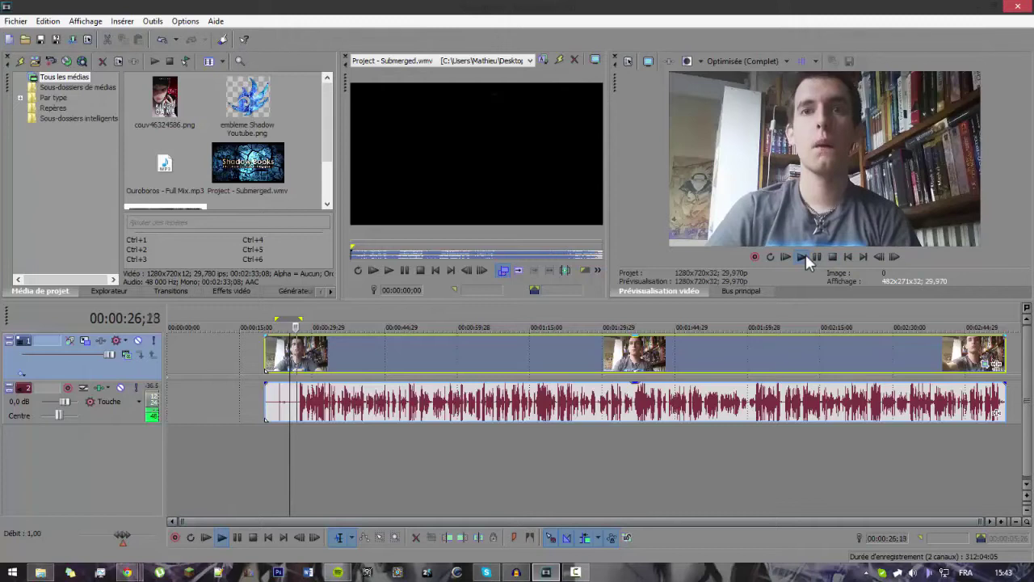
pyautogui.click(805, 255)
pyautogui.click(832, 256)
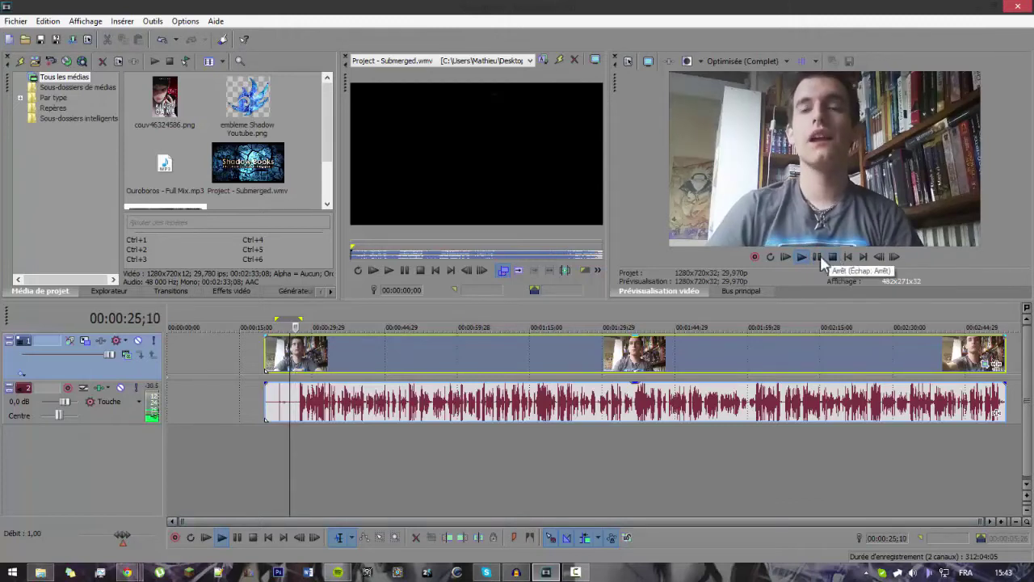
# Step: Set the video preview quality to Prévisualisation (Auto)
pyautogui.click(760, 58)
pyautogui.moveTo(747, 94)
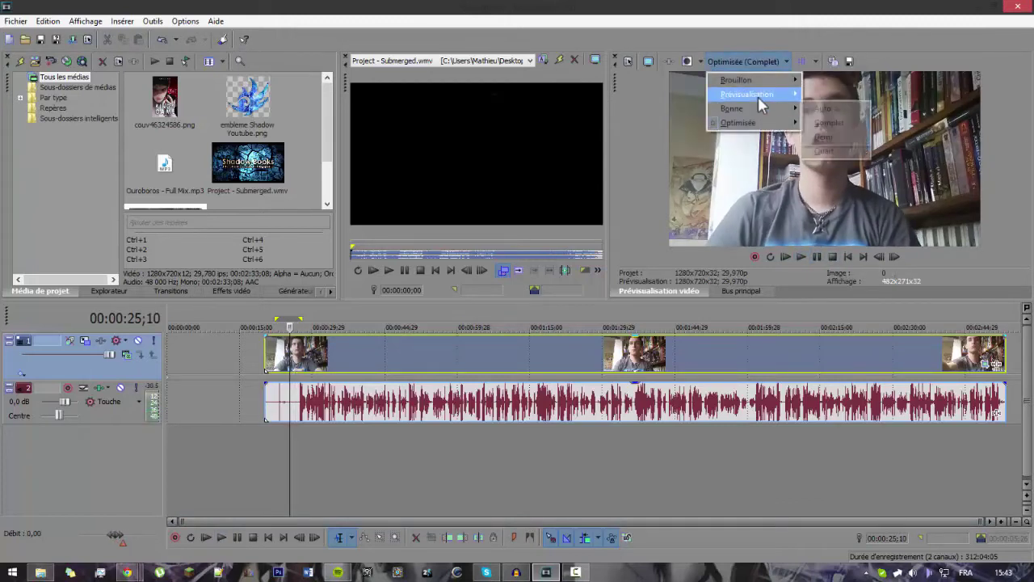
pyautogui.click(818, 95)
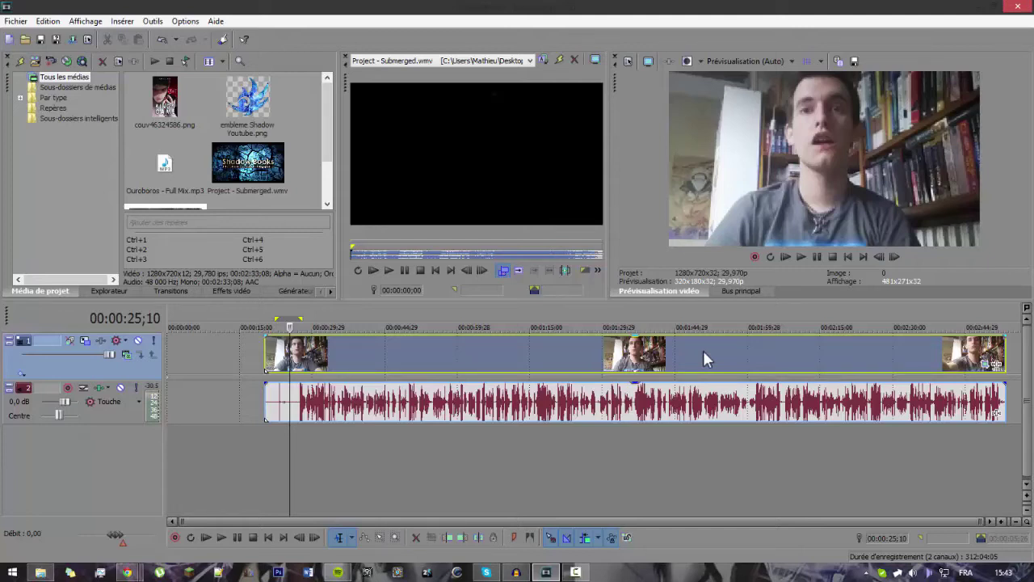
# Step: Look over the audio event's options and the Audio MP3 256 Kbits/s render template, with and without the favourites filter, and leave without rendering
pyautogui.click(294, 401)
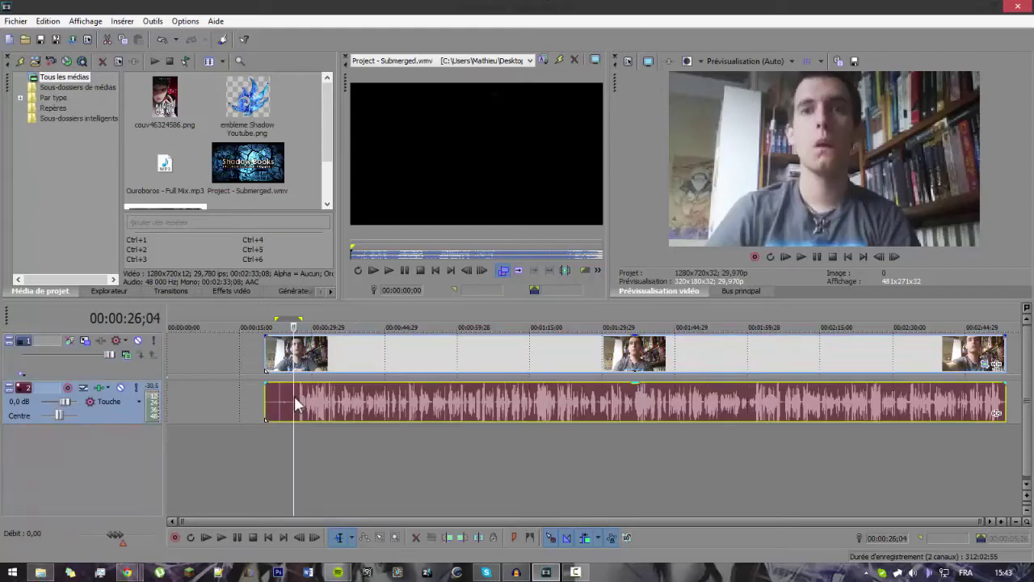
pyautogui.rightClick(295, 395)
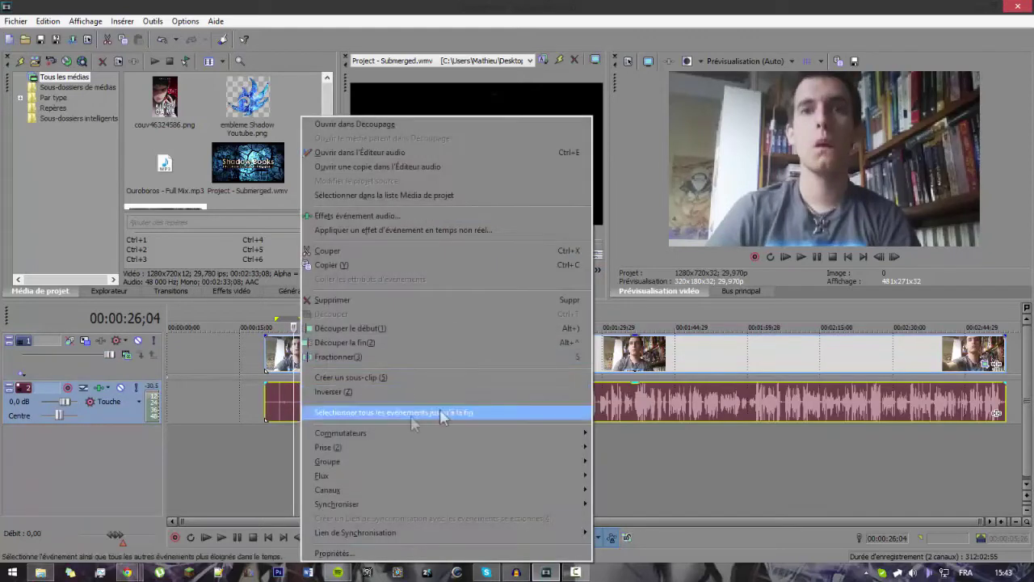
pyautogui.click(18, 21)
pyautogui.click(86, 121)
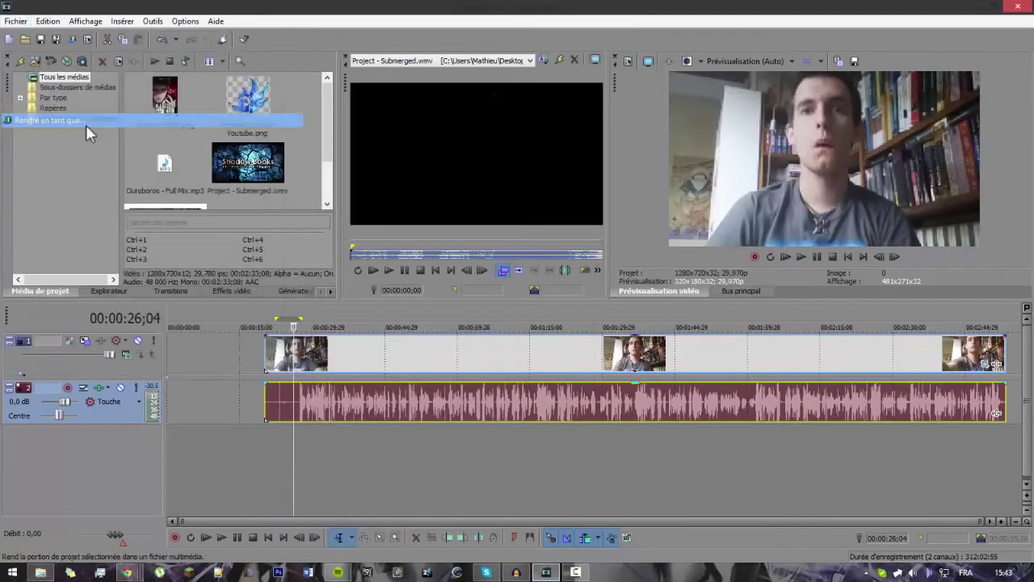
pyautogui.click(414, 226)
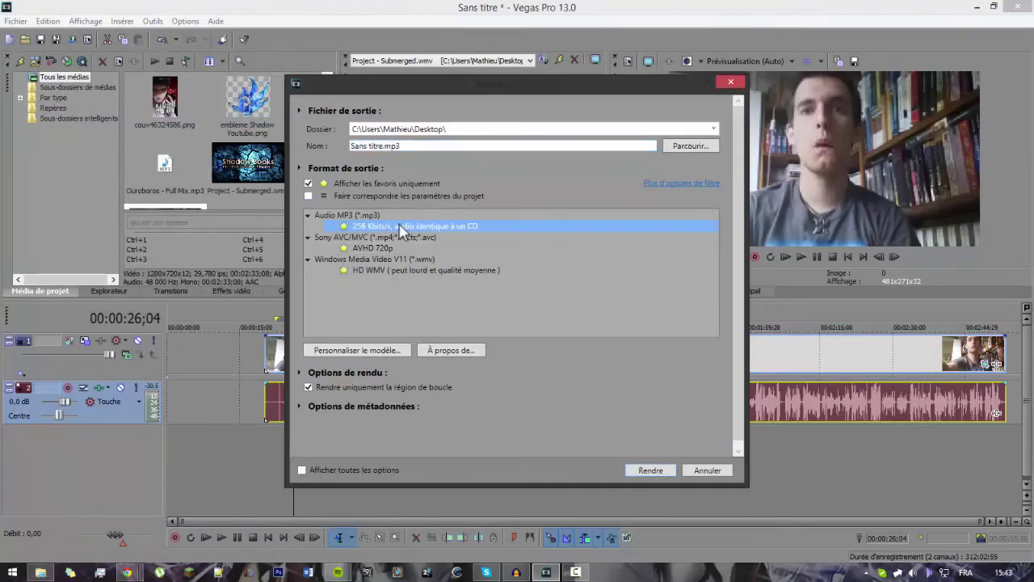
pyautogui.click(308, 183)
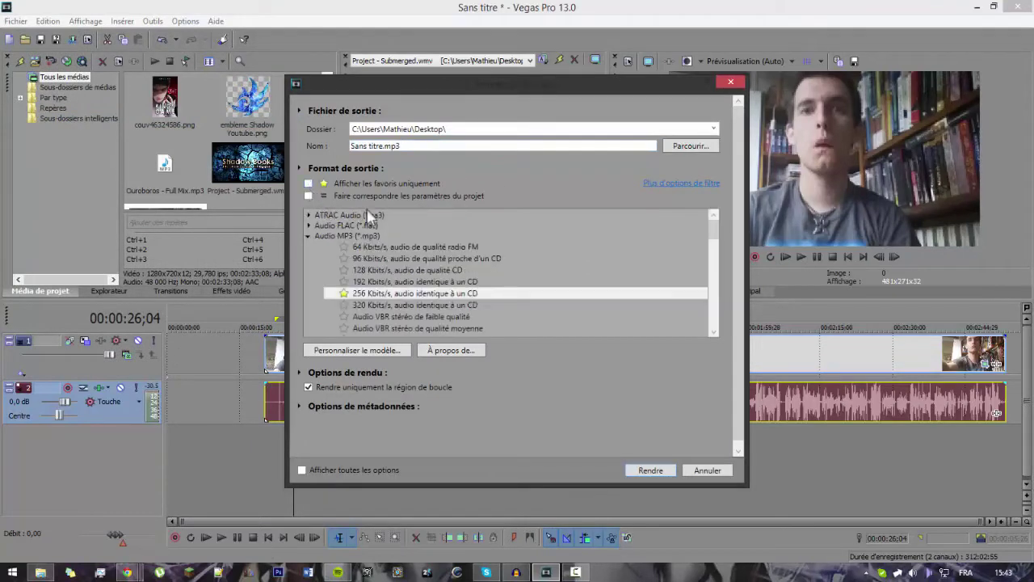
pyautogui.click(309, 184)
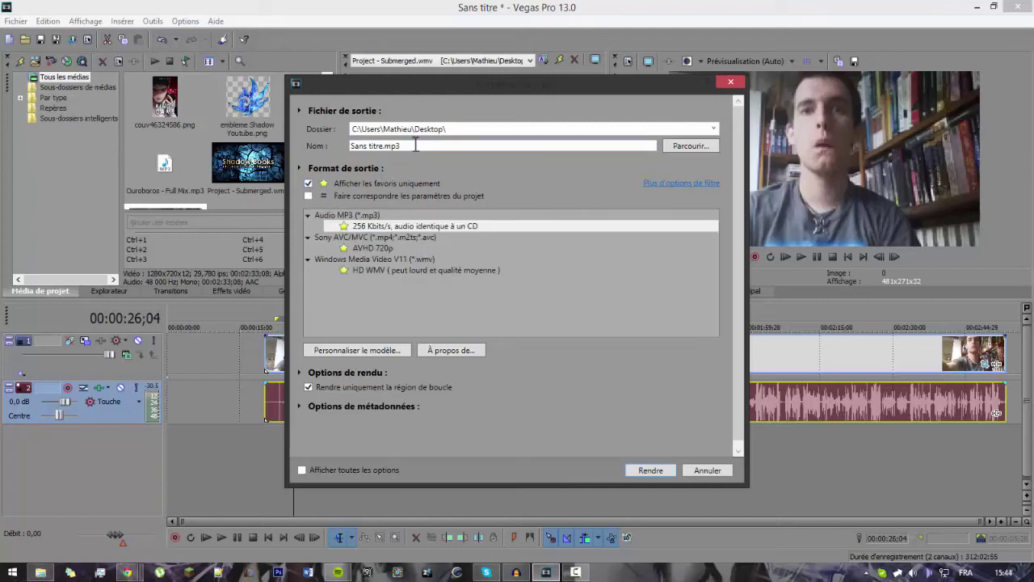
pyautogui.click(731, 82)
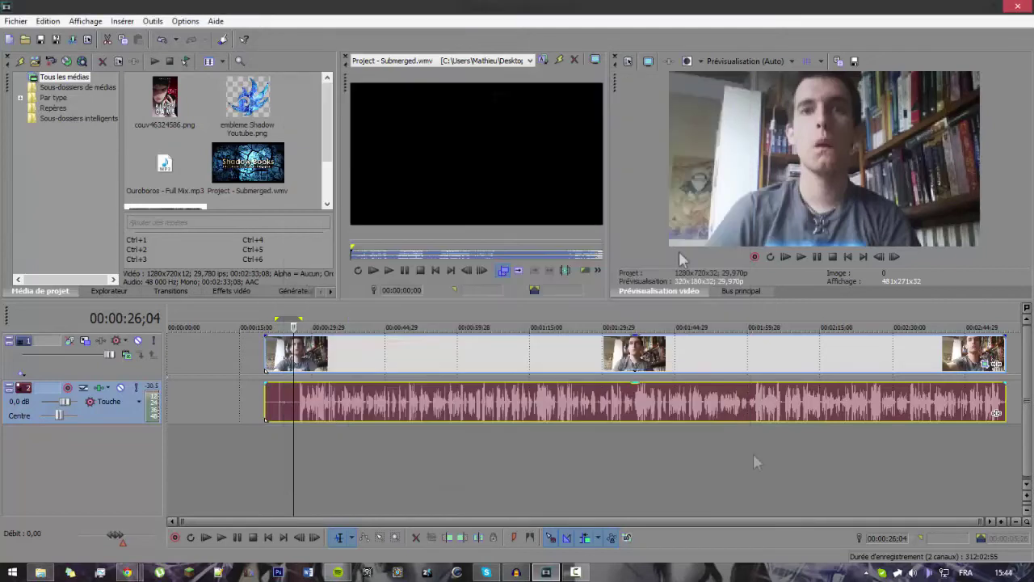
# Step: Switch to Audacity, select a short passage of the recording, look up the Réduction du bruit effect without applying it, and return to Vegas Pro
pyautogui.hotkey('alt', 'Tab')
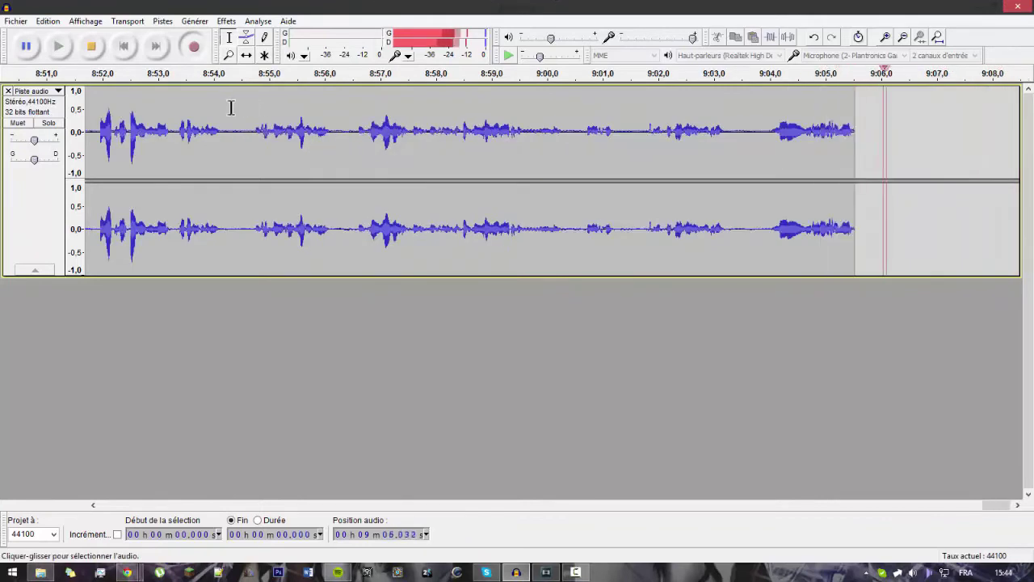
pyautogui.moveTo(232, 113); pyautogui.dragTo(251, 121)
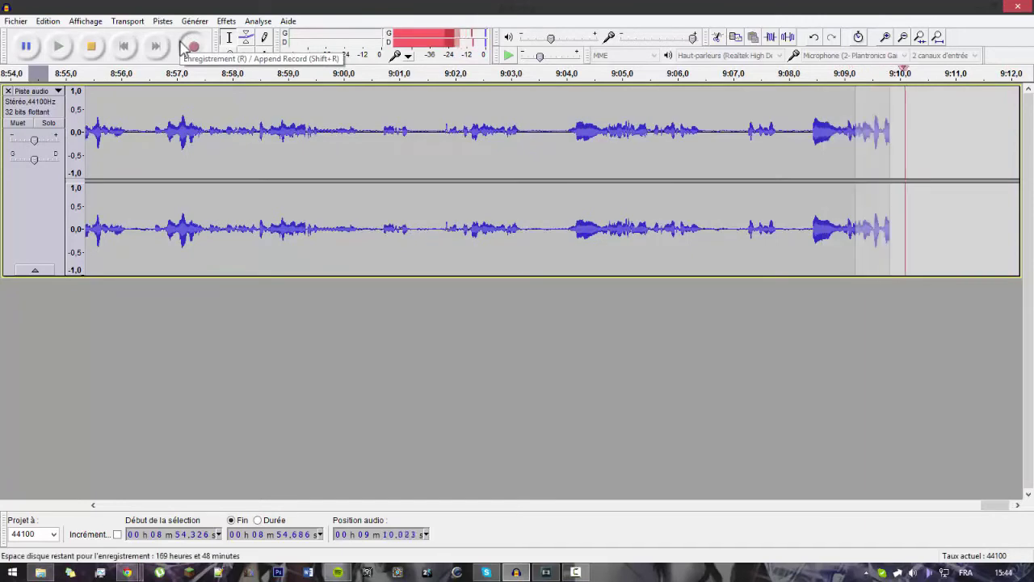
pyautogui.click(226, 21)
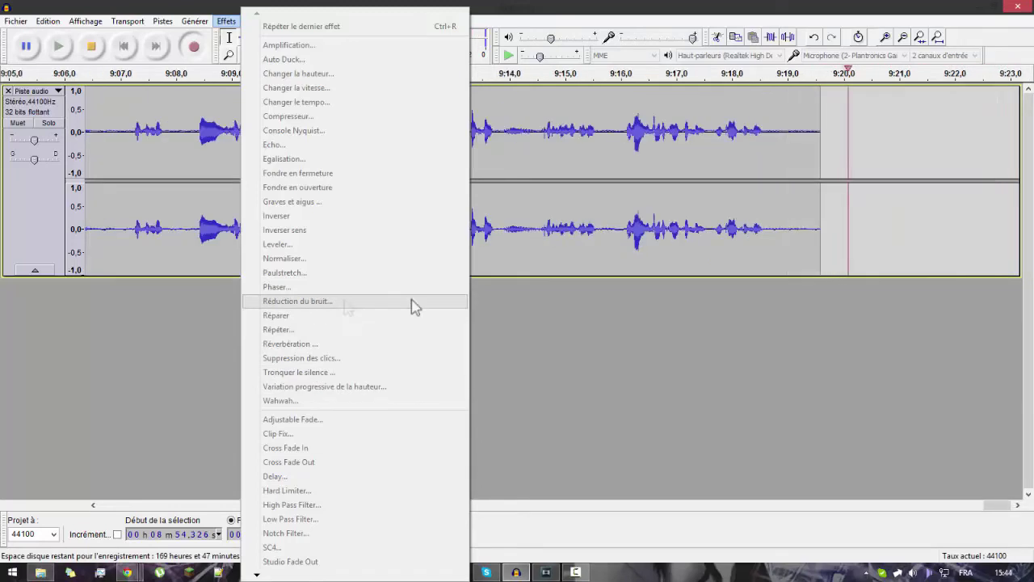
pyautogui.click(727, 399)
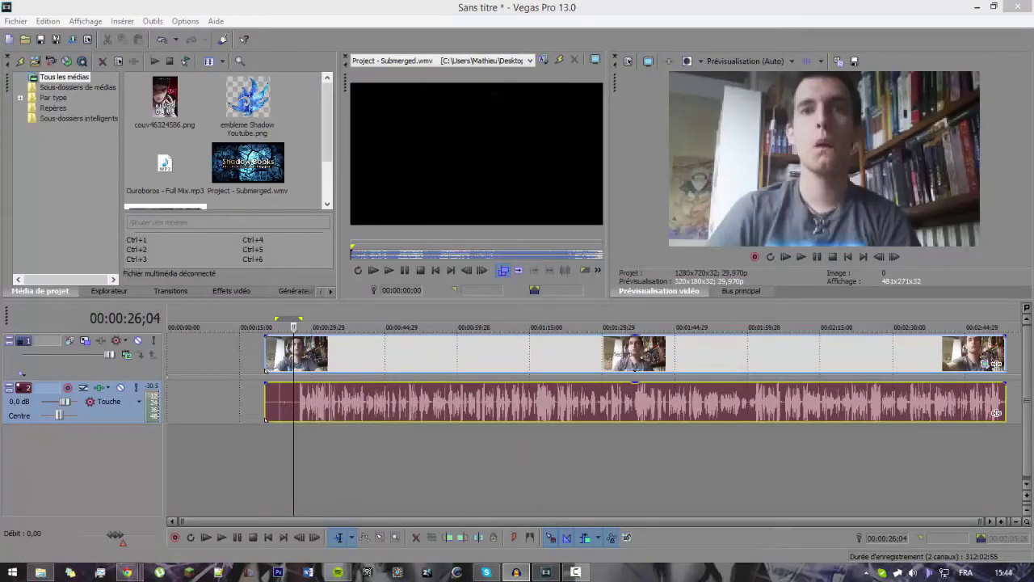
# Step: Locate the start of the speech near the clip's beginning and split the video and audio events at 00:00:27;12
pyautogui.click(512, 461)
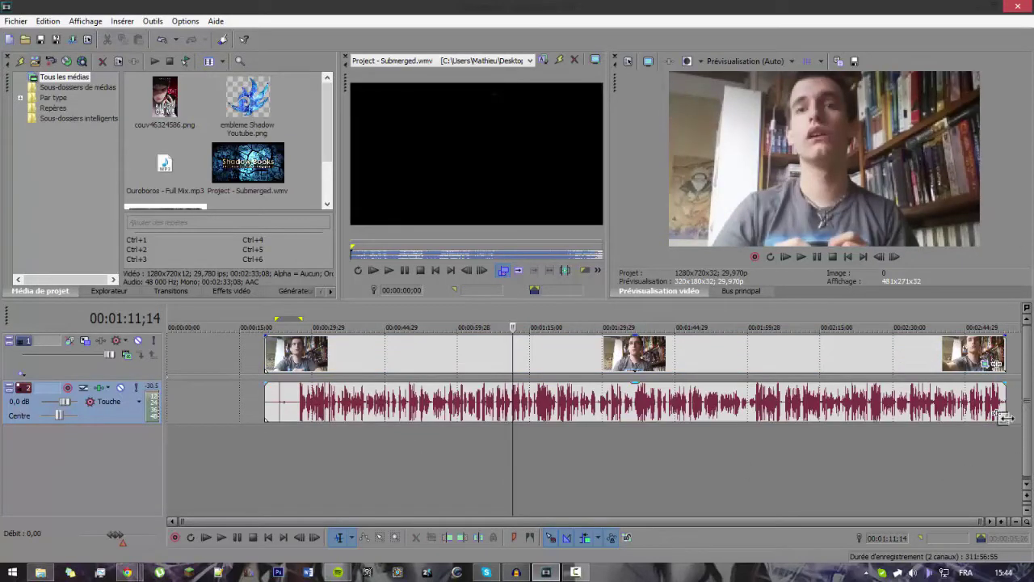
pyautogui.click(283, 311)
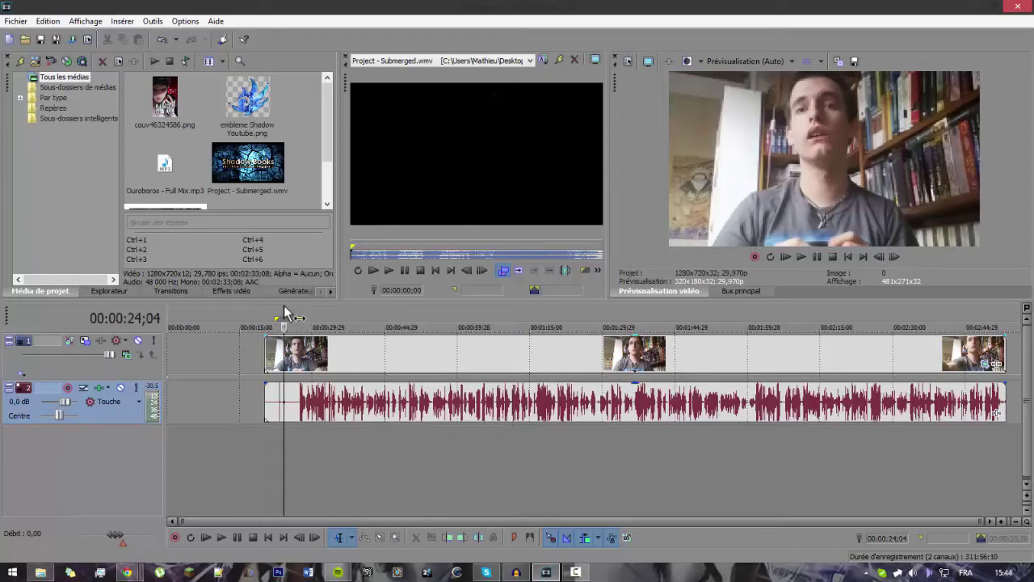
pyautogui.click(284, 314)
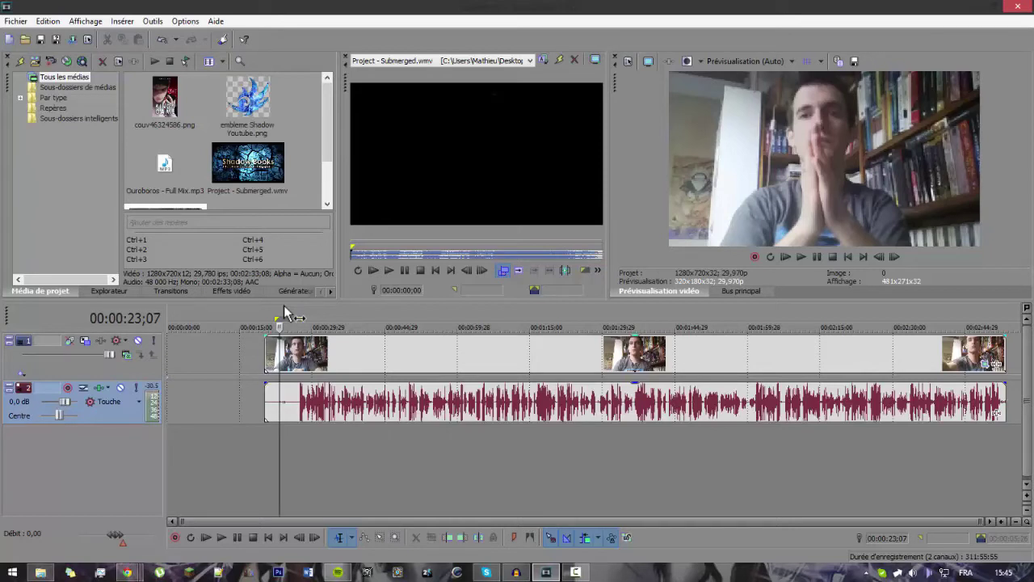
pyautogui.moveTo(284, 309); pyautogui.dragTo(300, 308)
pyautogui.click(510, 491)
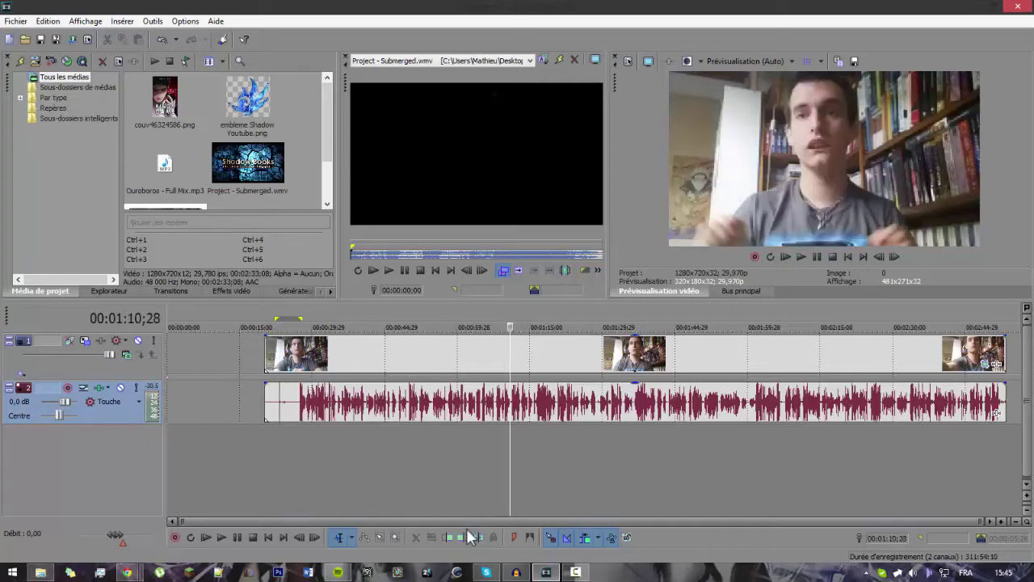
pyautogui.click(308, 312)
pyautogui.press('j')
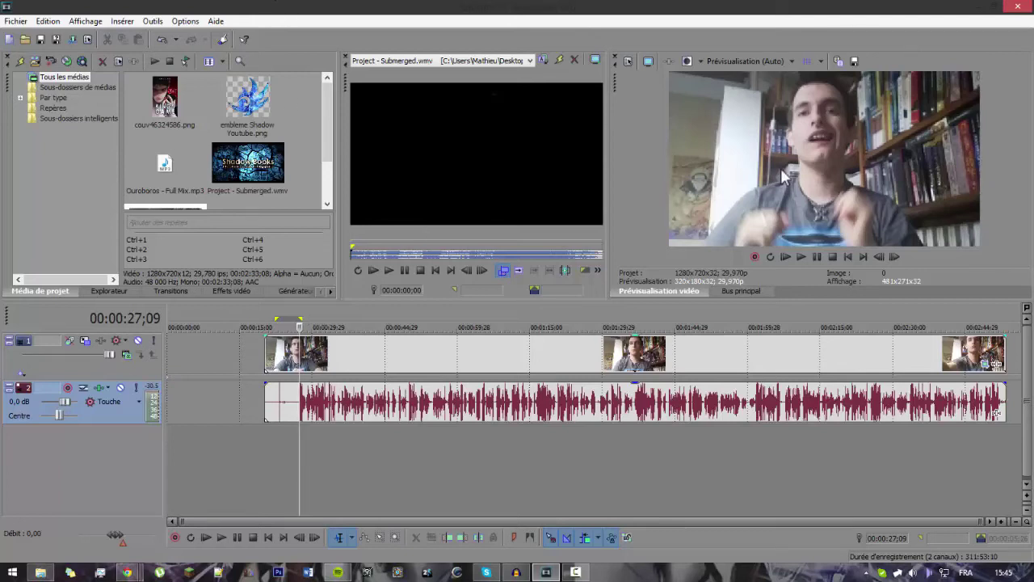
pyautogui.click(478, 539)
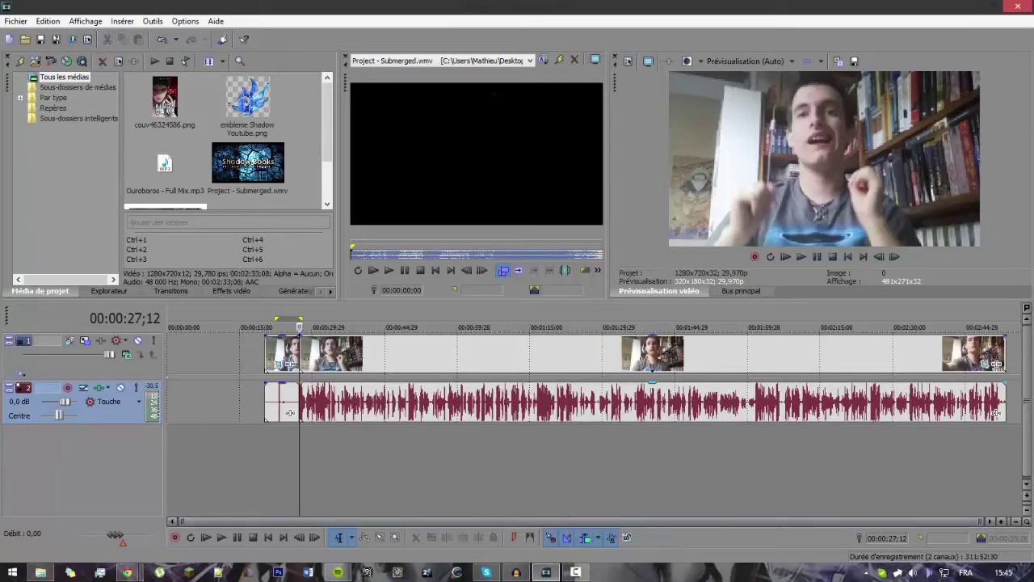
# Step: Split the video and audio events near the clip's end at 00:02:52;11
pyautogui.press('End')
pyautogui.press('space')
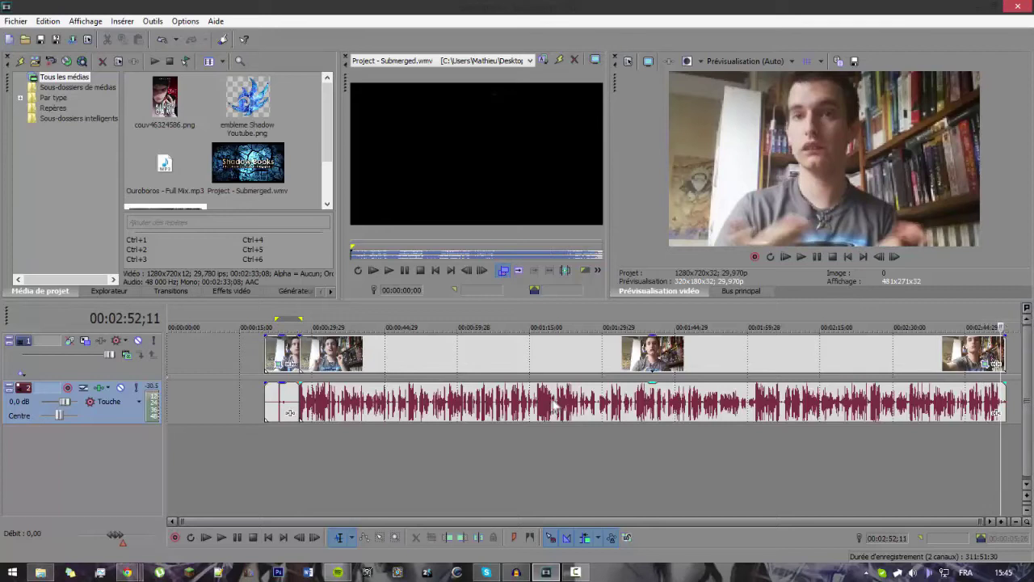
pyautogui.click(478, 537)
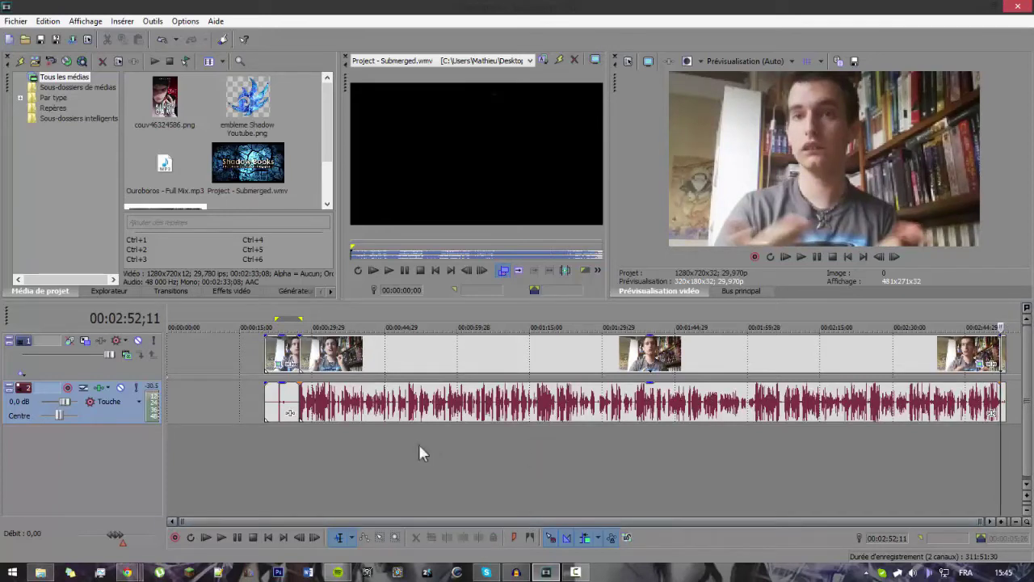
# Step: Delete the unwanted pieces before the first split and after the second one, closing the gap at the clip's beginning
pyautogui.click(310, 321)
pyautogui.press('j')
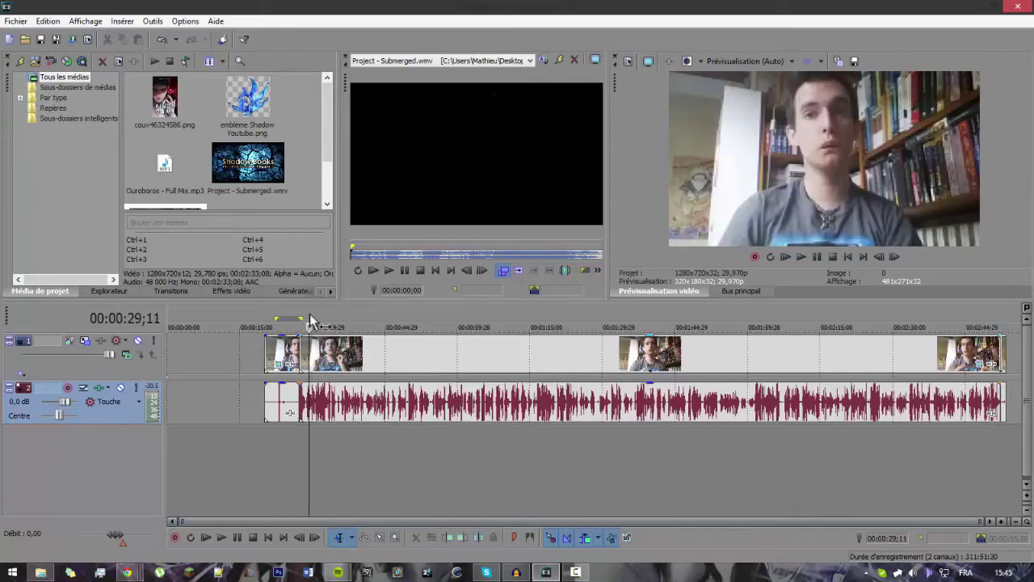
pyautogui.press('k')
pyautogui.click(283, 353)
pyautogui.press('Delete')
pyautogui.press('End')
# Step: Check the beginning of the trimmed clip and set the playhead at 00:00:20;03
pyautogui.click(273, 325)
pyautogui.press('space')
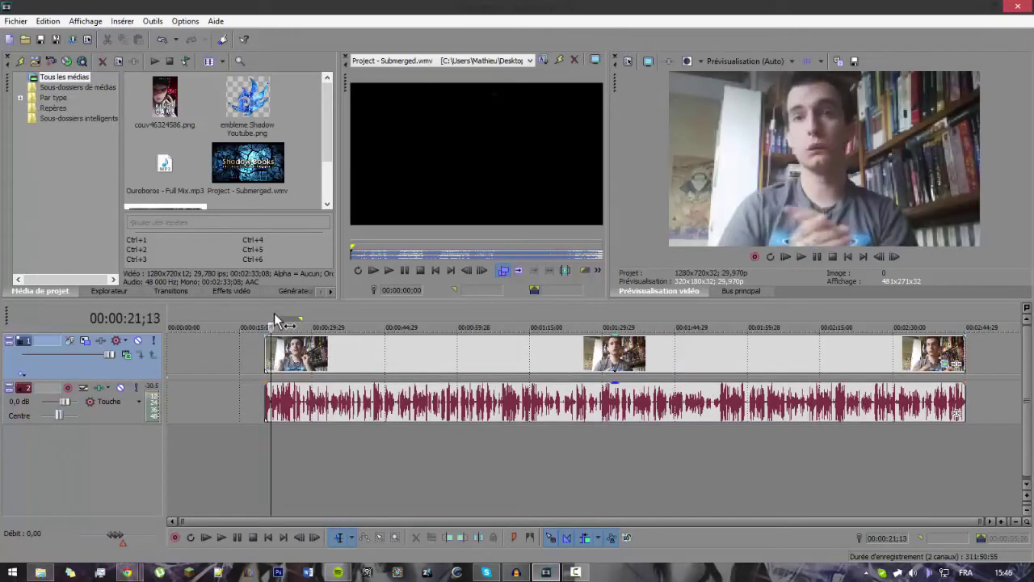
pyautogui.click(275, 323)
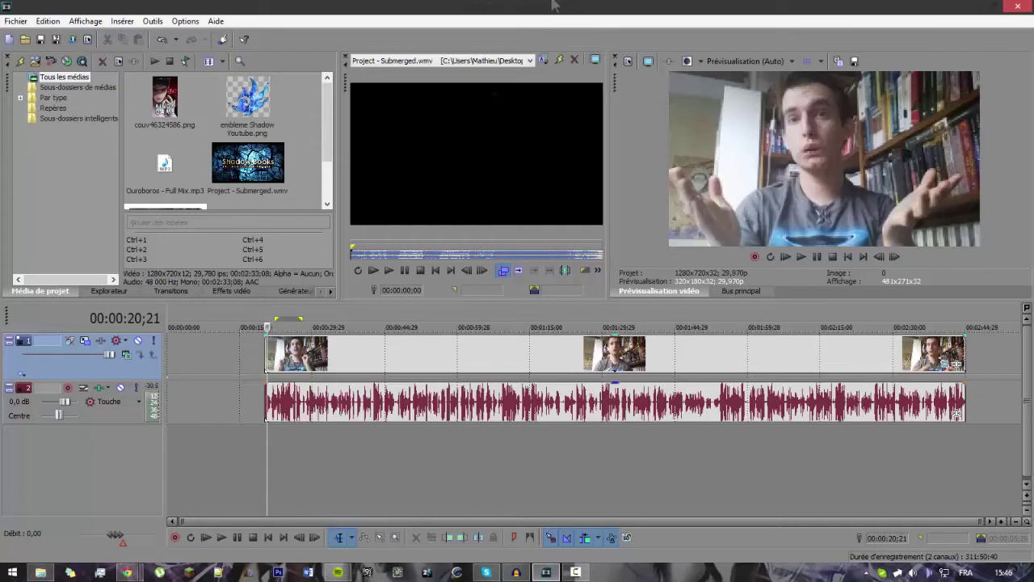
pyautogui.click(364, 464)
pyautogui.click(264, 327)
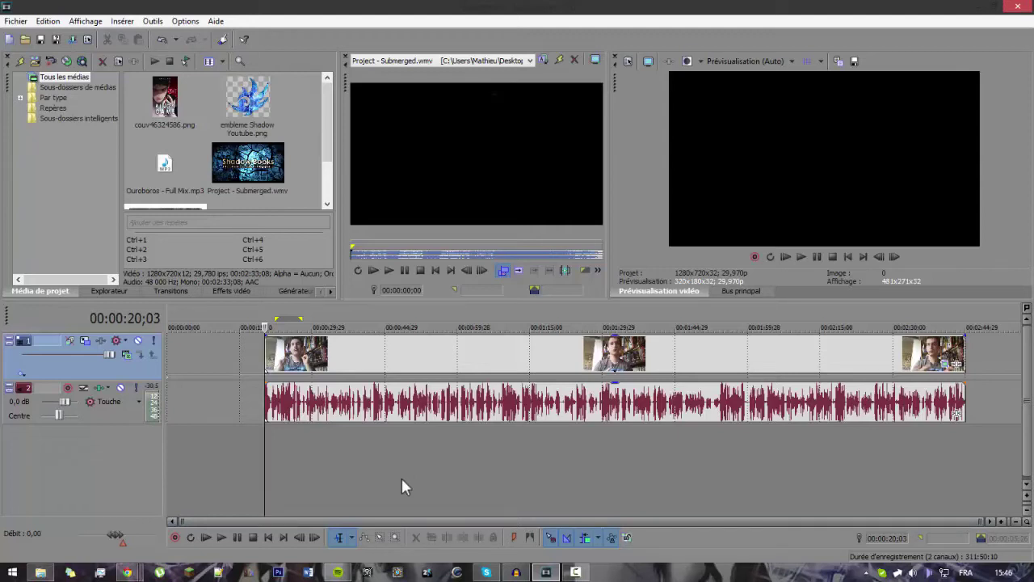
# Step: Try to place embleme Shadow Youtube.png on the main video's track, and undo the placement
pyautogui.click(267, 105)
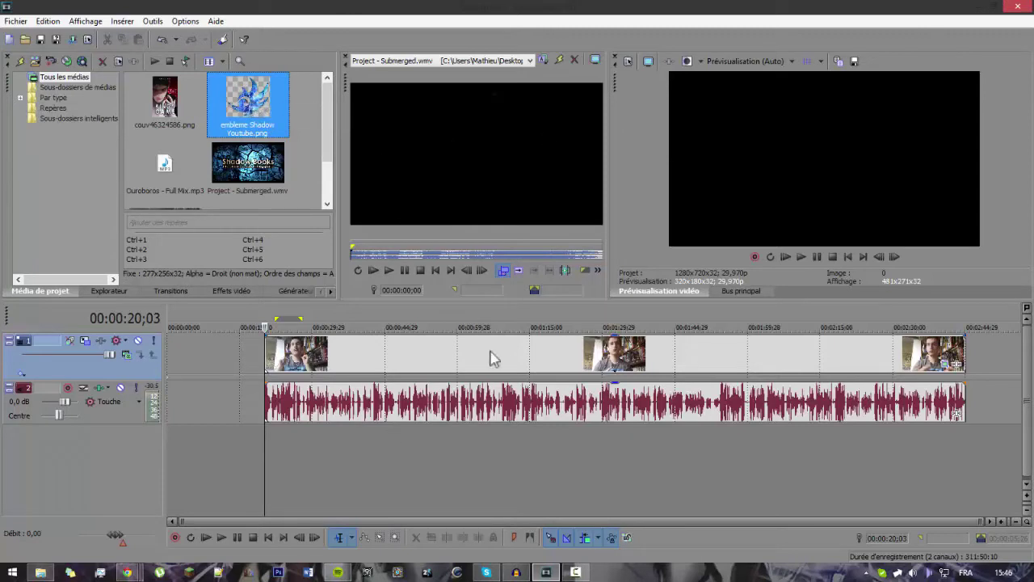
pyautogui.click(292, 327)
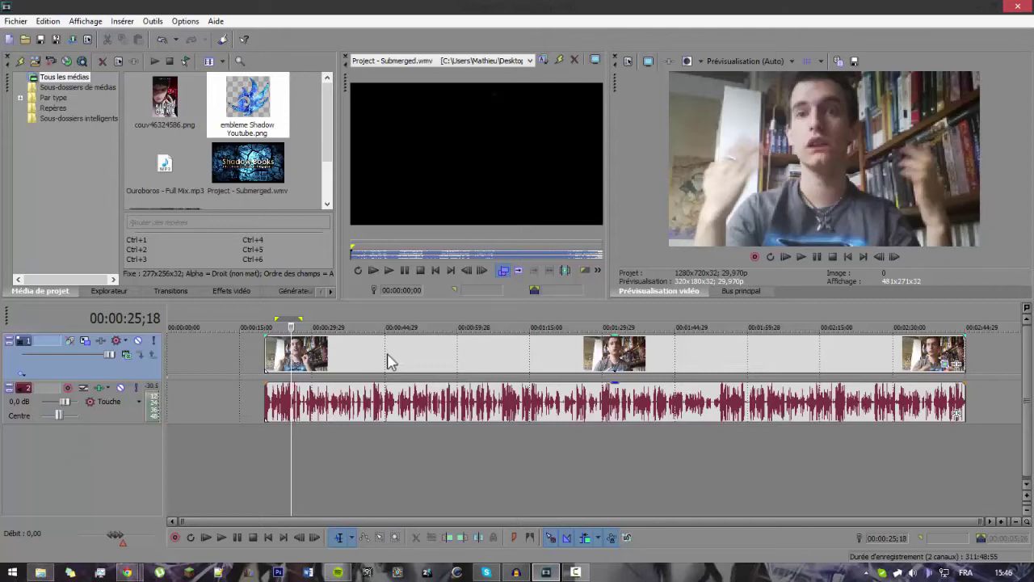
pyautogui.moveTo(251, 104); pyautogui.dragTo(359, 351)
pyautogui.click(355, 317)
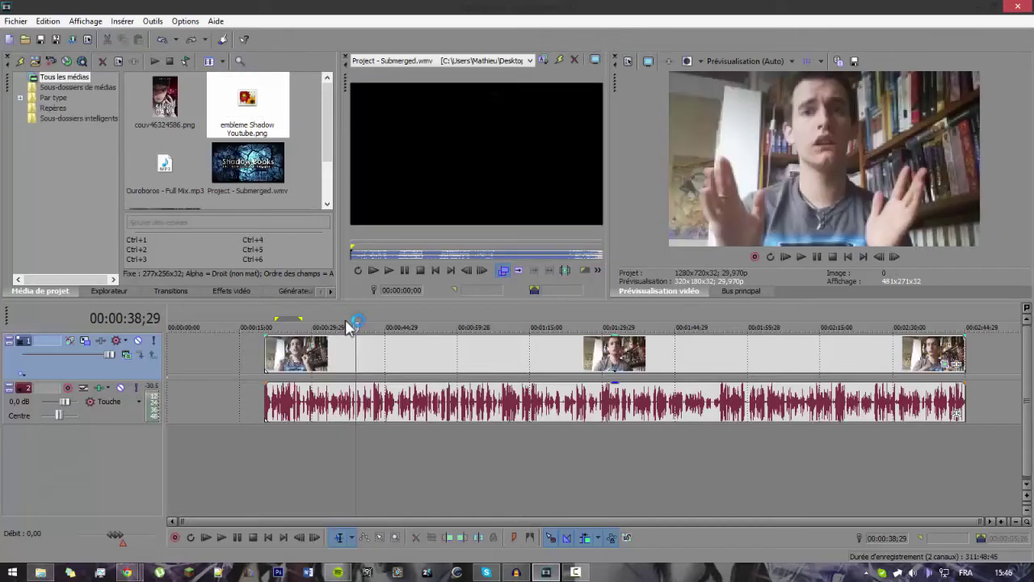
pyautogui.click(48, 21)
pyautogui.click(355, 470)
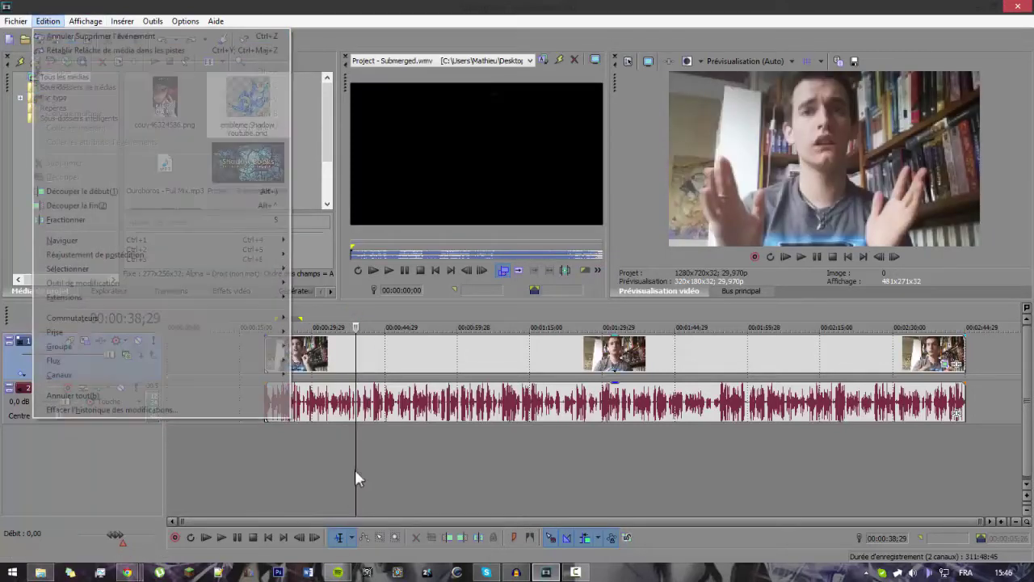
# Step: Insert an empty video track above the main video track
pyautogui.click(291, 316)
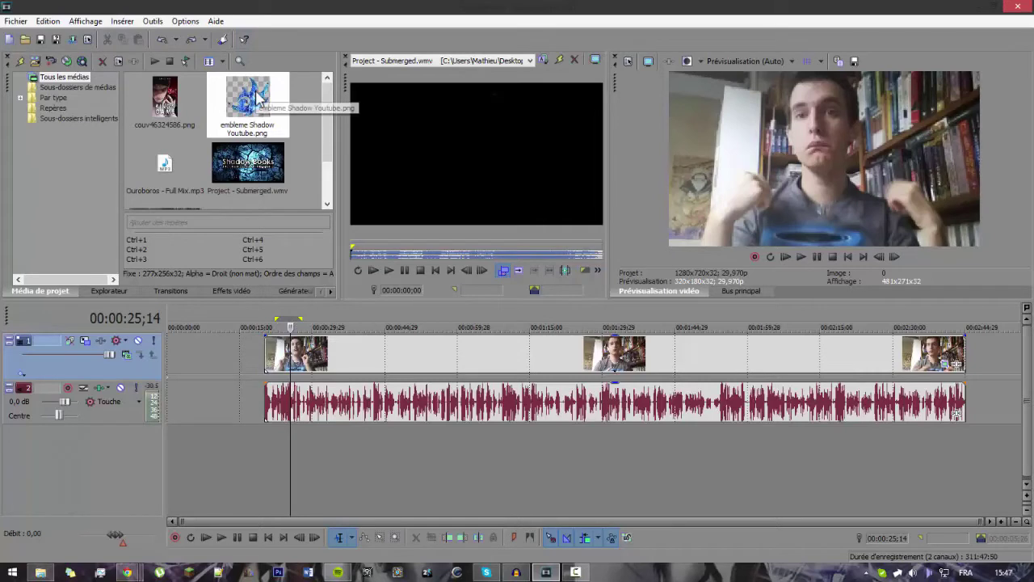
pyautogui.rightClick(356, 483)
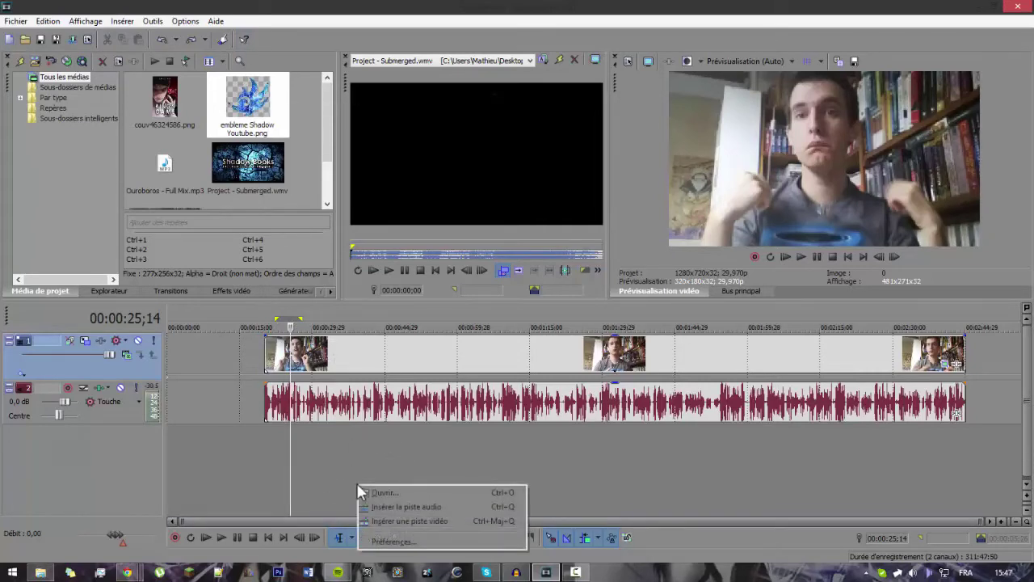
pyautogui.click(454, 521)
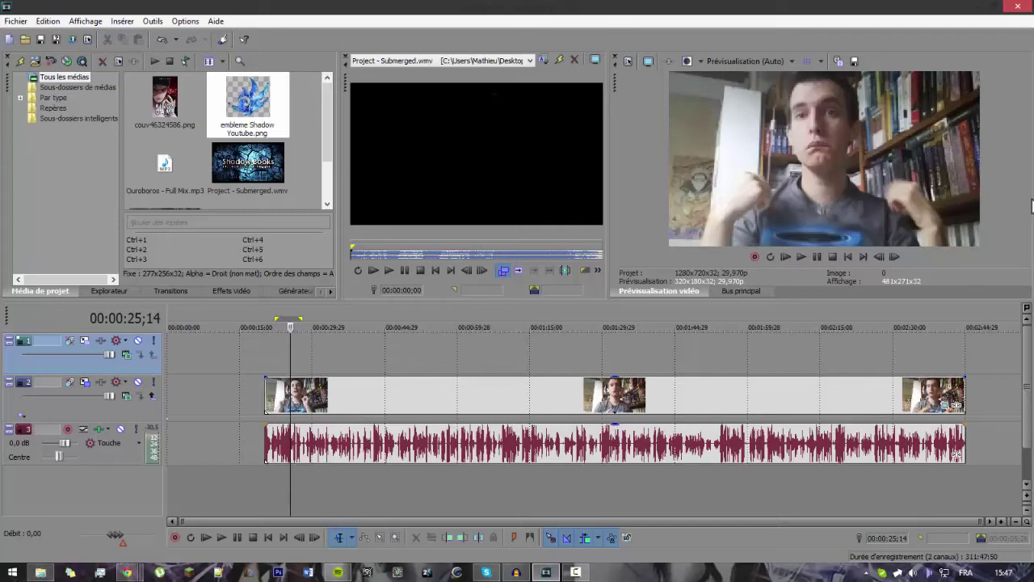
# Step: Place embleme Shadow Youtube.png on the empty video track, starting at 00:00:42;09
pyautogui.click(319, 313)
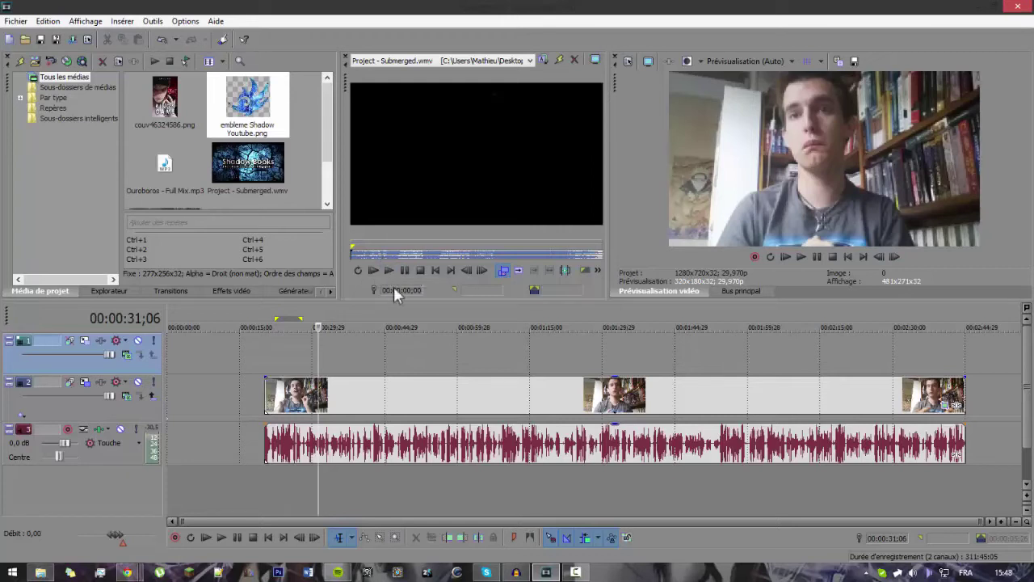
pyautogui.click(372, 320)
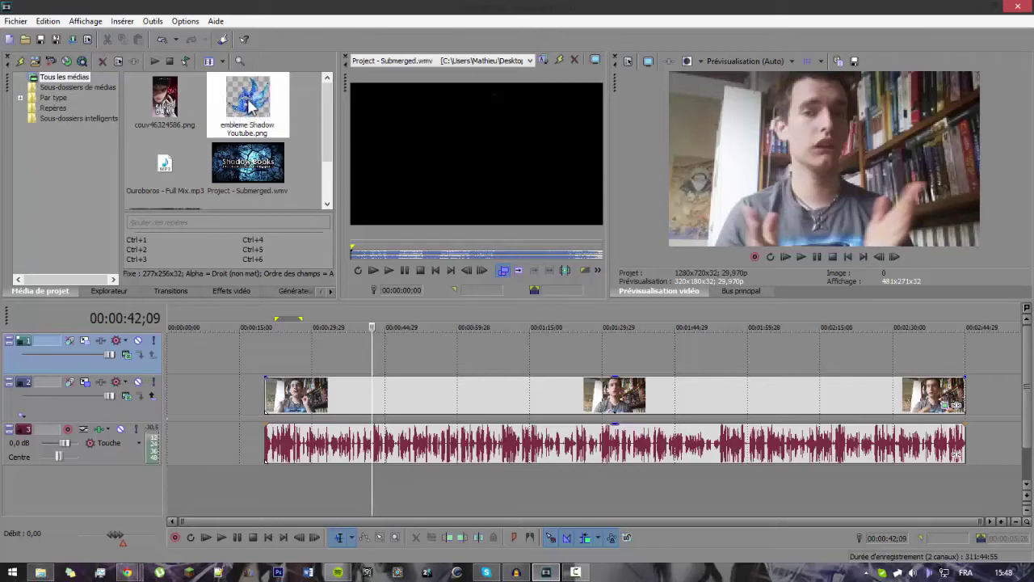
pyautogui.moveTo(249, 105); pyautogui.dragTo(382, 339)
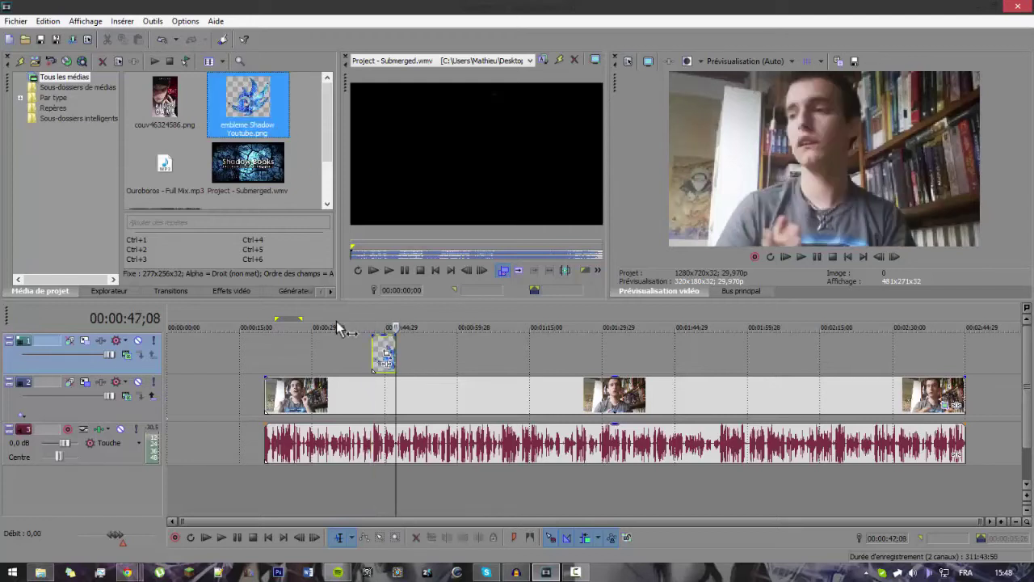
# Step: Lengthen the emblem clip to the main video clip's full duration and align both clips' starts and ends
pyautogui.press('Left')
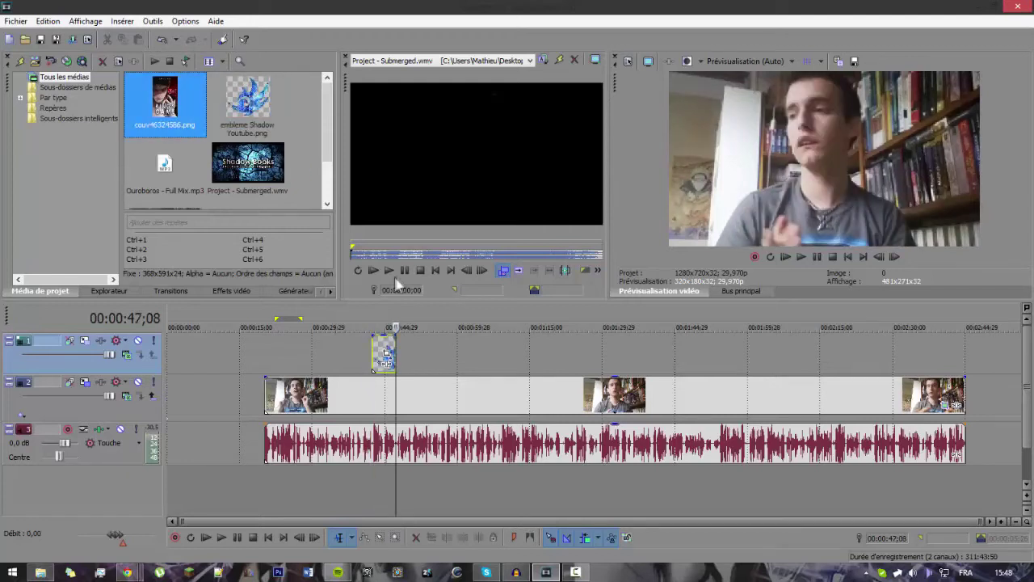
pyautogui.click(386, 324)
pyautogui.moveTo(396, 348); pyautogui.dragTo(431, 353)
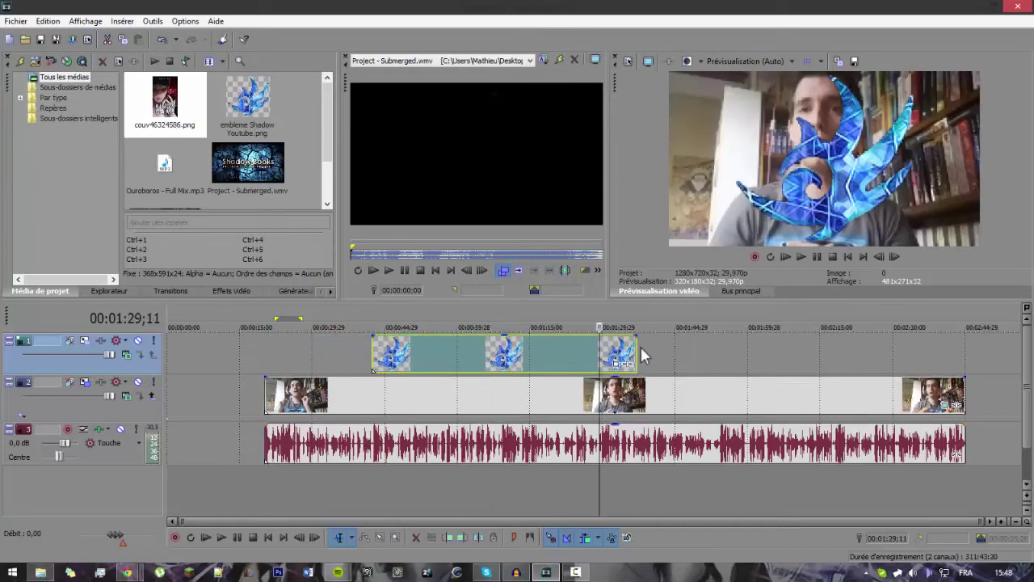
pyautogui.moveTo(632, 346); pyautogui.dragTo(961, 347)
pyautogui.moveTo(372, 342); pyautogui.dragTo(283, 353)
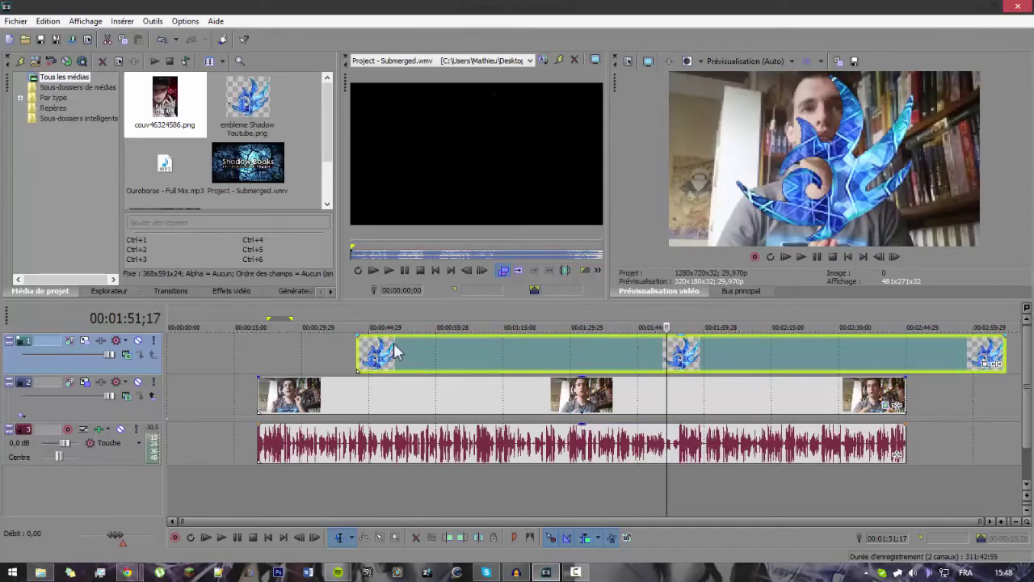
pyautogui.moveTo(757, 369); pyautogui.dragTo(656, 365)
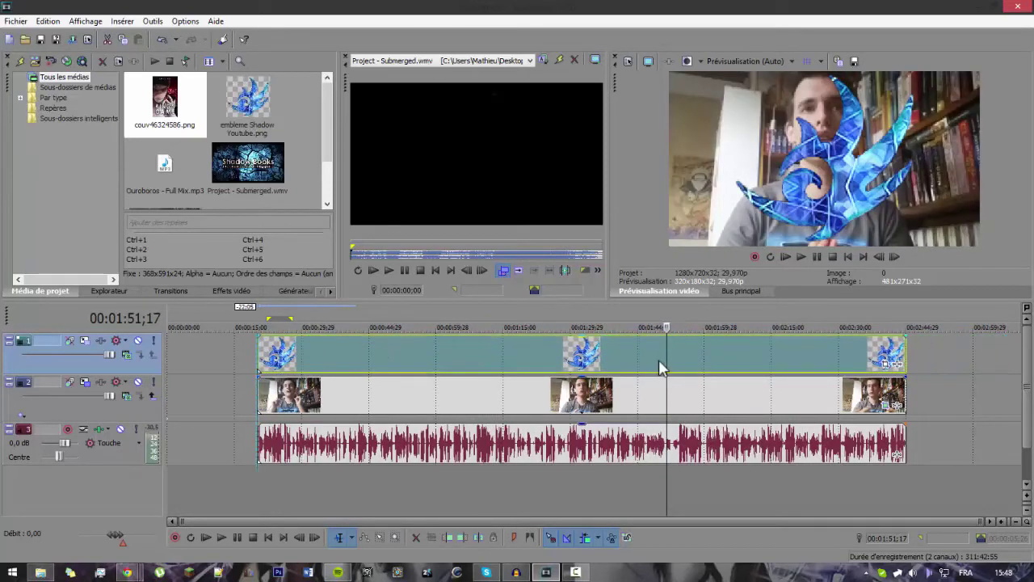
# Step: Play the emblem overlay from 00:00:56;06 at preview quality Prévisualisation (Complet), and return the quality to Prévisualisation (Auto)
pyautogui.click(528, 313)
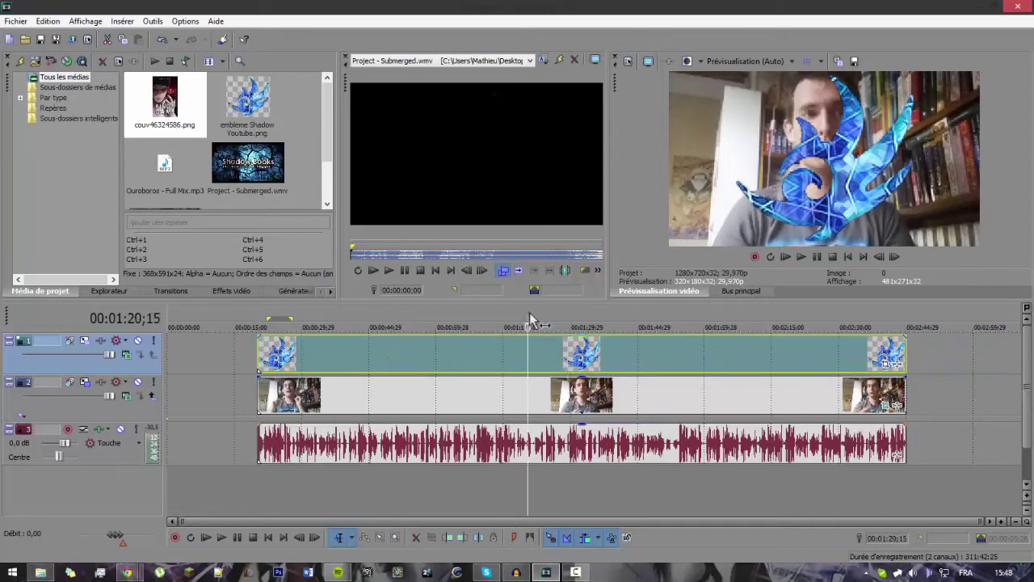
pyautogui.click(418, 315)
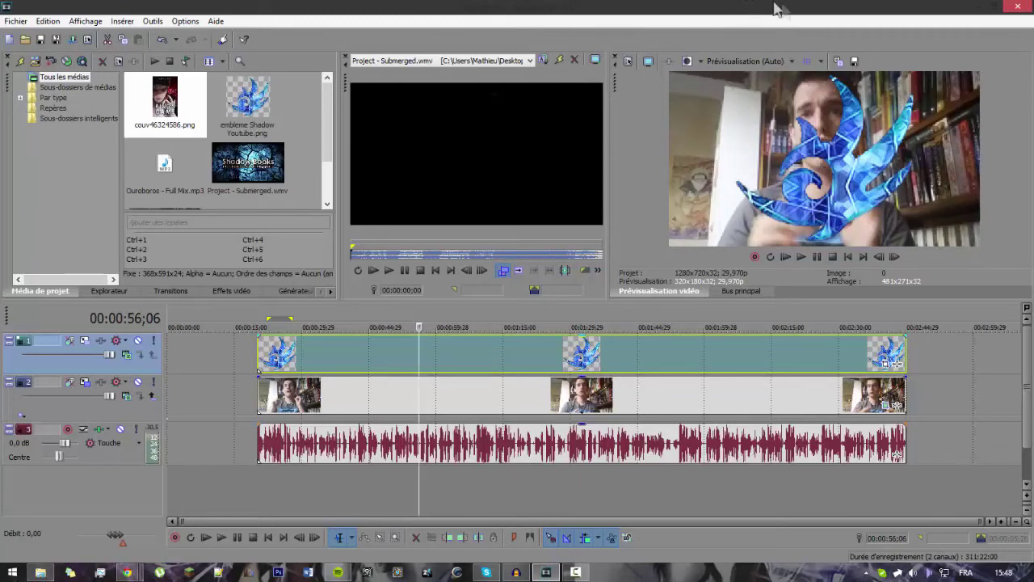
pyautogui.click(754, 59)
pyautogui.moveTo(763, 100)
pyautogui.click(841, 135)
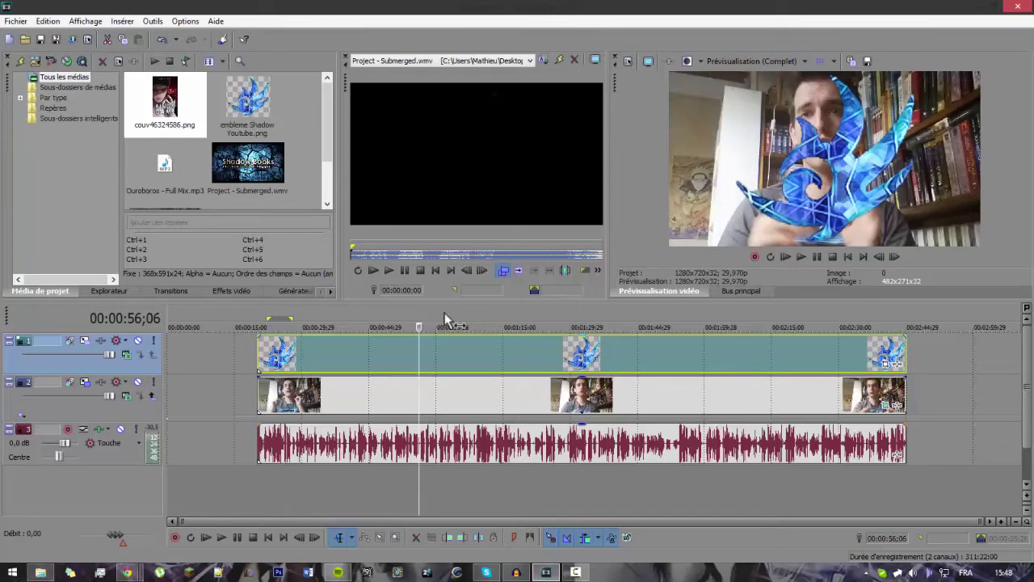
pyautogui.press('space')
pyautogui.press('space')
pyautogui.click(770, 58)
pyautogui.moveTo(767, 94)
pyautogui.click(819, 94)
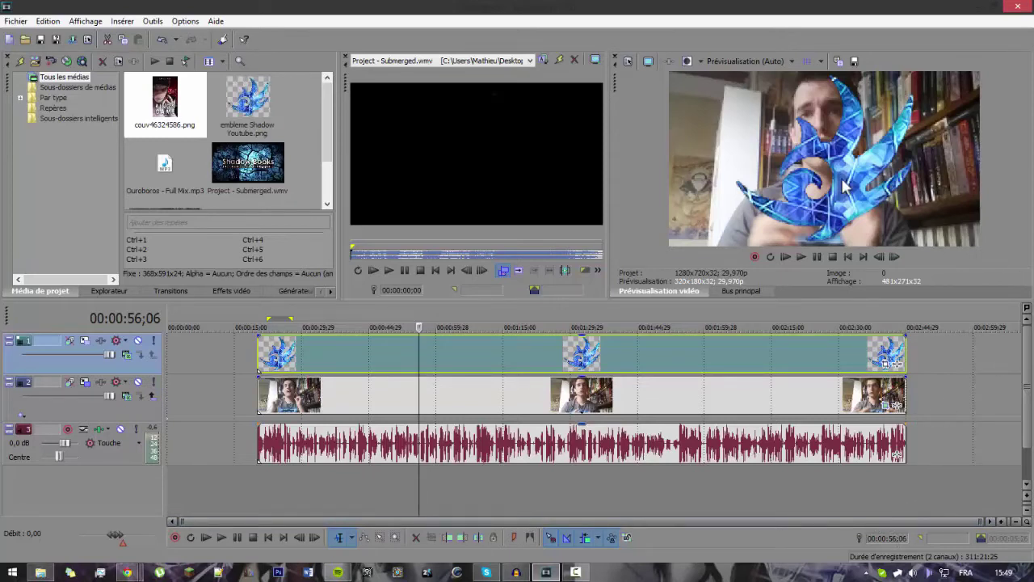
# Step: Use track motion to shrink the emblem track to about 324 × 182 at about X 525, Y 263, and check it along the timeline
pyautogui.click(344, 350)
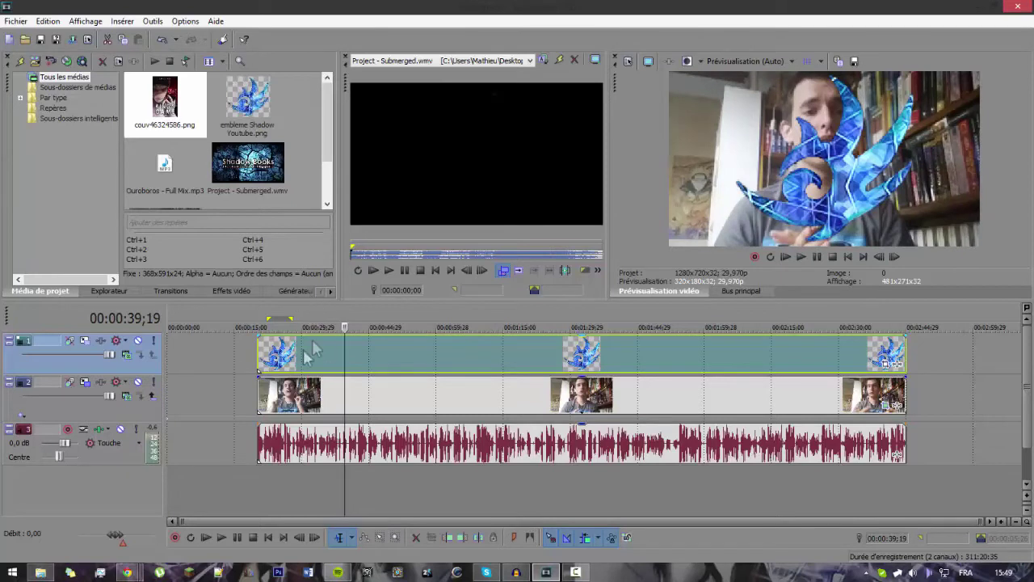
pyautogui.click(85, 341)
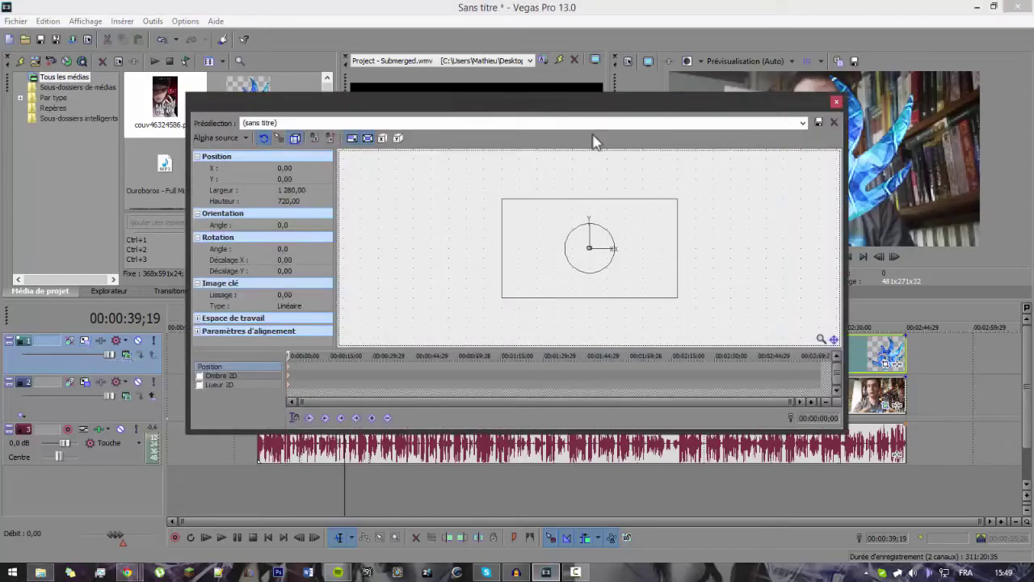
pyautogui.moveTo(563, 109); pyautogui.dragTo(554, 156)
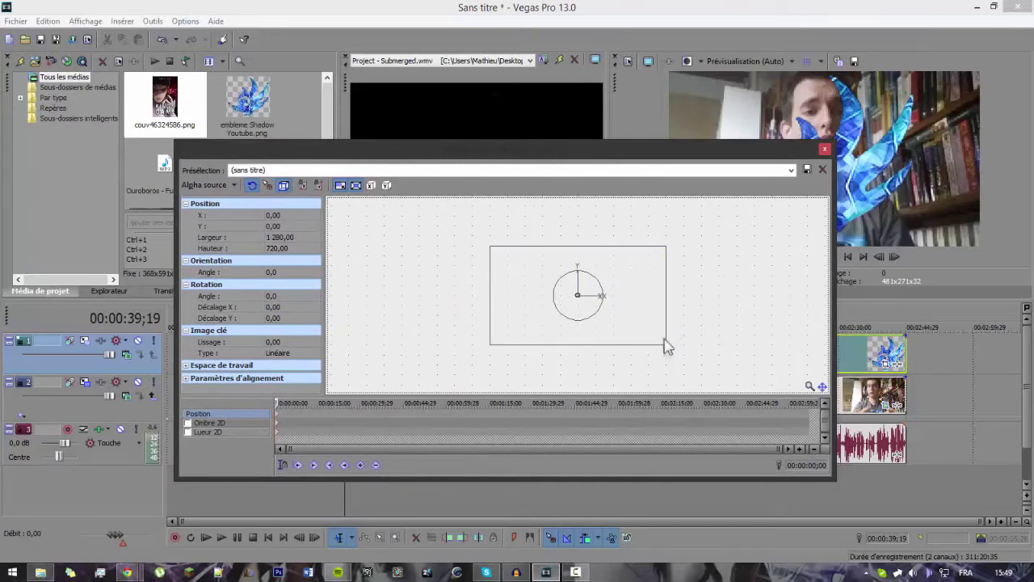
pyautogui.moveTo(596, 302)
pyautogui.mouseDown()
pyautogui.moveTo(595, 272)
pyautogui.moveTo(554, 294)
pyautogui.moveTo(619, 302)
pyautogui.moveTo(586, 283)
pyautogui.moveTo(568, 298)
pyautogui.moveTo(610, 297)
pyautogui.mouseUp()
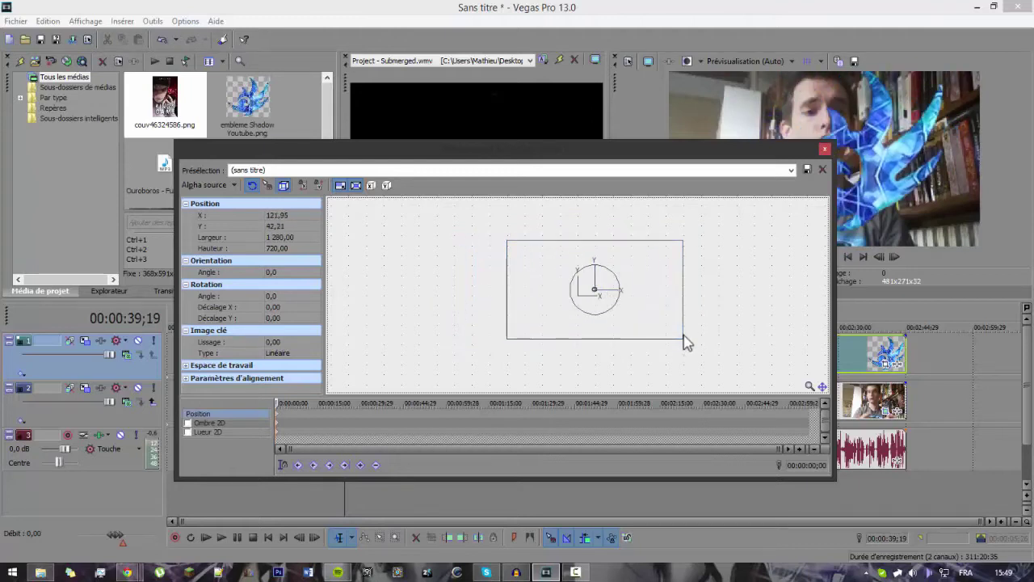
pyautogui.moveTo(682, 339); pyautogui.dragTo(653, 269)
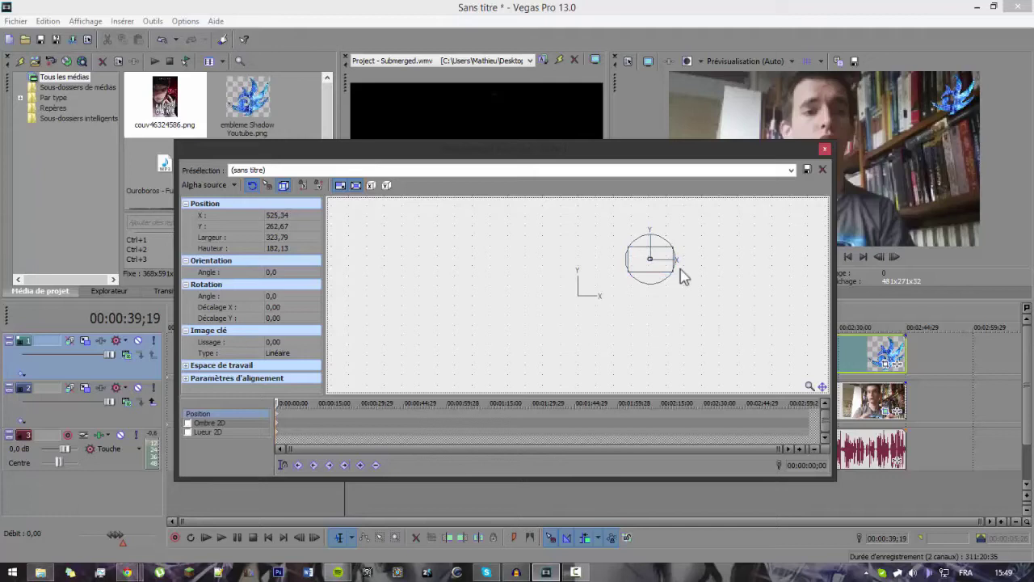
pyautogui.click(826, 149)
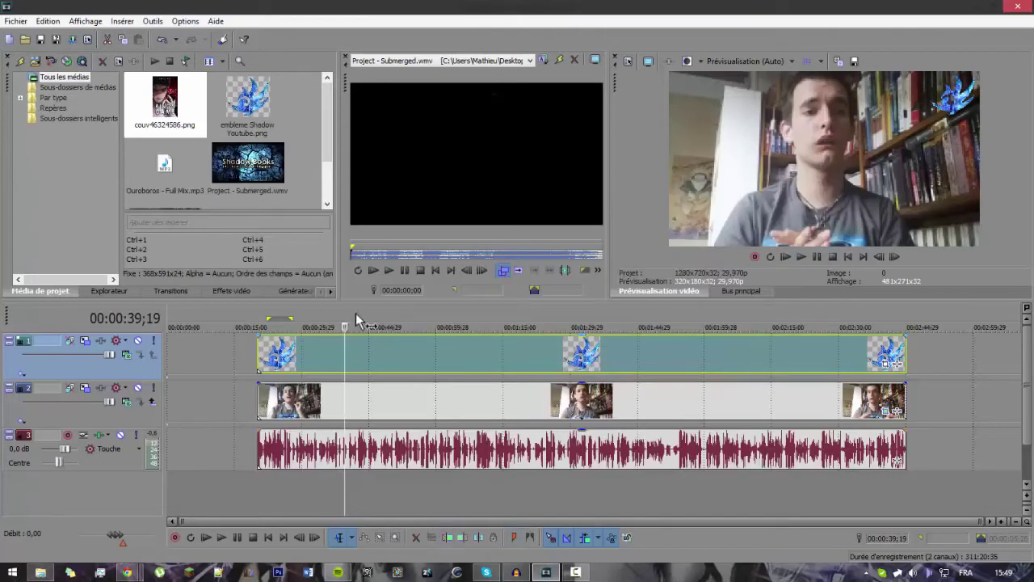
pyautogui.moveTo(385, 320); pyautogui.dragTo(389, 320)
pyautogui.click(588, 314)
pyautogui.click(614, 313)
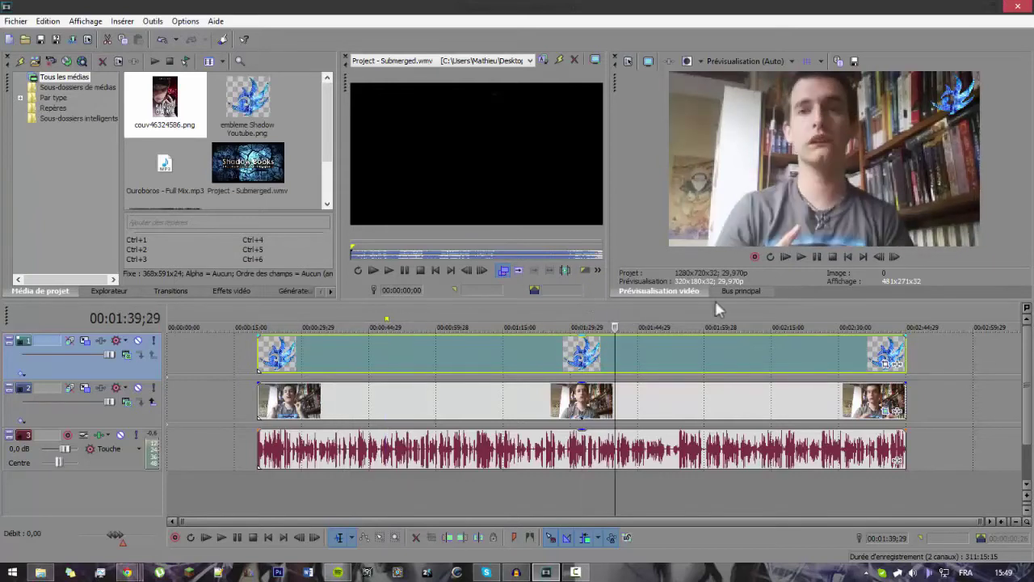
pyautogui.click(759, 306)
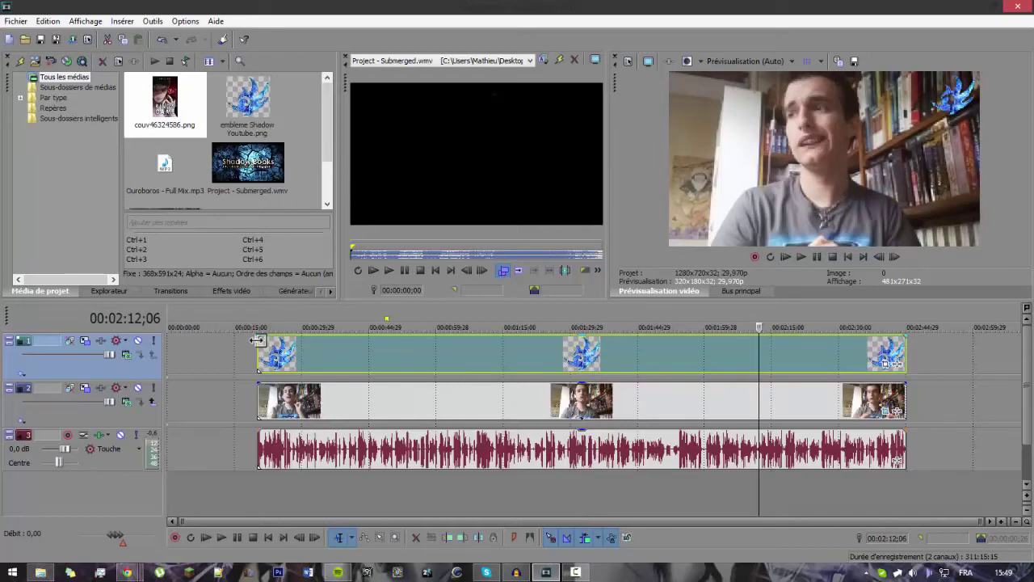
# Step: Shorten the emblem clip so it starts at about 00:00:26;14 and ends with the main clip, and play its start
pyautogui.moveTo(257, 340); pyautogui.dragTo(275, 340)
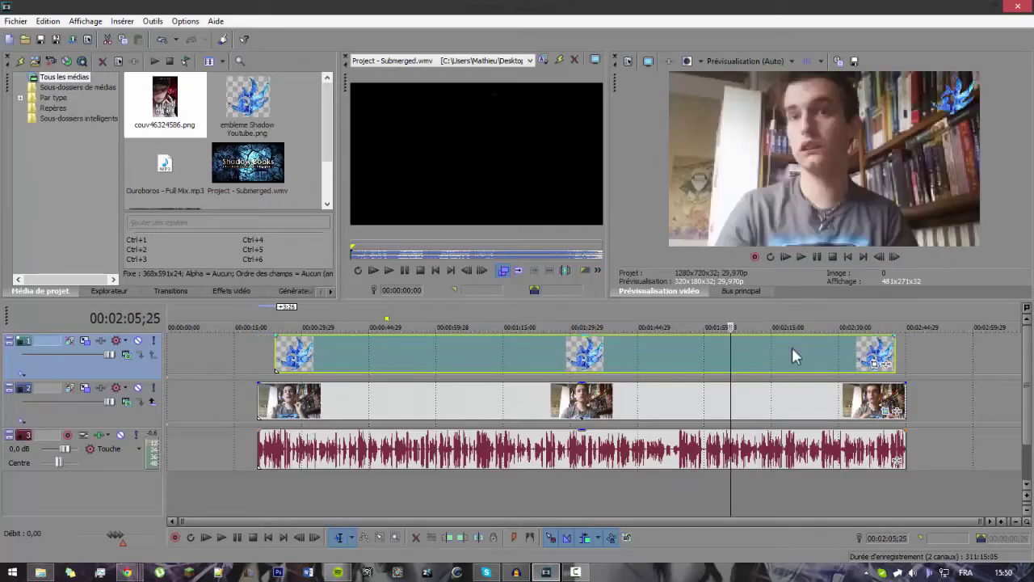
pyautogui.moveTo(793, 351); pyautogui.dragTo(800, 348)
pyautogui.click(297, 311)
pyautogui.press('Left')
pyautogui.press('space')
pyautogui.press('space')
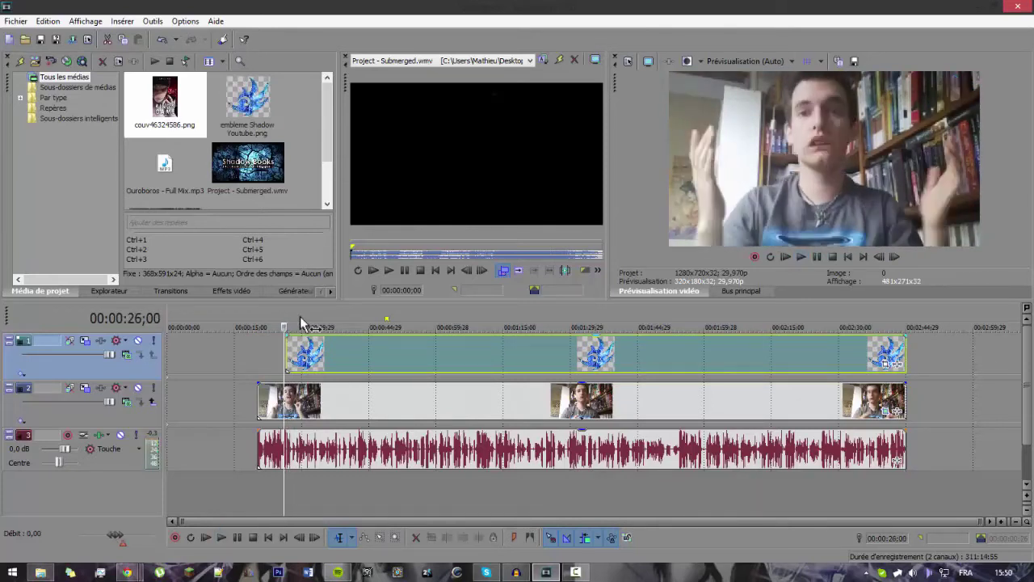
pyautogui.click(283, 325)
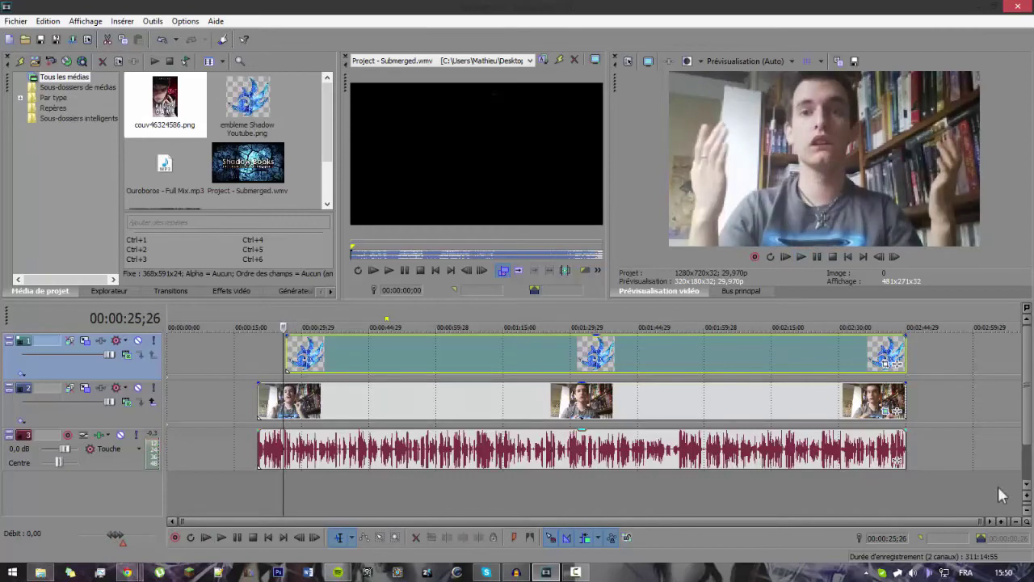
# Step: Add a fade-in at the emblem clip's start, from 00:00:26;14 to about 00:00:28;00, and play it
pyautogui.click(1002, 521)
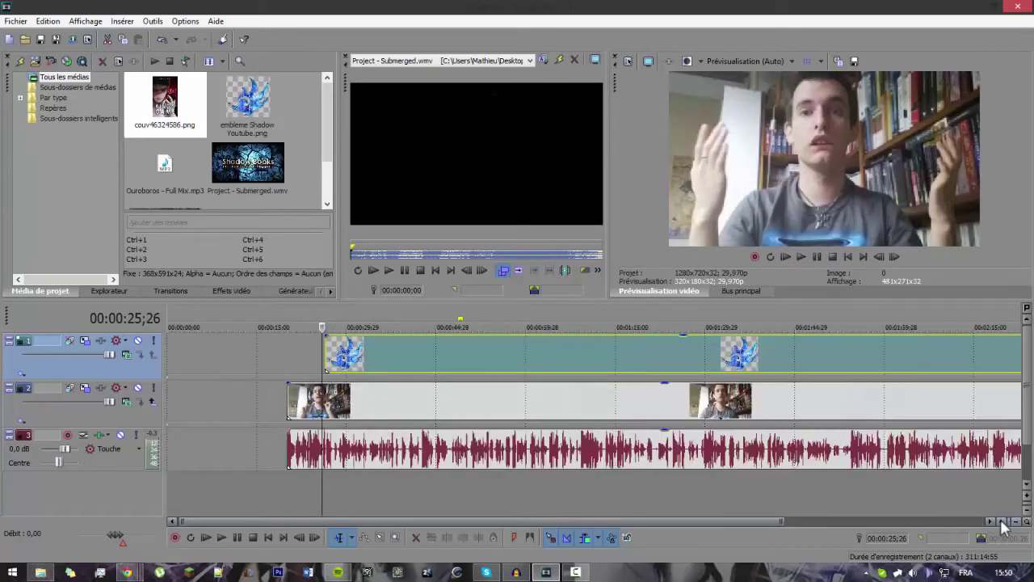
pyautogui.click(1002, 521)
pyautogui.click(1002, 522)
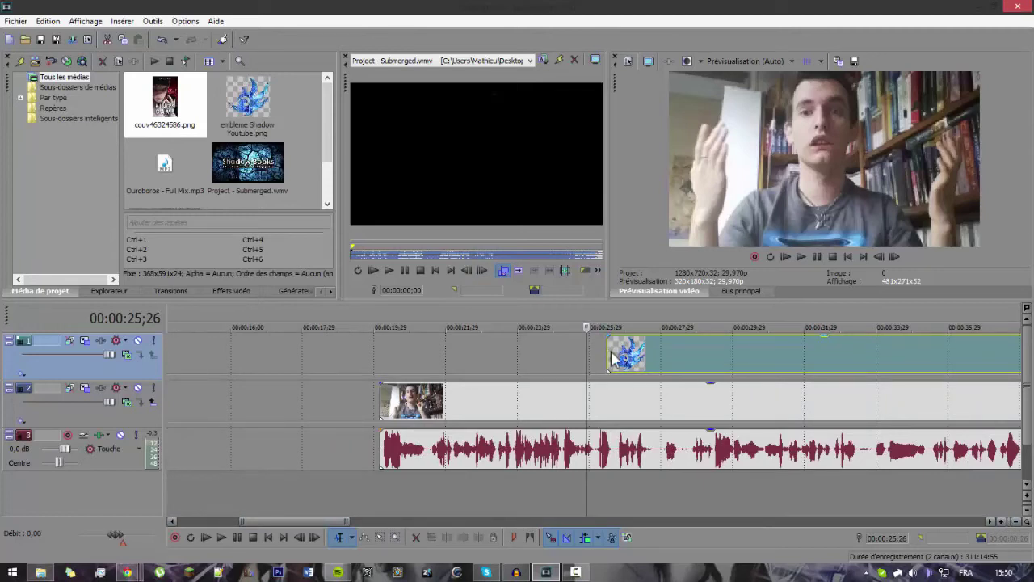
pyautogui.click(608, 351)
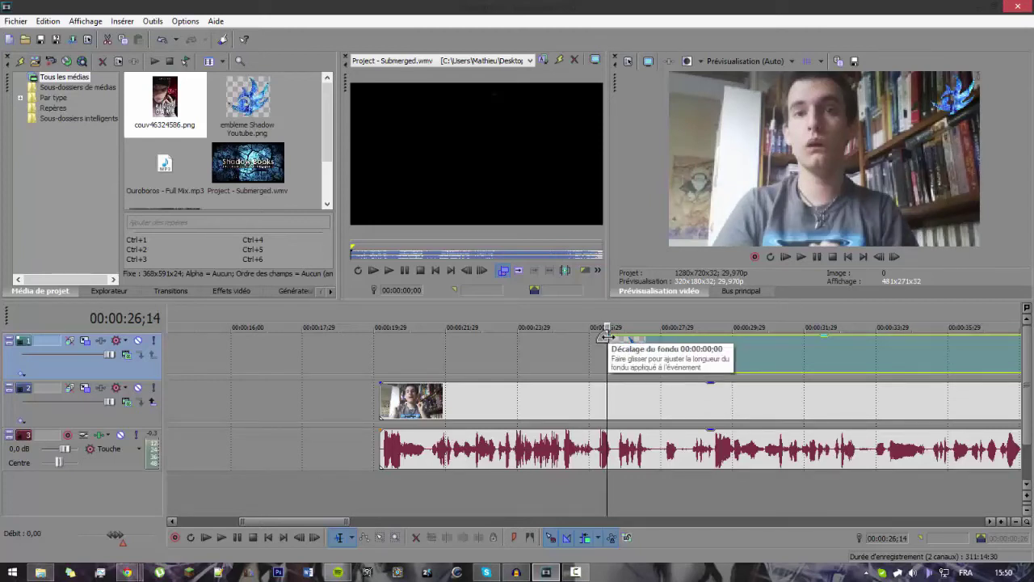
pyautogui.moveTo(606, 336); pyautogui.dragTo(663, 336)
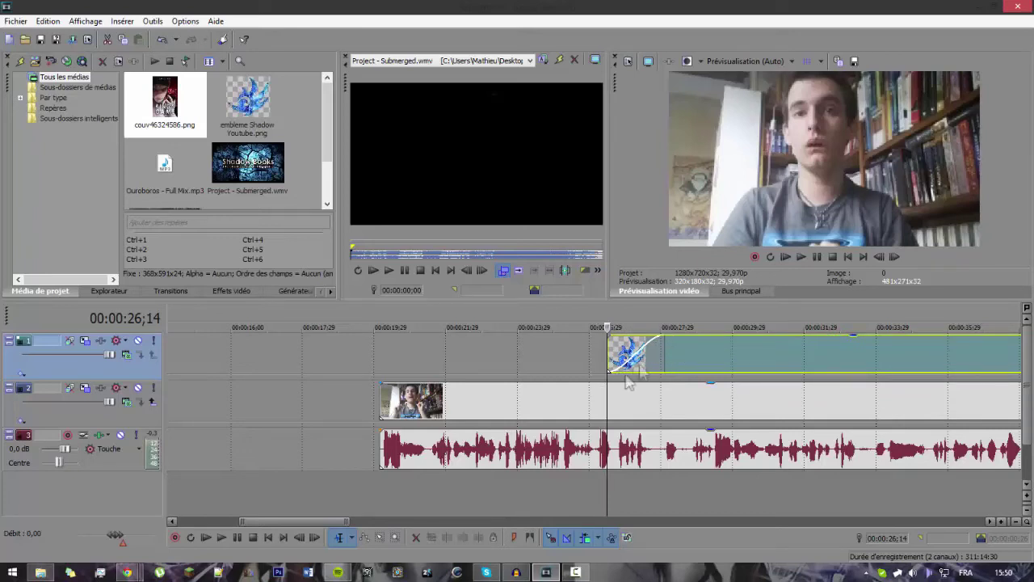
pyautogui.press('space')
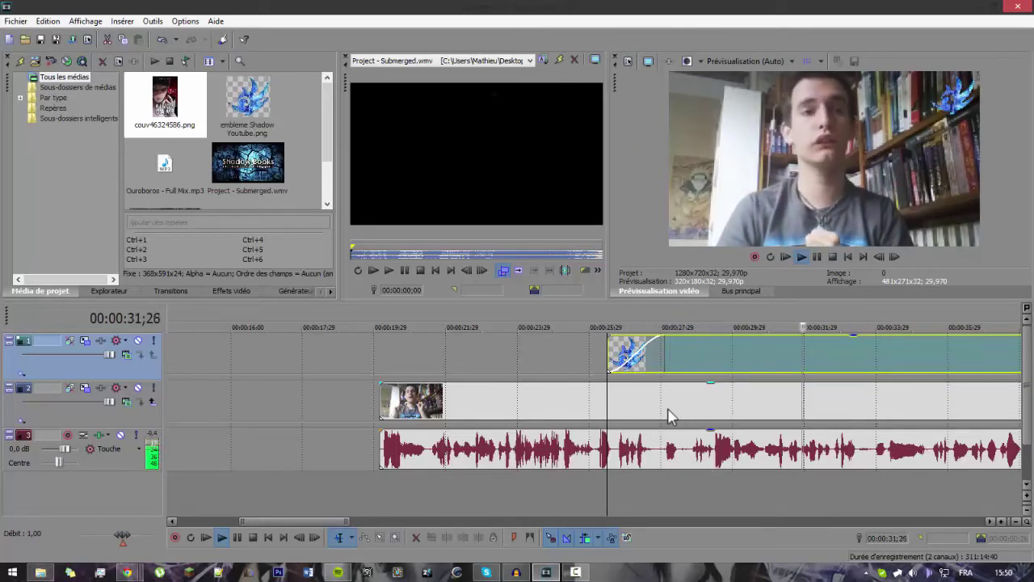
pyautogui.press('space')
# Step: Add a fade-out of about 1.4 seconds at the emblem clip's end and play it from 00:02:43;10
pyautogui.moveTo(279, 521); pyautogui.dragTo(857, 494)
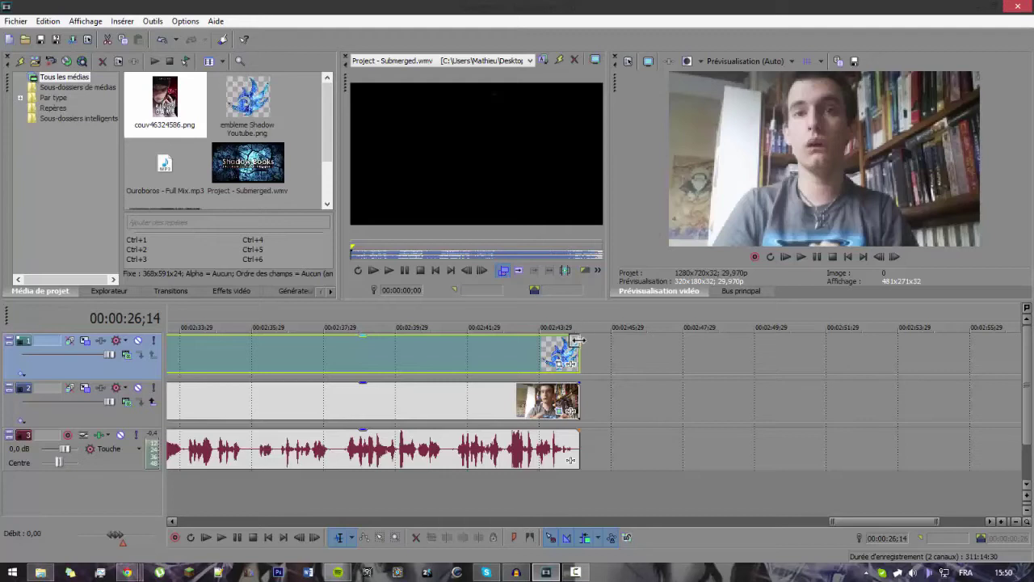
pyautogui.moveTo(581, 334); pyautogui.dragTo(520, 344)
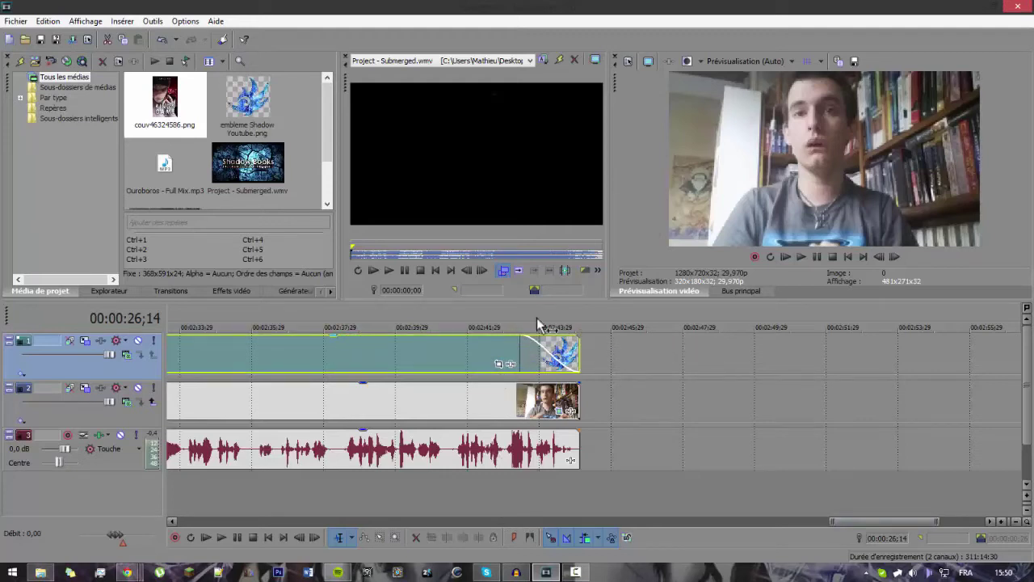
pyautogui.moveTo(526, 337)
pyautogui.mouseDown()
pyautogui.moveTo(569, 356)
pyautogui.moveTo(491, 349)
pyautogui.moveTo(553, 350)
pyautogui.moveTo(529, 344)
pyautogui.mouseUp()
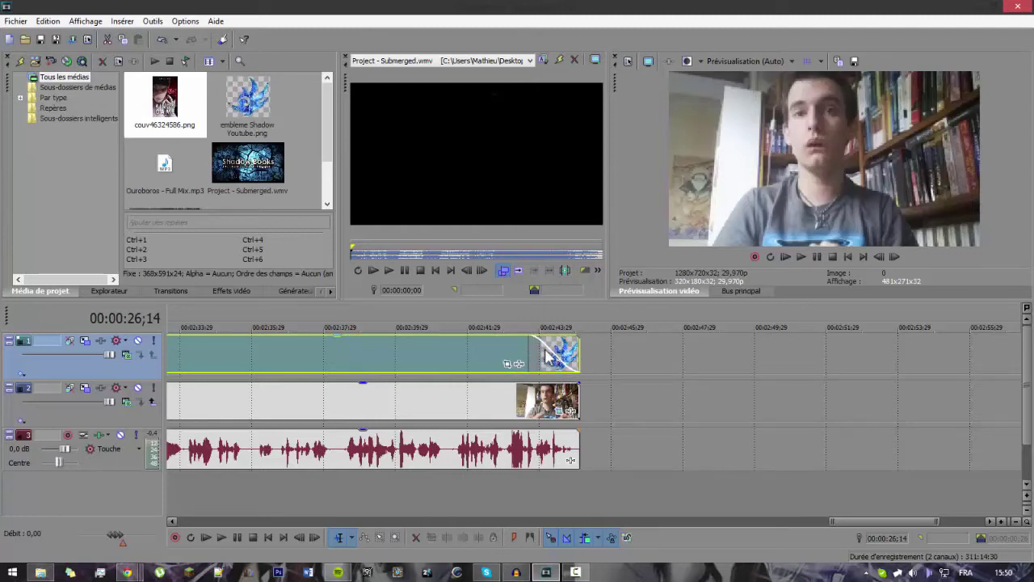
pyautogui.click(517, 318)
pyautogui.press('space')
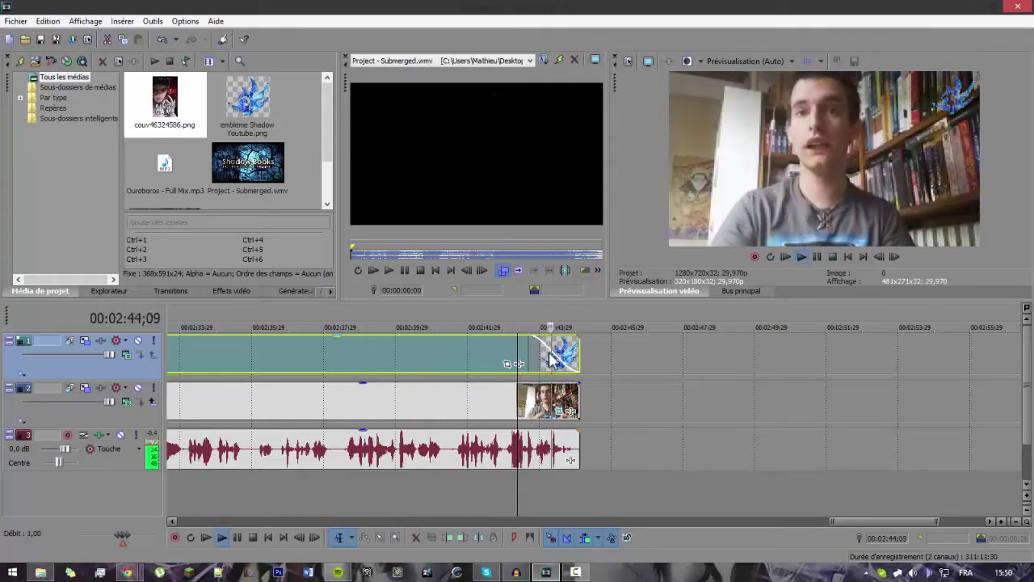
pyautogui.press('space')
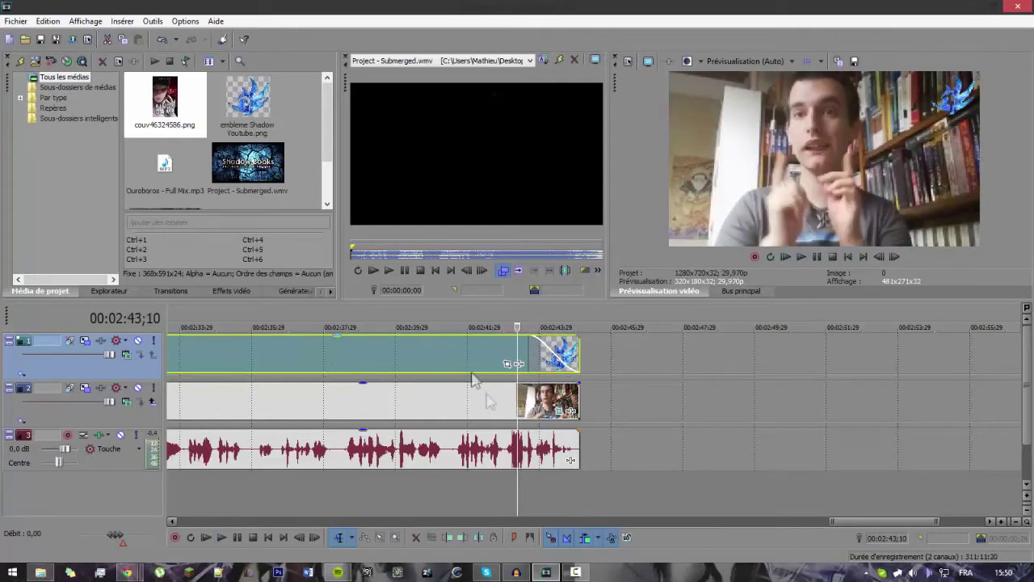
pyautogui.moveTo(870, 522); pyautogui.dragTo(827, 523)
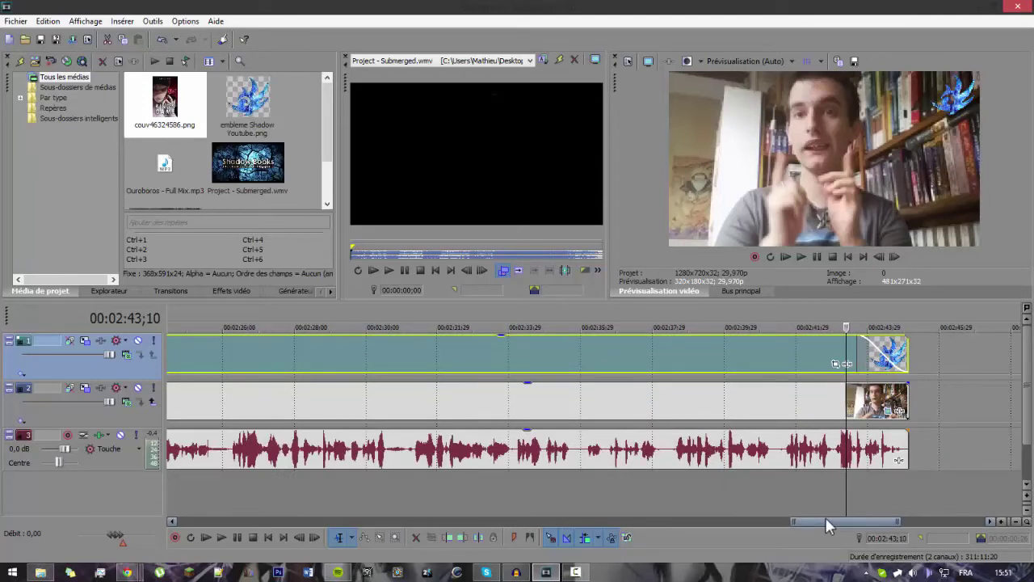
pyautogui.moveTo(834, 521); pyautogui.dragTo(716, 508)
pyautogui.rightClick(735, 350)
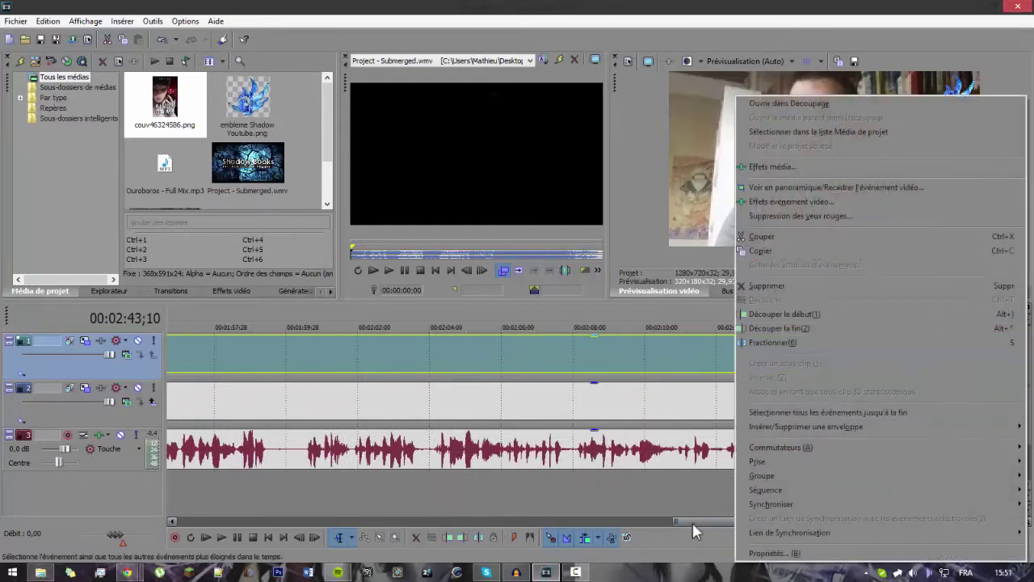
pyautogui.click(693, 524)
pyautogui.moveTo(693, 525); pyautogui.dragTo(776, 477)
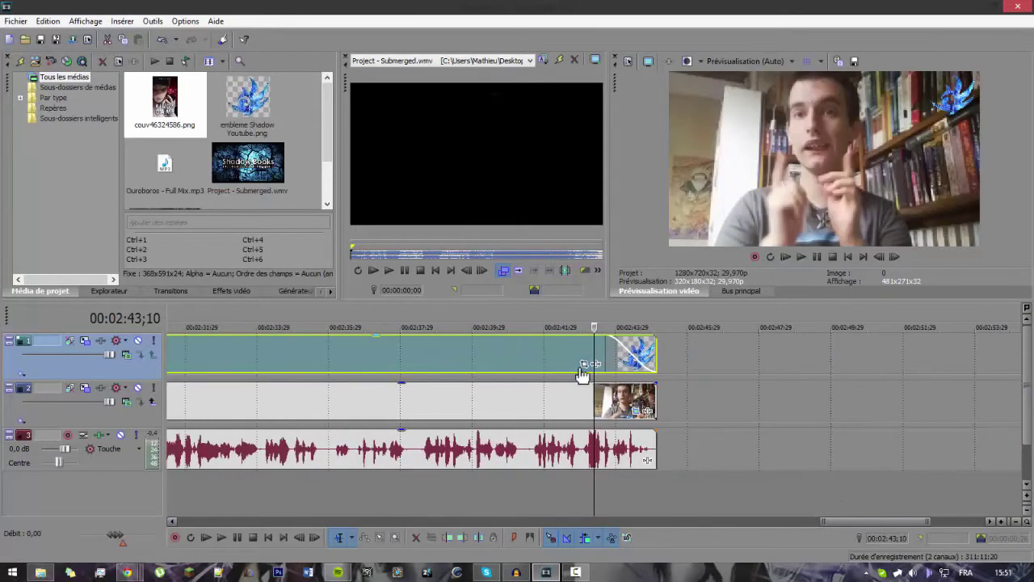
# Step: In the emblem clip's pan/crop, enlarge the frame to about 331 × 306 centred at about X 131, Y 143.5, and view the keyframe interpolation settings
pyautogui.click(583, 365)
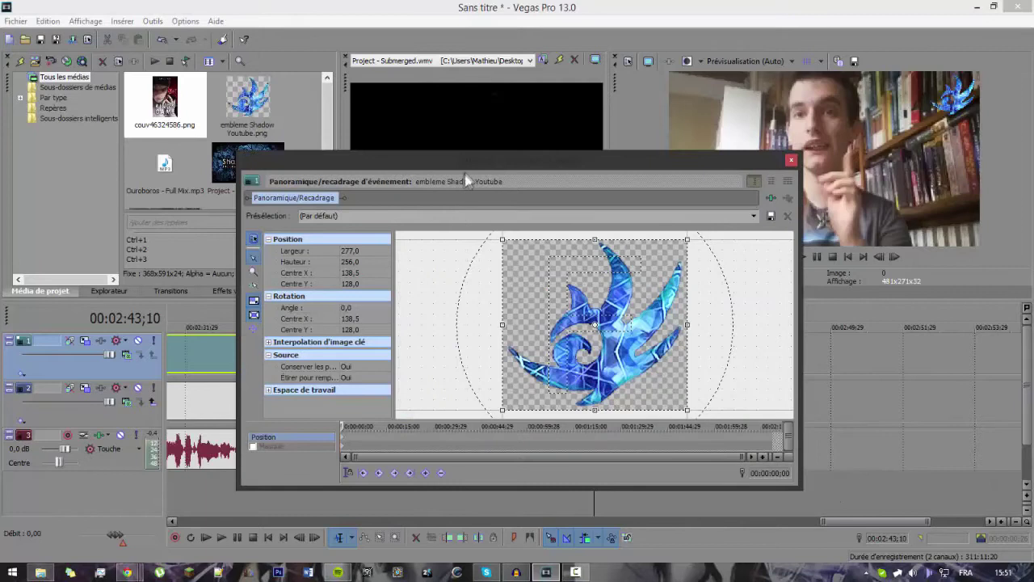
pyautogui.moveTo(469, 162); pyautogui.dragTo(540, 138)
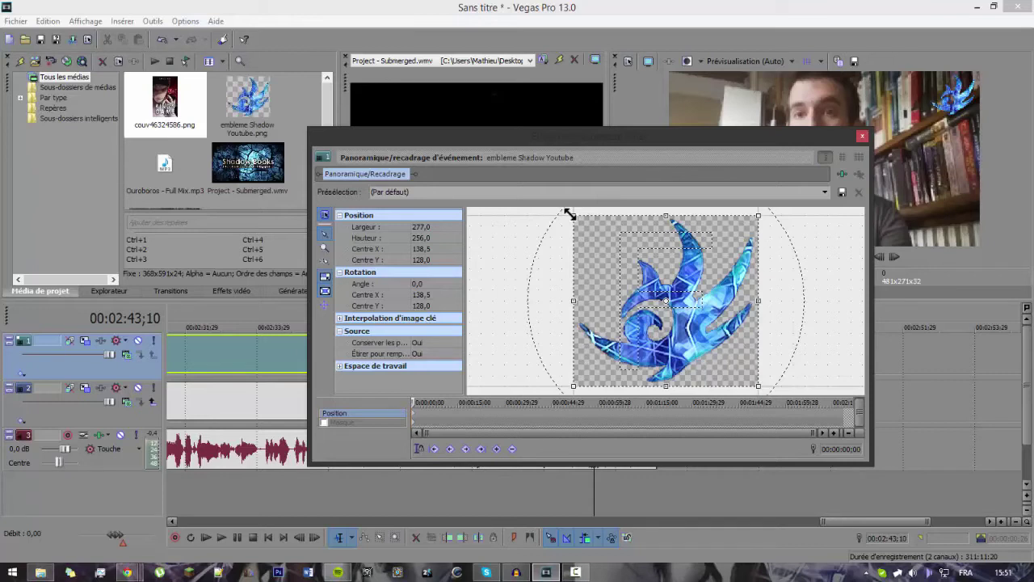
pyautogui.moveTo(569, 214); pyautogui.dragTo(522, 196)
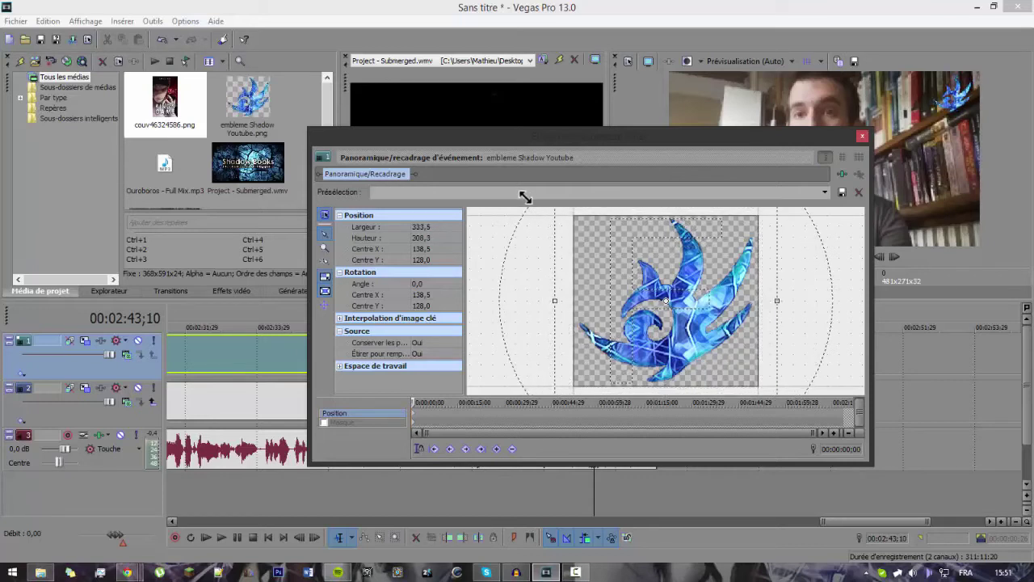
pyautogui.moveTo(600, 266)
pyautogui.mouseDown()
pyautogui.moveTo(619, 270)
pyautogui.moveTo(596, 276)
pyautogui.mouseUp()
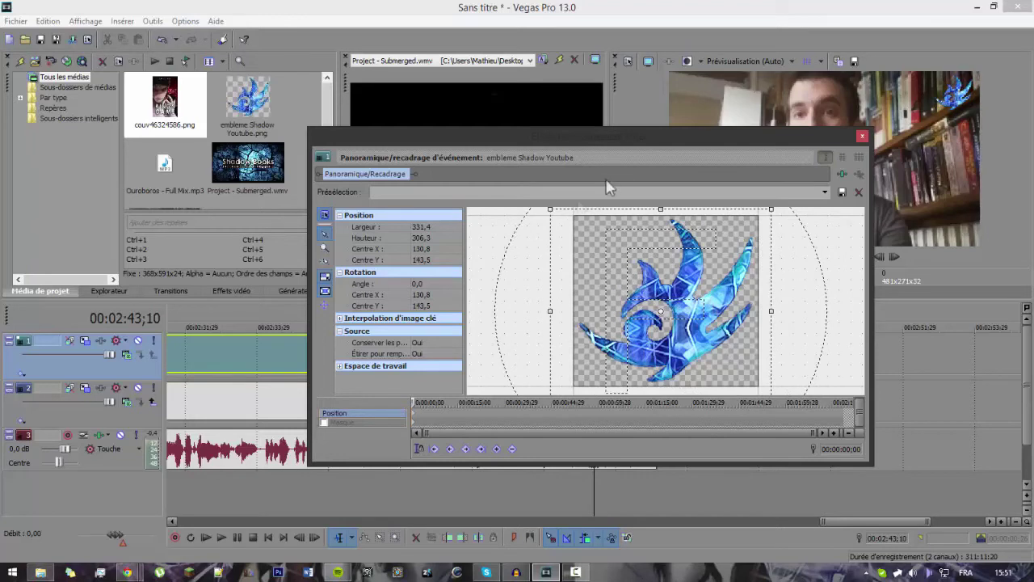
pyautogui.click(345, 320)
pyautogui.click(339, 319)
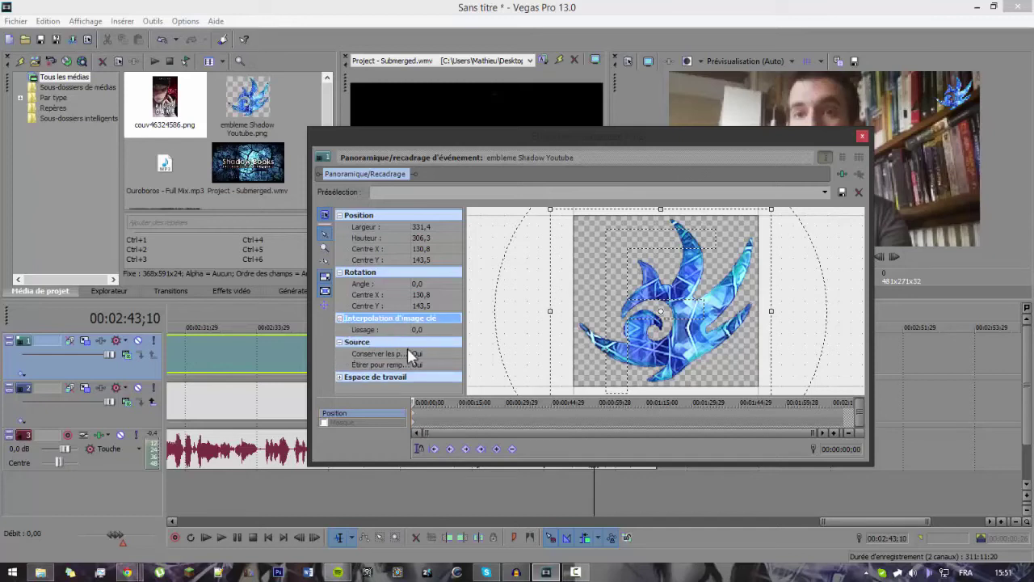
pyautogui.click(862, 137)
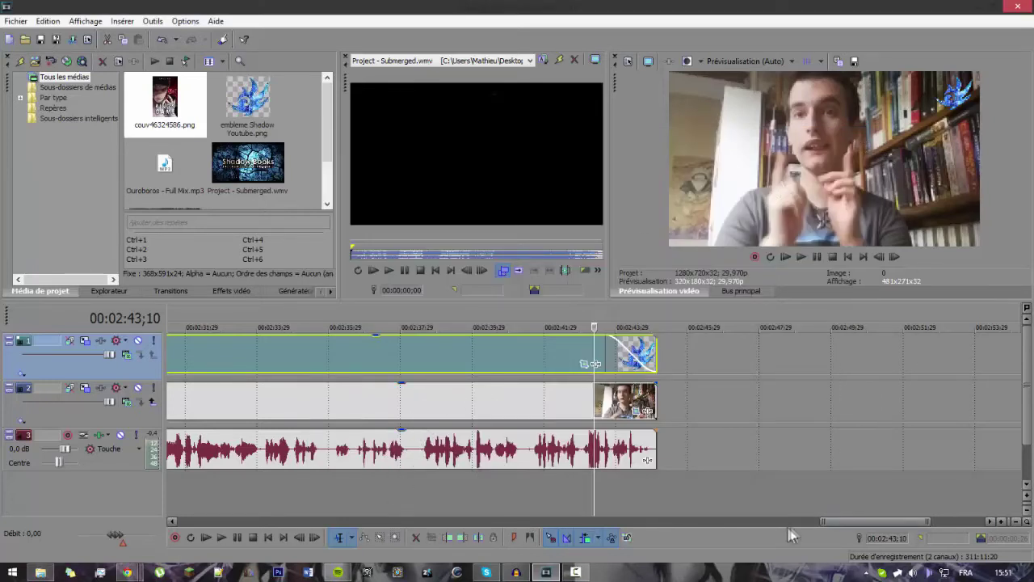
# Step: Use track motion to rotate the emblem track's orientation to about -0.3°
pyautogui.click(85, 343)
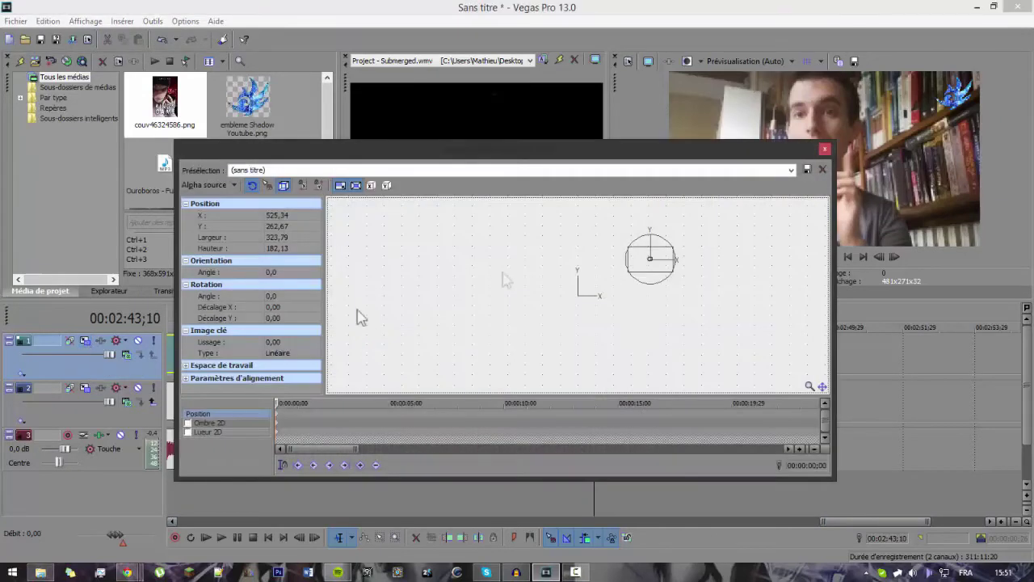
pyautogui.moveTo(627, 264); pyautogui.dragTo(589, 277)
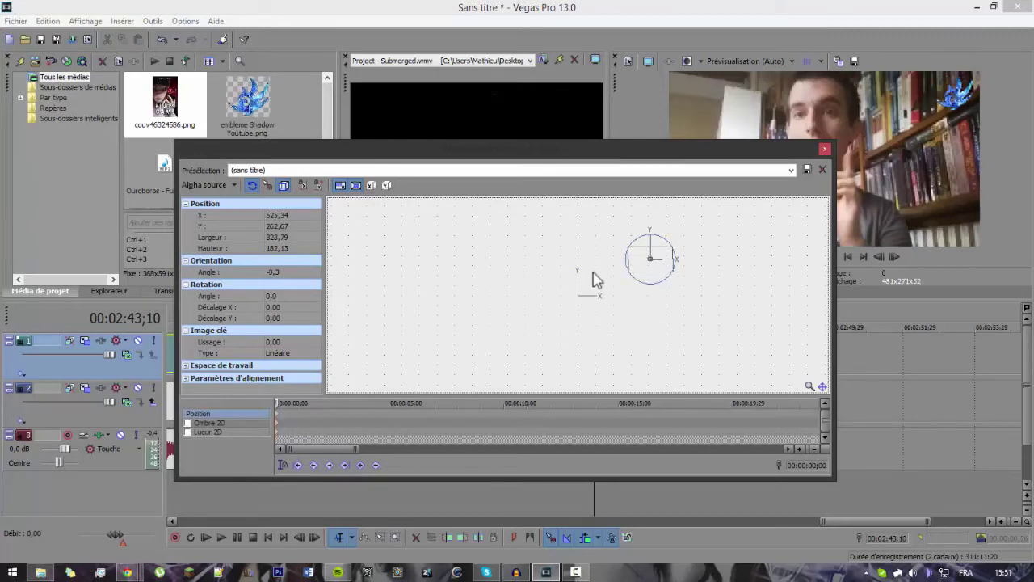
pyautogui.click(826, 149)
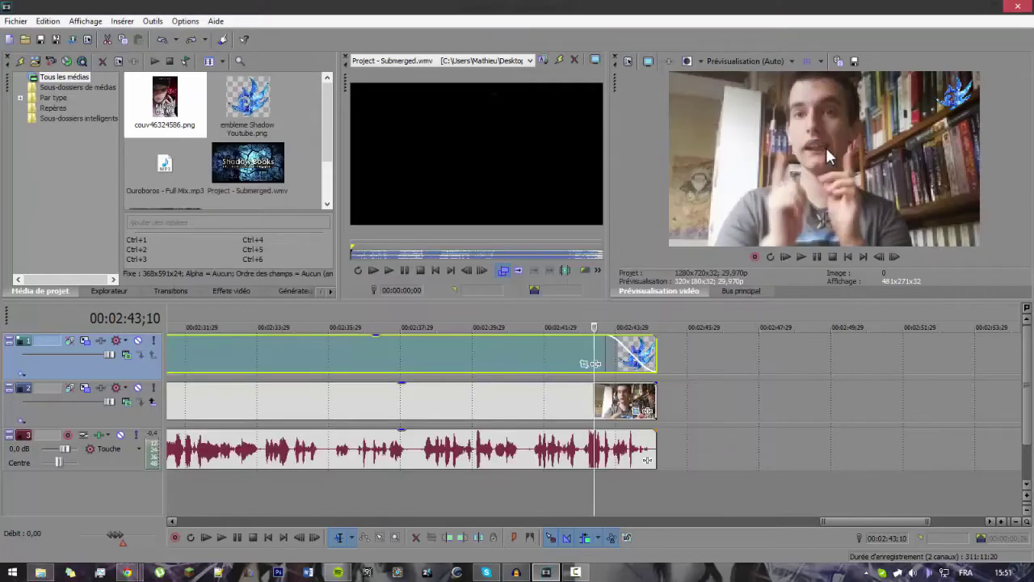
# Step: Move the emblem clip about 3 seconds earlier so it starts at about 00:00:23;15
pyautogui.moveTo(854, 522); pyautogui.dragTo(744, 521)
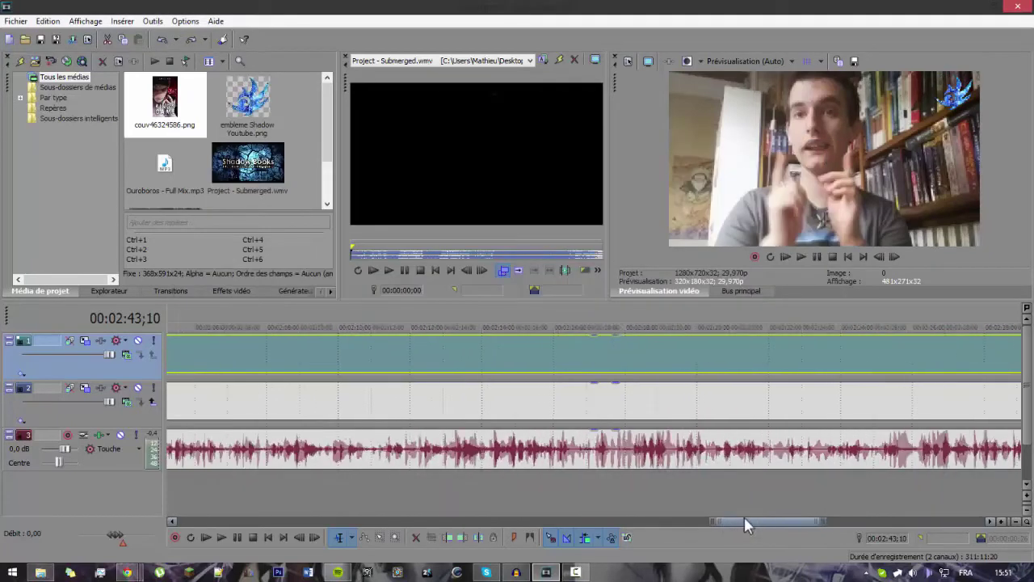
pyautogui.click(1015, 522)
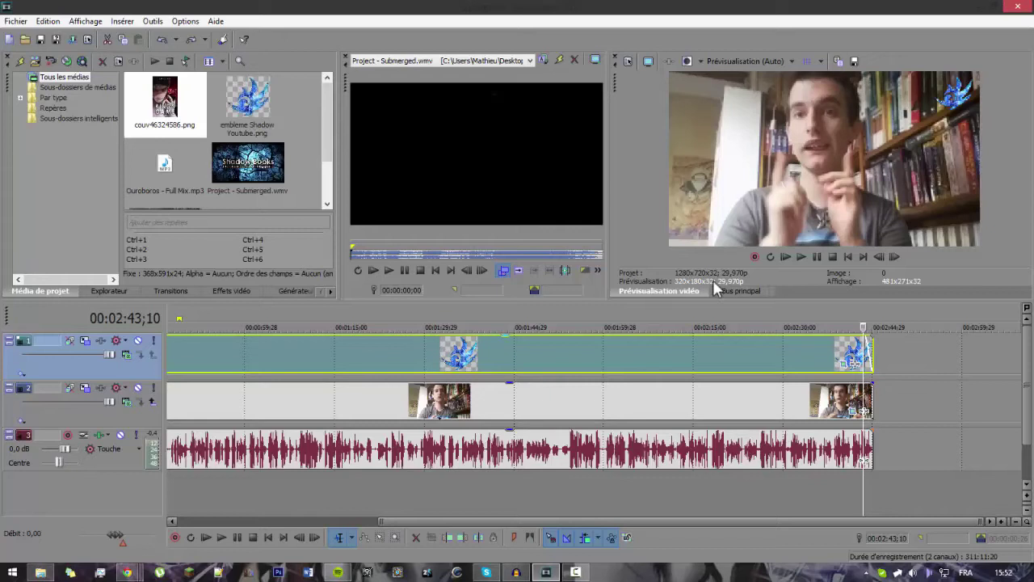
pyautogui.moveTo(651, 521); pyautogui.dragTo(489, 521)
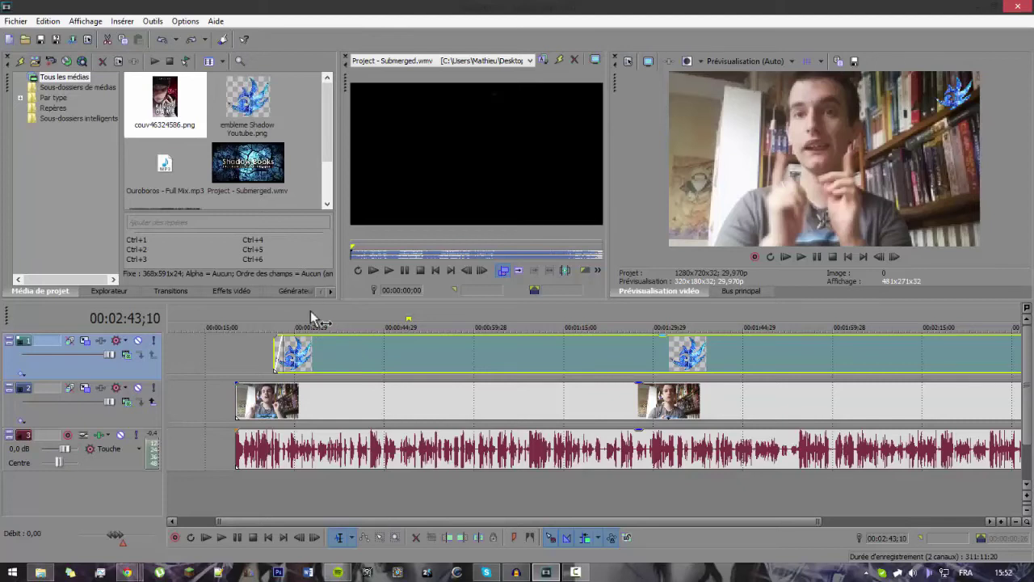
pyautogui.moveTo(355, 354); pyautogui.dragTo(377, 363)
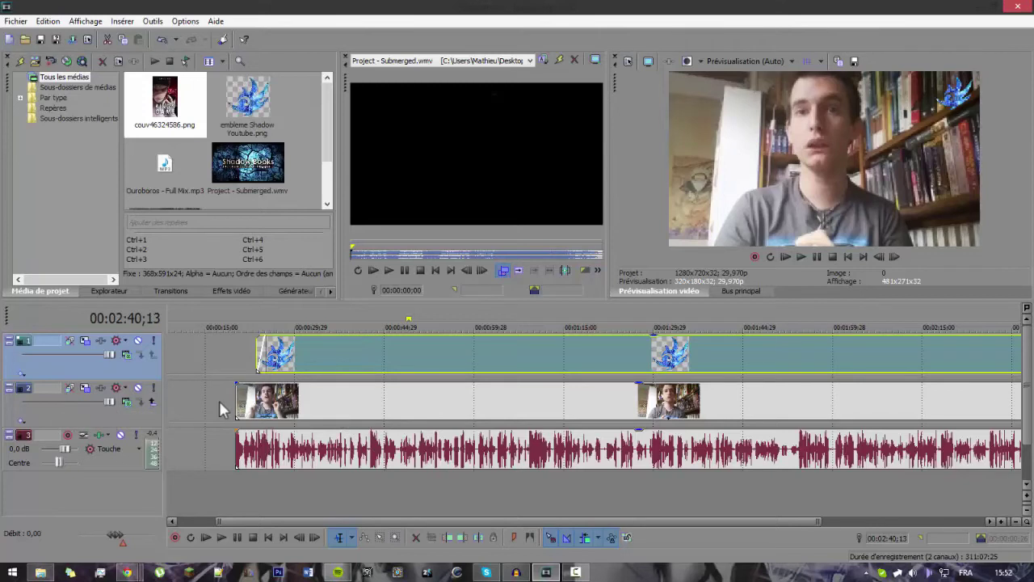
# Step: Insert a new video track and place couv46324586.png on it from about 00:01:01, checking the picture at 00:01:03;01
pyautogui.click(382, 412)
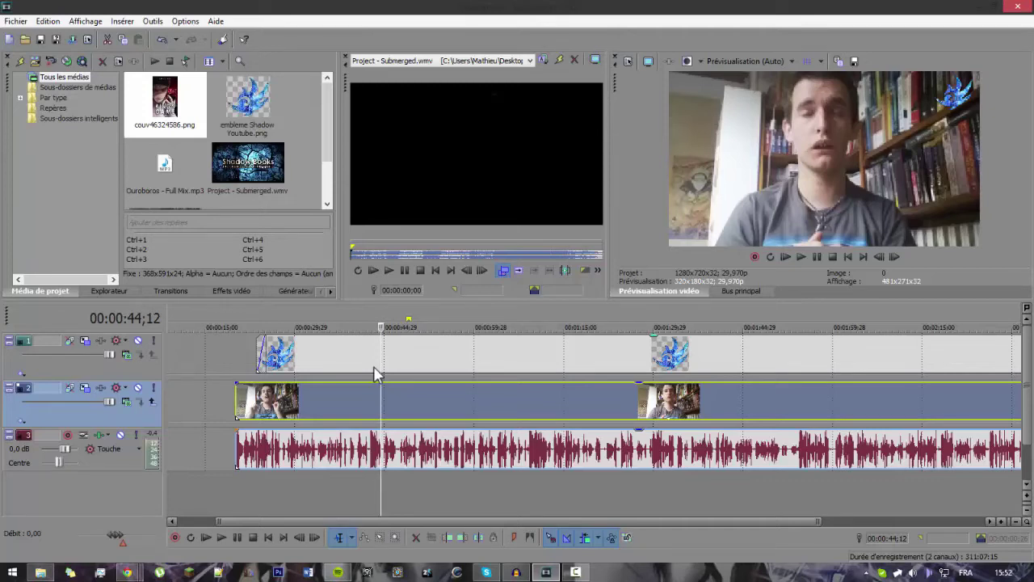
pyautogui.click(463, 502)
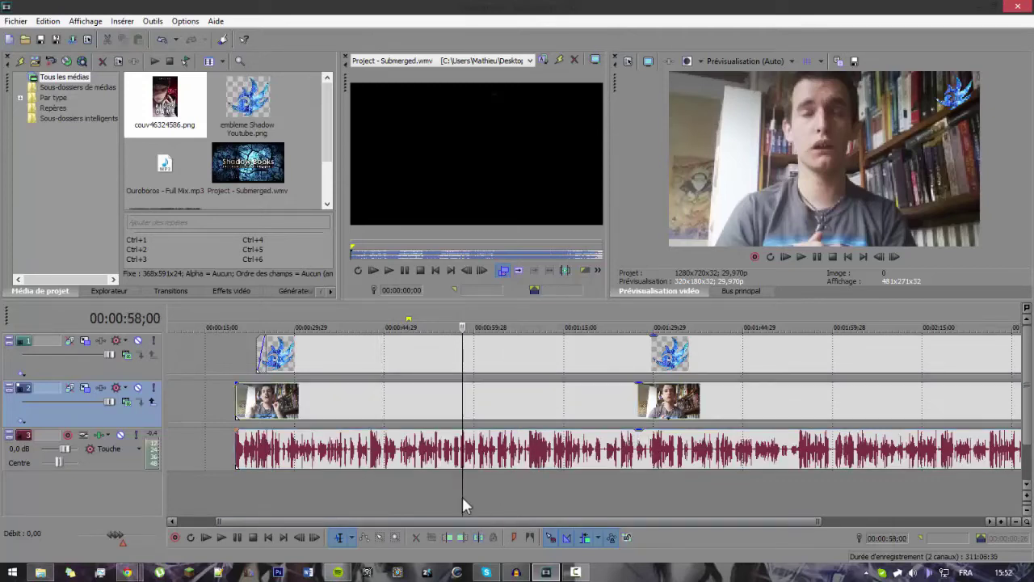
pyautogui.rightClick(343, 497)
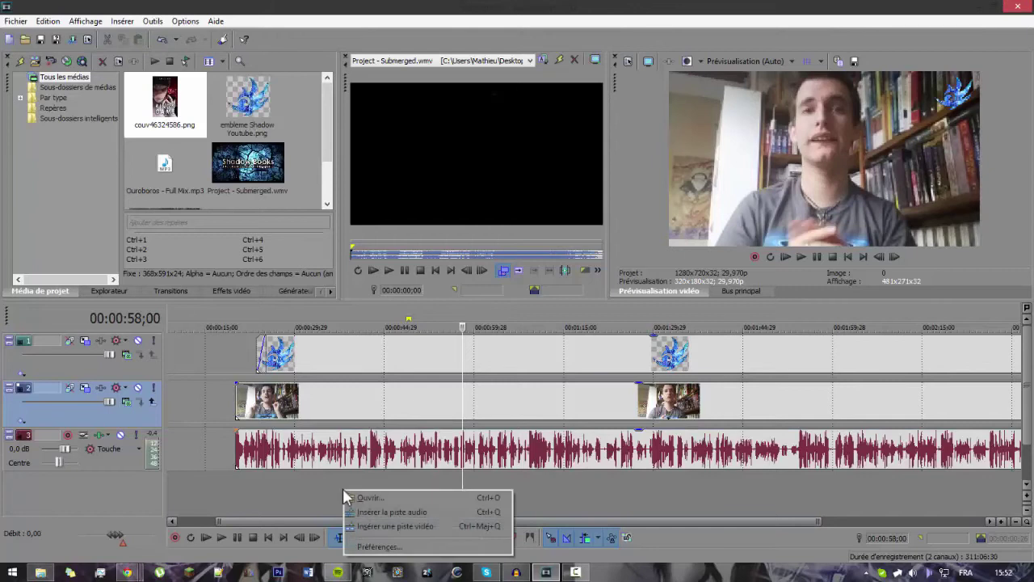
pyautogui.click(412, 528)
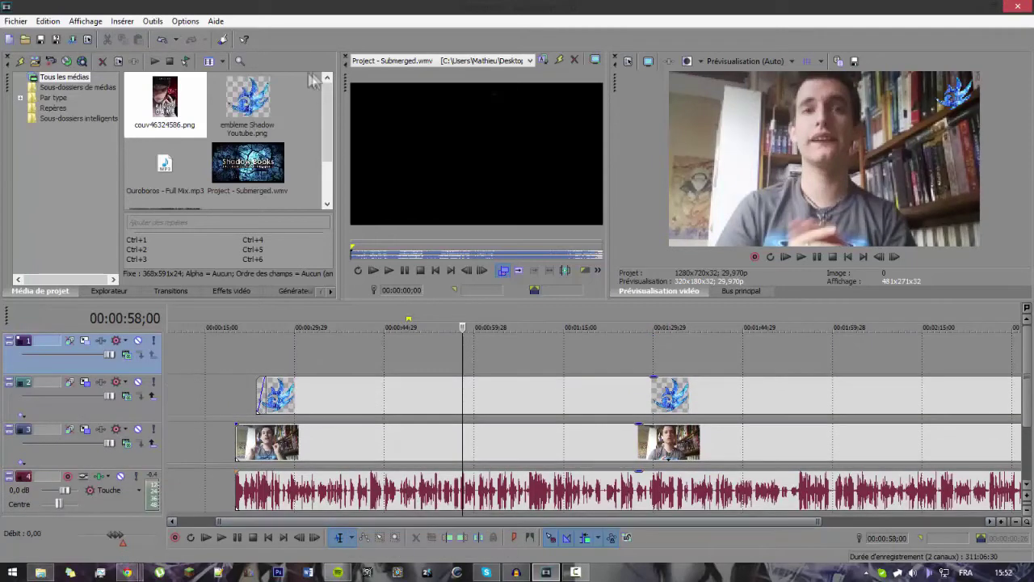
pyautogui.moveTo(165, 101); pyautogui.dragTo(326, 333)
pyautogui.moveTo(422, 376); pyautogui.dragTo(488, 354)
pyautogui.click(494, 313)
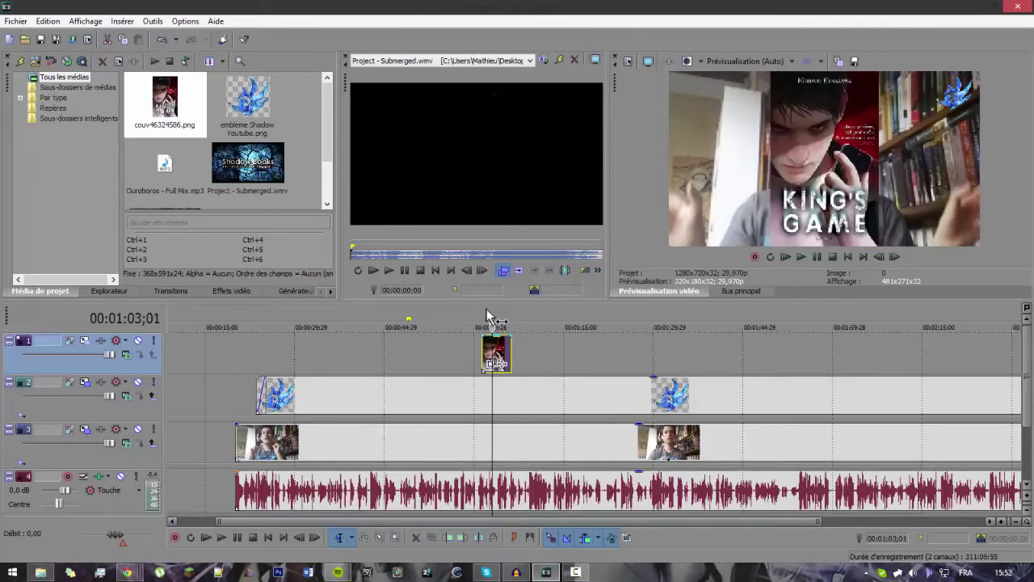
pyautogui.click(492, 322)
# Step: Lengthen the cover image clip at both ends so it runs from about 00:01:00 to about 00:01:18
pyautogui.moveTo(511, 341); pyautogui.dragTo(563, 345)
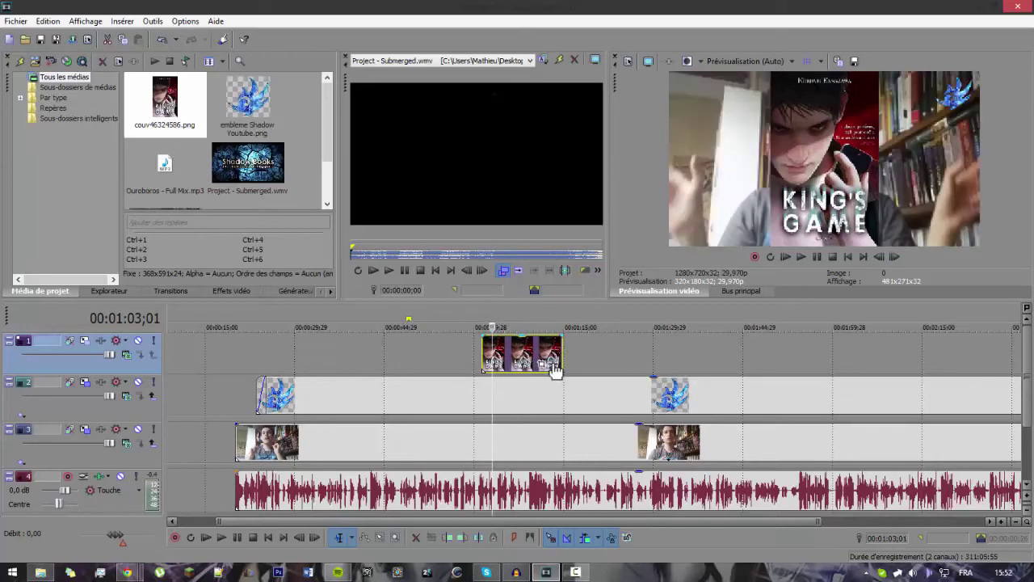
pyautogui.moveTo(485, 348); pyautogui.dragTo(457, 352)
pyautogui.moveTo(526, 354)
pyautogui.mouseDown()
pyautogui.moveTo(653, 354)
pyautogui.moveTo(516, 356)
pyautogui.mouseUp()
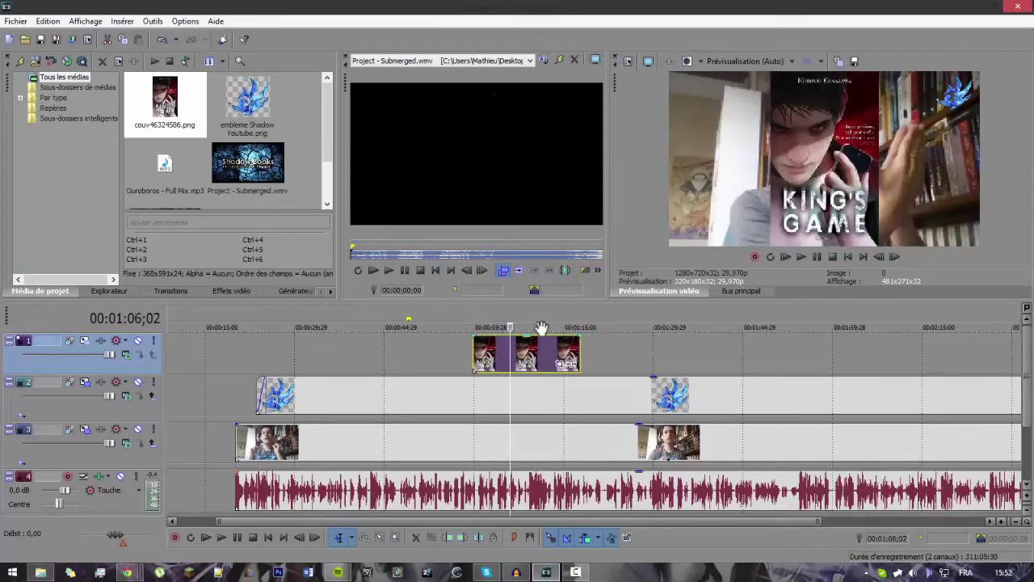
# Step: Move the playhead frame by frame around the cover clip's start and nudge the clip so it begins at about 00:00:59;26
pyautogui.click(478, 319)
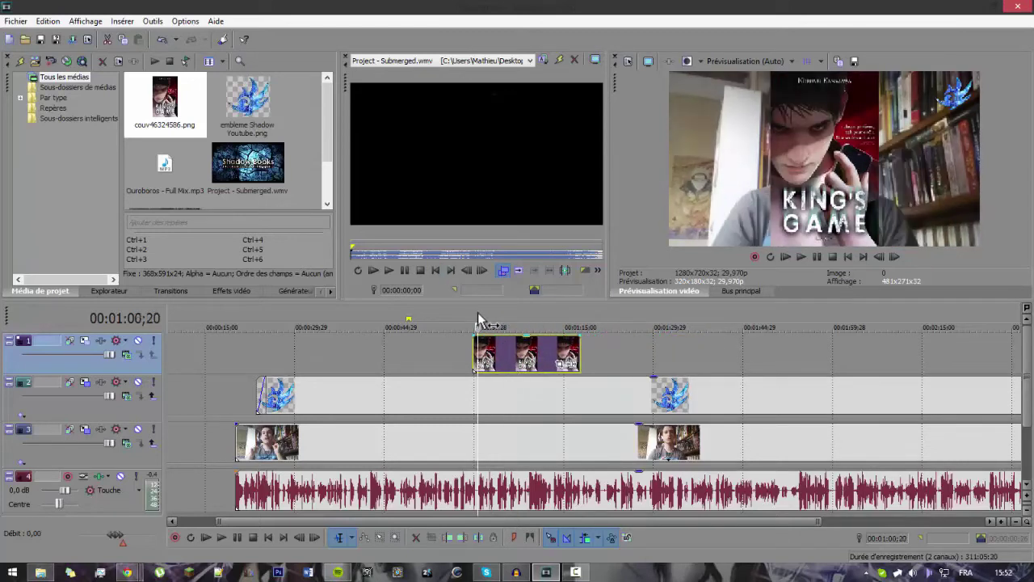
pyautogui.press('Right')
pyautogui.press('Right')
pyautogui.press('Right')
pyautogui.press('Right')
pyautogui.press('Right')
pyautogui.press('Right')
pyautogui.press('Right')
pyautogui.press('Right')
pyautogui.press('Right')
pyautogui.press('Left')
pyautogui.press('Left')
pyautogui.press('Left')
pyautogui.press('Left')
pyautogui.press('Left')
pyautogui.press('Left')
pyautogui.press('Left')
pyautogui.press('Left')
pyautogui.press('Left')
pyautogui.press('Left')
pyautogui.press('Left')
pyautogui.press('Left')
pyautogui.press('Left')
pyautogui.press('Left')
pyautogui.press('Left')
pyautogui.press('Left')
pyautogui.press('Left')
pyautogui.press('Left')
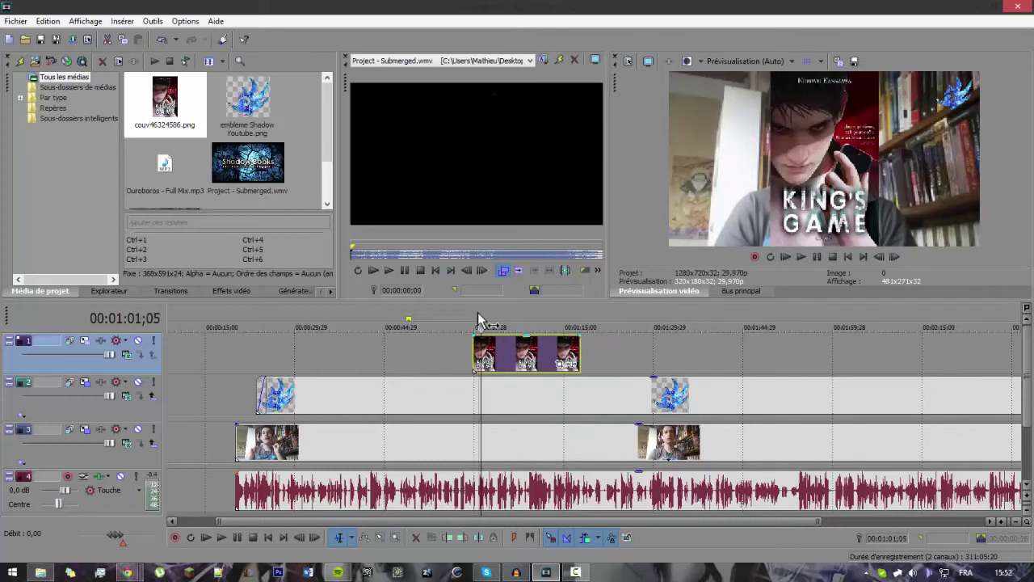
pyautogui.moveTo(506, 356); pyautogui.dragTo(527, 347)
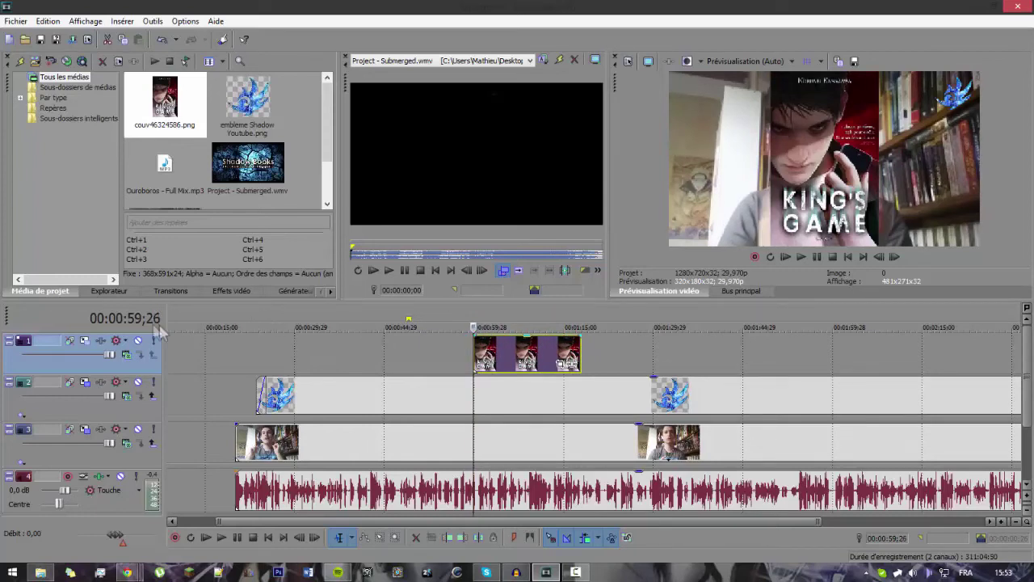
# Step: Use track motion to shrink the cover and place it left of the speaker, and fade the clip in and out over about 2 seconds
pyautogui.click(85, 342)
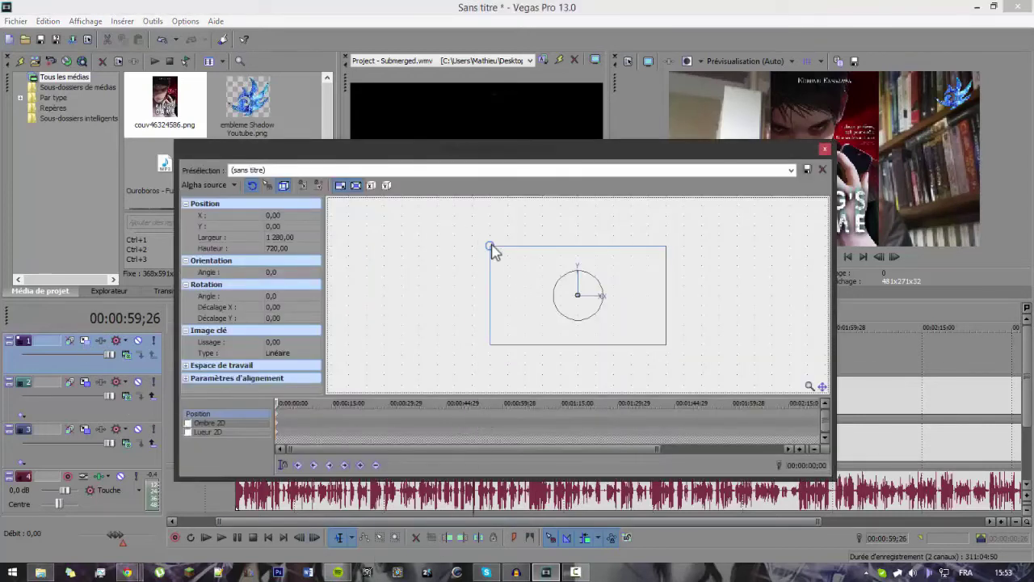
pyautogui.moveTo(568, 282); pyautogui.dragTo(497, 287)
pyautogui.moveTo(611, 250); pyautogui.dragTo(580, 255)
pyautogui.click(825, 148)
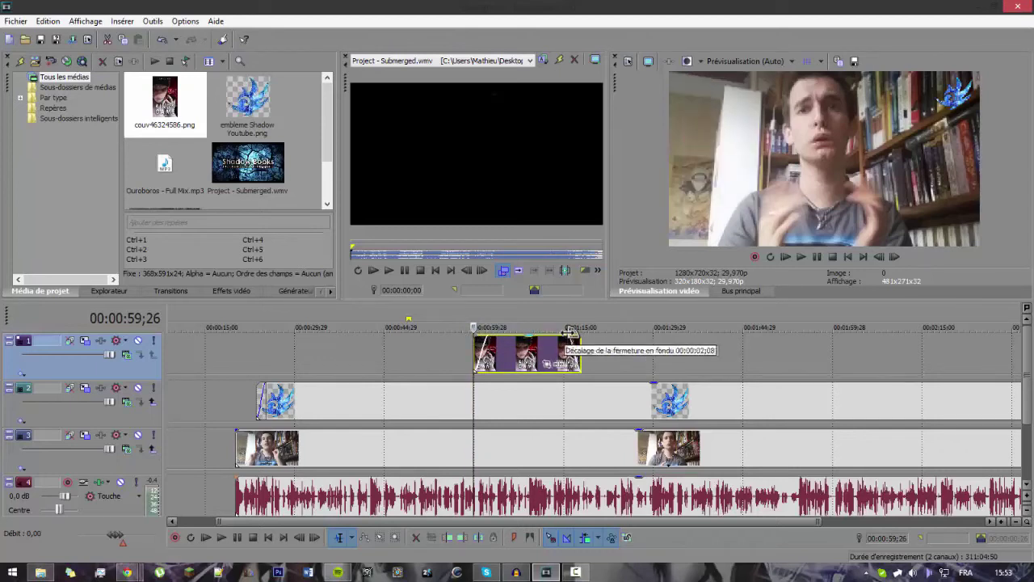
# Step: Check the cover at 00:01:04;17 and play the clip from its start to review the fade-in
pyautogui.click(503, 323)
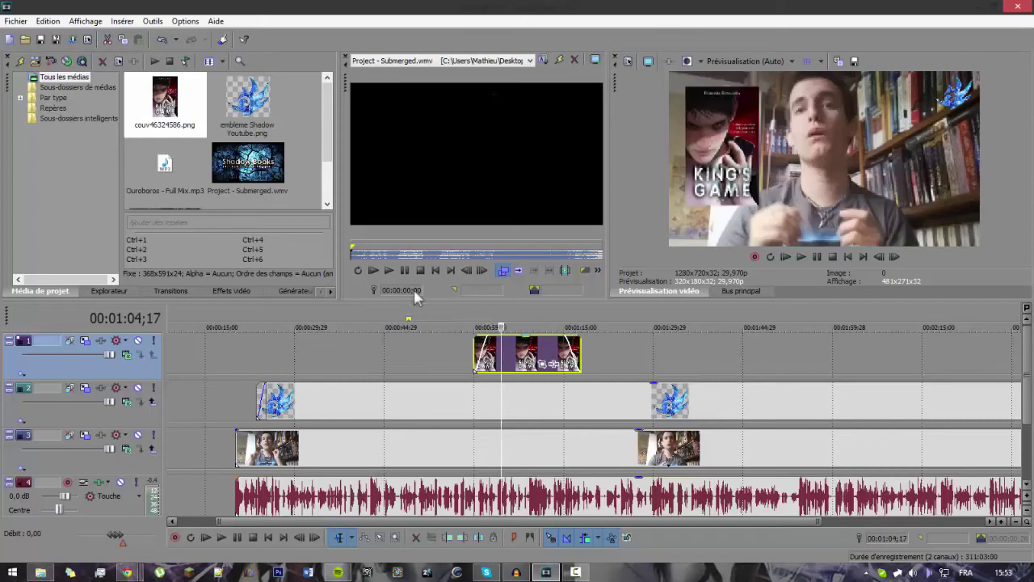
pyautogui.click(476, 321)
pyautogui.press('space')
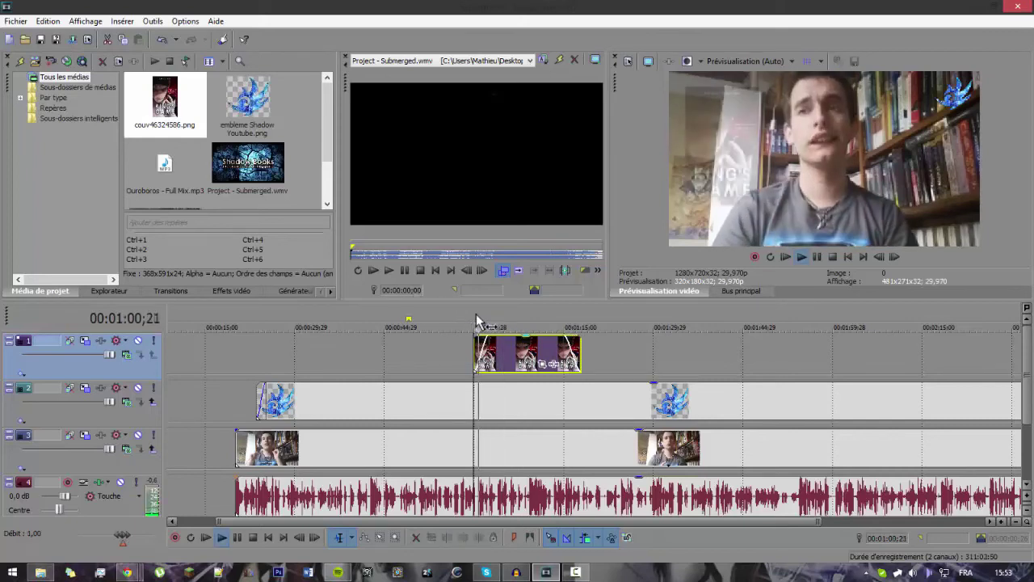
pyautogui.press('space')
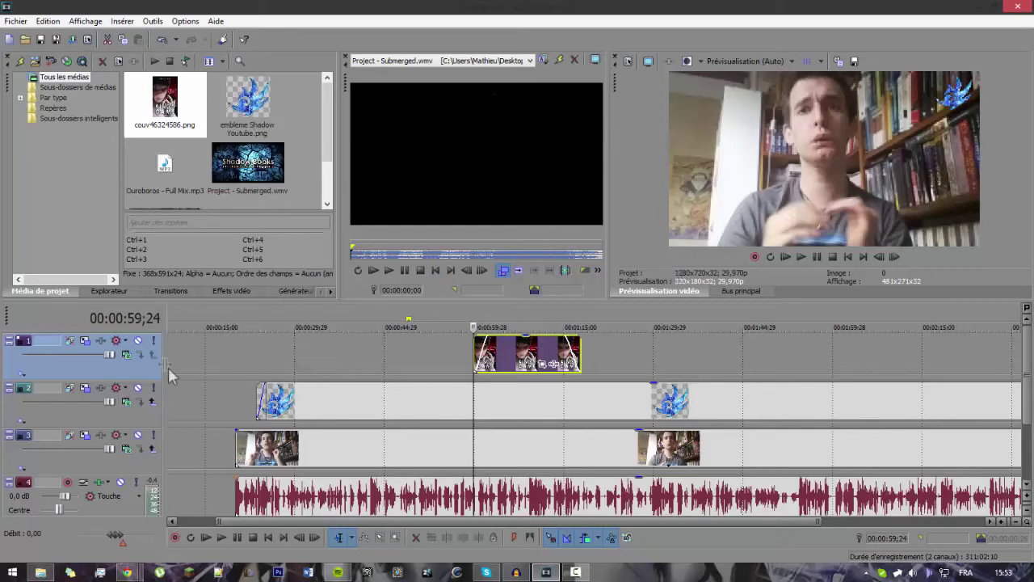
pyautogui.click(127, 342)
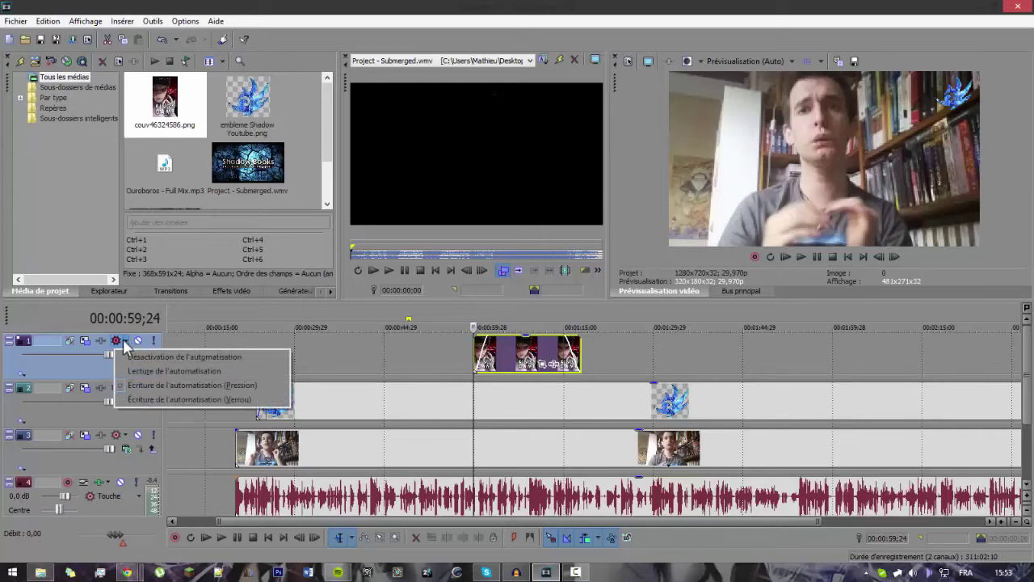
pyautogui.click(97, 364)
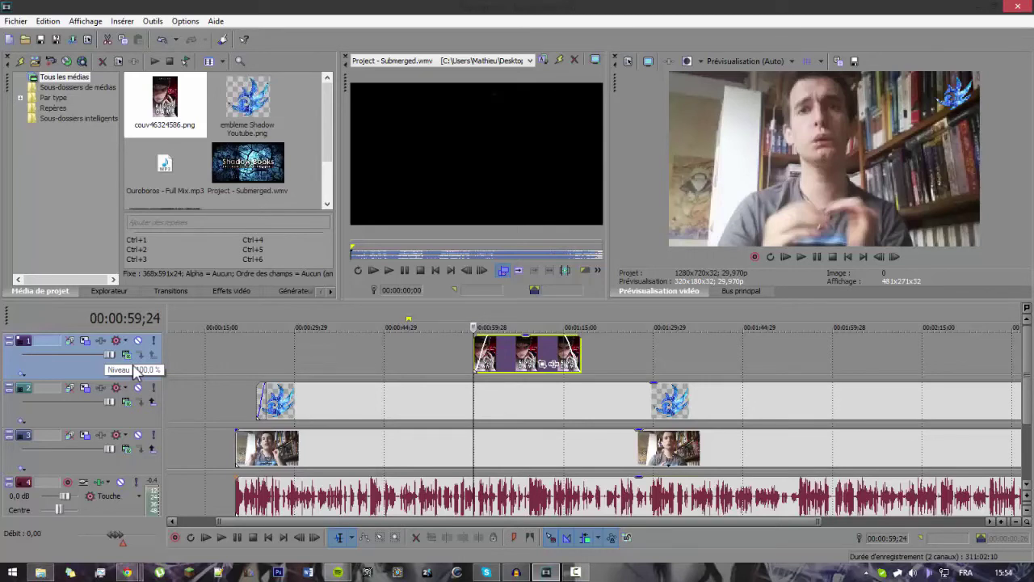
pyautogui.click(526, 358)
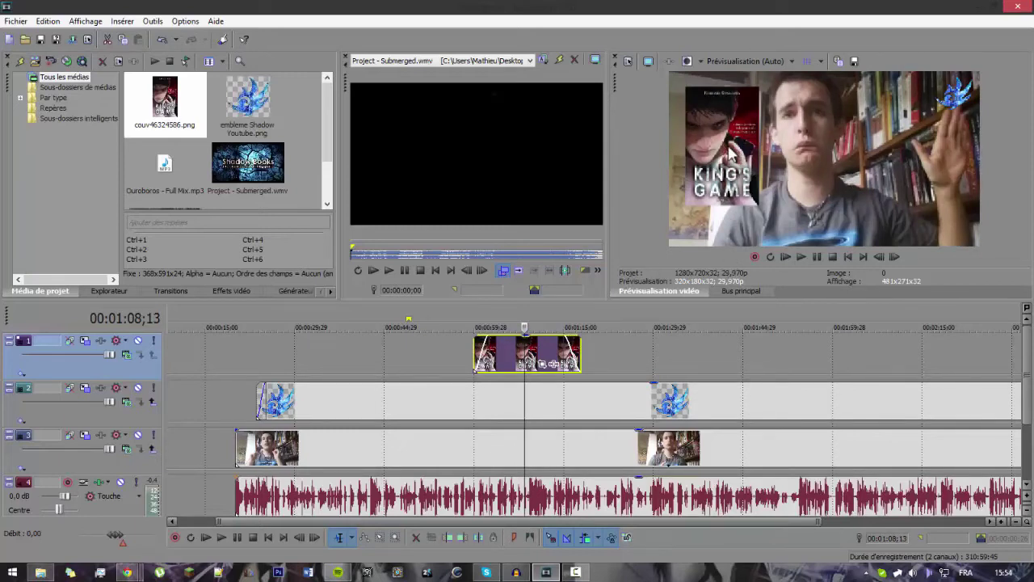
# Step: Select the main video clip and look through the available video effects and transitions
pyautogui.click(447, 445)
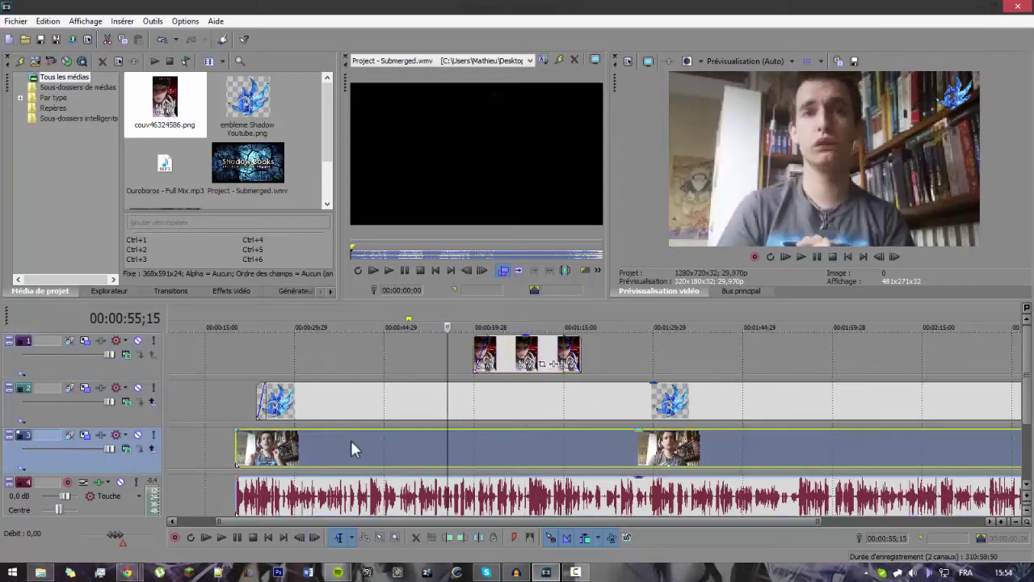
pyautogui.click(231, 292)
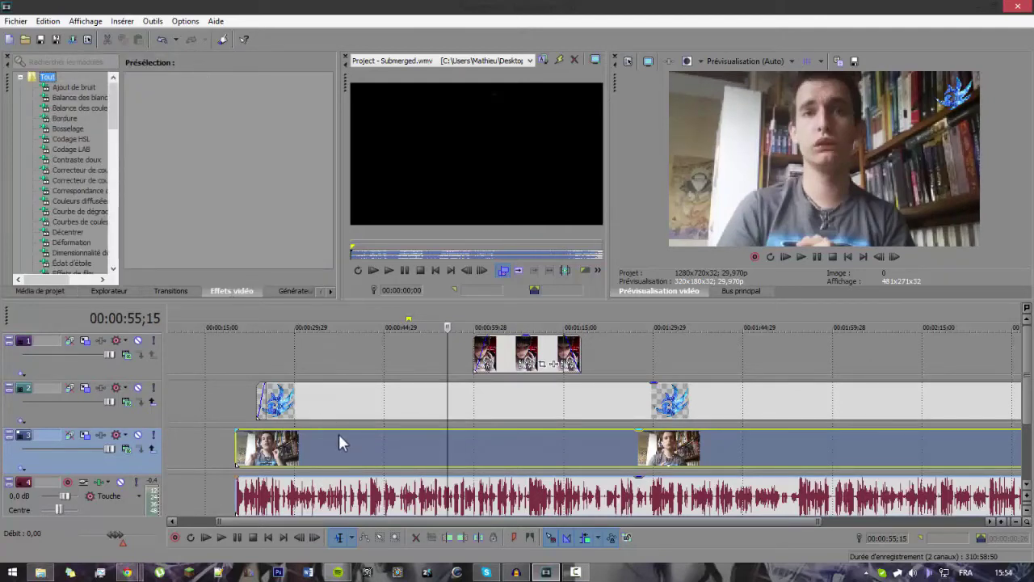
pyautogui.click(42, 293)
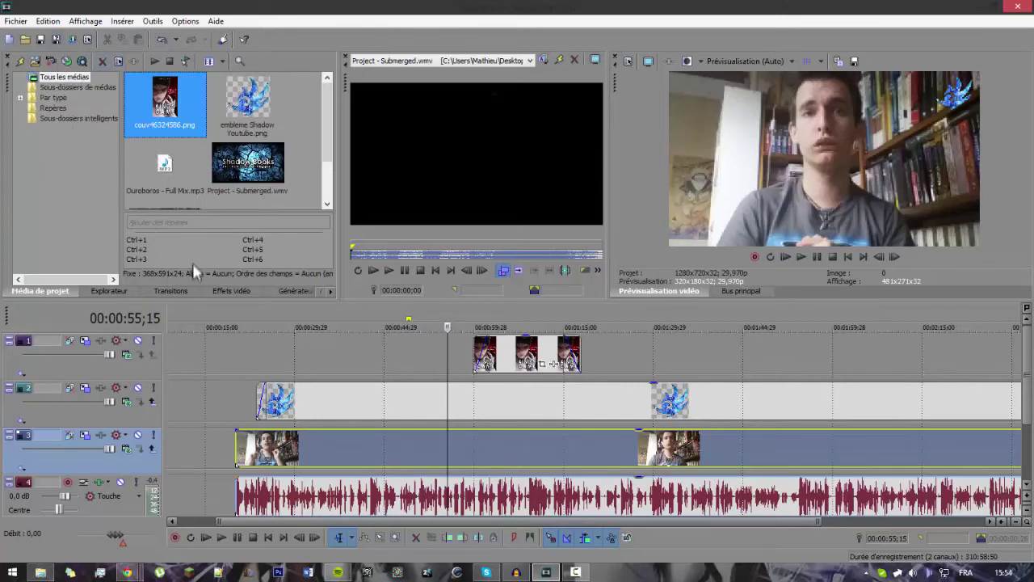
pyautogui.click(172, 291)
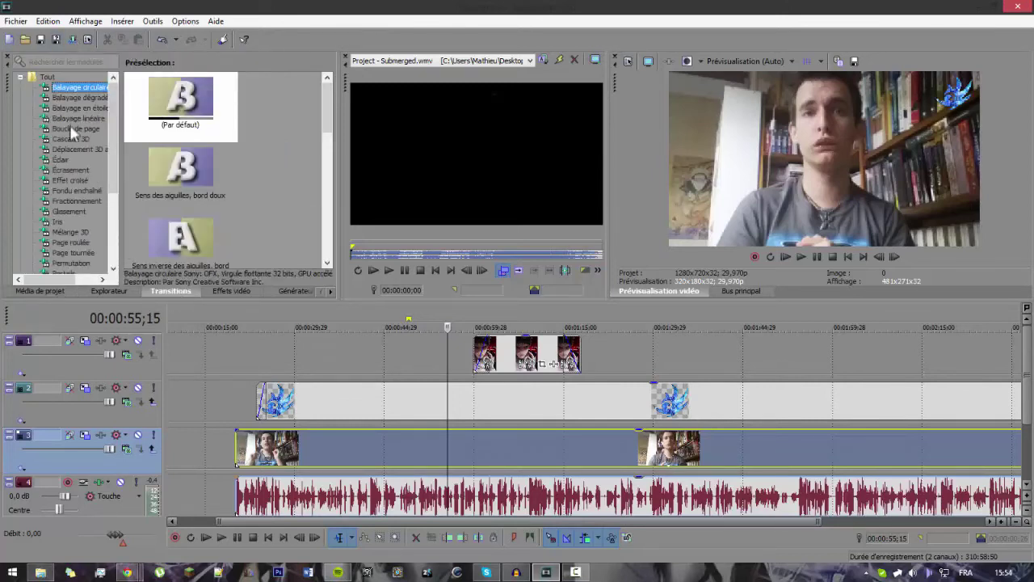
# Step: Apply the Culbute preset of the Déplacement 3D avant/arrière transition to the start of the cover clip and close its settings
pyautogui.scroll(-3, 78, 235)
pyautogui.scroll(3, 74, 244)
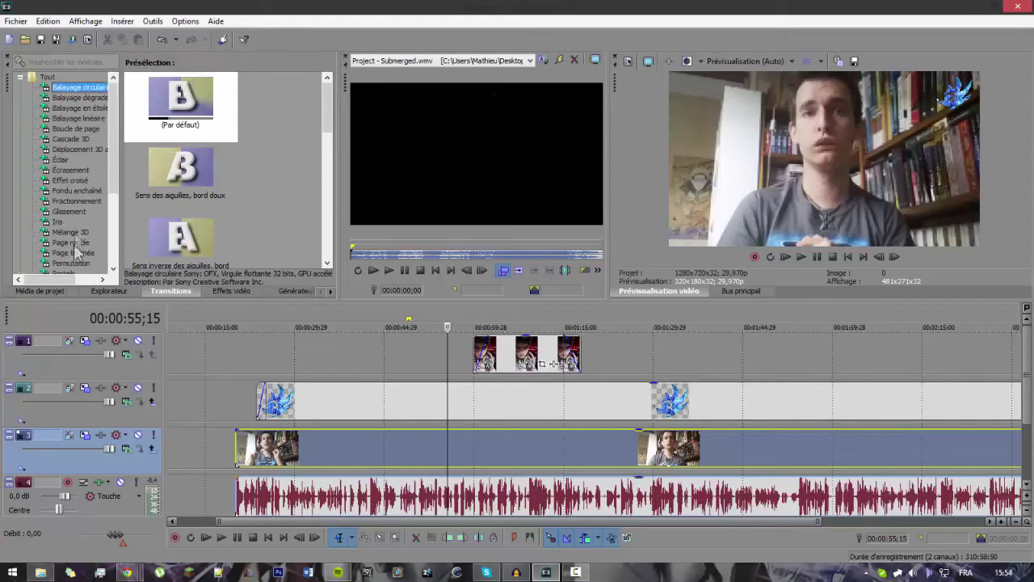
pyautogui.click(71, 150)
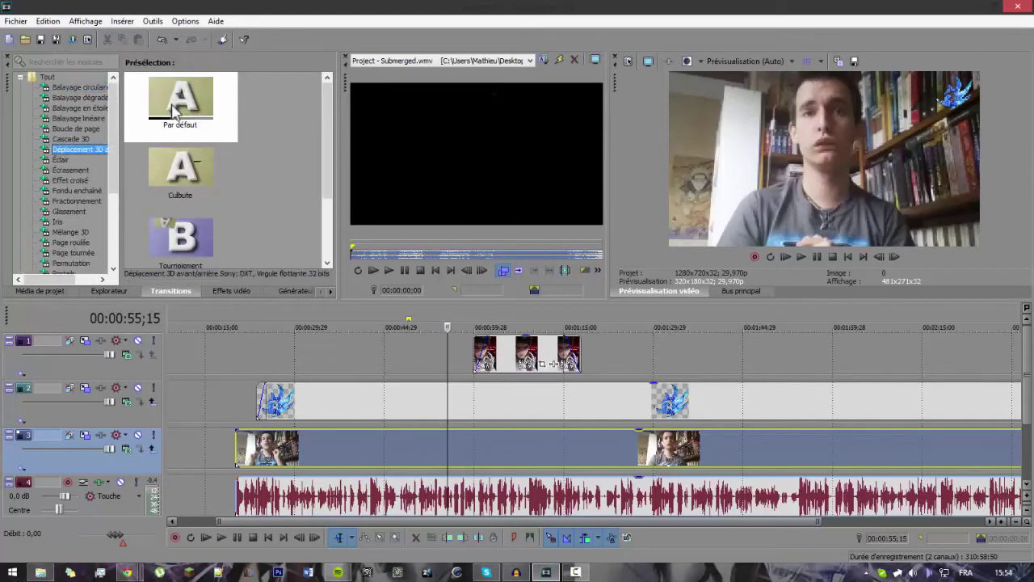
pyautogui.moveTo(172, 111); pyautogui.dragTo(485, 362)
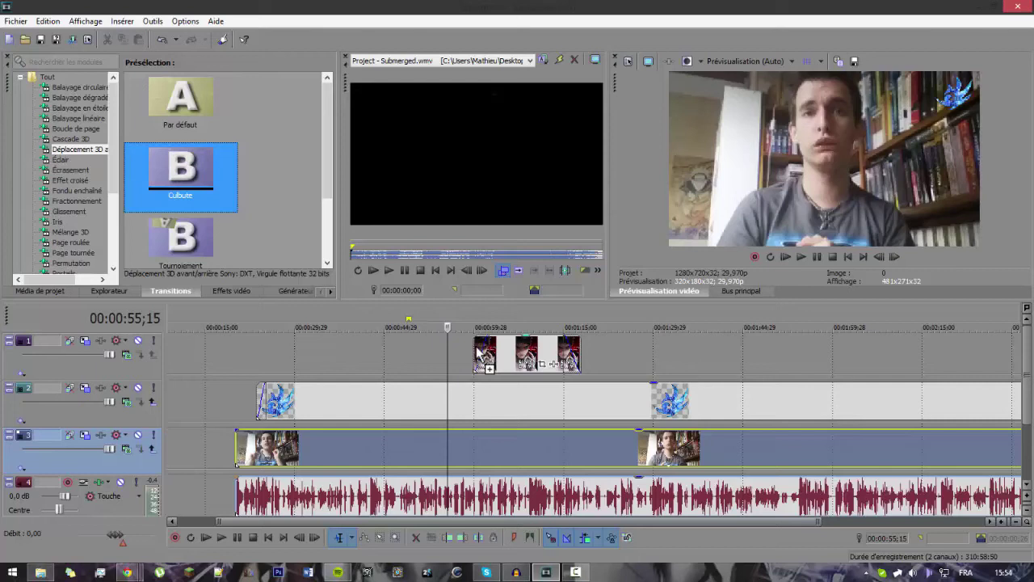
pyautogui.moveTo(477, 347); pyautogui.dragTo(481, 345)
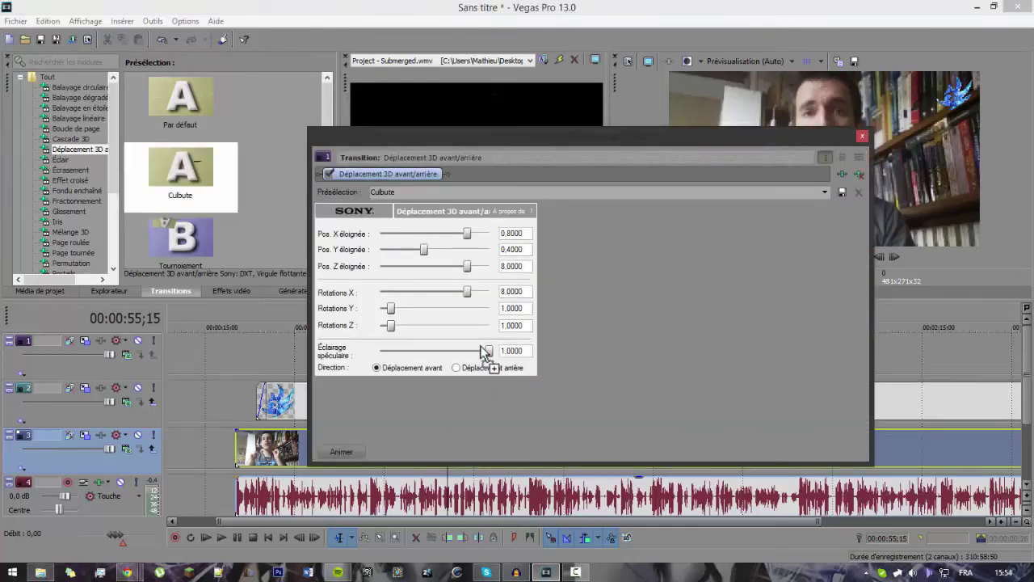
pyautogui.moveTo(555, 131); pyautogui.dragTo(316, 109)
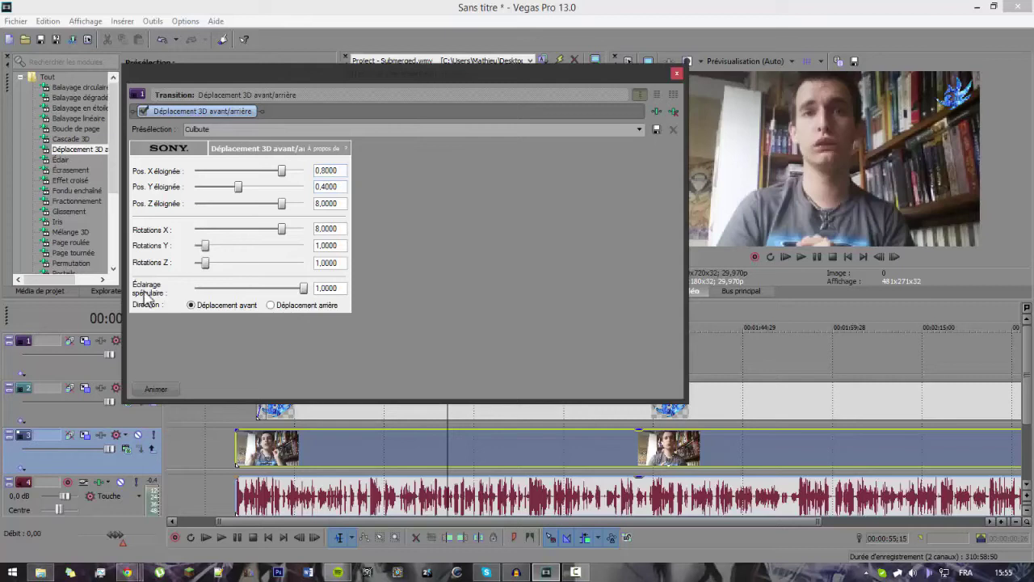
pyautogui.click(677, 74)
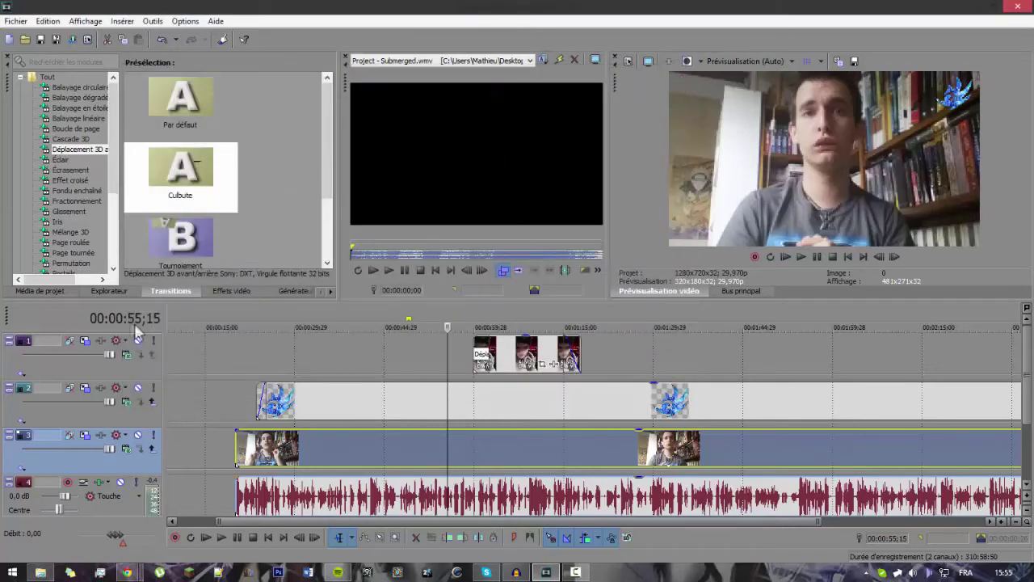
# Step: Lengthen the Culbute transition at the cover clip's start and play the clip from its beginning to preview it
pyautogui.click(501, 354)
pyautogui.doubleClick(505, 347)
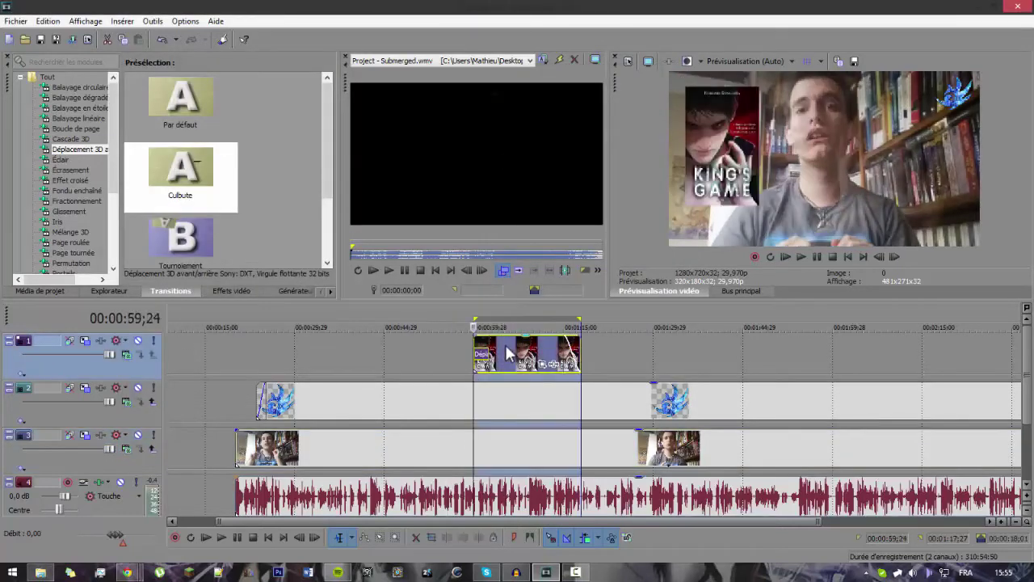
pyautogui.click(240, 293)
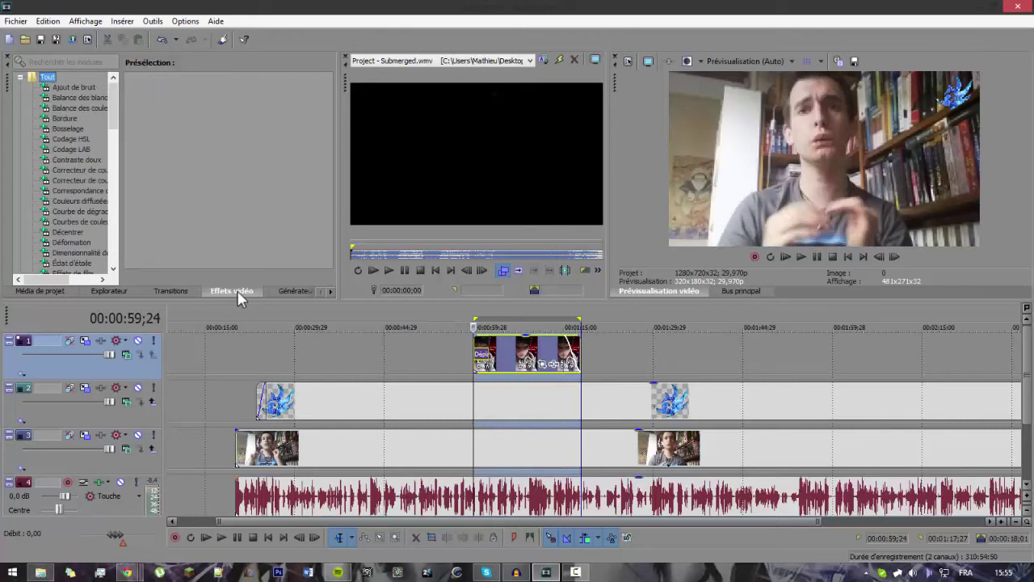
pyautogui.click(181, 289)
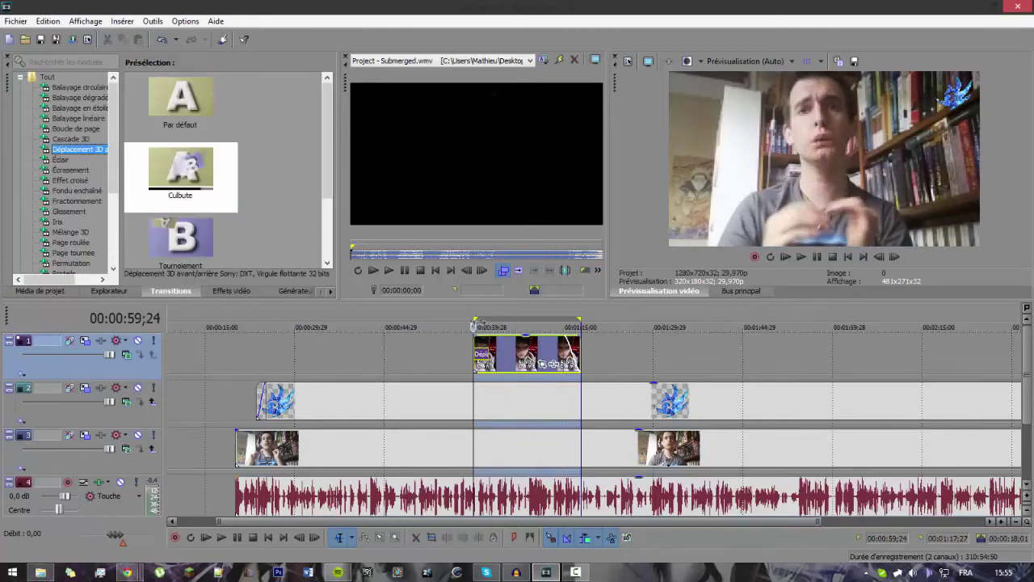
pyautogui.click(477, 328)
pyautogui.moveTo(485, 353)
pyautogui.mouseDown()
pyautogui.moveTo(504, 349)
pyautogui.moveTo(492, 360)
pyautogui.mouseUp()
pyautogui.click(473, 312)
pyautogui.press('space')
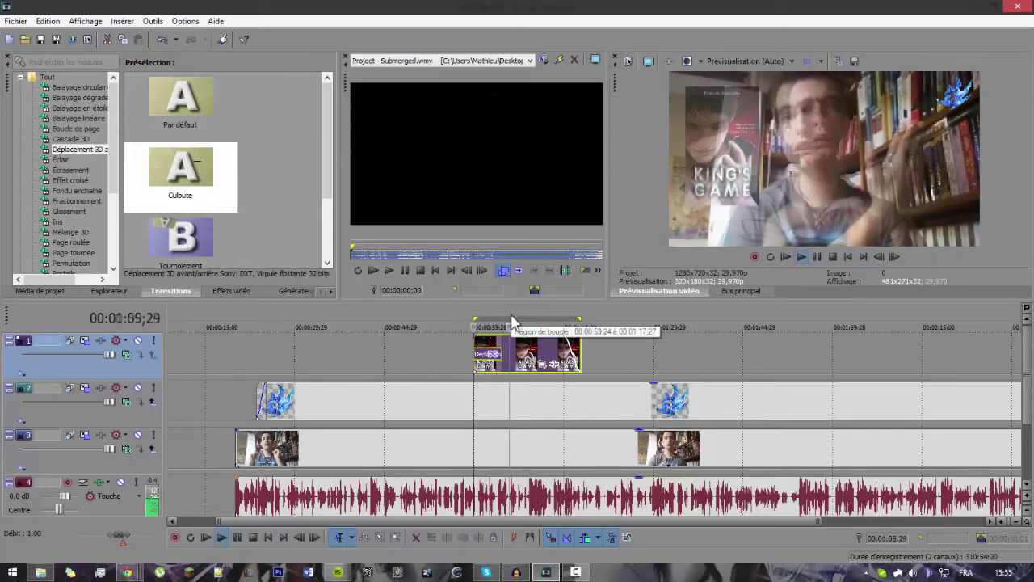
pyautogui.press('space')
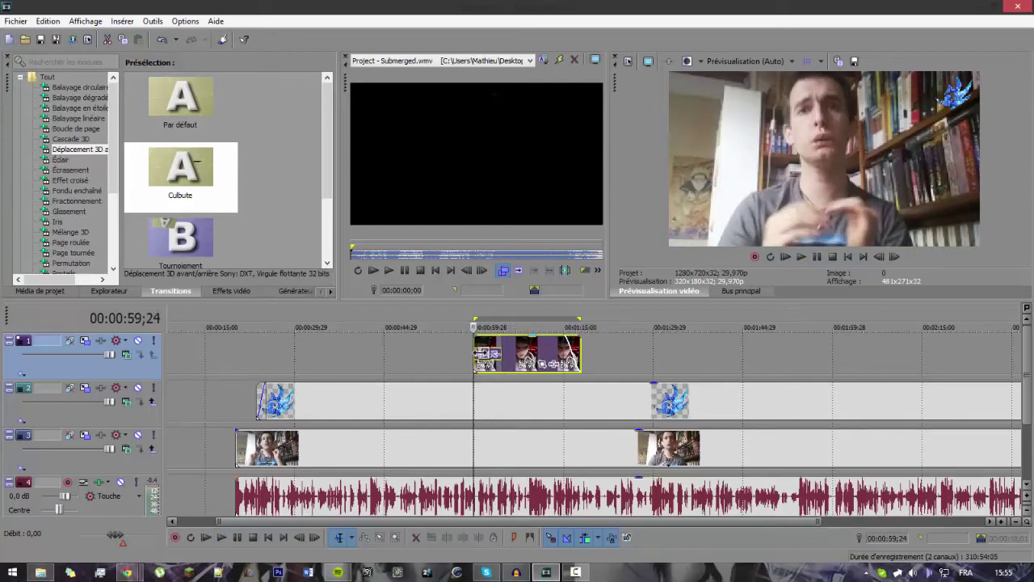
# Step: Try cutting and pasting the cover clip, and undo the edits back to its plain fade-in without the Culbute transition
pyautogui.press('Delete')
pyautogui.hotkey('ctrl', 'v')
pyautogui.rightClick(499, 362)
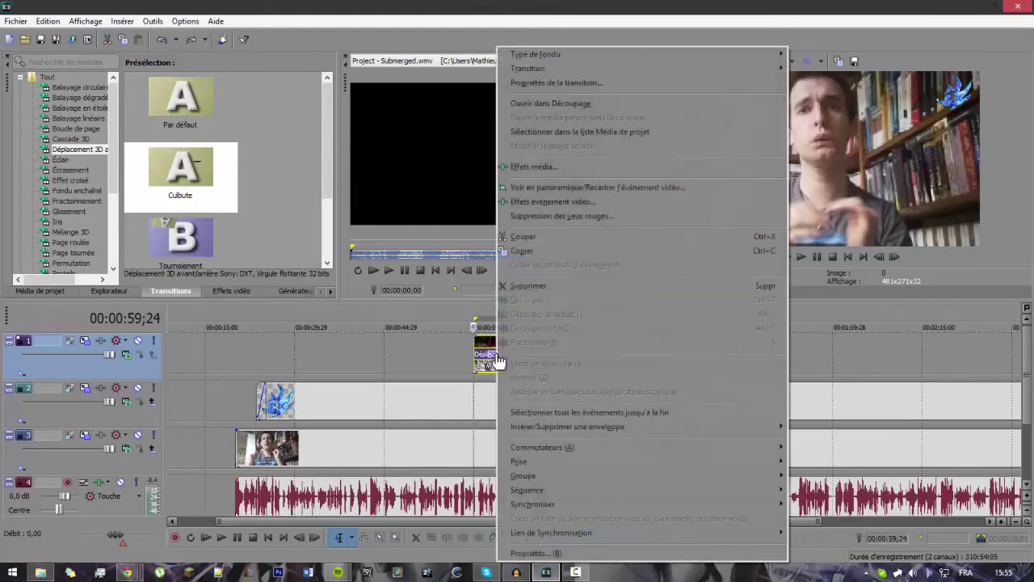
pyautogui.click(552, 237)
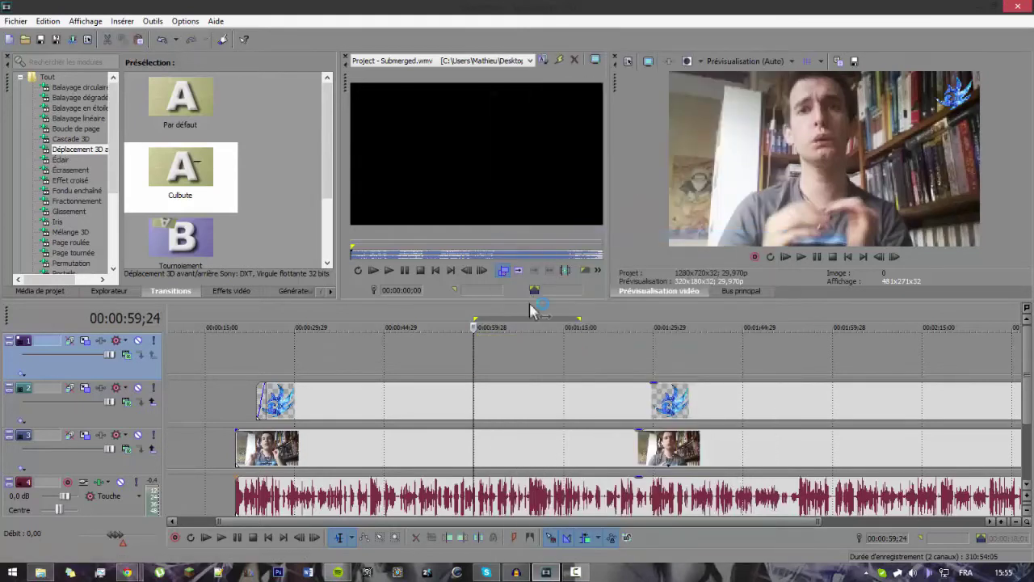
pyautogui.hotkey('ctrl', 'v')
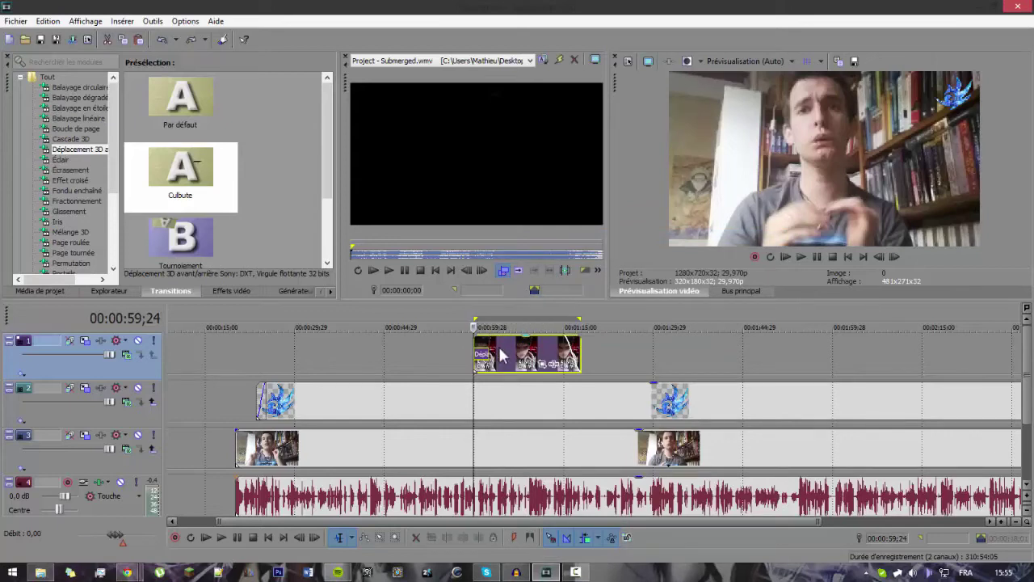
pyautogui.hotkey('ctrl', 'z')
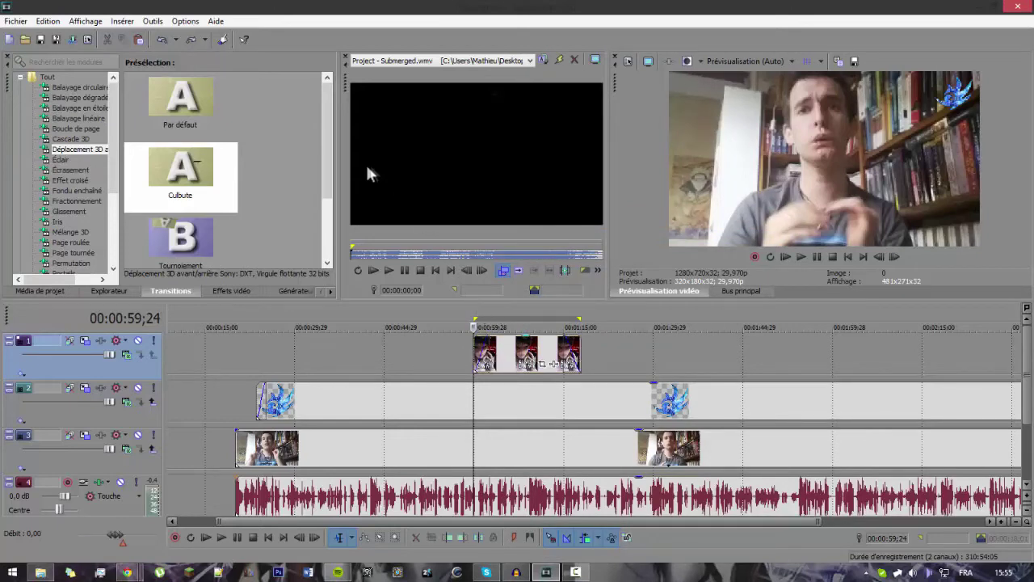
# Step: Split the main video clip at 00:01:52;07 and apply the default Boucle de page transition at the cut
pyautogui.press('Down')
pyautogui.click(234, 161)
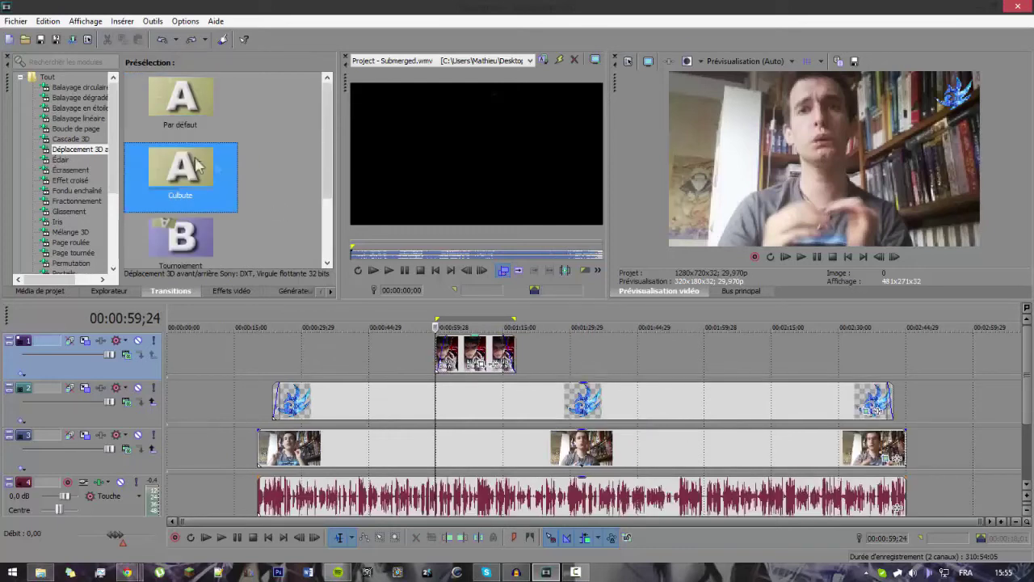
pyautogui.click(96, 128)
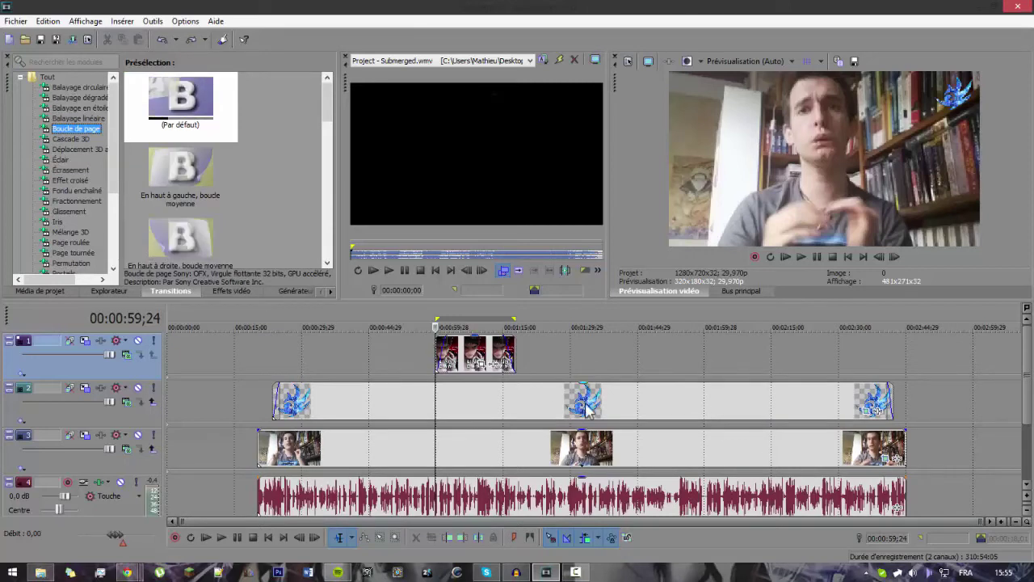
pyautogui.click(704, 446)
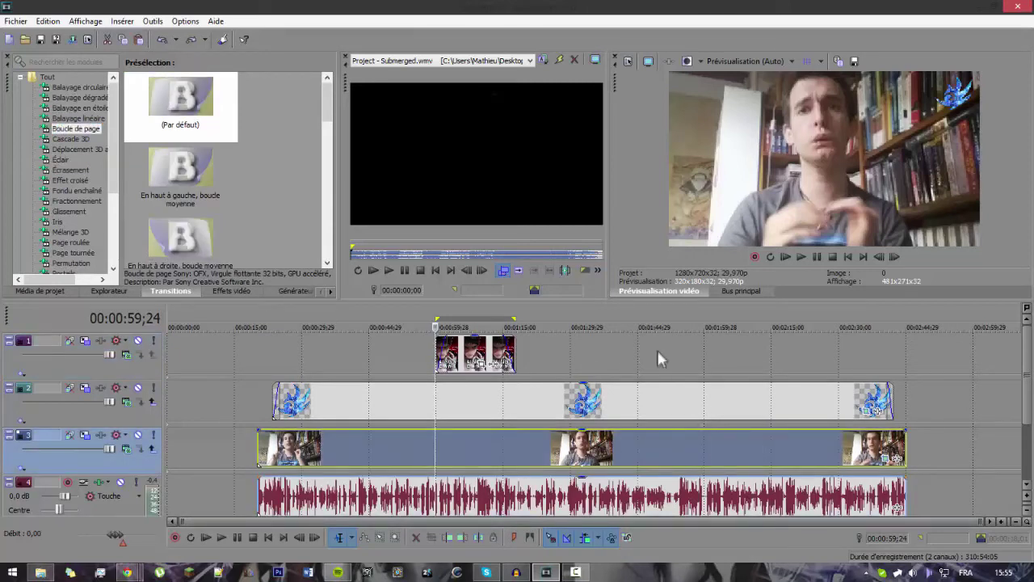
pyautogui.click(670, 317)
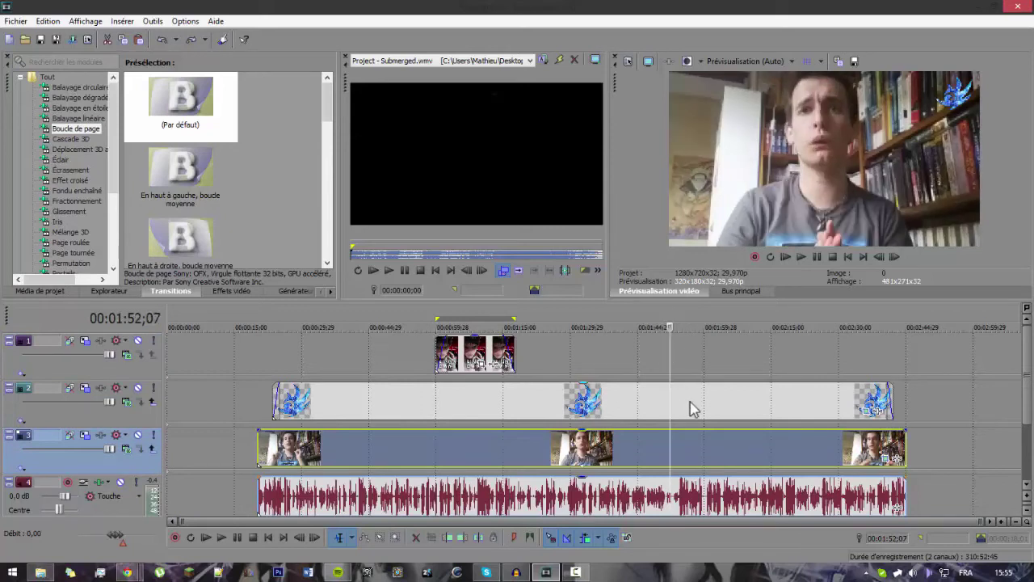
pyautogui.press('s')
pyautogui.moveTo(227, 108); pyautogui.dragTo(677, 455)
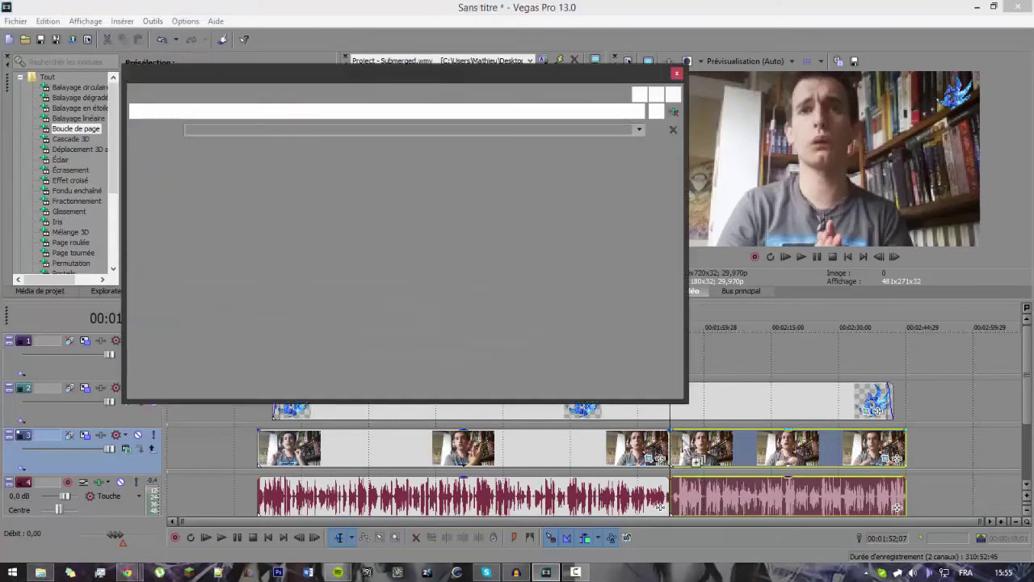
pyautogui.click(676, 72)
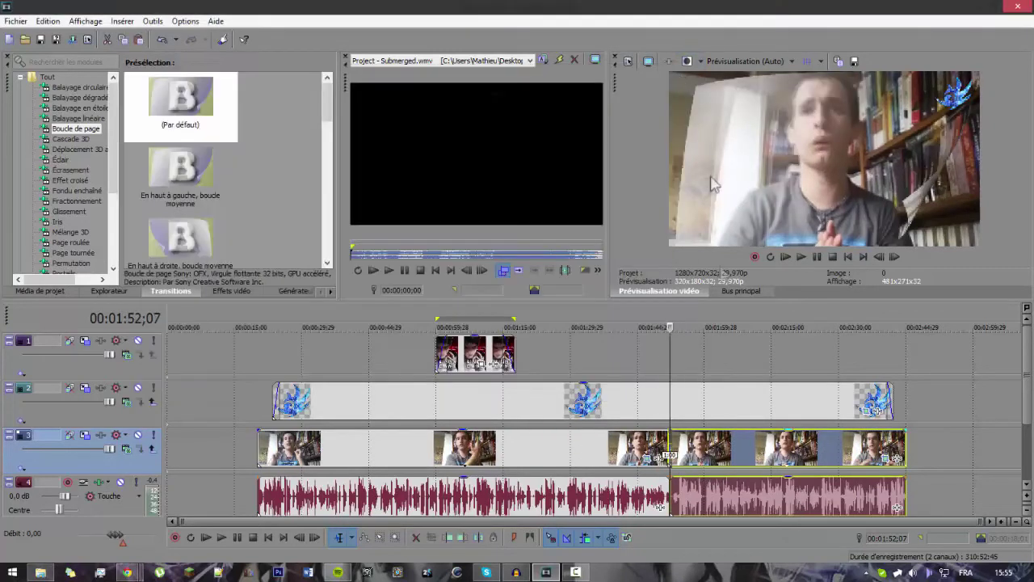
# Step: Play the main video from 00:01:48;27 to review the page curl transition across the cut
pyautogui.click(656, 325)
pyautogui.press('space')
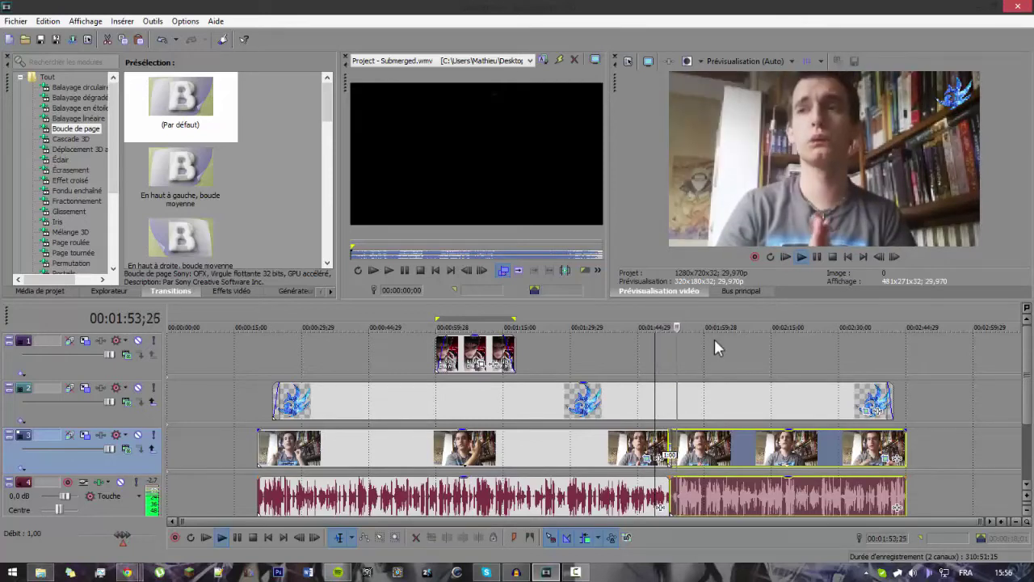
pyautogui.press('space')
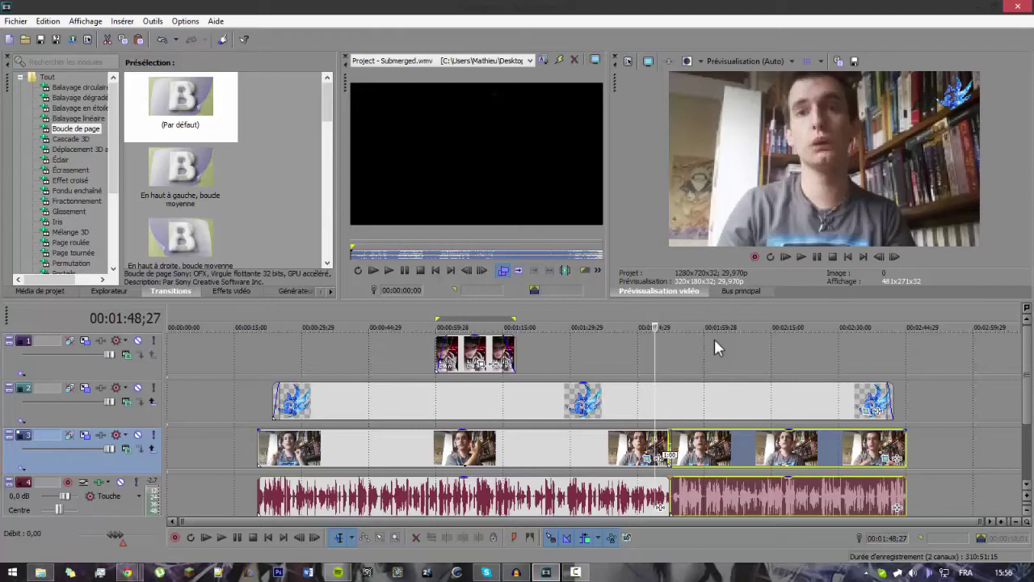
# Step: Replace the page curl at the cut with a short fade-out and fade-in, and play across it from 00:01:50;16
pyautogui.moveTo(670, 434); pyautogui.dragTo(678, 438)
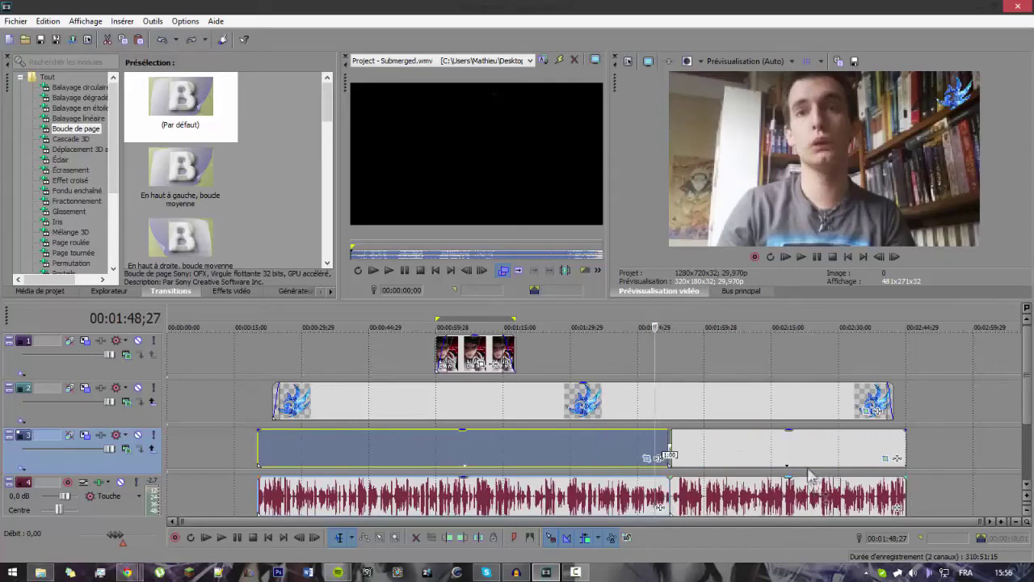
pyautogui.click(810, 477)
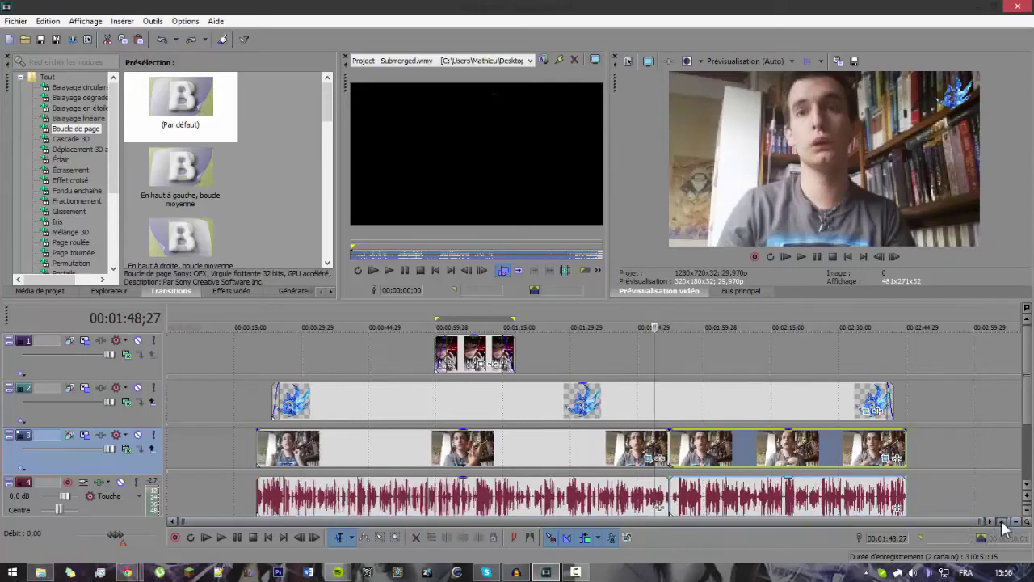
pyautogui.click(1003, 522)
pyautogui.click(1003, 522)
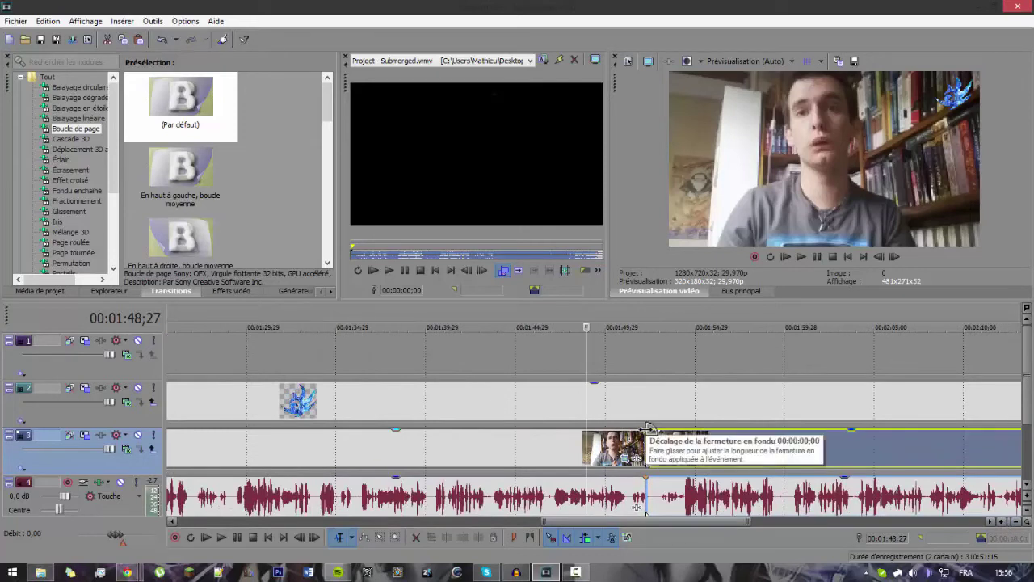
pyautogui.click(649, 428)
pyautogui.click(616, 325)
pyautogui.press('space')
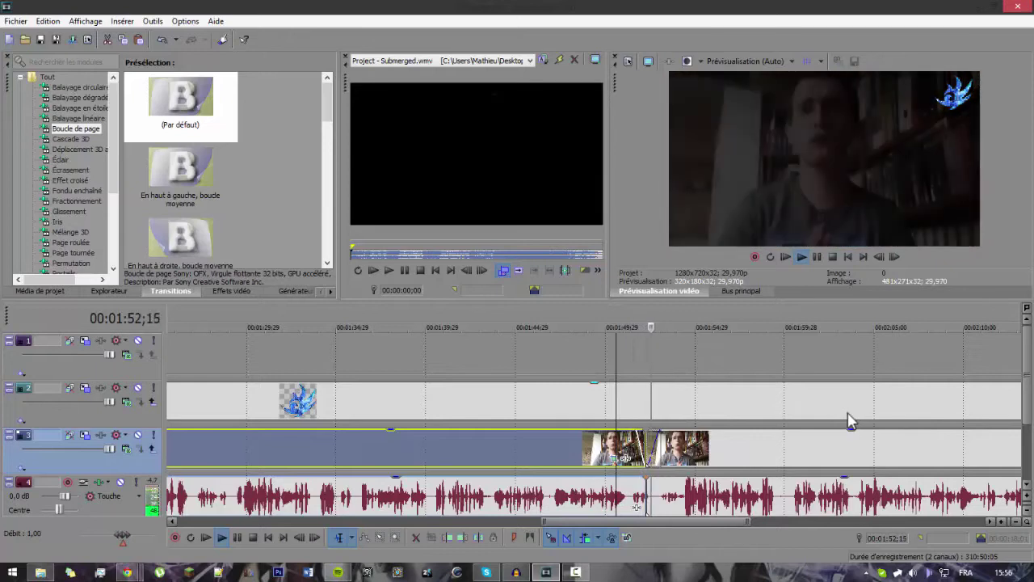
pyautogui.press('space')
# Step: Overlap the second part of the main clip with the first for a 1-second crossfade and play it from 00:01:49;29
pyautogui.moveTo(727, 450); pyautogui.dragTo(713, 454)
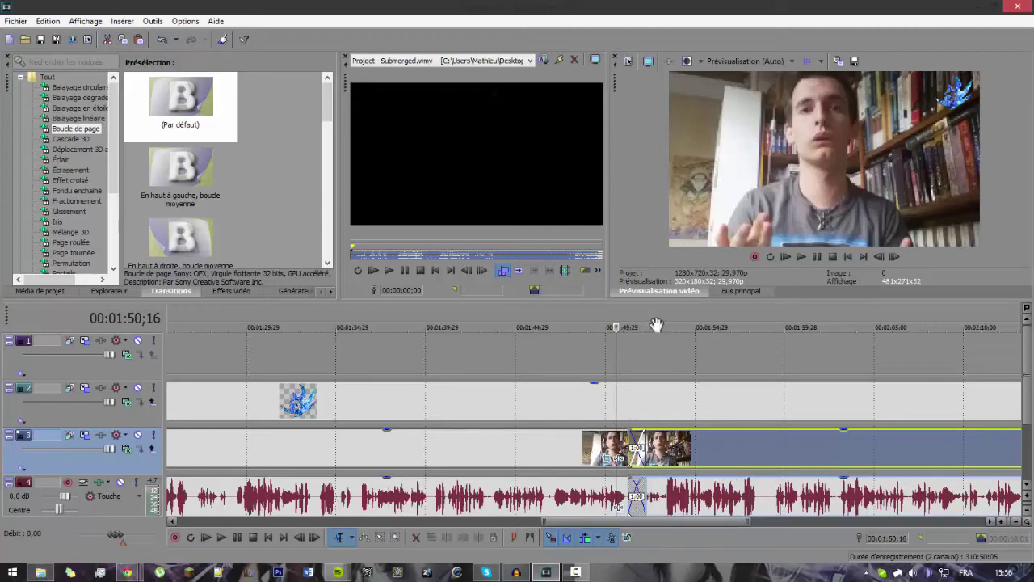
pyautogui.press('space')
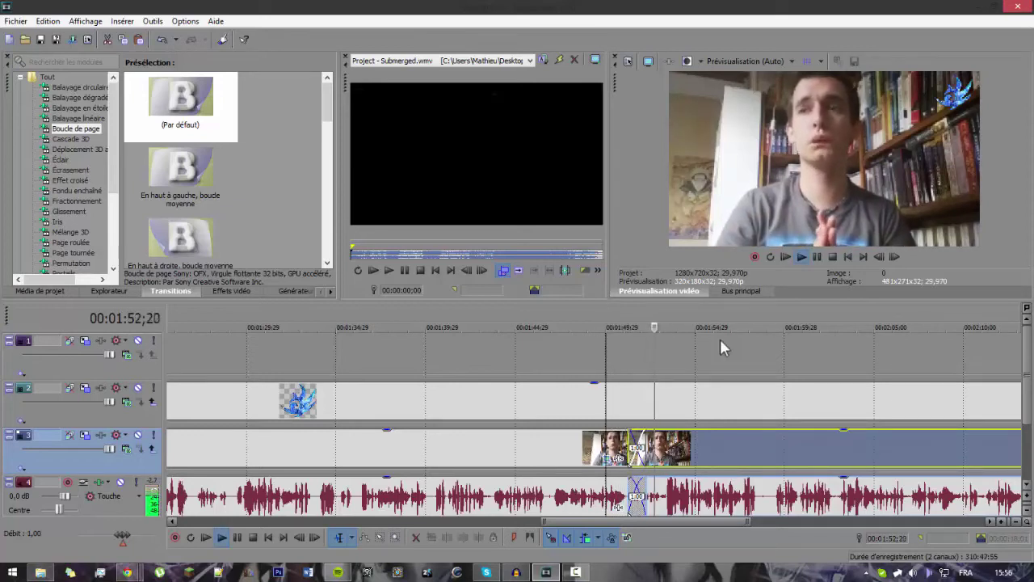
pyautogui.press('space')
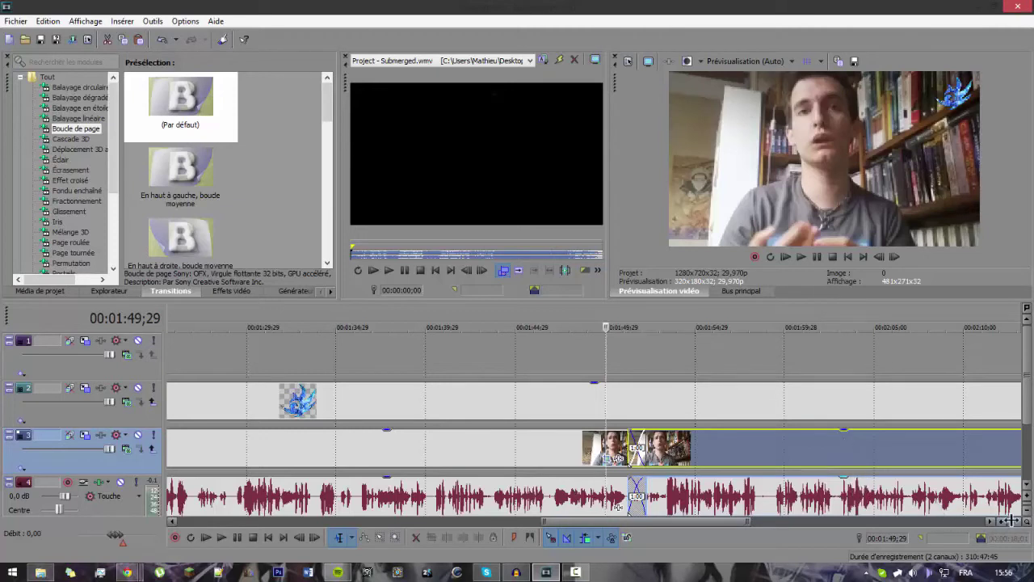
# Step: Select the cover clip, move the playhead to 00:01:05;23 and insert a new video track
pyautogui.scroll(-6, 1012, 522)
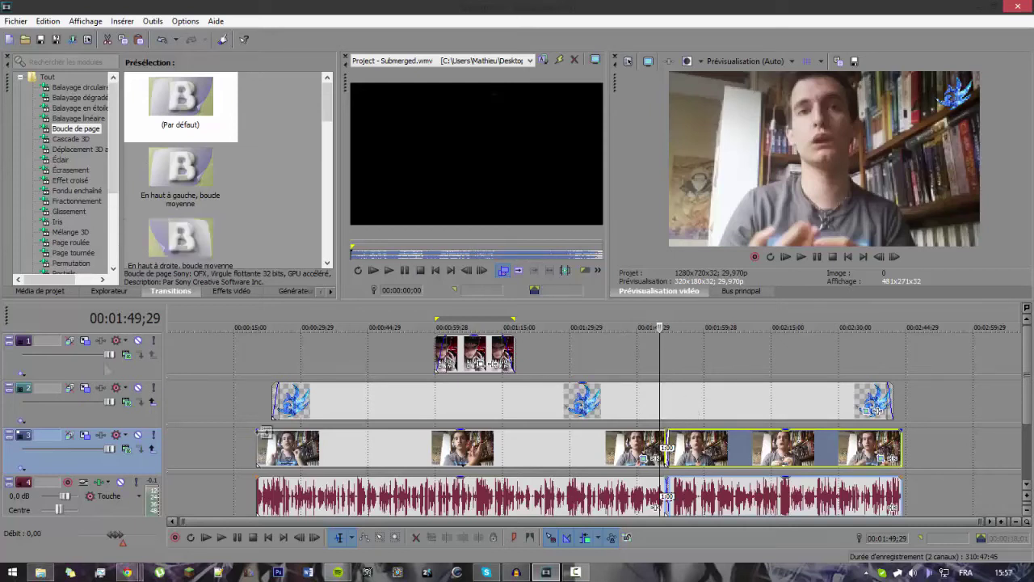
pyautogui.click(457, 344)
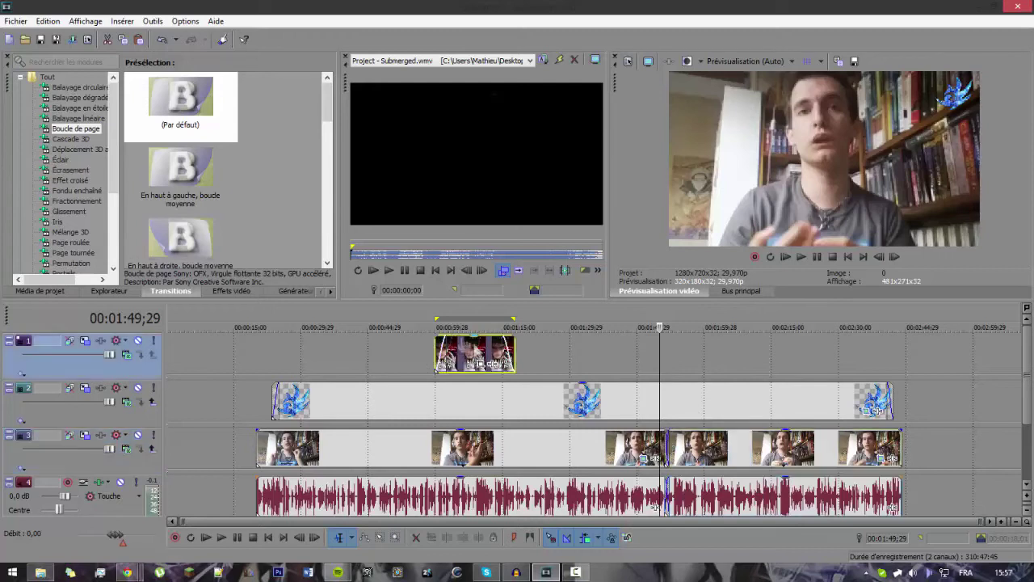
pyautogui.click(460, 315)
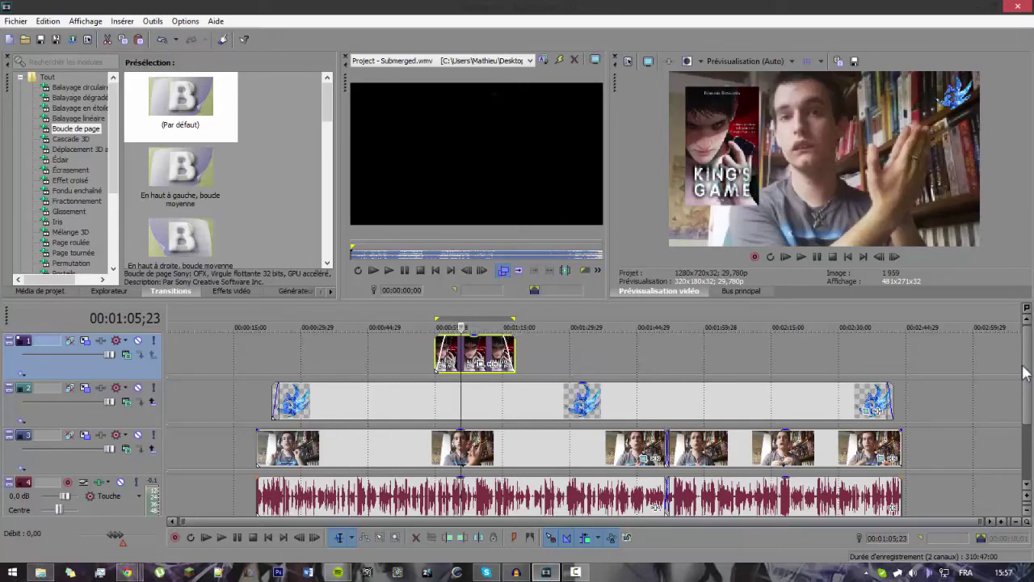
pyautogui.scroll(-1, 1020, 374)
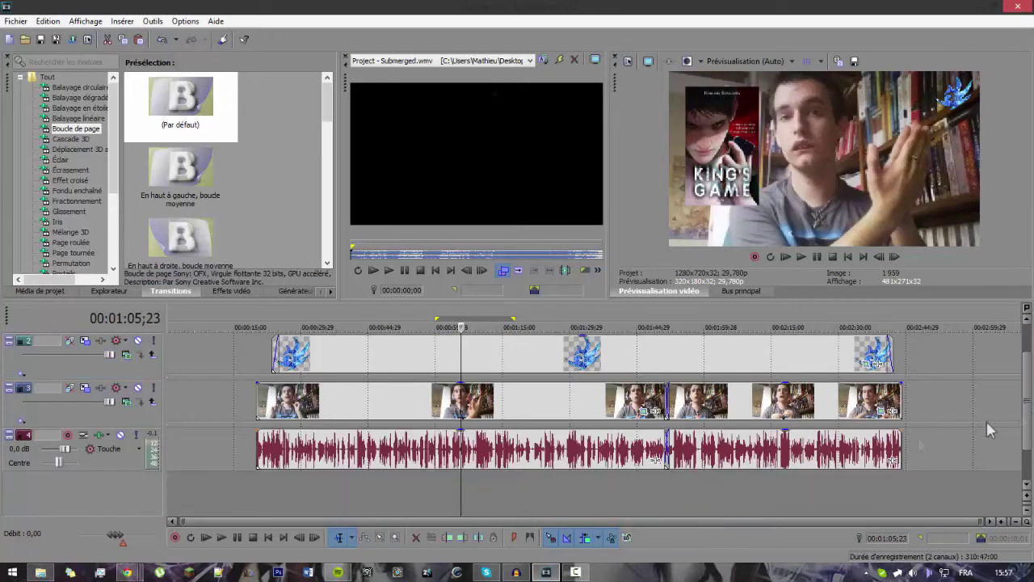
pyautogui.rightClick(803, 495)
pyautogui.click(830, 467)
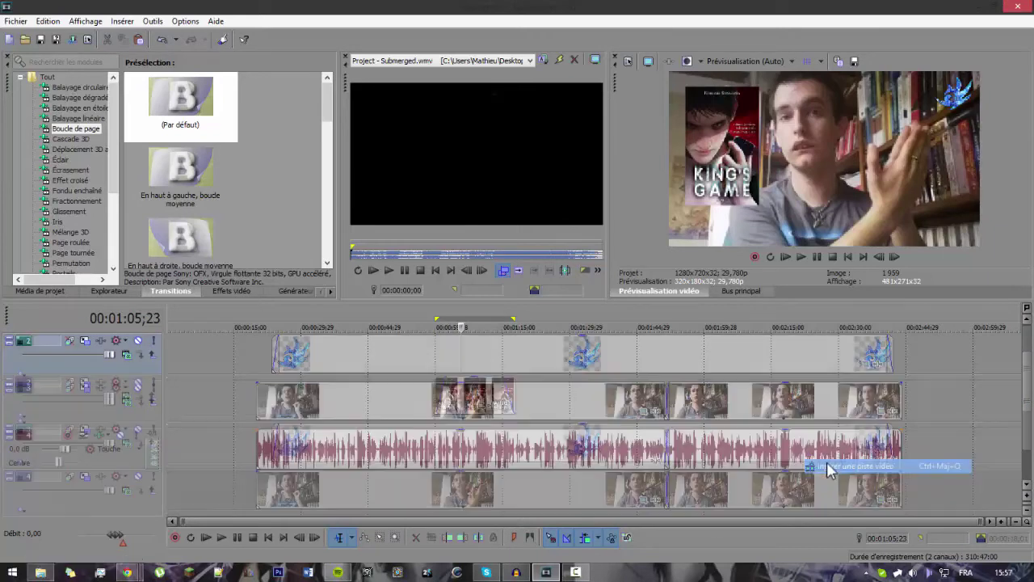
# Step: Place Project - Submerged.wmv on the new top track, starting at about 00:01:34, and move the playhead to 00:01:38;05
pyautogui.click(50, 290)
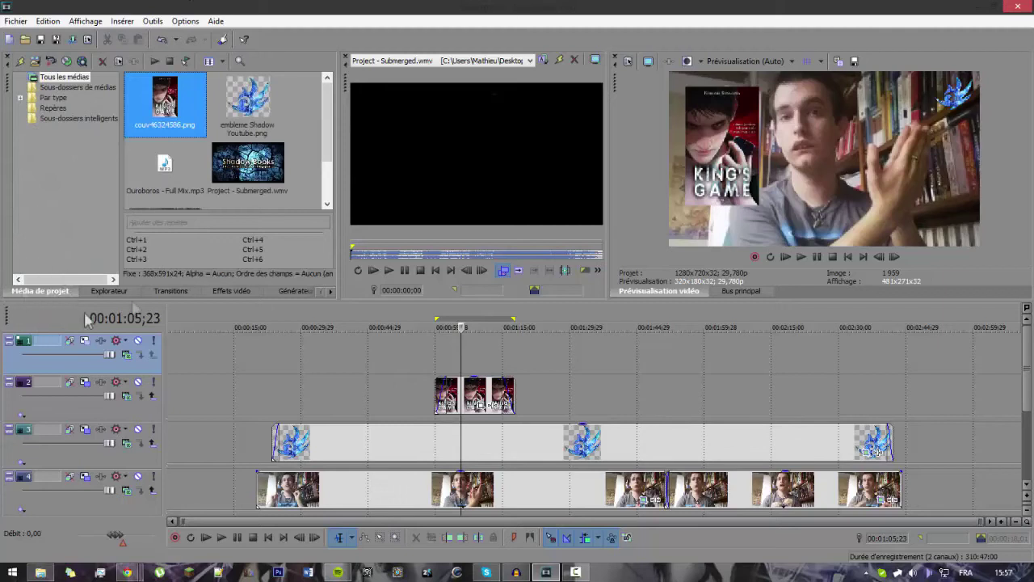
pyautogui.click(250, 179)
pyautogui.moveTo(250, 178); pyautogui.dragTo(477, 332)
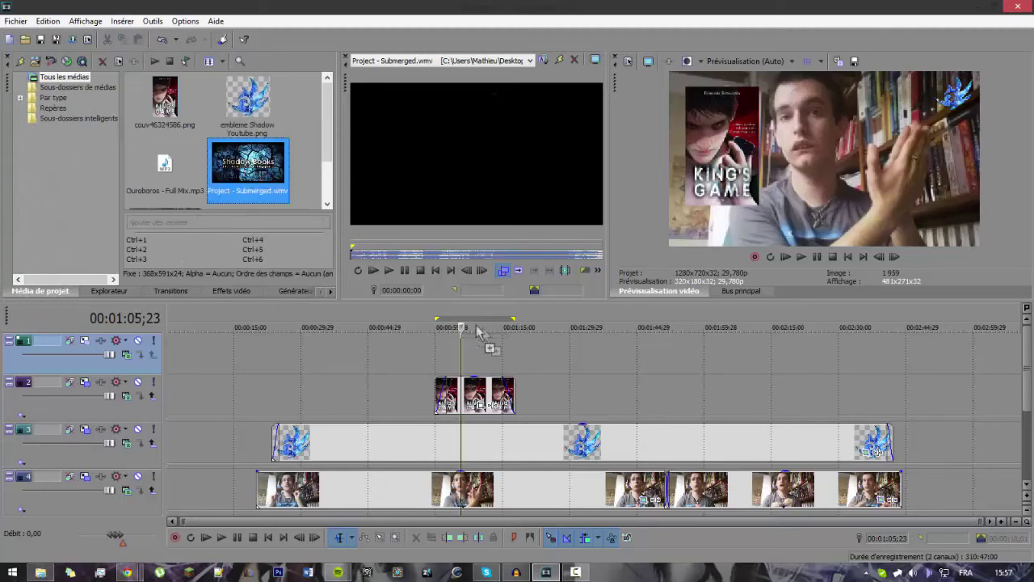
pyautogui.moveTo(596, 353); pyautogui.dragTo(656, 422)
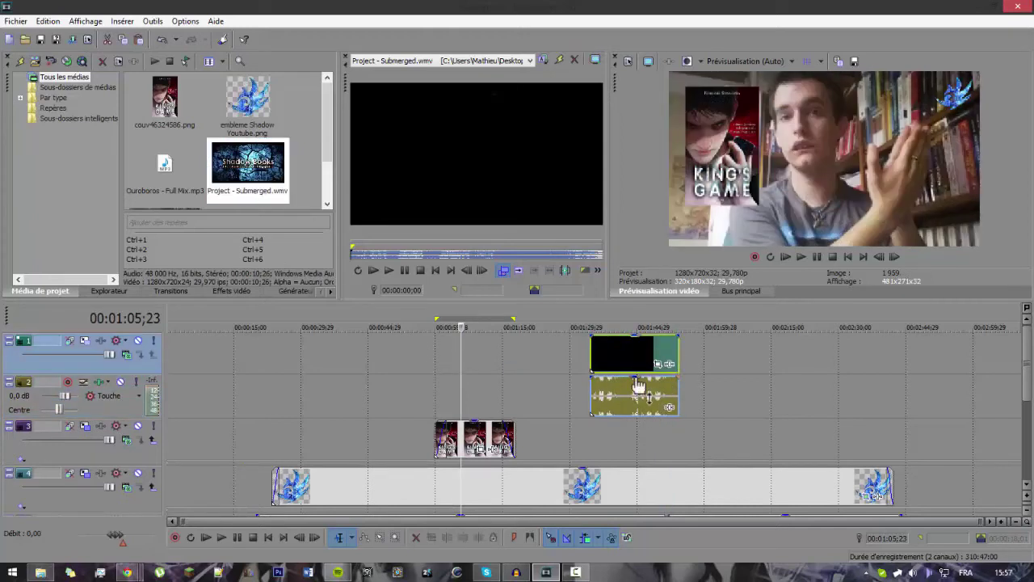
pyautogui.click(607, 309)
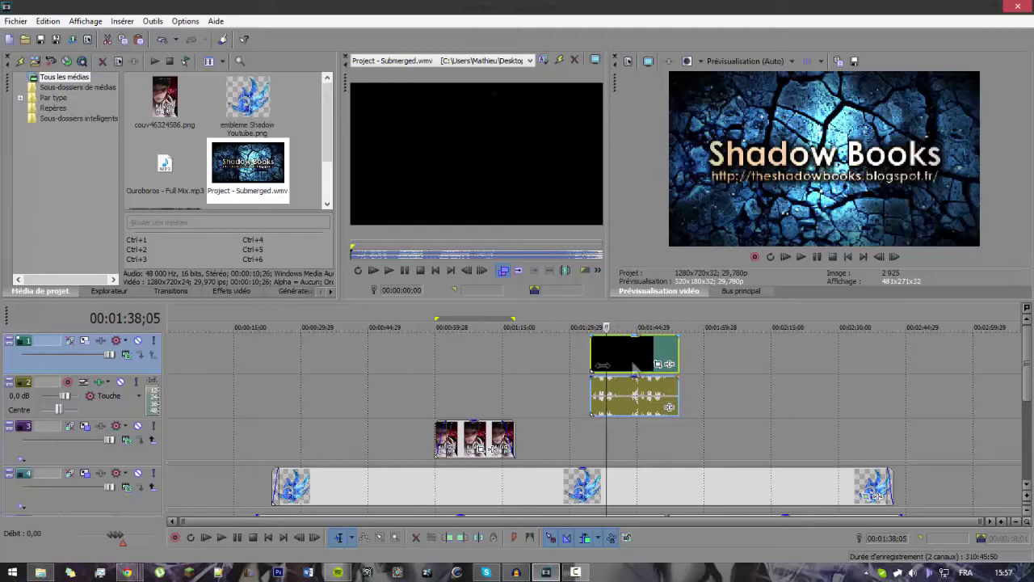
# Step: Use track motion on track 1 to shrink the Shadow Books video to about 383 × 215 and position it at X -417, Y 216
pyautogui.click(84, 342)
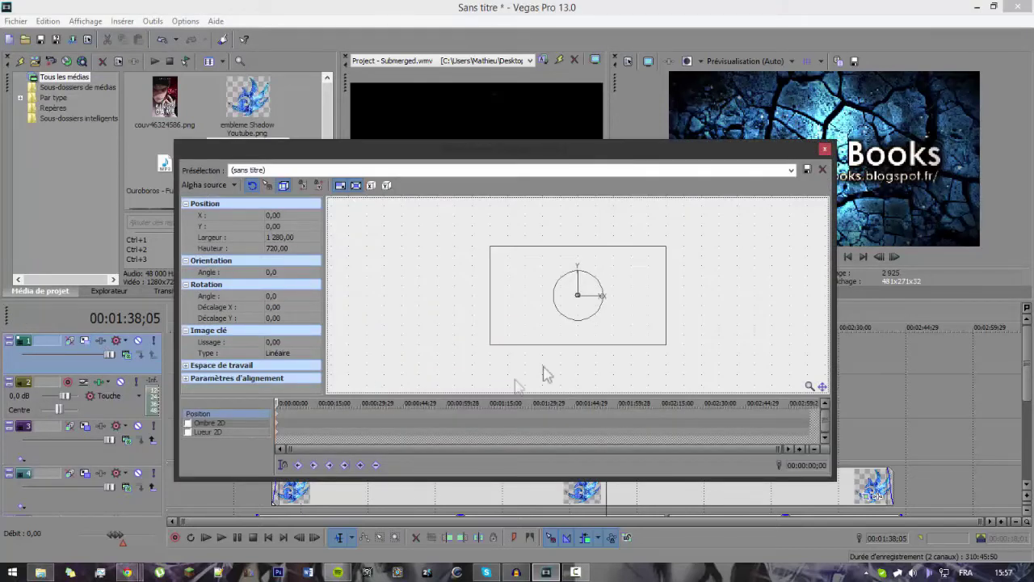
pyautogui.moveTo(668, 349); pyautogui.dragTo(614, 299)
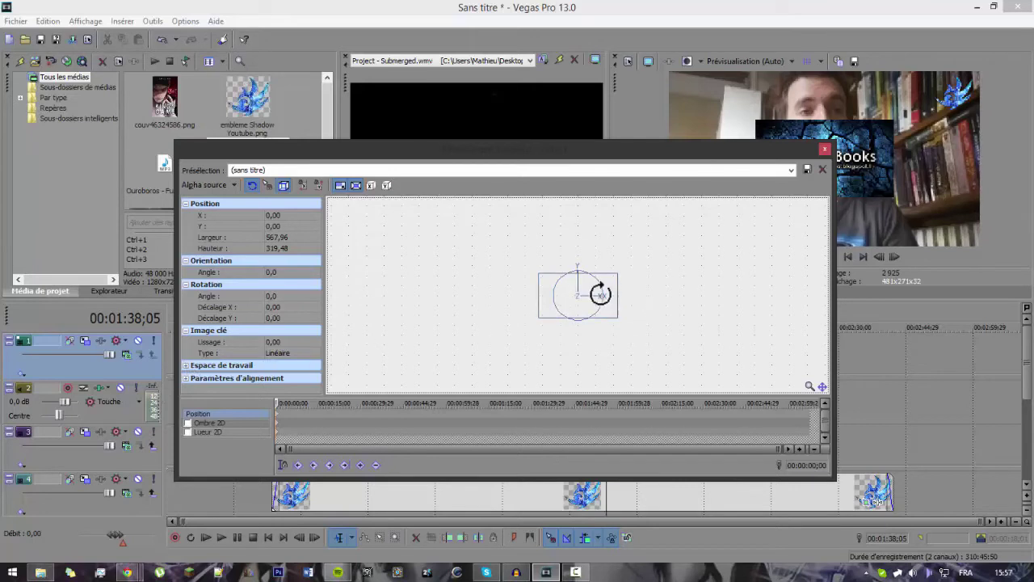
pyautogui.click(185, 366)
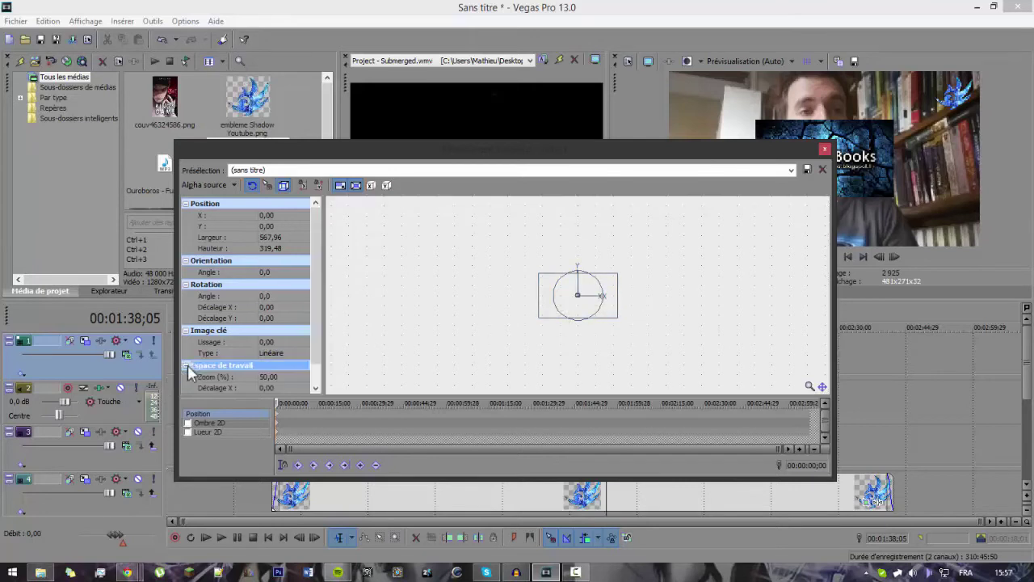
pyautogui.scroll(-2, 190, 374)
pyautogui.click(184, 389)
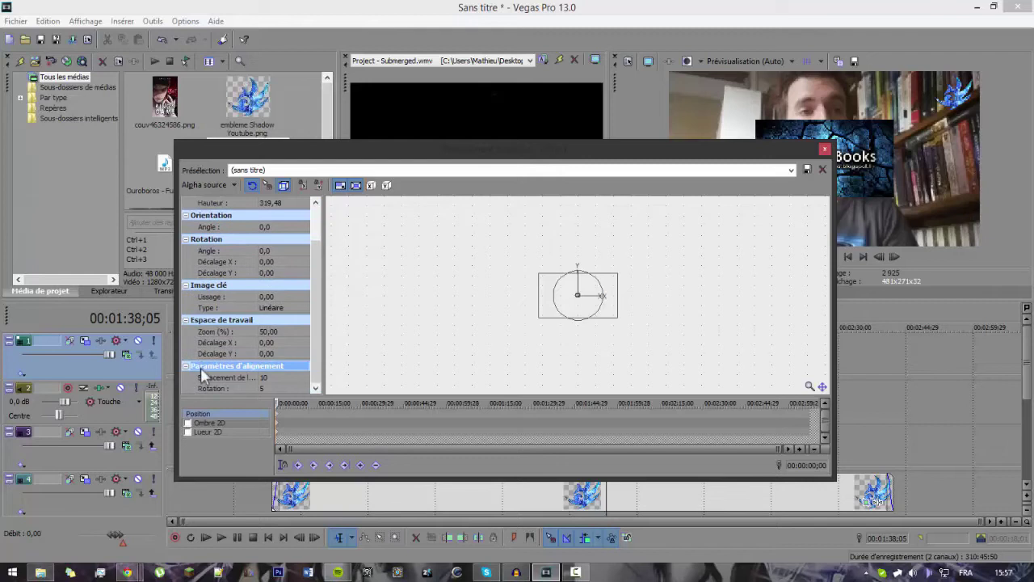
pyautogui.scroll(2, 306, 232)
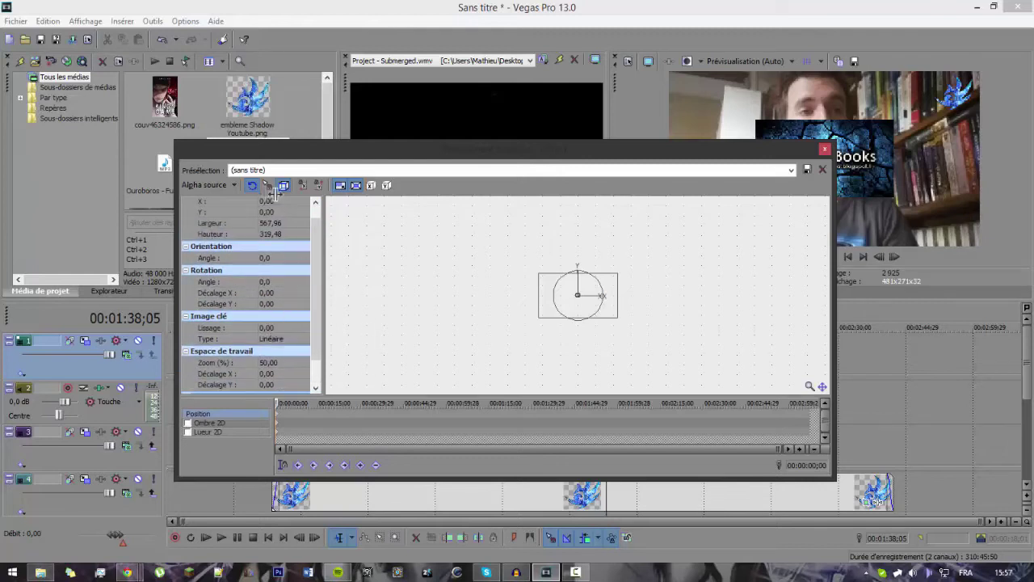
pyautogui.scroll(2, 312, 332)
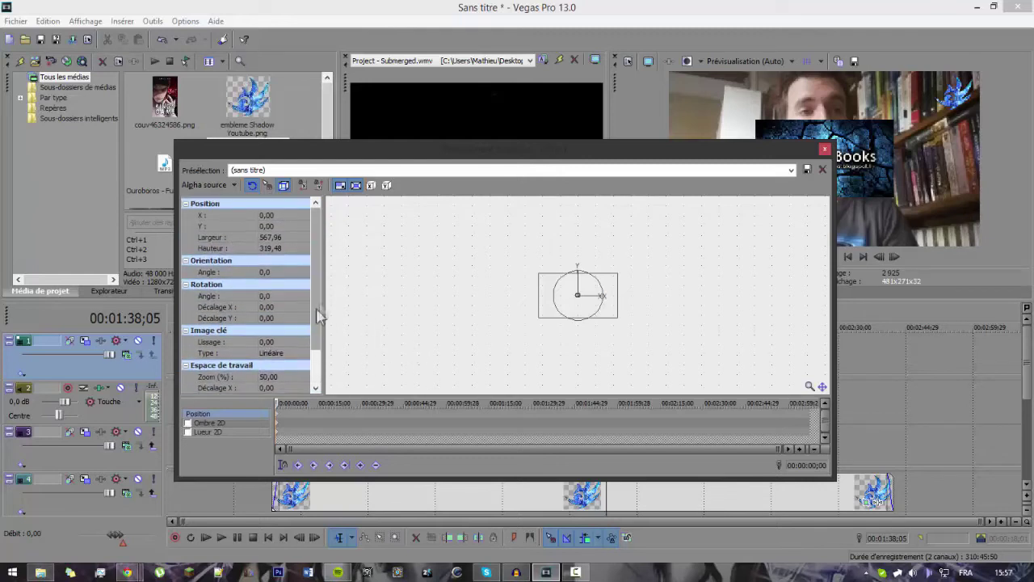
pyautogui.moveTo(590, 303); pyautogui.dragTo(531, 268)
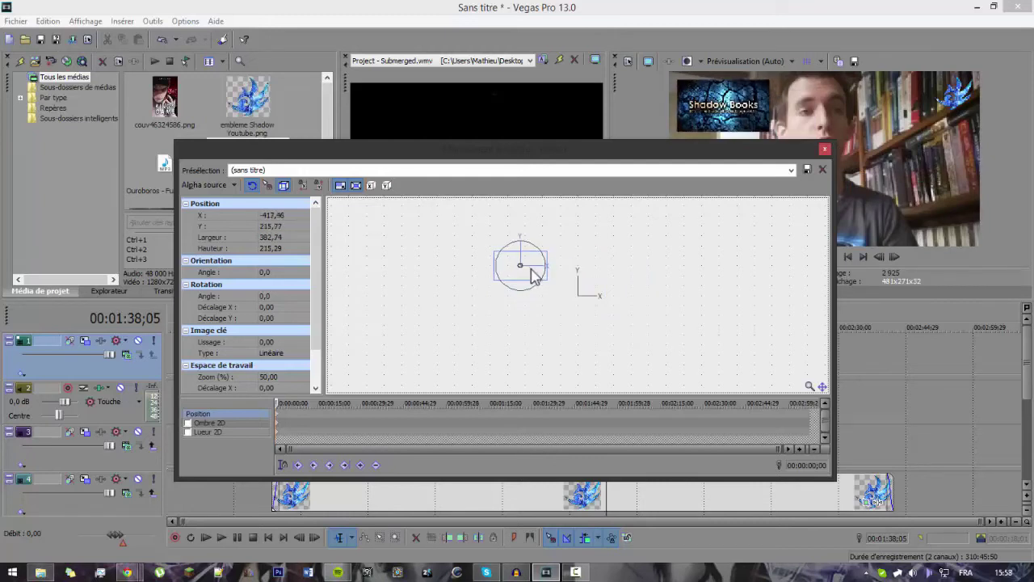
pyautogui.click(825, 149)
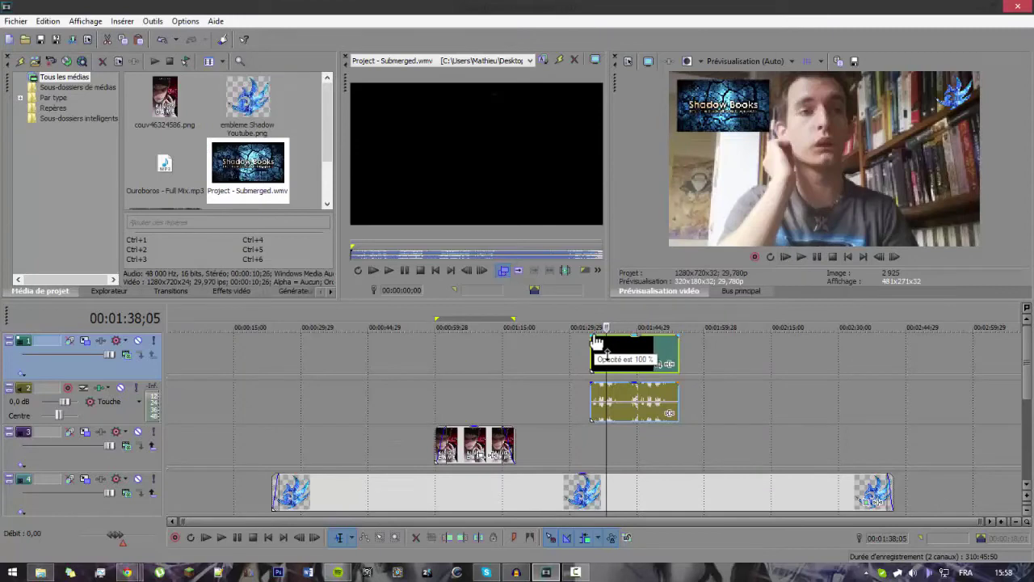
# Step: Add a short fade-in and fade-out to the Shadow Books clip and play it from 00:01:31;13
pyautogui.moveTo(595, 333); pyautogui.dragTo(601, 334)
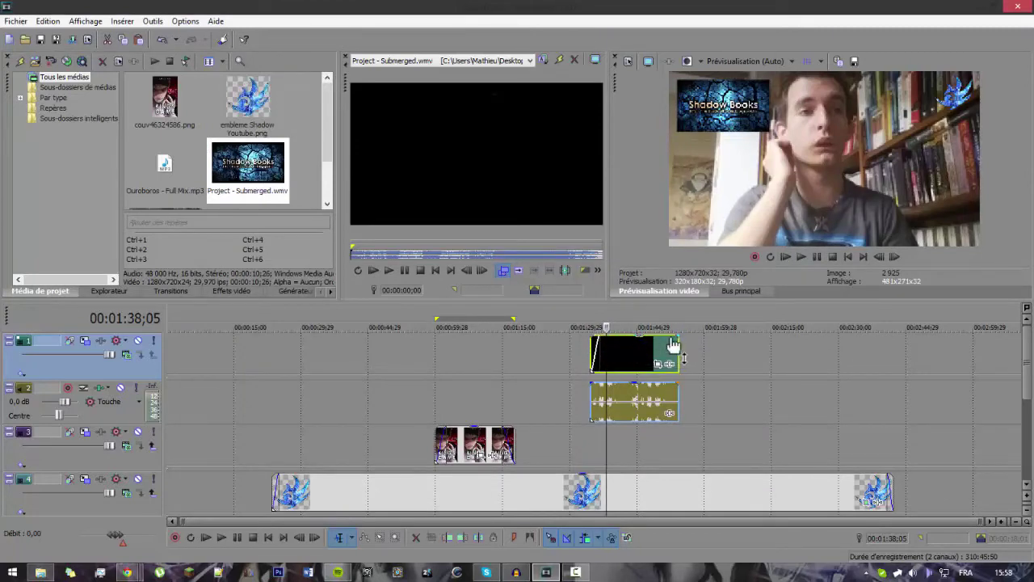
pyautogui.moveTo(673, 333); pyautogui.dragTo(669, 334)
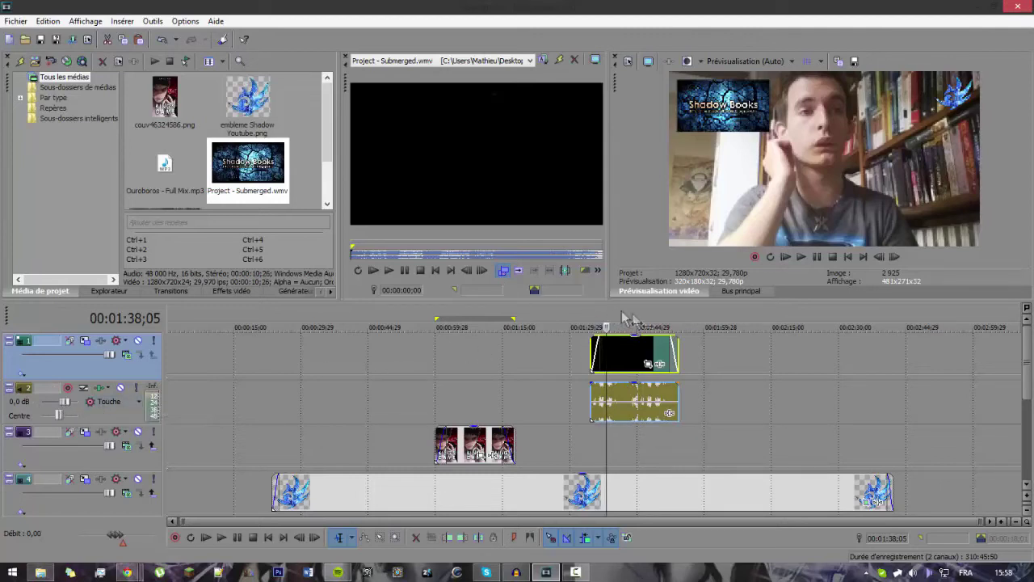
pyautogui.click(571, 315)
pyautogui.press('space')
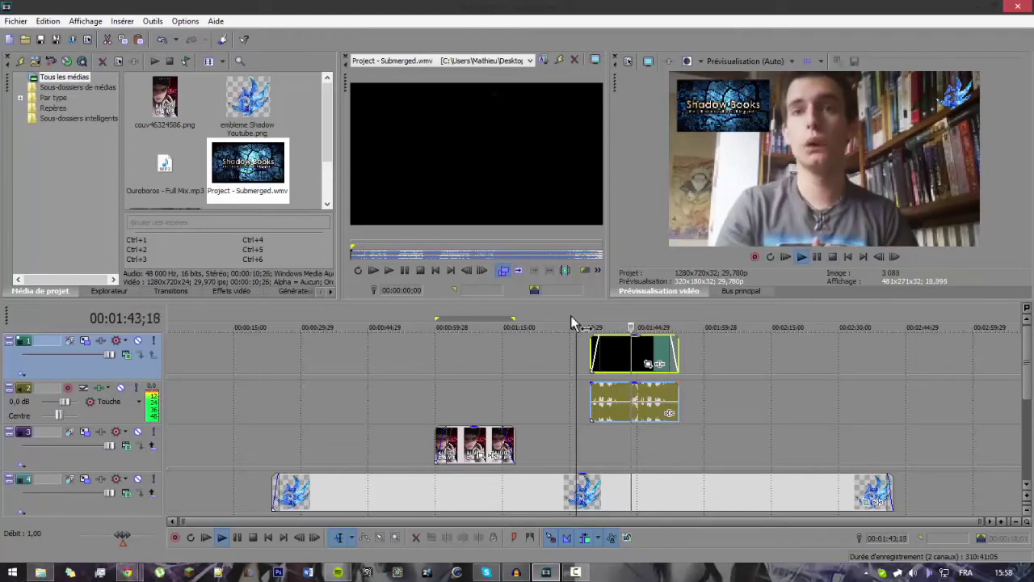
pyautogui.press('space')
# Step: Move the book cover clip to start together with the Shadow Books clip and place the playhead at 00:01:42;15
pyautogui.moveTo(477, 451); pyautogui.dragTo(634, 455)
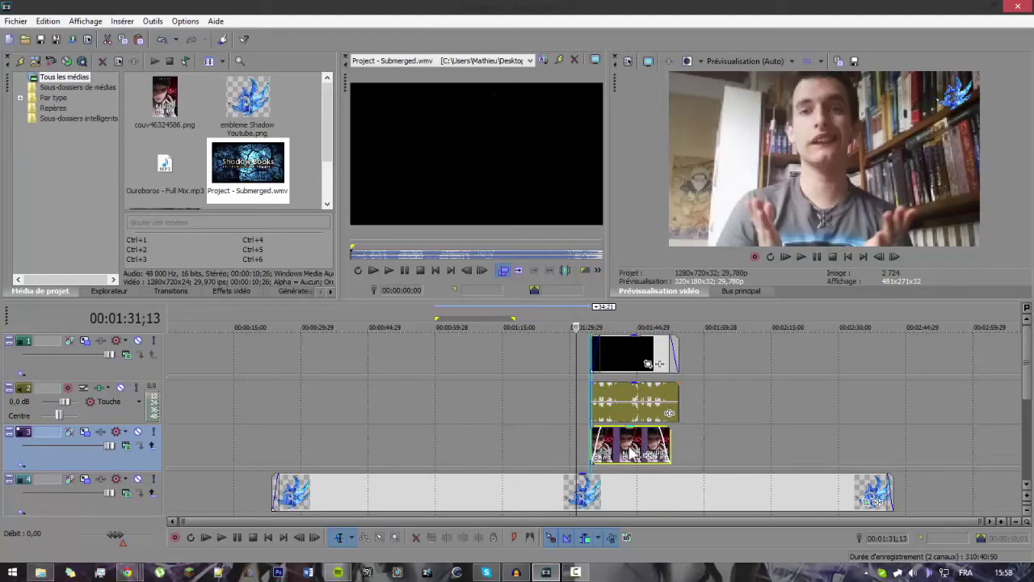
pyautogui.click(732, 415)
pyautogui.click(626, 326)
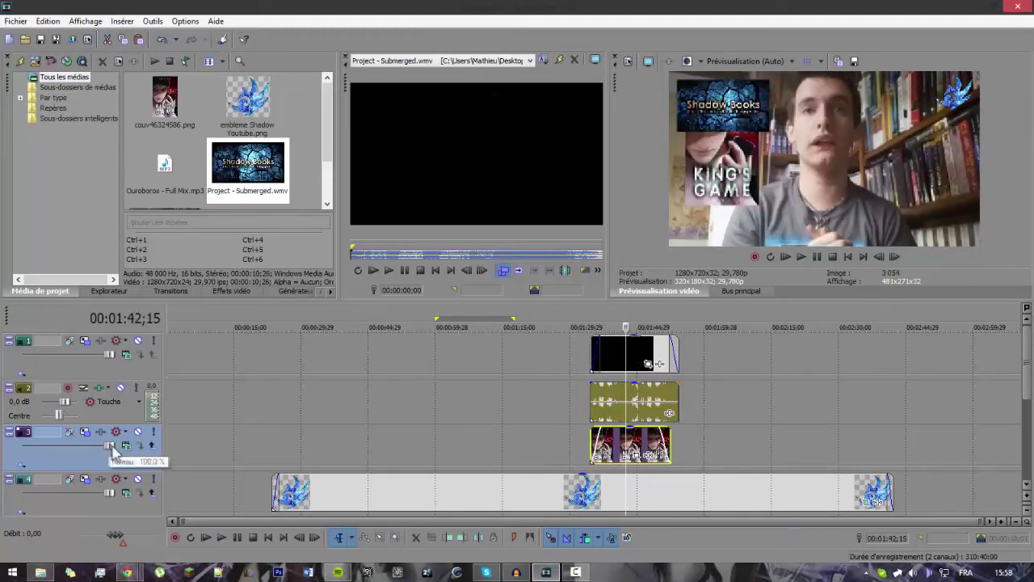
# Step: Use track motion on the cover track to rotate it about 89.3°, resize it to about 736 × 414 and position it at X -399, Y 216
pyautogui.click(85, 431)
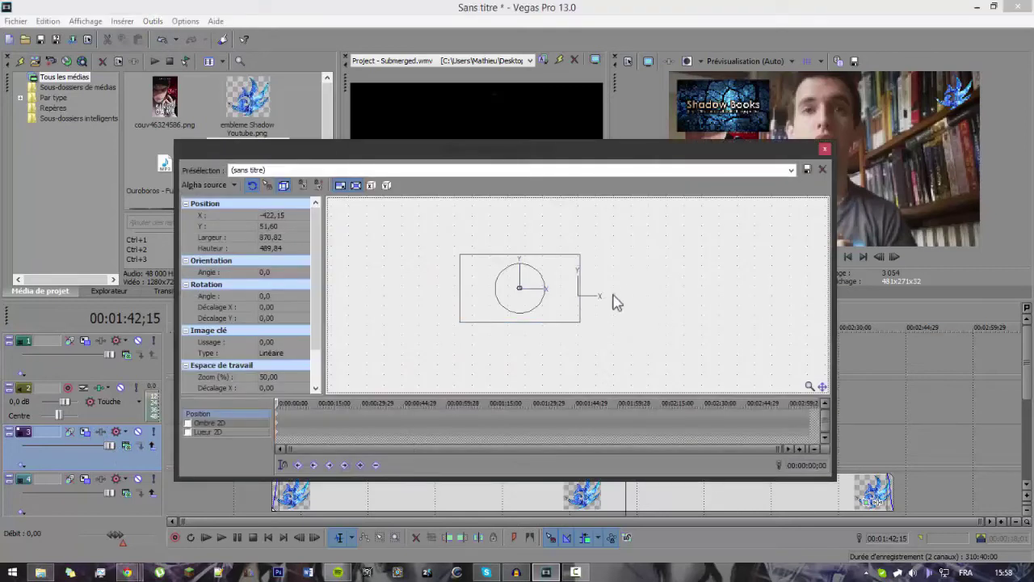
pyautogui.moveTo(573, 308); pyautogui.dragTo(595, 323)
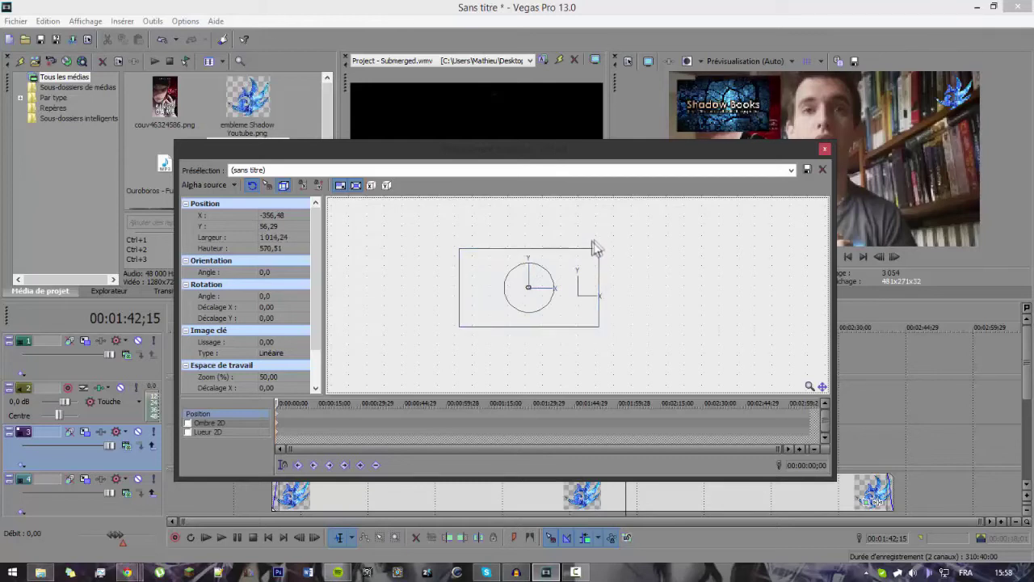
pyautogui.moveTo(521, 261); pyautogui.dragTo(553, 292)
pyautogui.moveTo(569, 333); pyautogui.dragTo(547, 310)
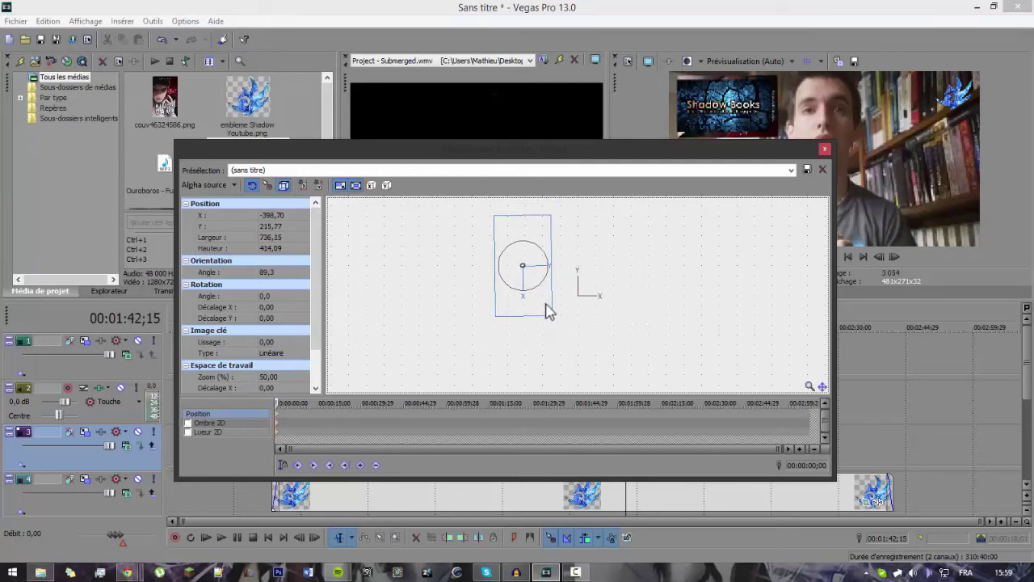
pyautogui.click(824, 149)
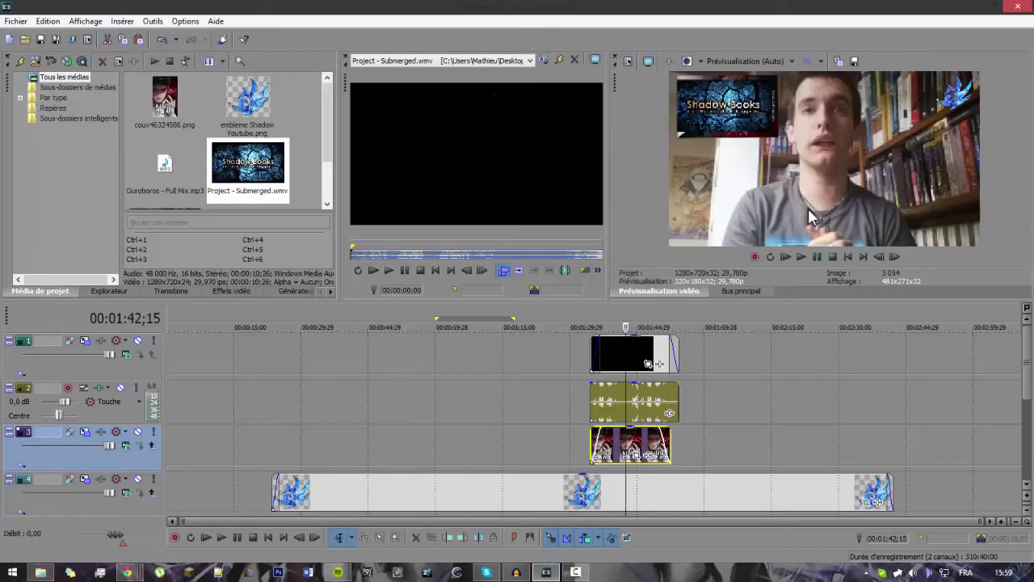
# Step: Play the overlapping cover and Shadow Books clips from 00:01:34;17
pyautogui.click(588, 316)
pyautogui.press('space')
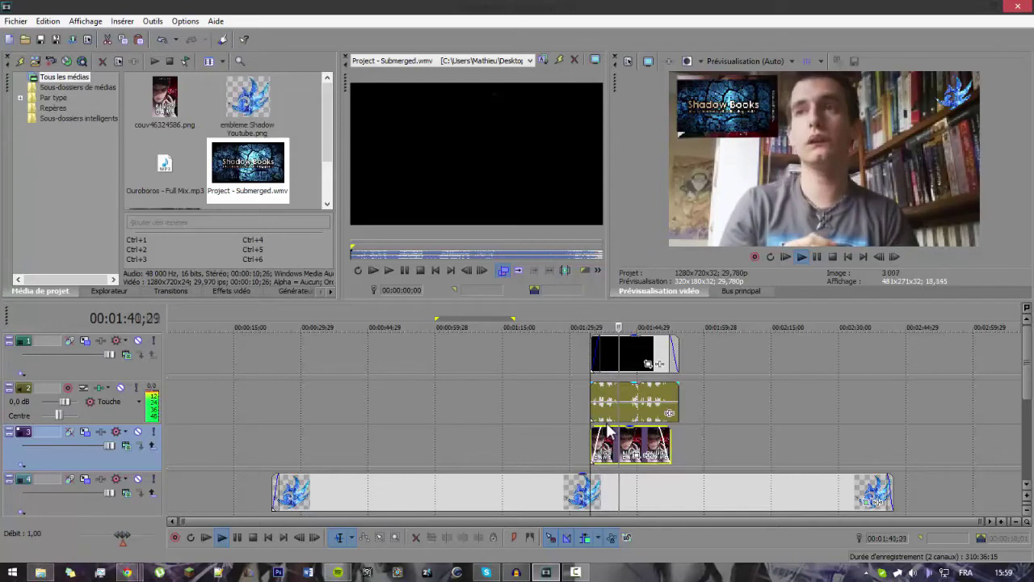
pyautogui.press('space')
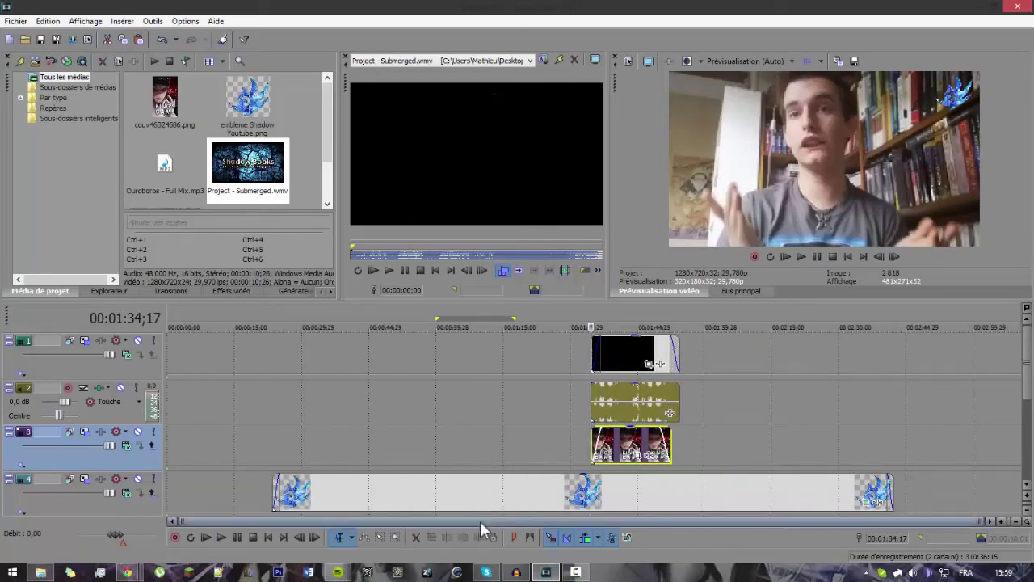
# Step: Browse the available video effects, viewing the presets of Ajout de bruit and Flou en étoile
pyautogui.click(171, 291)
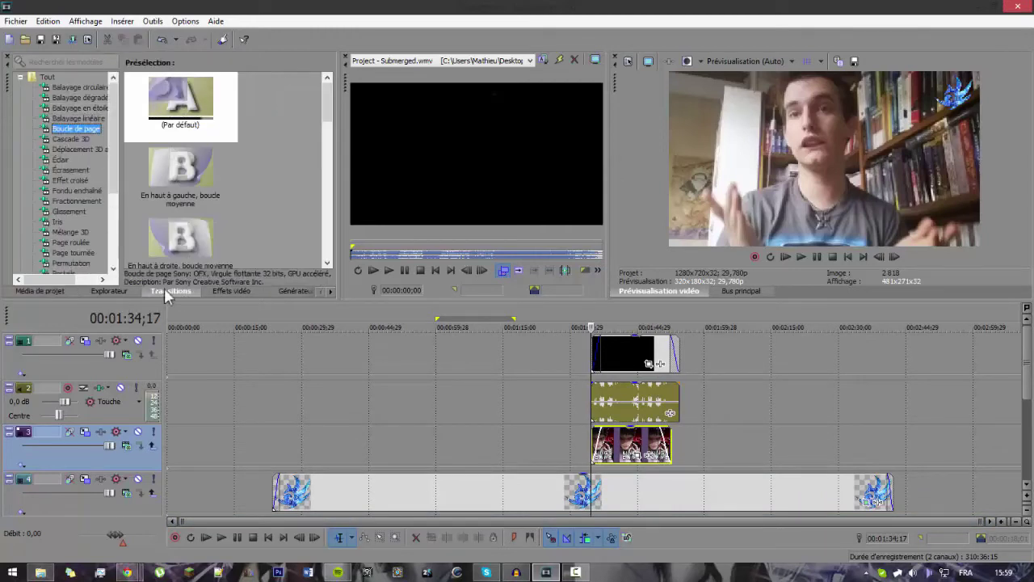
pyautogui.click(221, 292)
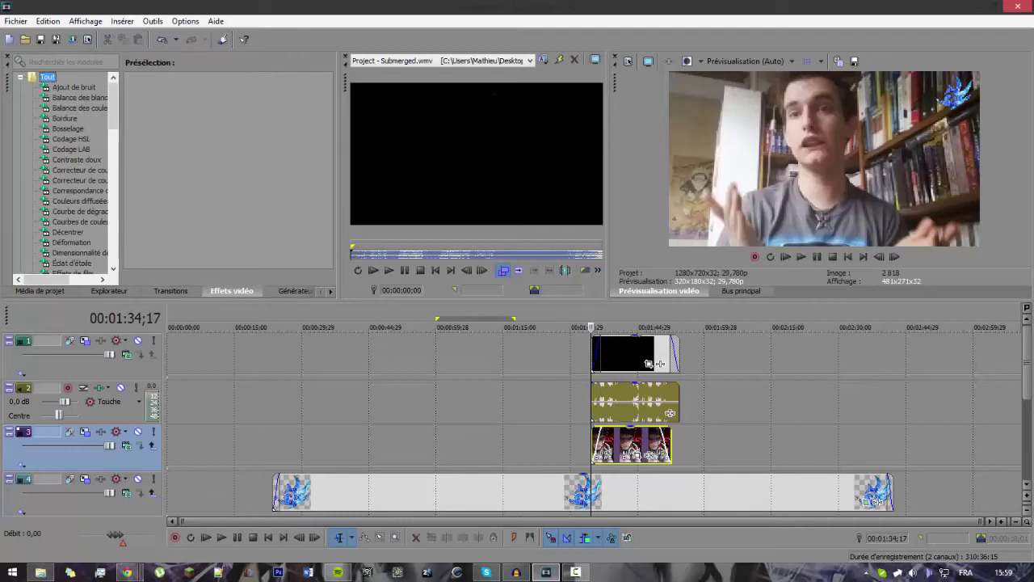
pyautogui.moveTo(1022, 353); pyautogui.dragTo(1028, 384)
pyautogui.click(73, 86)
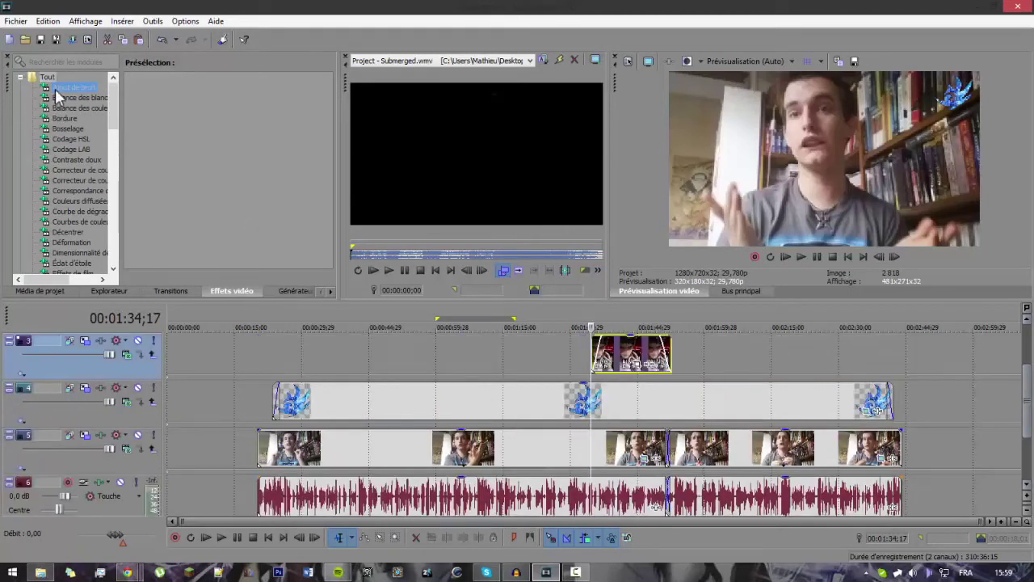
pyautogui.scroll(-1, 65, 194)
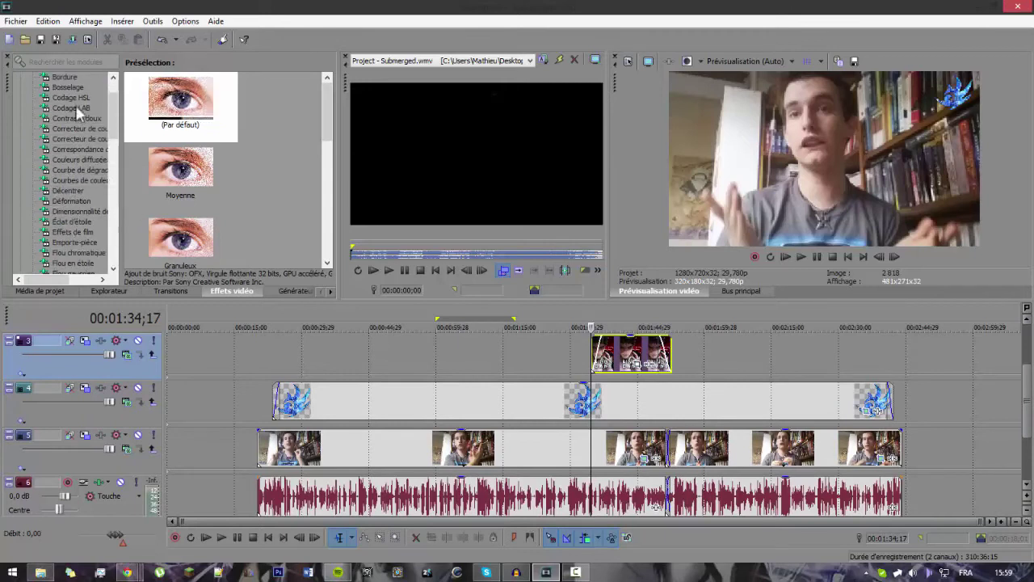
pyautogui.click(75, 263)
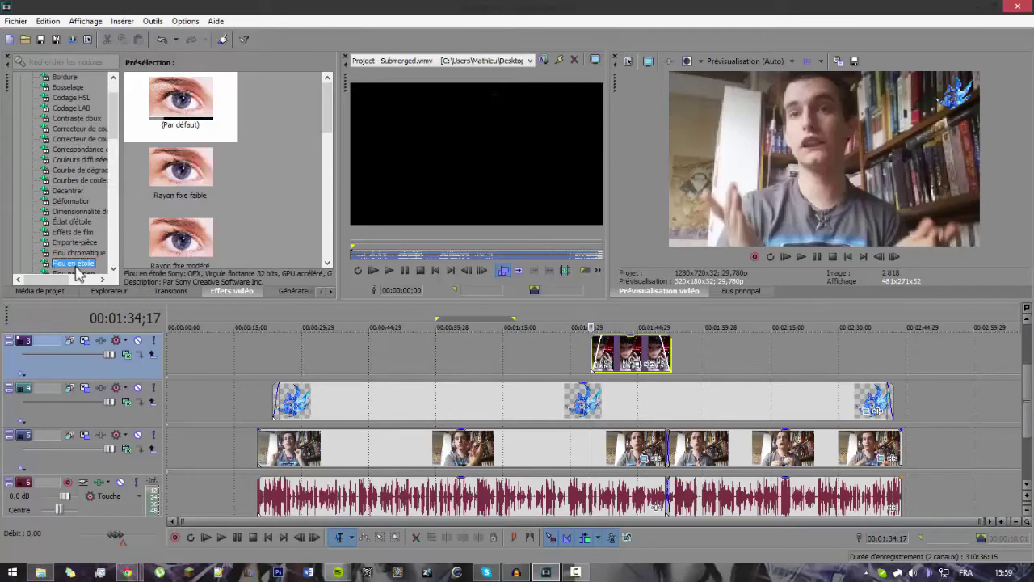
pyautogui.scroll(-2, 81, 252)
pyautogui.scroll(-4, 77, 253)
pyautogui.scroll(-3, 68, 253)
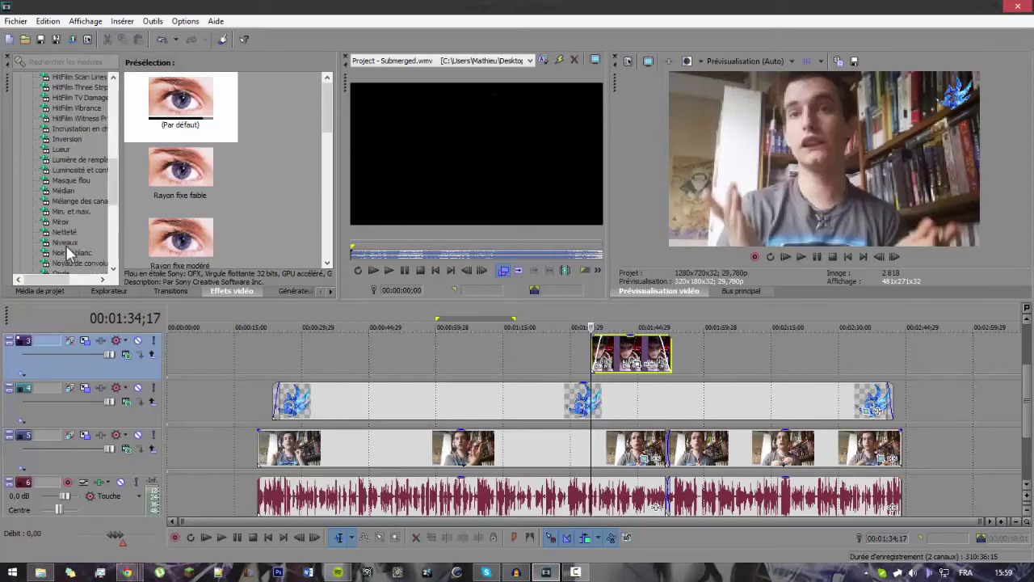
pyautogui.scroll(-1, 73, 251)
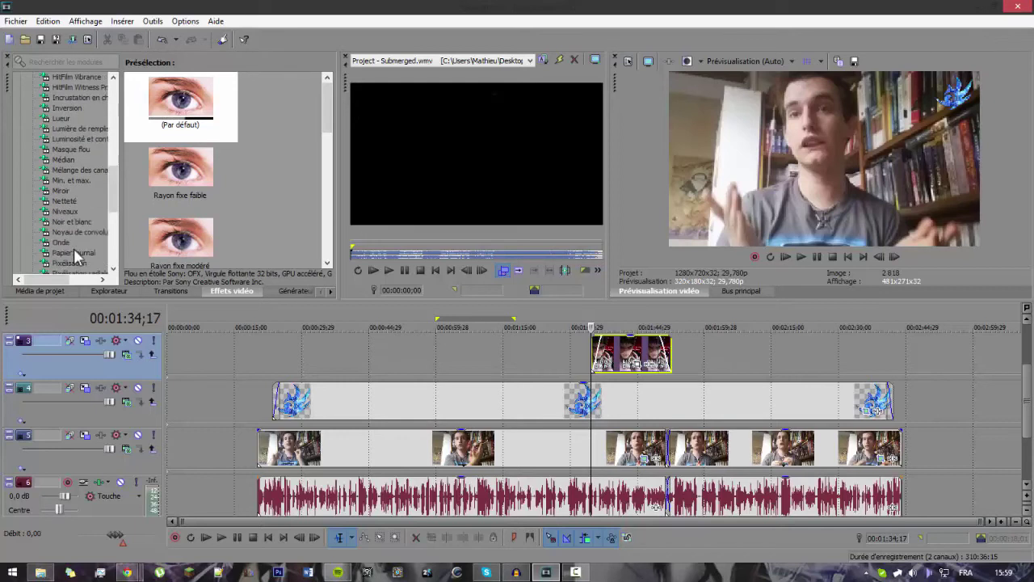
pyautogui.scroll(-1, 79, 270)
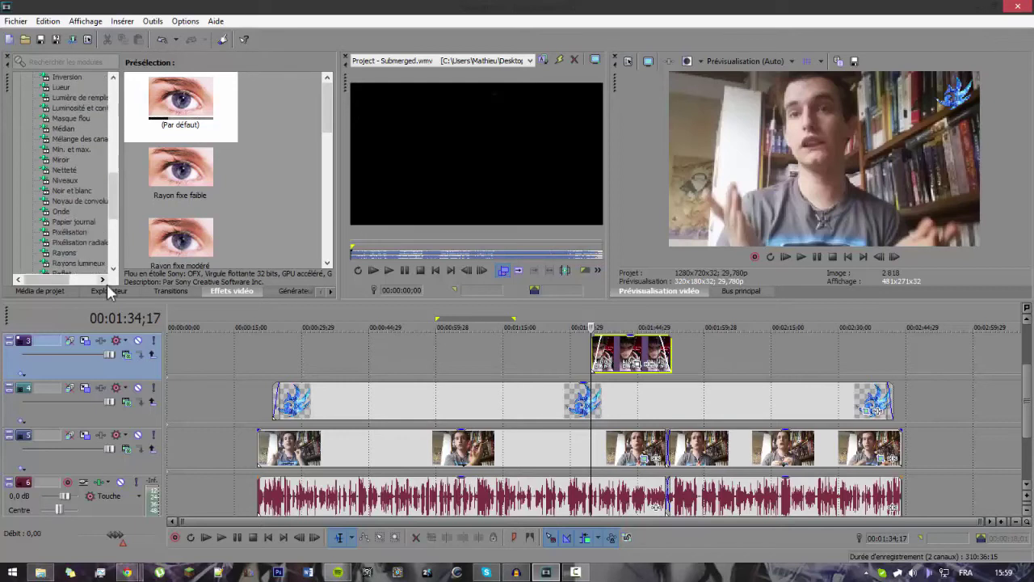
pyautogui.scroll(-2, 97, 242)
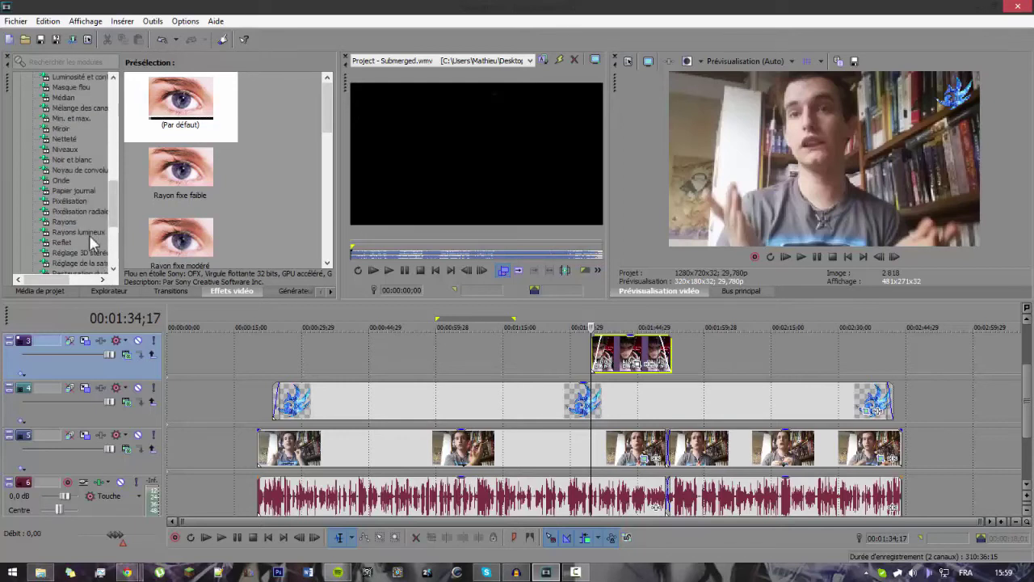
# Step: Apply the default Sépia effect to the first part of the main clip and move its settings window clear of the preview
pyautogui.click(58, 253)
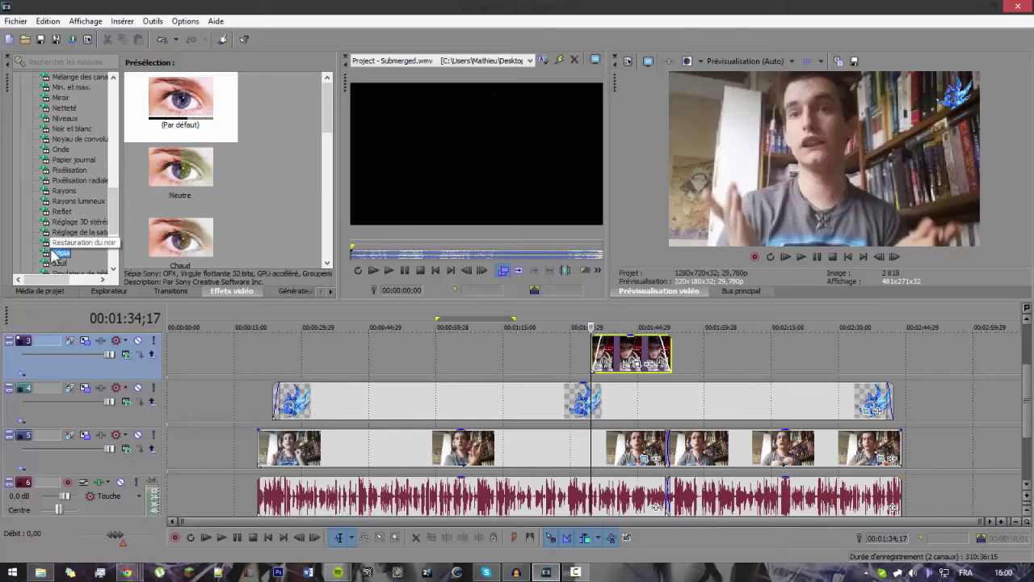
pyautogui.moveTo(82, 246); pyautogui.dragTo(341, 449)
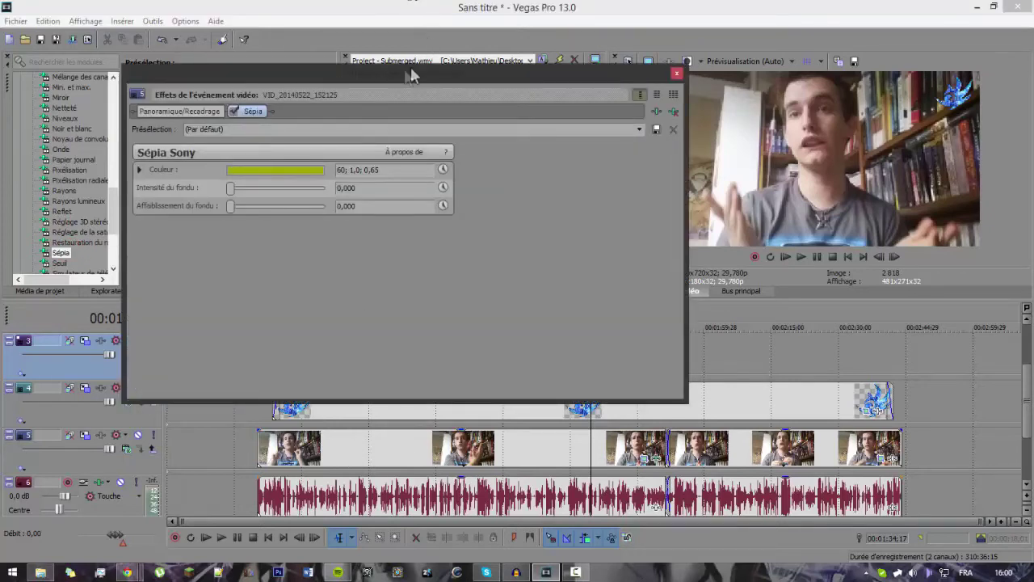
pyautogui.moveTo(323, 78); pyautogui.dragTo(278, 66)
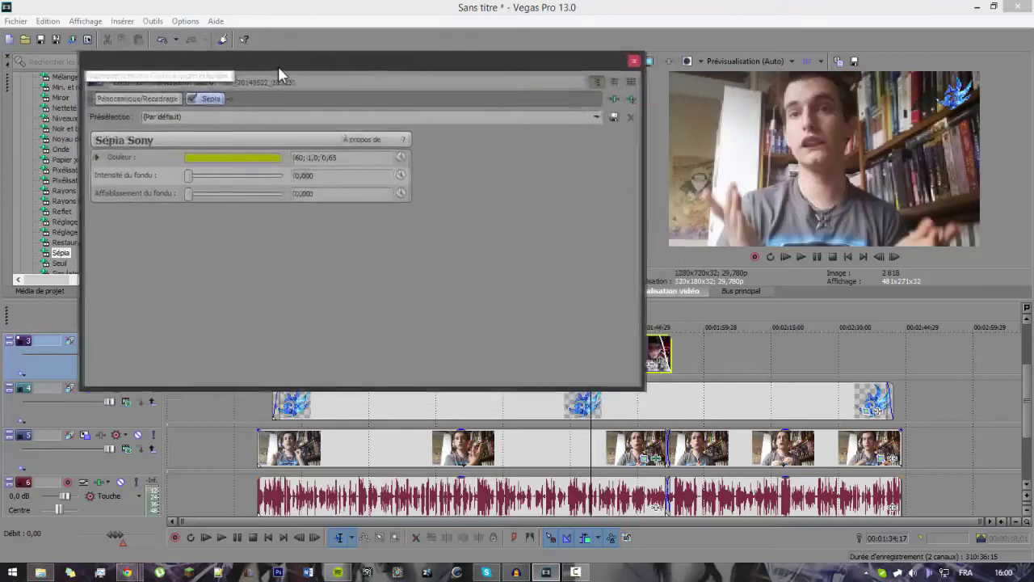
# Step: Set the Sépia effect's colour to grey (0; 0,0; 0,66) and its fade intensity to 0,054, and close its settings
pyautogui.click(211, 156)
pyautogui.moveTo(253, 234)
pyautogui.mouseDown()
pyautogui.moveTo(151, 234)
pyautogui.moveTo(168, 251)
pyautogui.moveTo(108, 326)
pyautogui.moveTo(113, 235)
pyautogui.mouseUp()
pyautogui.moveTo(272, 303); pyautogui.dragTo(275, 324)
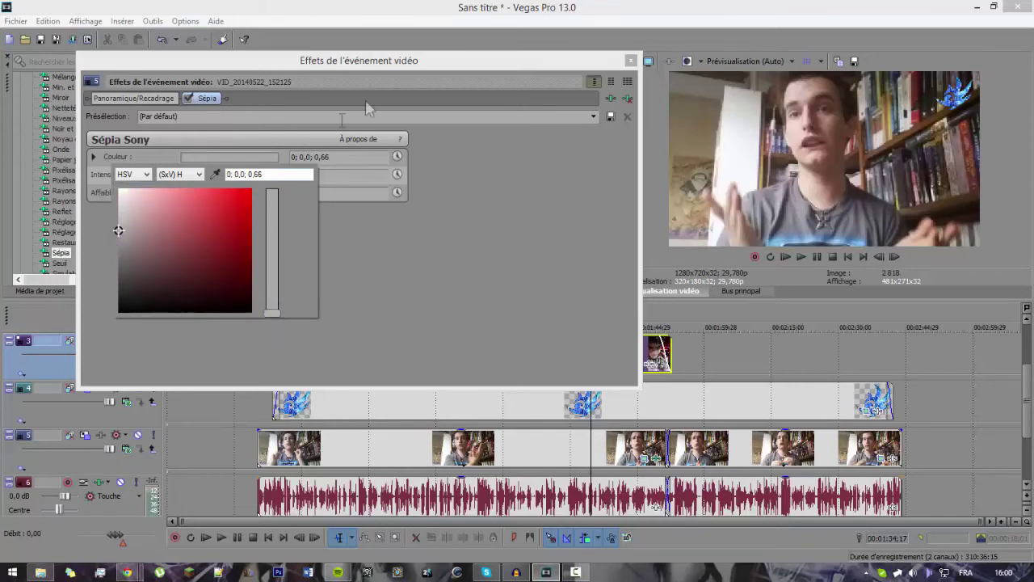
pyautogui.click(424, 101)
pyautogui.moveTo(186, 177)
pyautogui.mouseDown()
pyautogui.moveTo(208, 178)
pyautogui.moveTo(188, 178)
pyautogui.mouseUp()
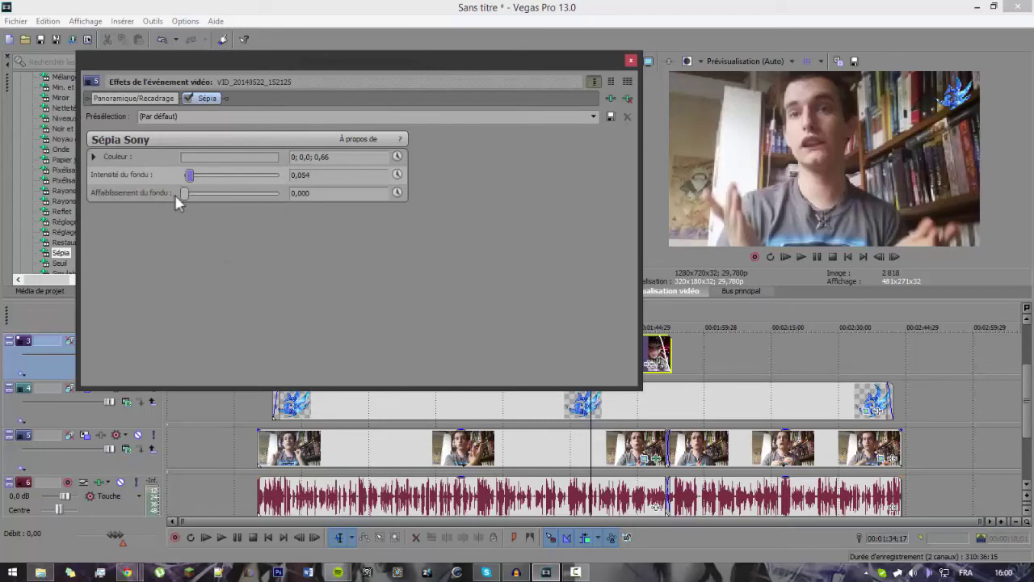
pyautogui.click(631, 61)
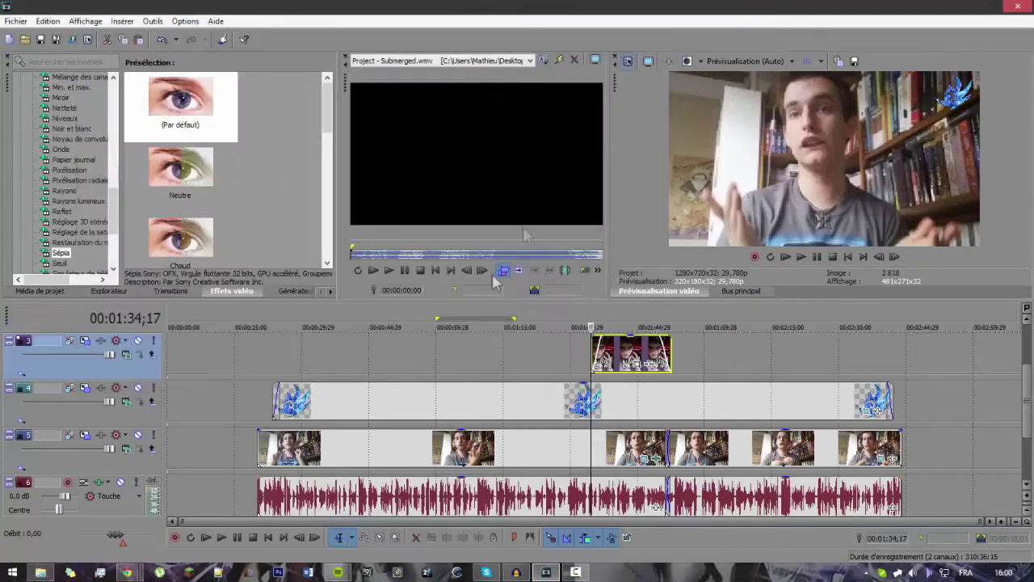
# Step: Play the first part of the main clip from about 00:00:28;20 to review the effect, pausing at 00:00:34;10
pyautogui.click(296, 325)
pyautogui.press('space')
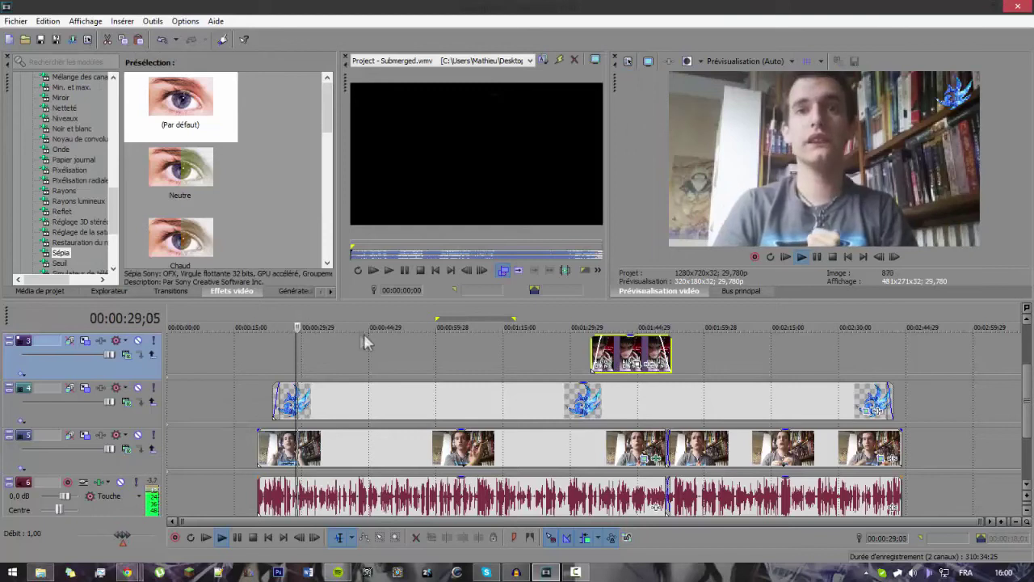
pyautogui.rightClick(356, 461)
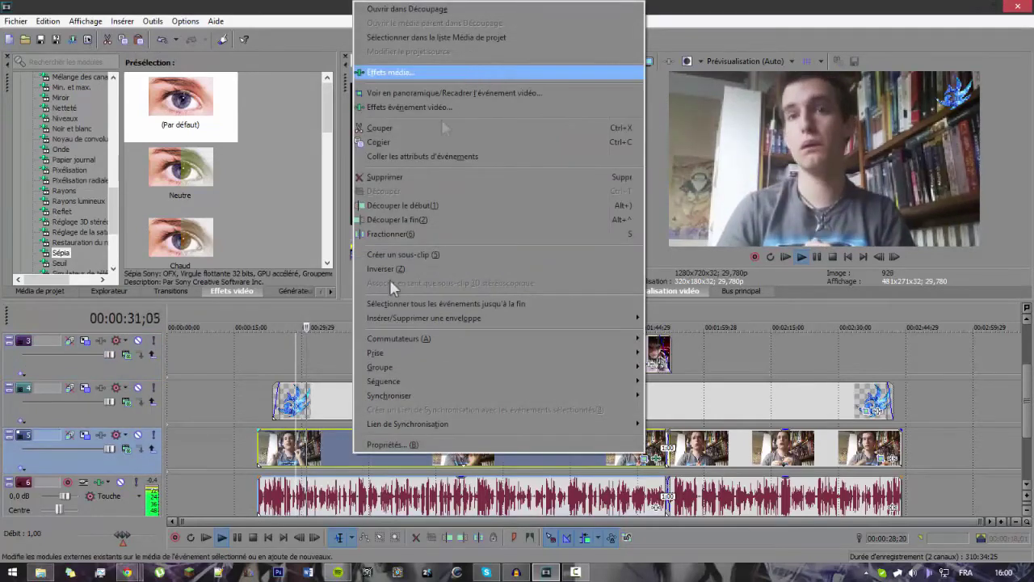
pyautogui.click(743, 178)
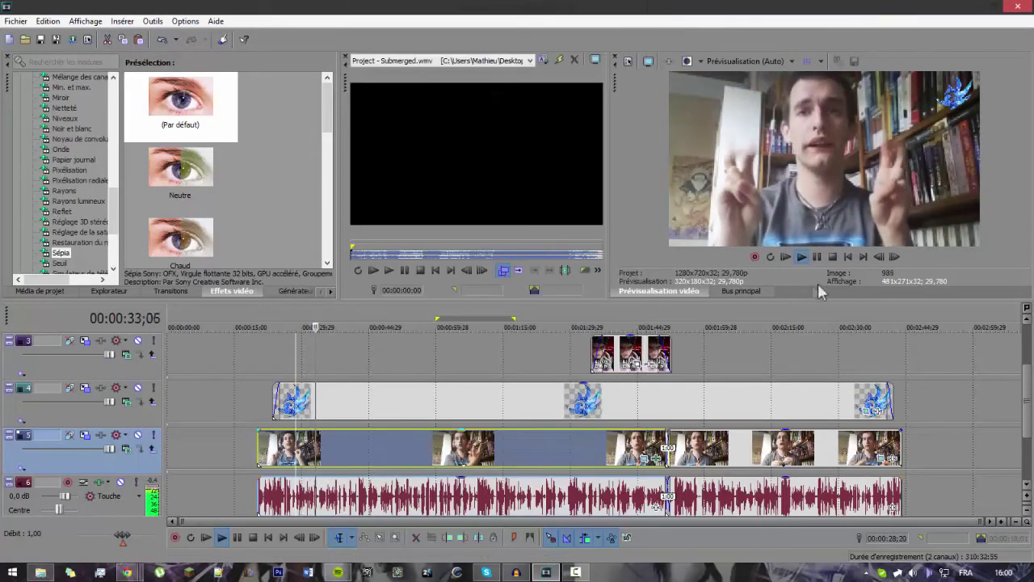
pyautogui.click(818, 257)
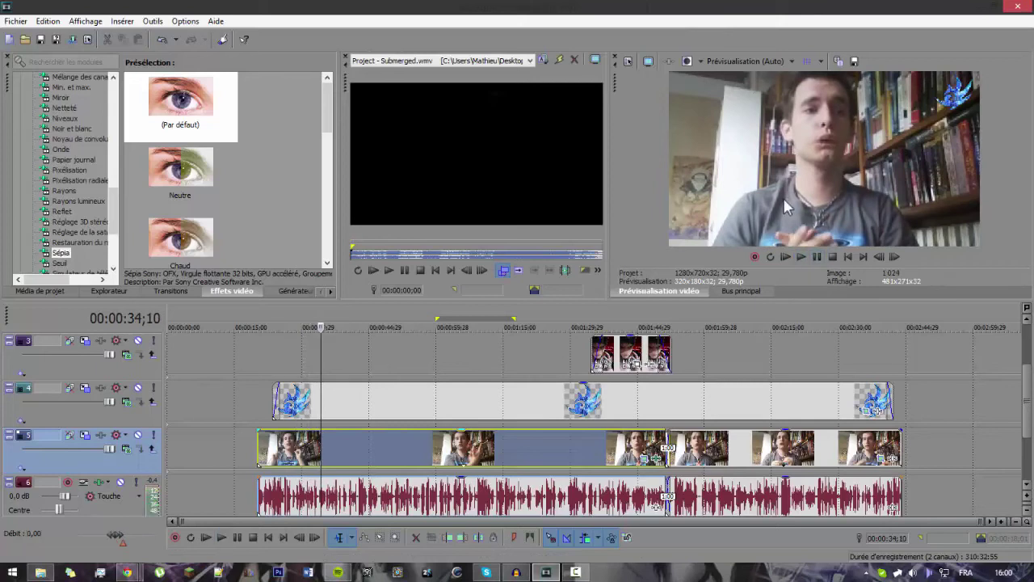
# Step: View the media effects chooser and the event effects settings of the main clip's first part, closing both without changes
pyautogui.rightClick(364, 455)
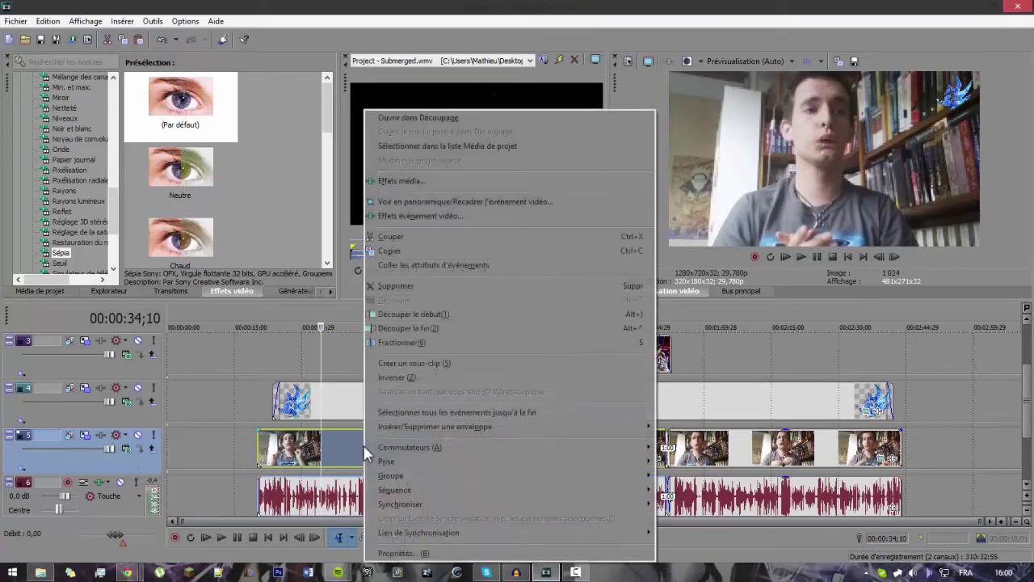
pyautogui.click(426, 185)
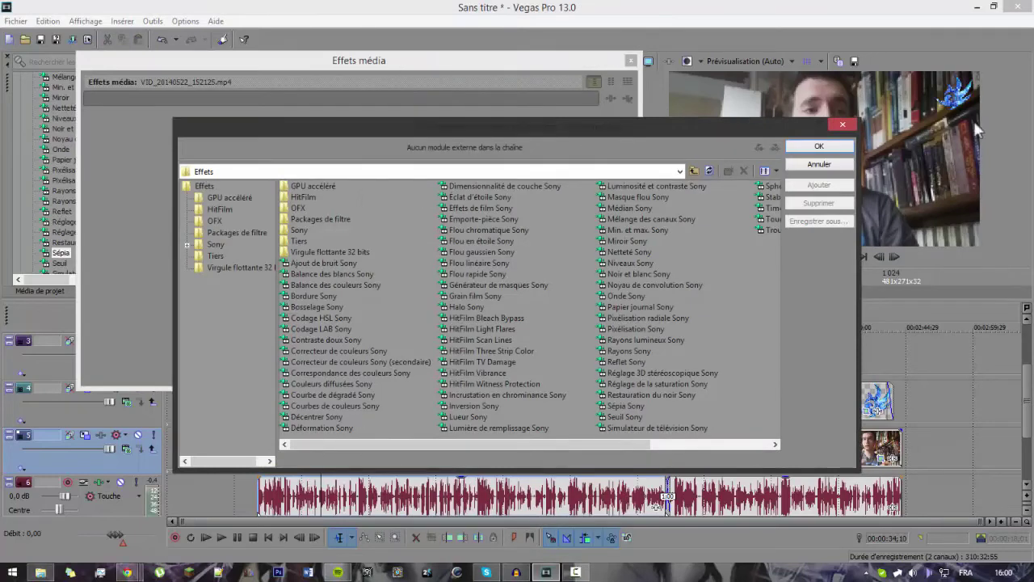
pyautogui.click(843, 125)
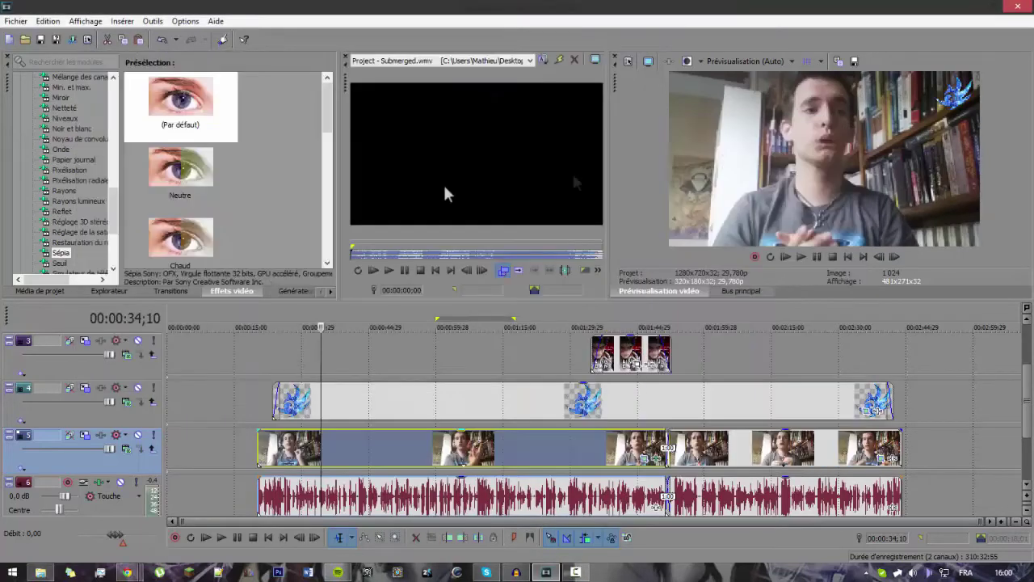
pyautogui.rightClick(342, 451)
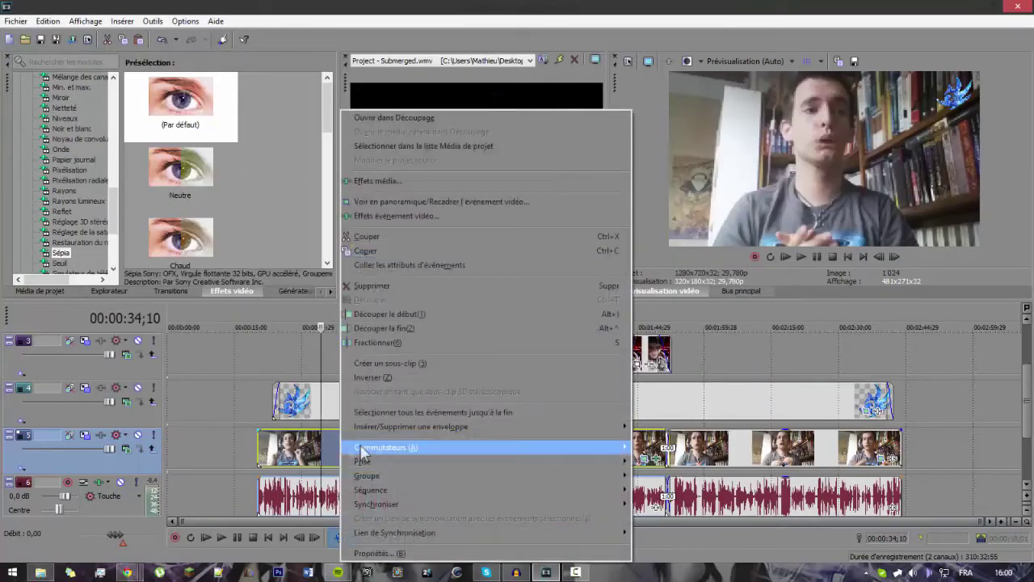
pyautogui.click(450, 218)
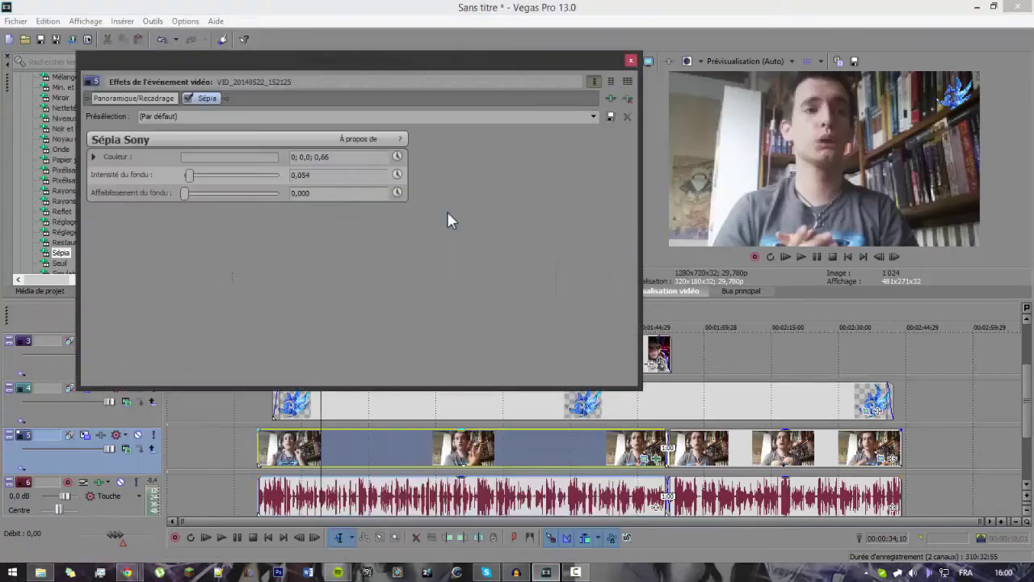
pyautogui.click(631, 59)
# Step: Set the Sépia effect's fade intensity to 0,395 and fade attenuation to 0,197 on the first part of the main clip
pyautogui.rightClick(359, 454)
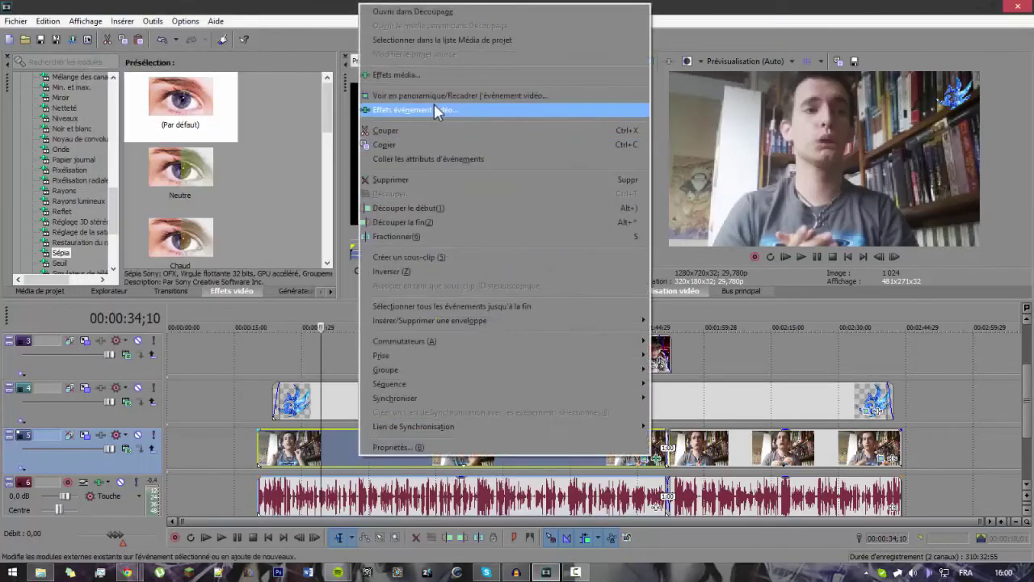
pyautogui.click(426, 115)
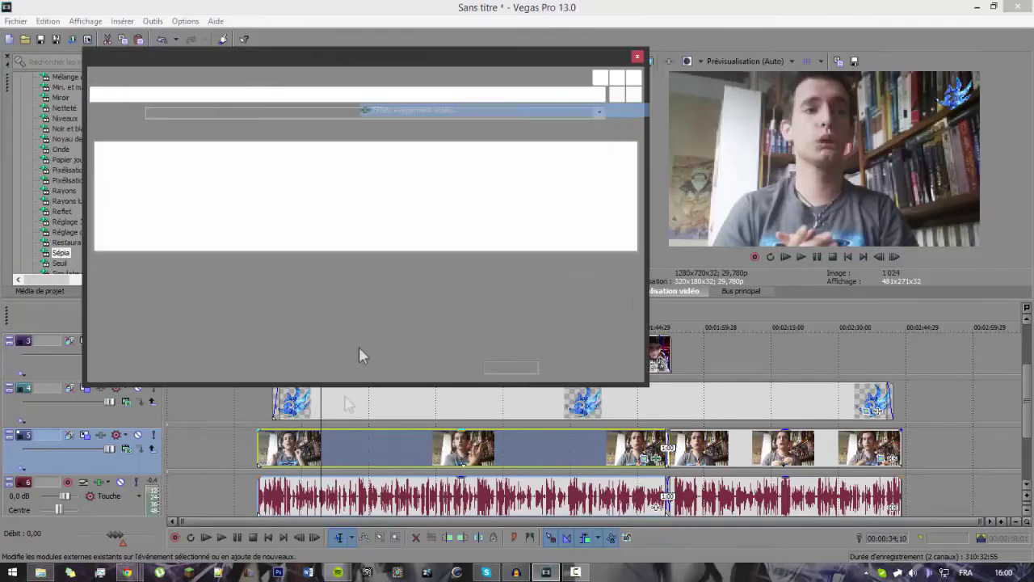
pyautogui.moveTo(226, 171); pyautogui.dragTo(215, 189)
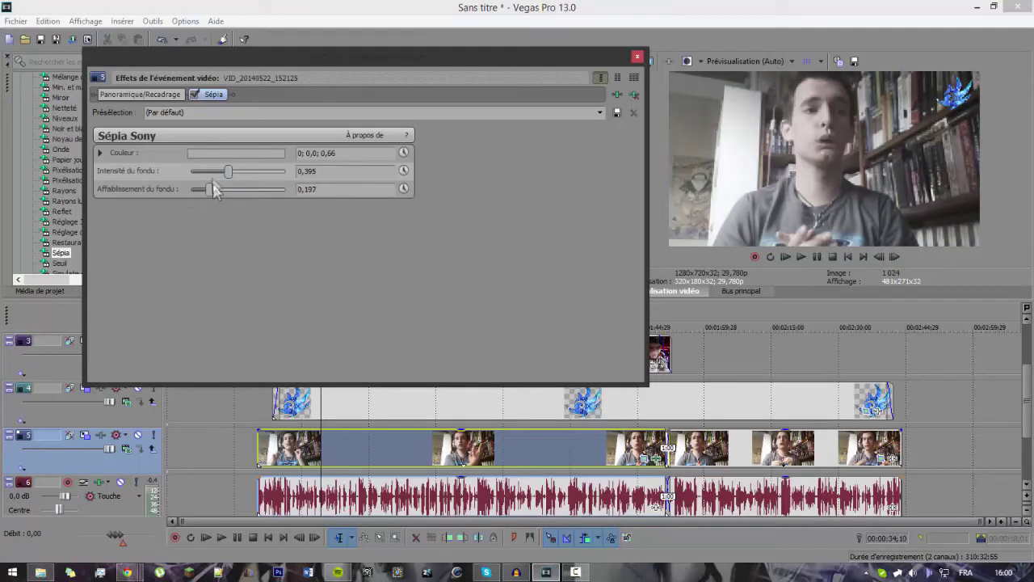
# Step: Toggle the Sépia effect off and on to compare the preview, view the event's pan/crop settings and close the window
pyautogui.click(194, 95)
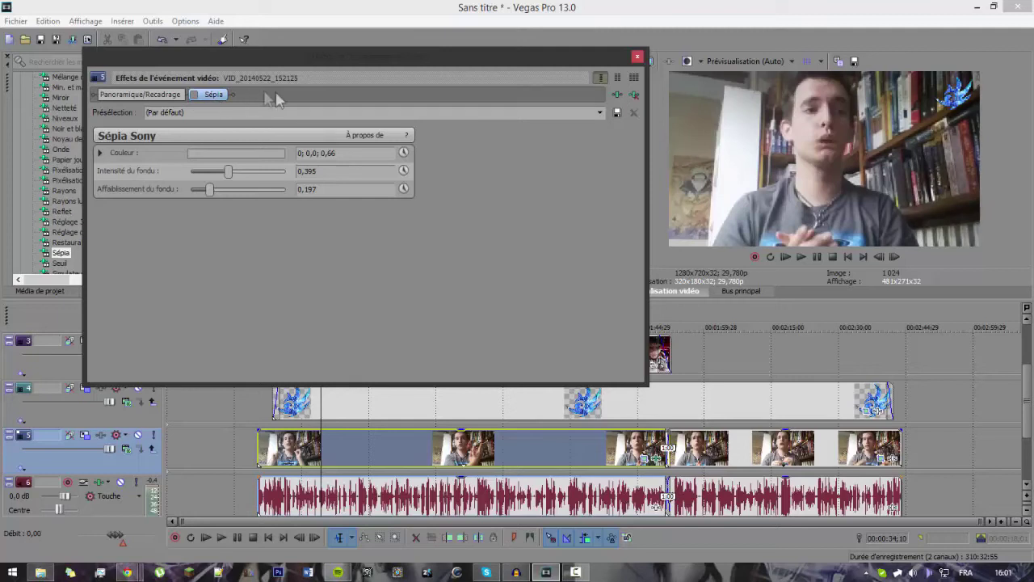
pyautogui.click(225, 95)
pyautogui.click(176, 95)
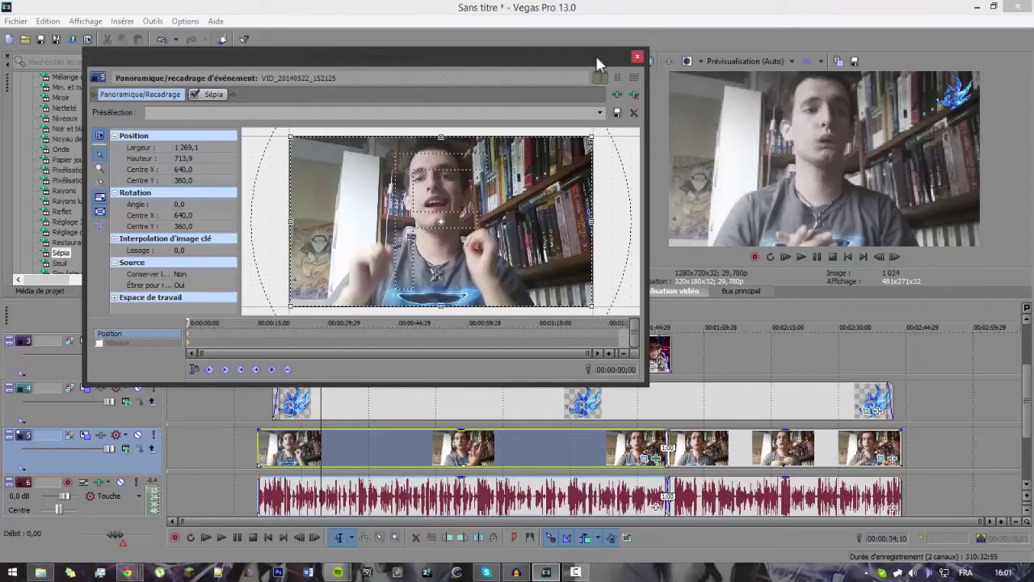
pyautogui.click(639, 57)
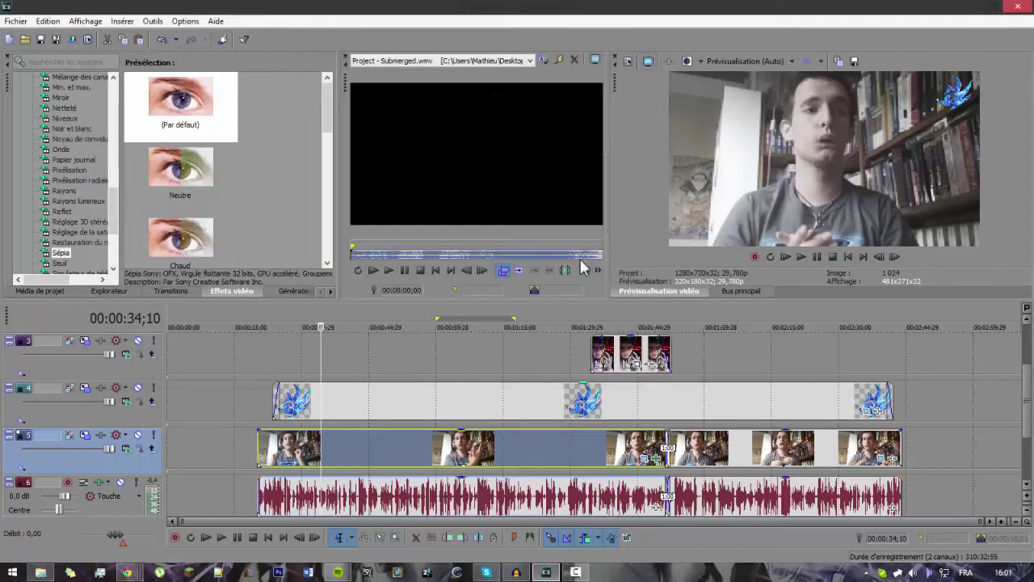
# Step: Change the first main clip's Sépia colour to red (0; 0,94; 0,94) and its fade intensity to 0,551, and close the settings
pyautogui.rightClick(339, 451)
pyautogui.click(436, 216)
pyautogui.click(232, 154)
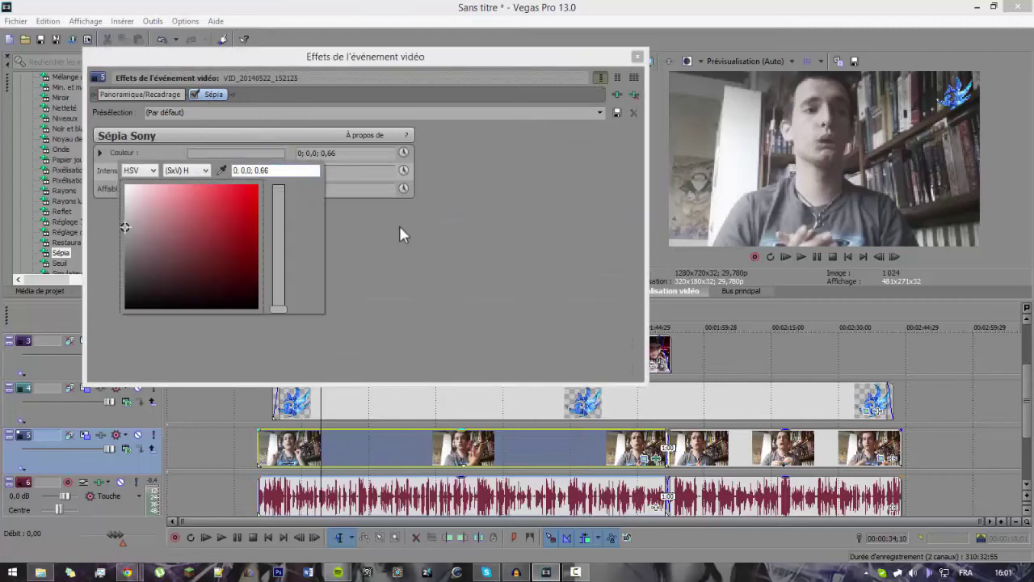
pyautogui.moveTo(235, 230); pyautogui.dragTo(253, 198)
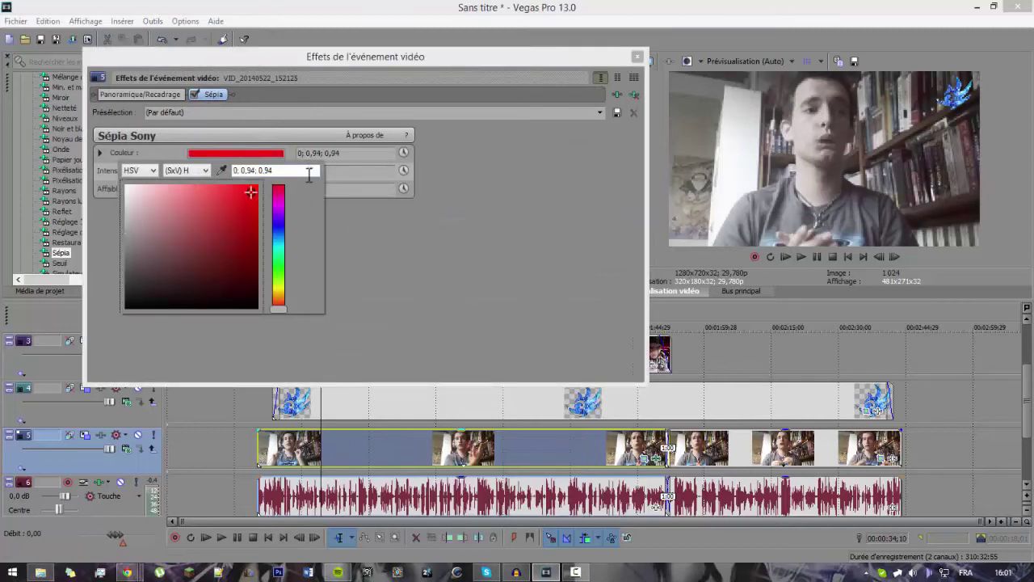
pyautogui.click(380, 265)
pyautogui.moveTo(231, 176); pyautogui.dragTo(242, 175)
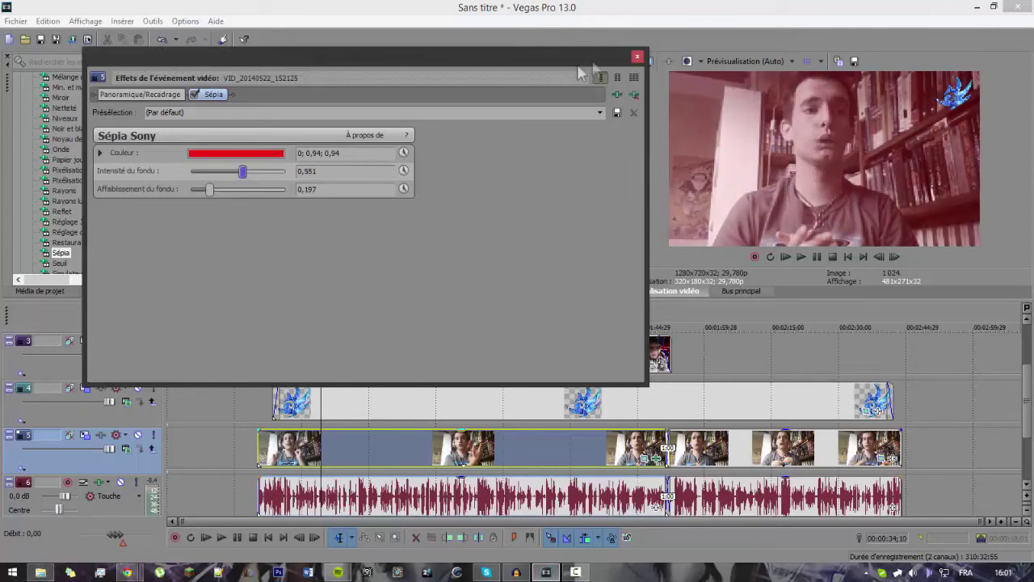
pyautogui.click(637, 55)
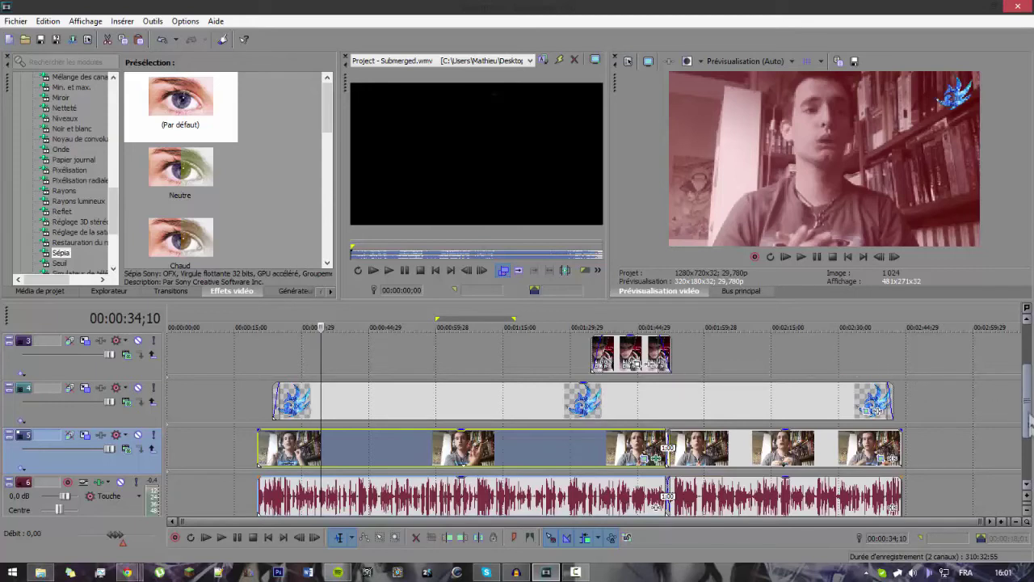
# Step: Insert a new empty video track above all the existing tracks
pyautogui.scroll(-3, 1029, 421)
pyautogui.rightClick(739, 503)
pyautogui.click(808, 534)
pyautogui.scroll(2, 806, 503)
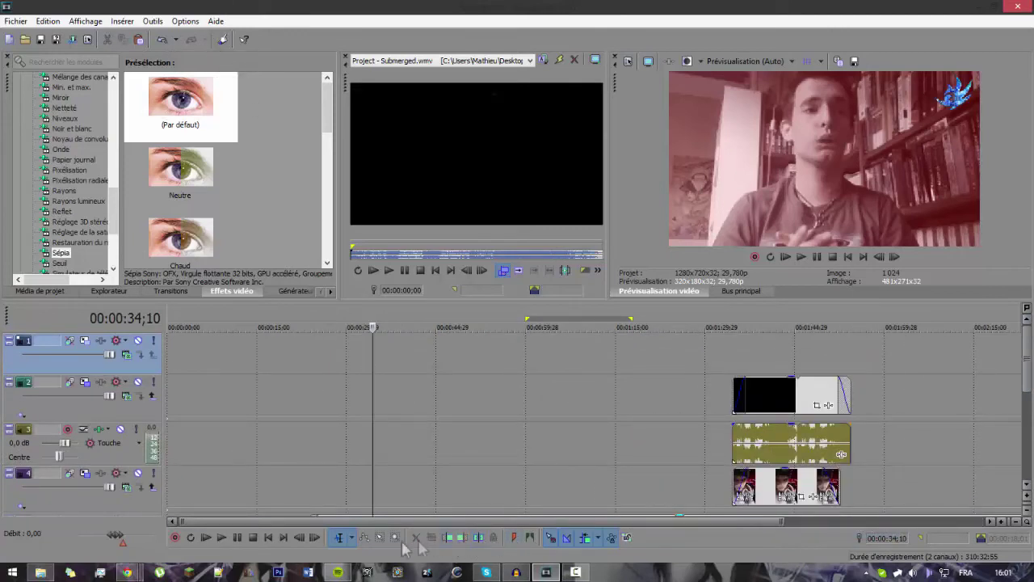
# Step: Insert a text media event at 00:01:05;06 on the new empty track and enlarge its generator window
pyautogui.rightClick(523, 354)
pyautogui.click(700, 354)
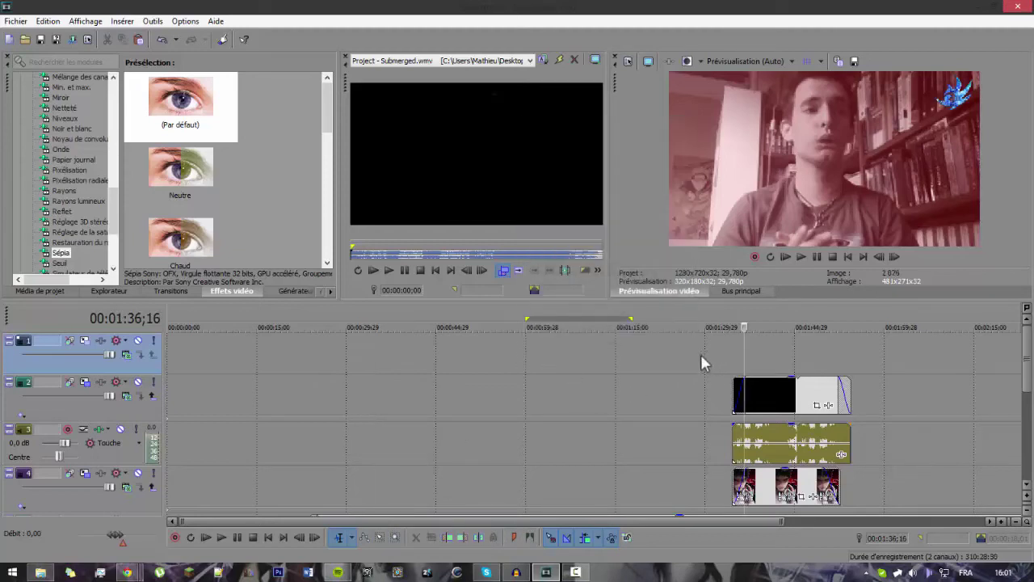
pyautogui.click(557, 350)
pyautogui.rightClick(575, 350)
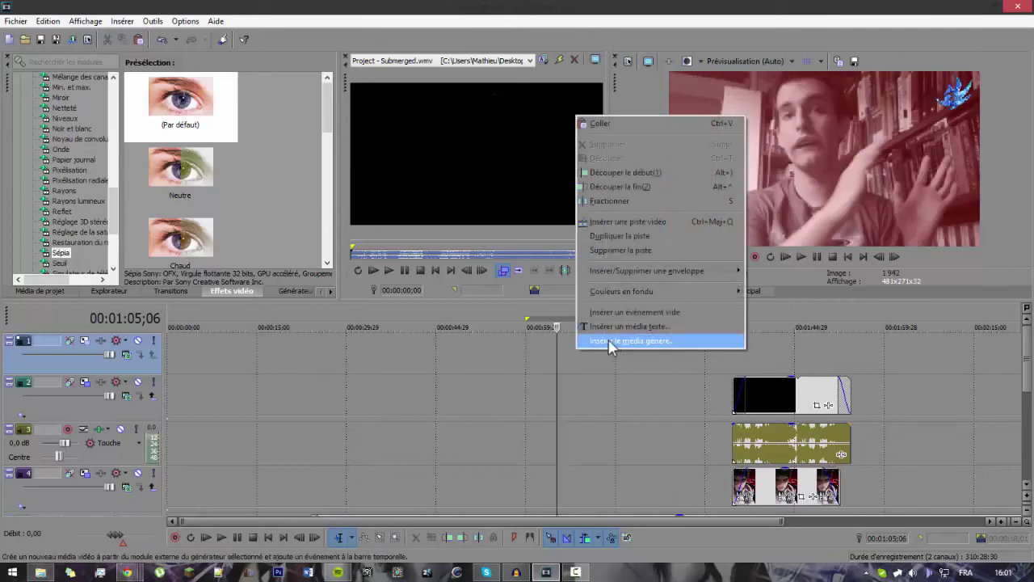
pyautogui.click(627, 327)
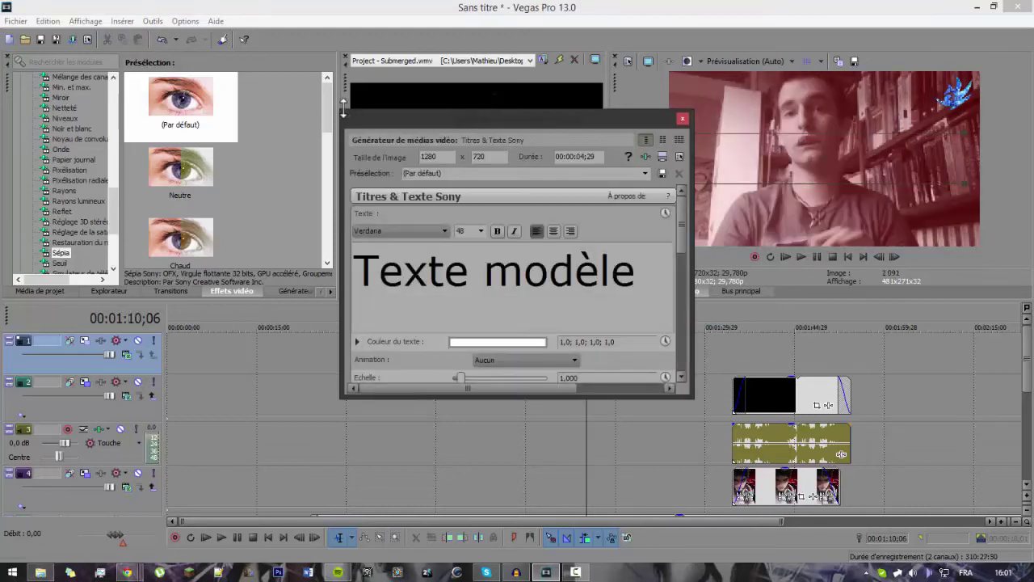
pyautogui.moveTo(342, 110); pyautogui.dragTo(221, 83)
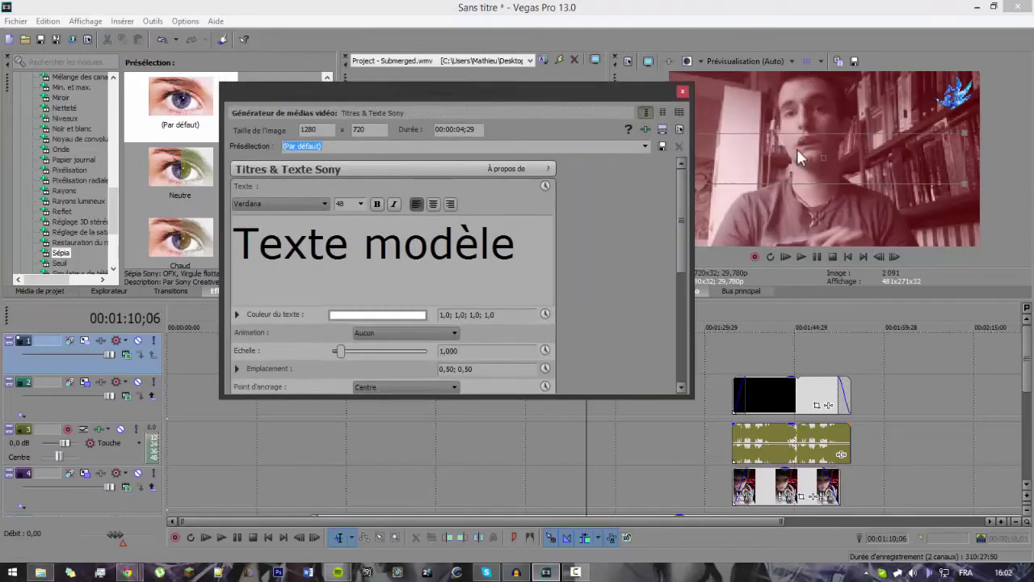
# Step: Replace the sample title with "Test" and set the text colour to 1,0; 0,99; 0,99; 1,0
pyautogui.tripleClick(508, 235)
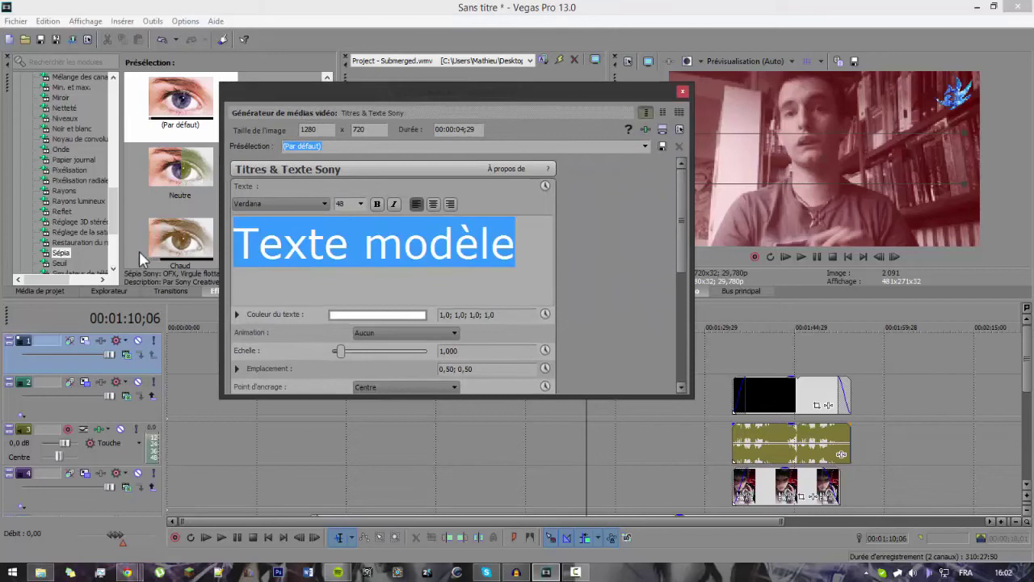
pyautogui.write('Test')
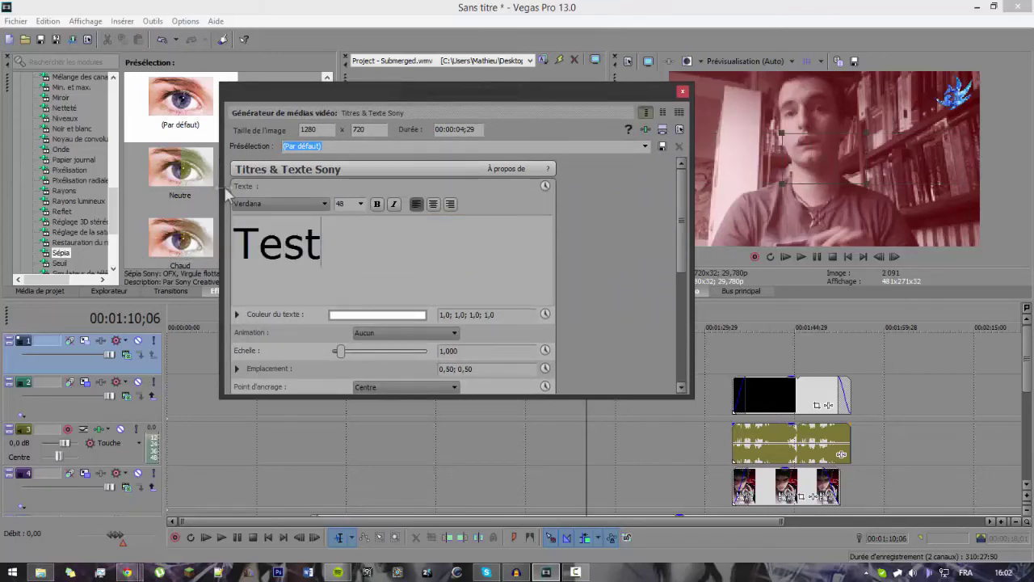
pyautogui.click(380, 314)
pyautogui.click(395, 356)
pyautogui.moveTo(388, 354)
pyautogui.mouseDown()
pyautogui.moveTo(374, 351)
pyautogui.moveTo(398, 350)
pyautogui.mouseUp()
pyautogui.click(391, 317)
# Step: Give the title the Éclair tournant et développé animation and a scale of 2,053, expand the advanced options and close the generator
pyautogui.click(377, 333)
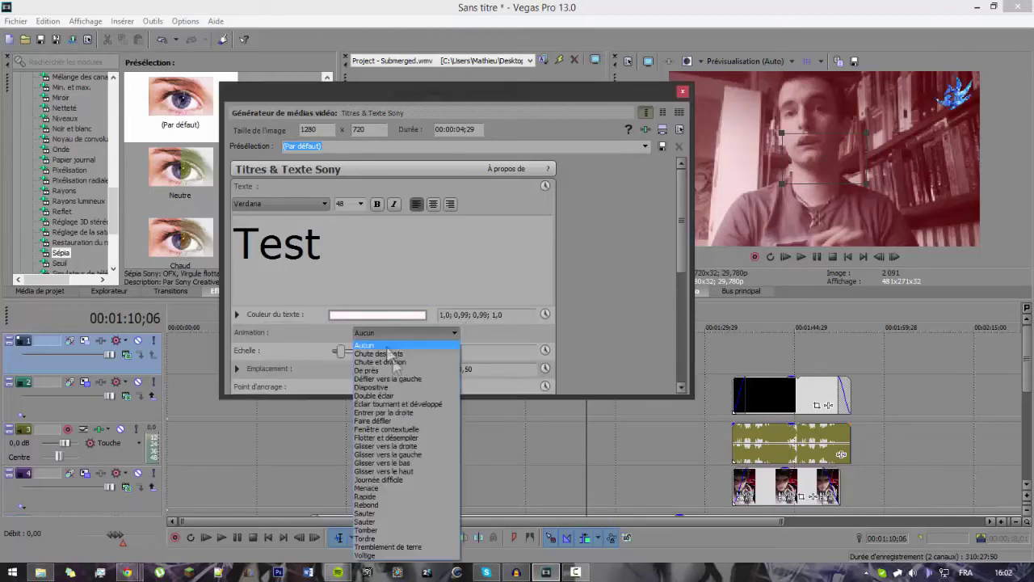
pyautogui.click(390, 351)
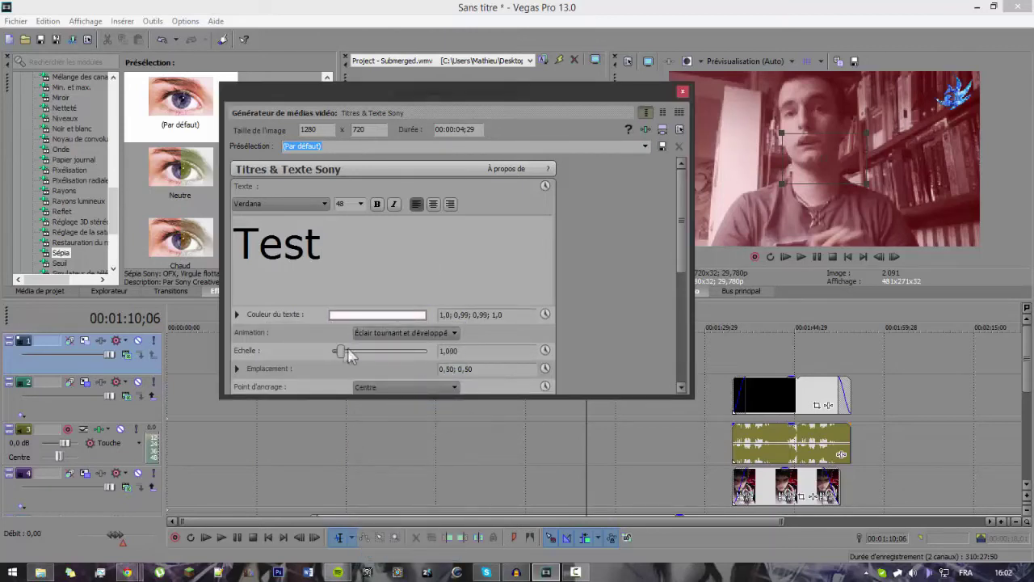
pyautogui.moveTo(346, 358); pyautogui.dragTo(366, 356)
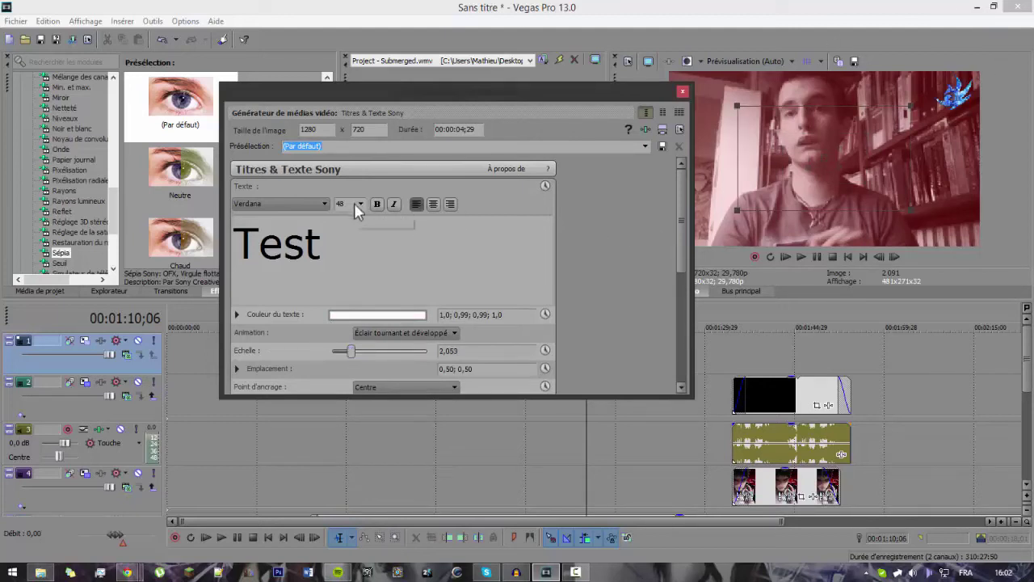
pyautogui.scroll(-3, 675, 198)
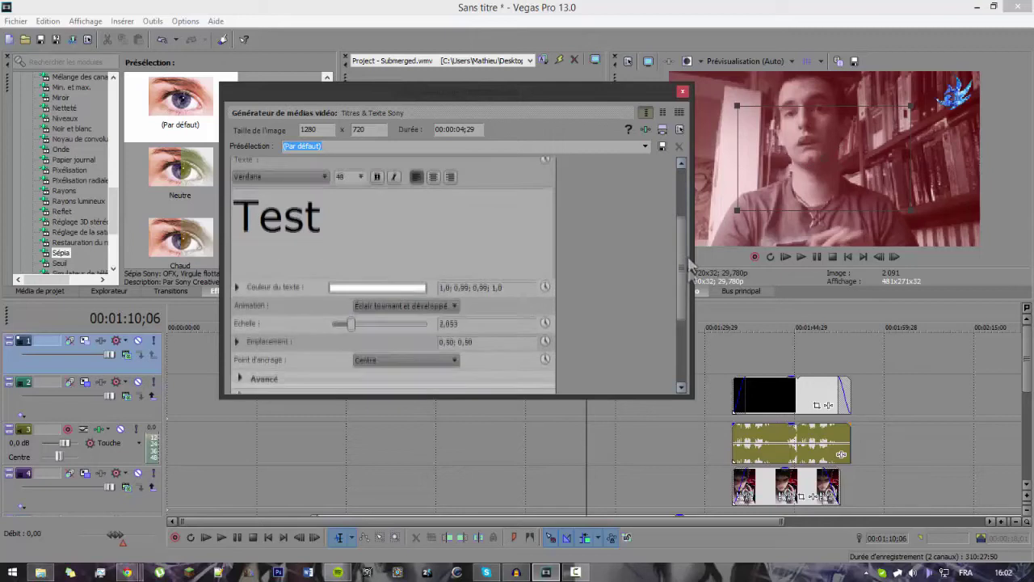
pyautogui.click(241, 344)
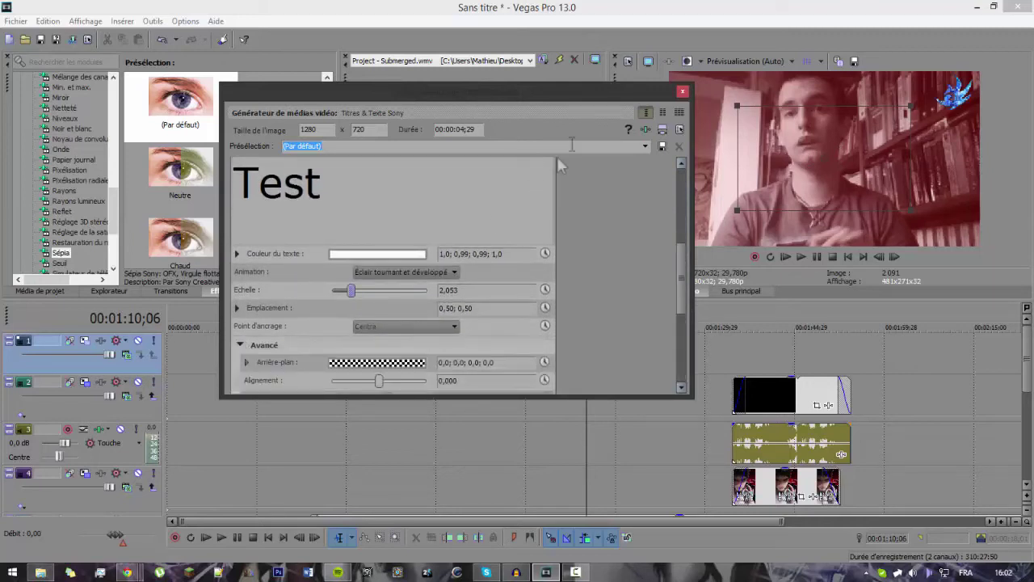
pyautogui.click(682, 91)
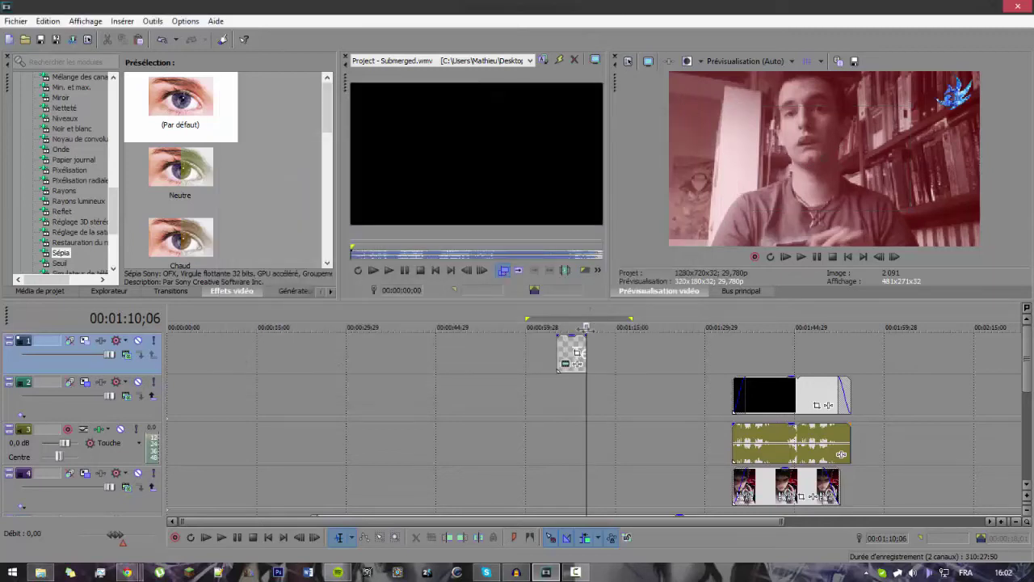
# Step: Reopen the "Test" title's generator, move the title over the bookcase beside the speaker, shrink it to a scale of 0,655 and close the generator
pyautogui.click(569, 314)
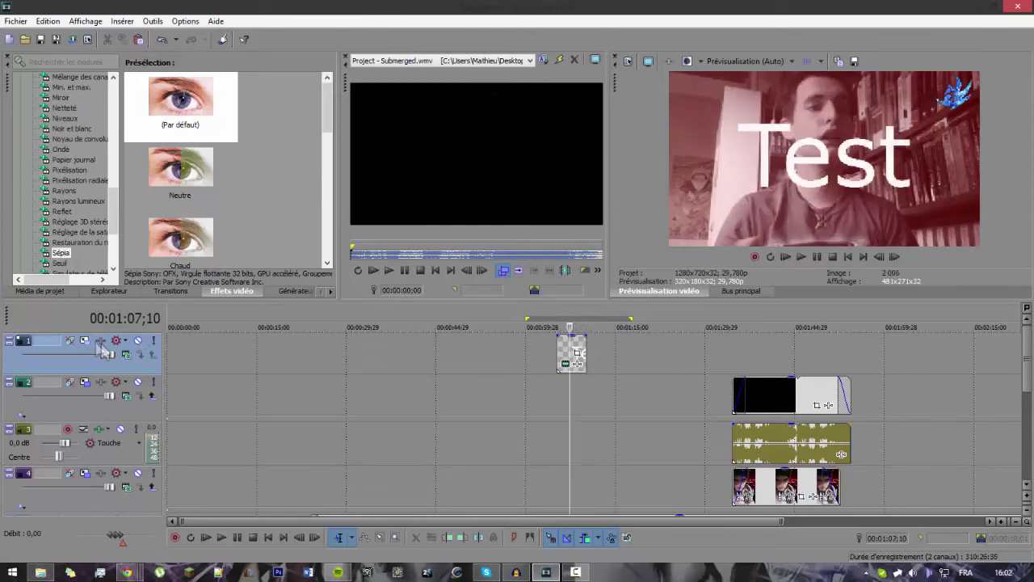
pyautogui.click(576, 365)
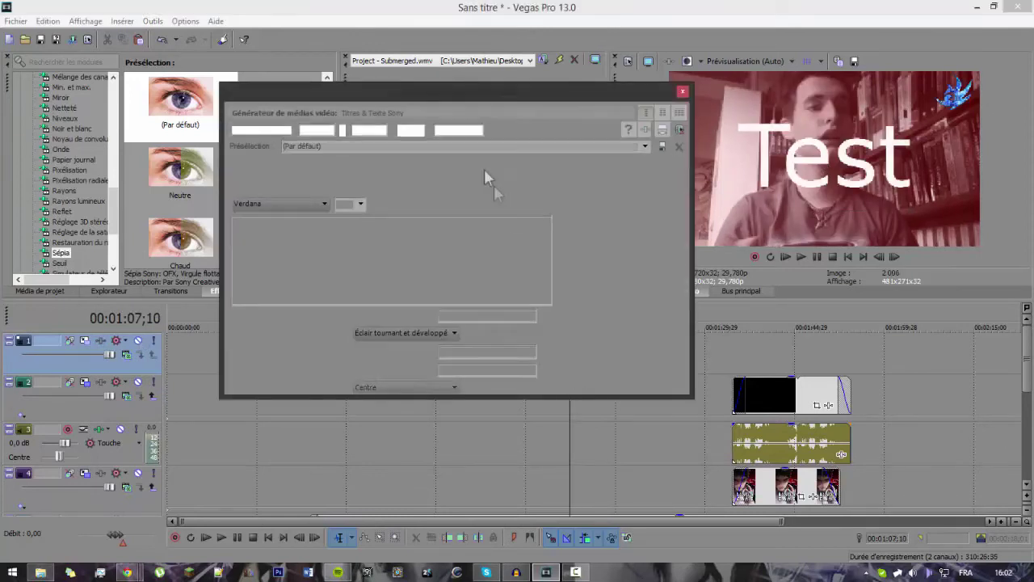
pyautogui.moveTo(442, 103); pyautogui.dragTo(354, 100)
pyautogui.moveTo(871, 143); pyautogui.dragTo(811, 113)
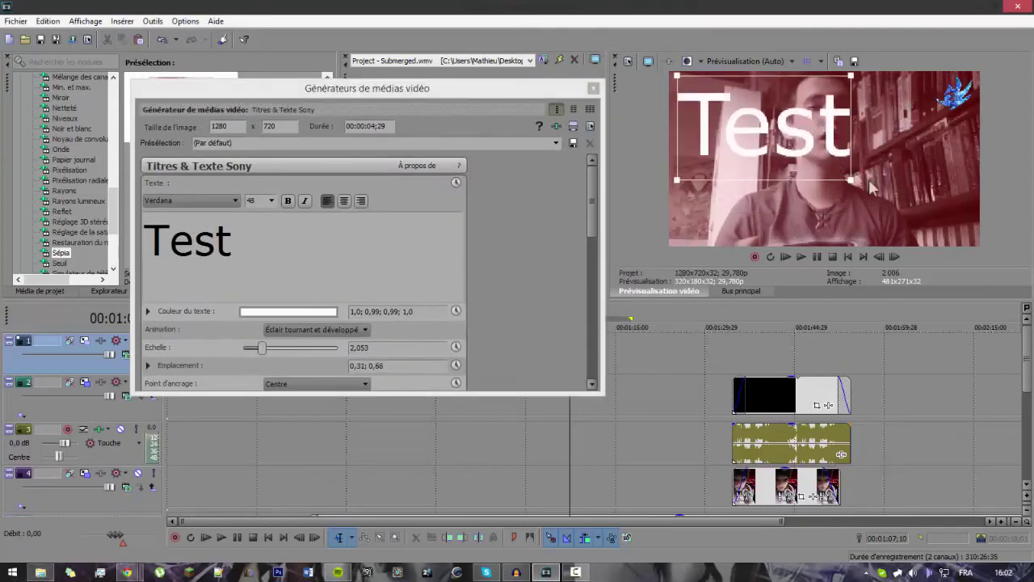
pyautogui.moveTo(851, 184); pyautogui.dragTo(746, 119)
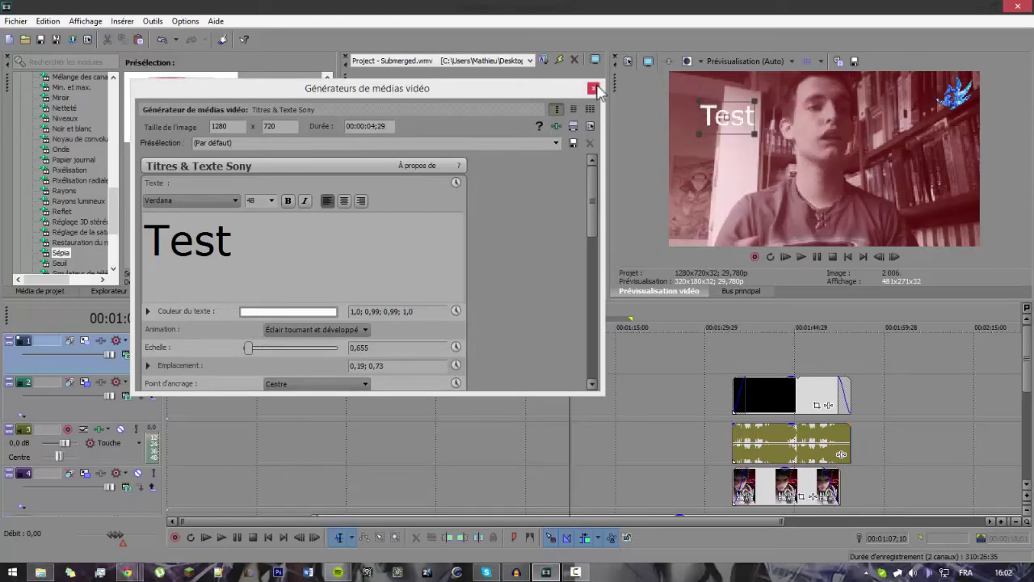
pyautogui.click(595, 87)
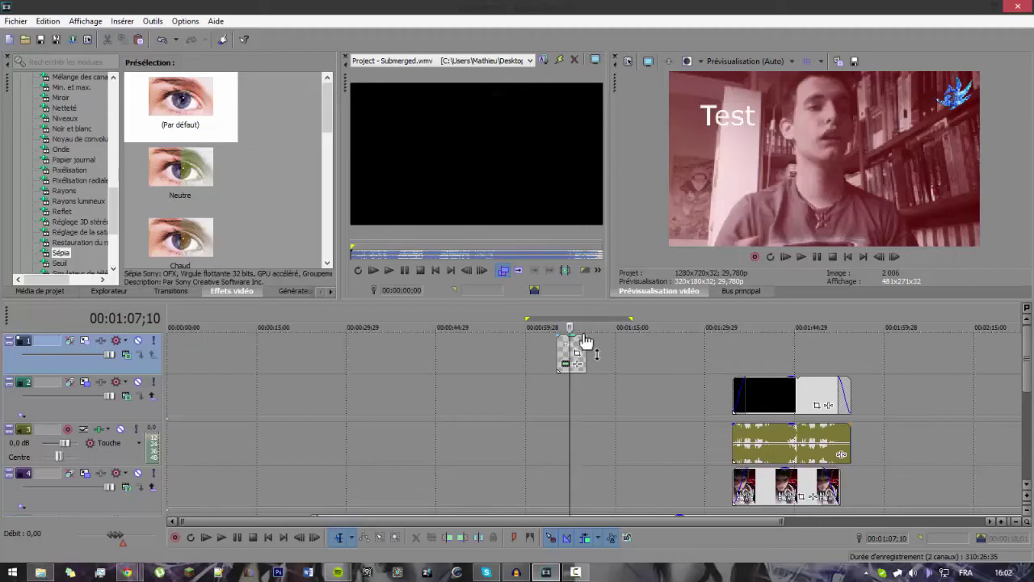
# Step: Add a fade-in and a fade-out to the title event and play its beginning from 00:01:05;06
pyautogui.moveTo(584, 332); pyautogui.dragTo(565, 333)
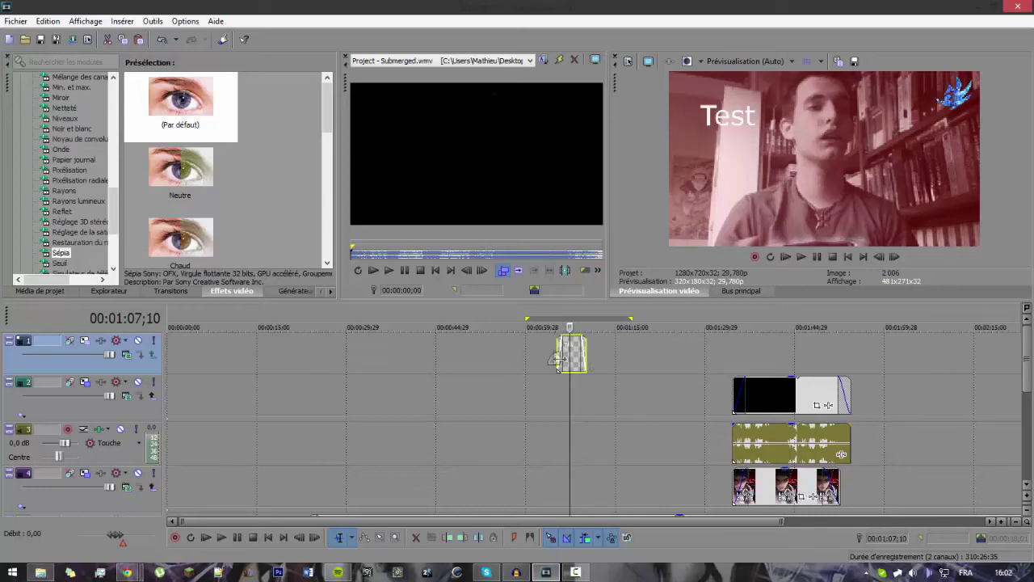
pyautogui.click(557, 314)
pyautogui.press('space')
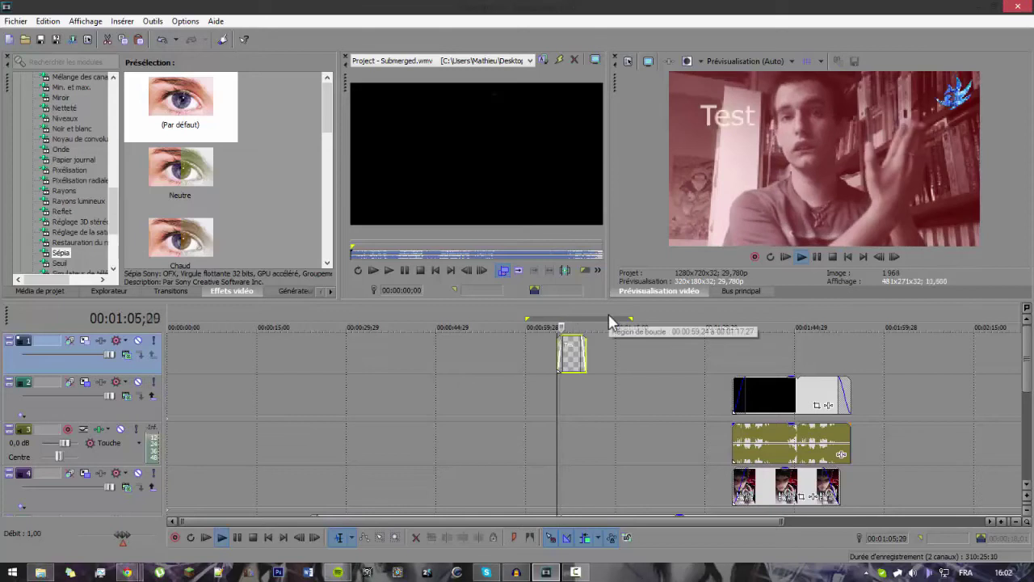
pyautogui.press('space')
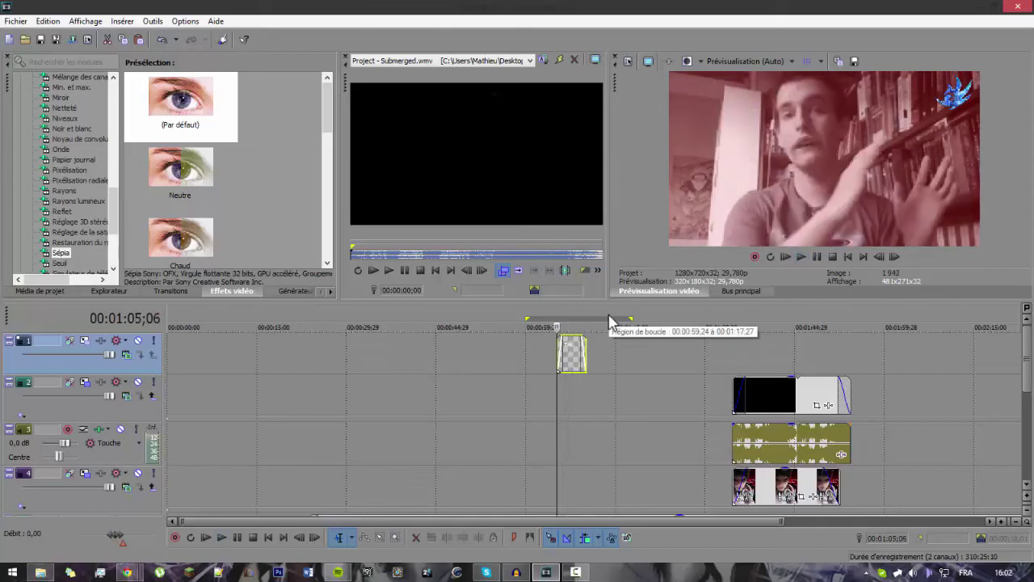
# Step: Play the video from 00:01:16;14 and widen the loop region in both directions
pyautogui.click(1020, 522)
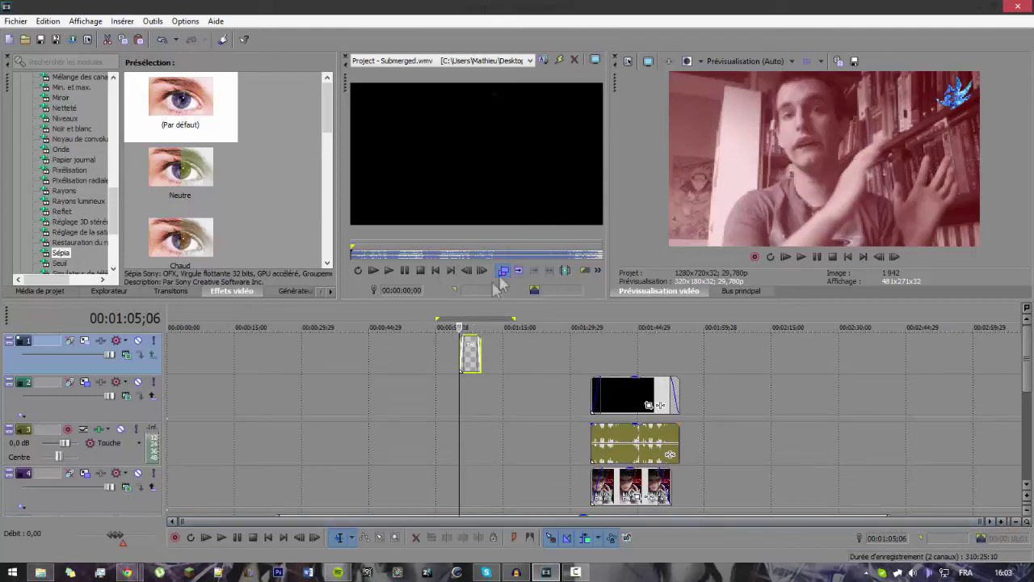
pyautogui.click(511, 316)
pyautogui.press('space')
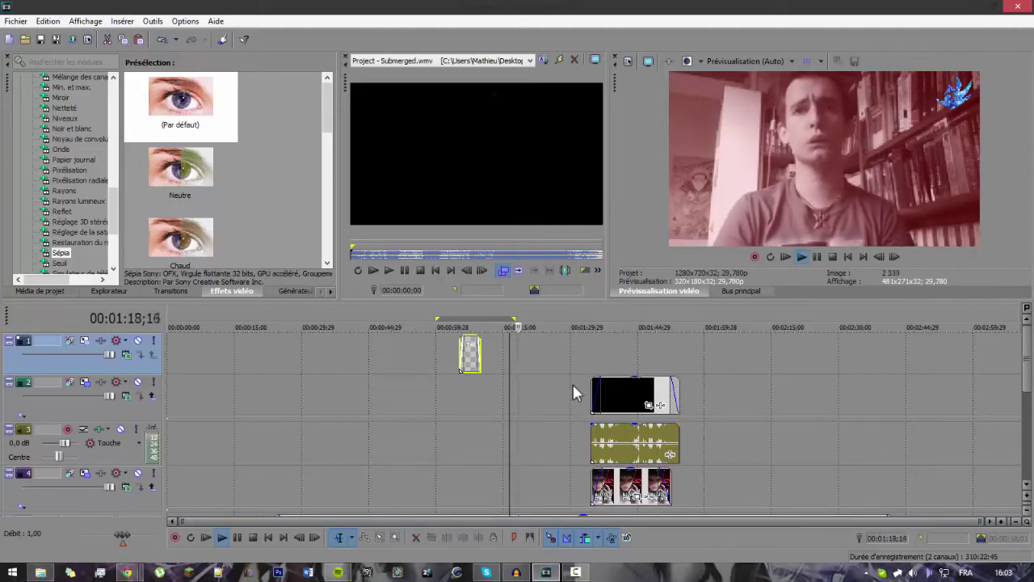
pyautogui.press('space')
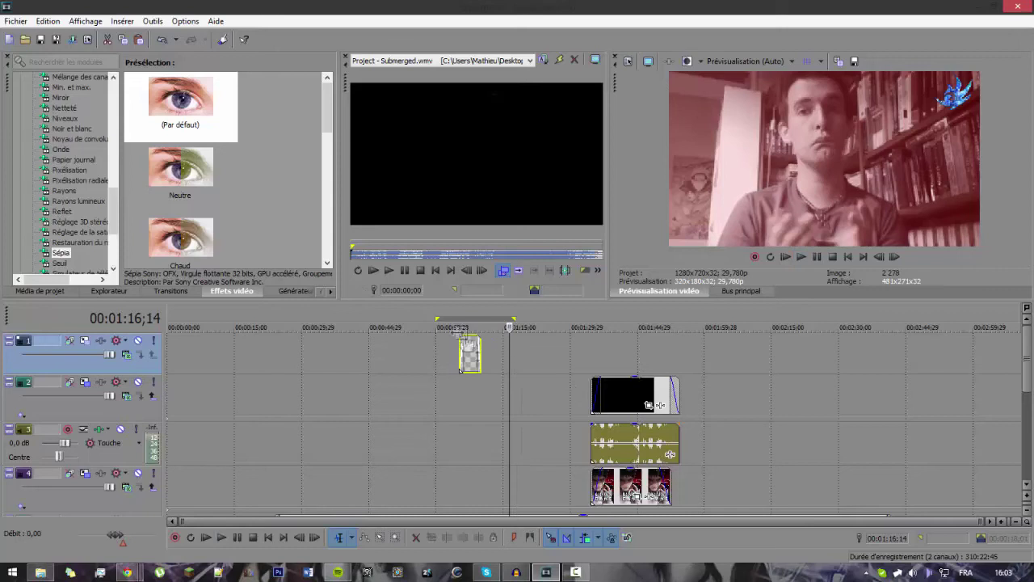
pyautogui.moveTo(443, 322); pyautogui.dragTo(319, 320)
pyautogui.moveTo(481, 325)
pyautogui.mouseDown()
pyautogui.moveTo(738, 314)
pyautogui.moveTo(605, 314)
pyautogui.moveTo(616, 324)
pyautogui.moveTo(782, 320)
pyautogui.mouseUp()
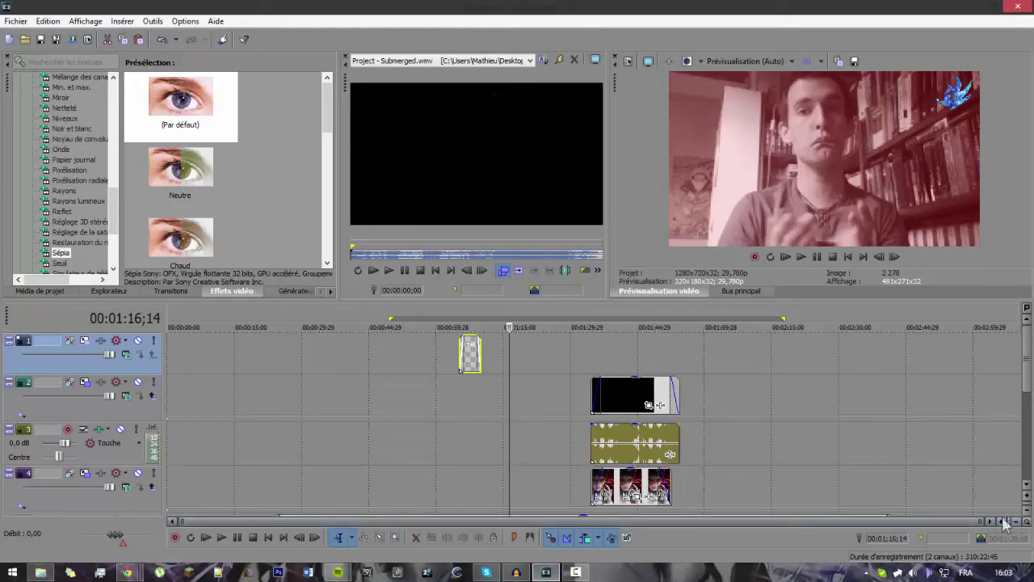
# Step: Minimize tracks 2, 3, 4 and 5 so the main clip's video and audio tracks have more room
pyautogui.moveTo(1028, 355)
pyautogui.mouseDown()
pyautogui.moveTo(1031, 386)
pyautogui.moveTo(1030, 370)
pyautogui.mouseUp()
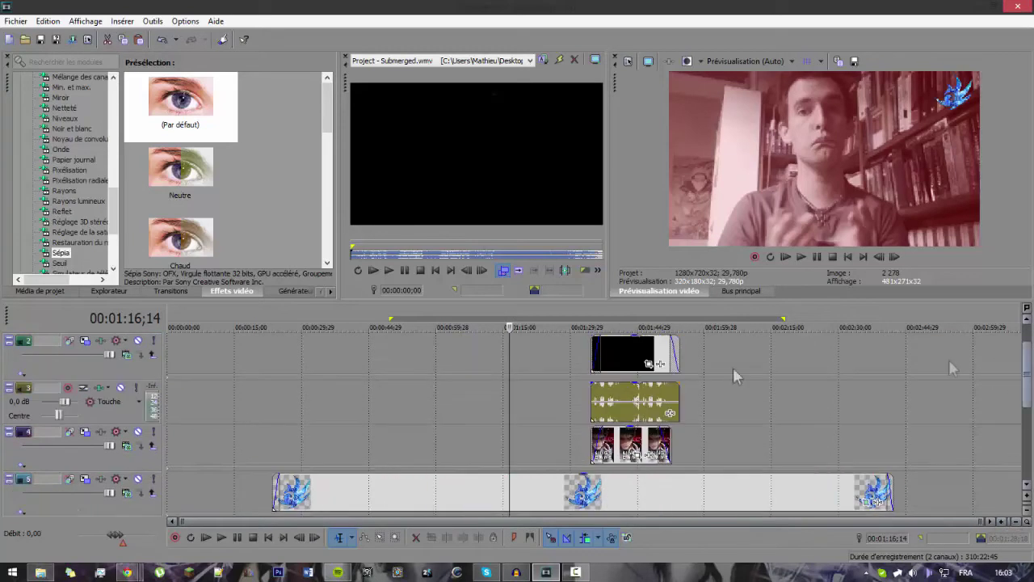
pyautogui.click(11, 342)
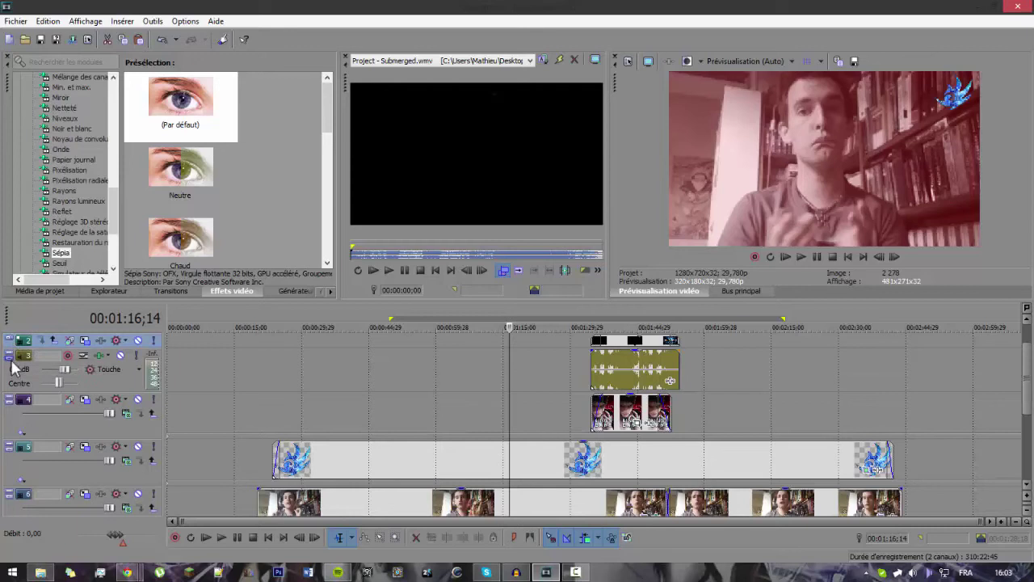
pyautogui.click(10, 356)
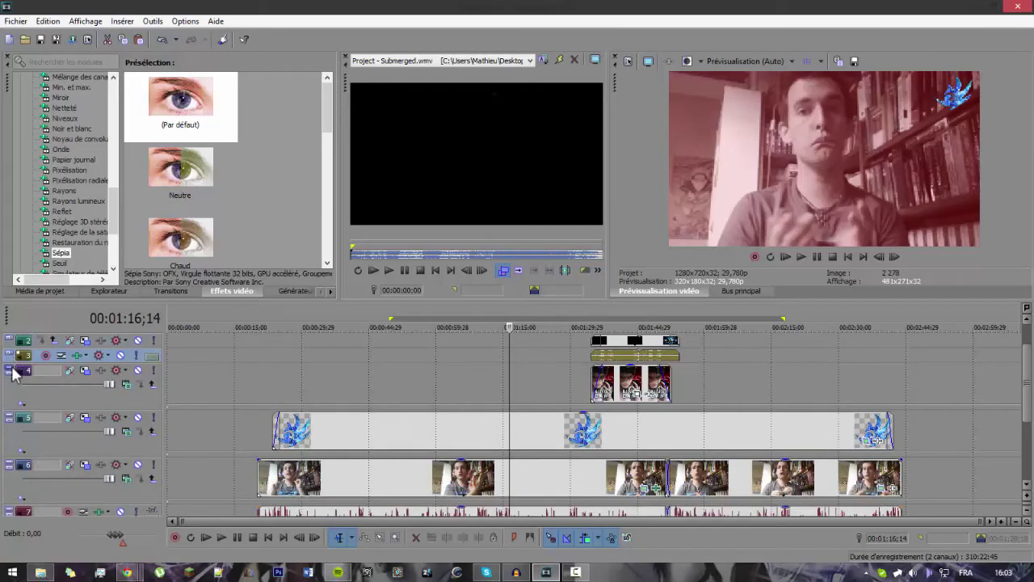
pyautogui.click(10, 370)
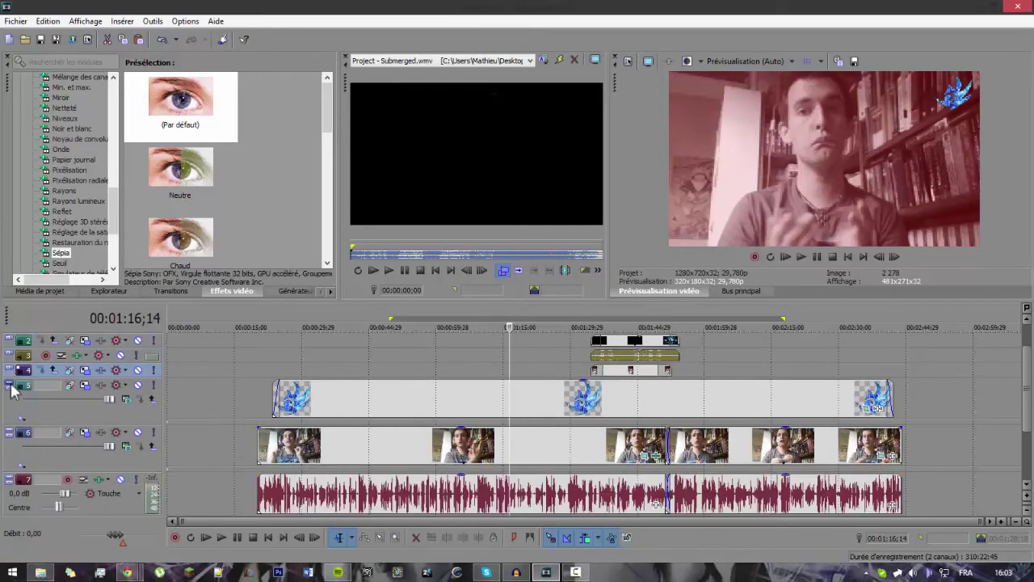
pyautogui.click(10, 385)
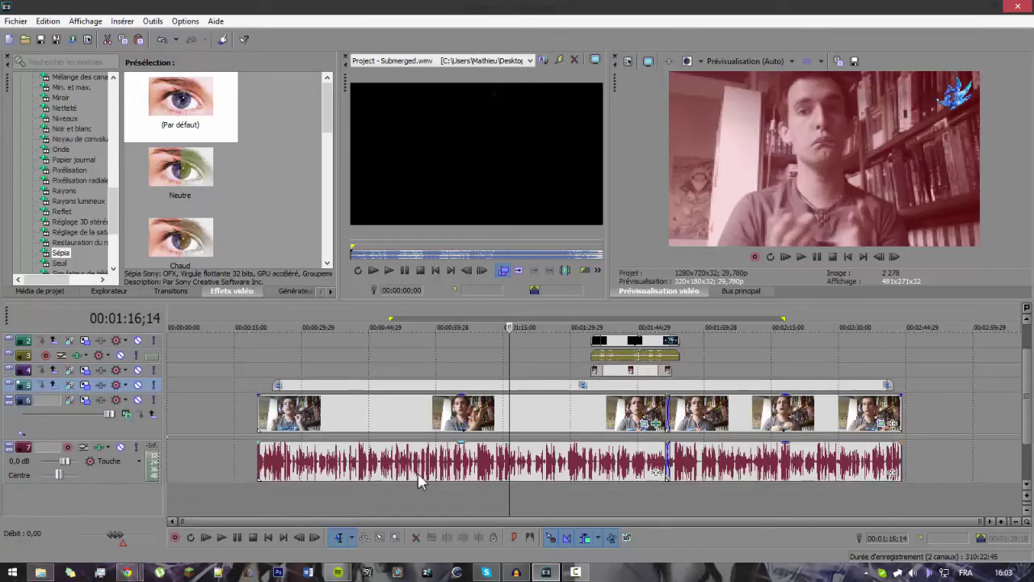
pyautogui.click(10, 384)
pyautogui.click(10, 385)
# Step: Move the playback cursor to 00:01:05;06 and set the preview quality to Prévisualisation (Complet)
pyautogui.click(274, 322)
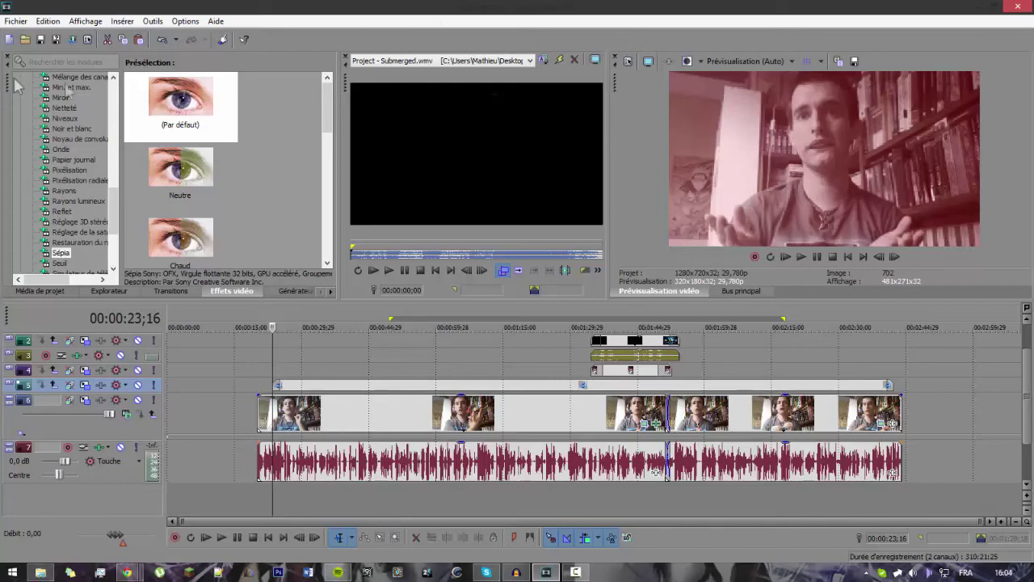
pyautogui.click(461, 323)
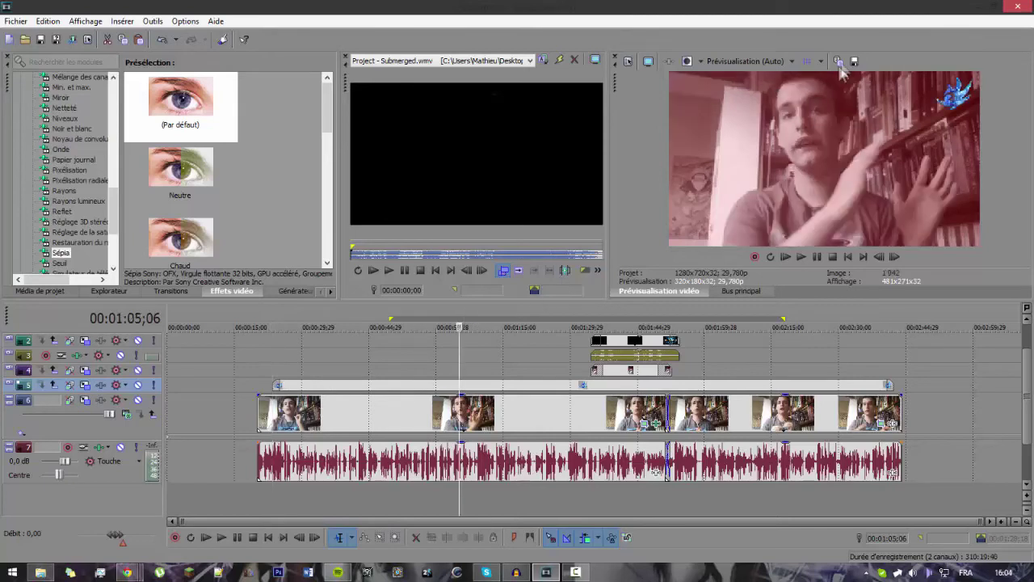
pyautogui.click(775, 62)
pyautogui.moveTo(783, 95)
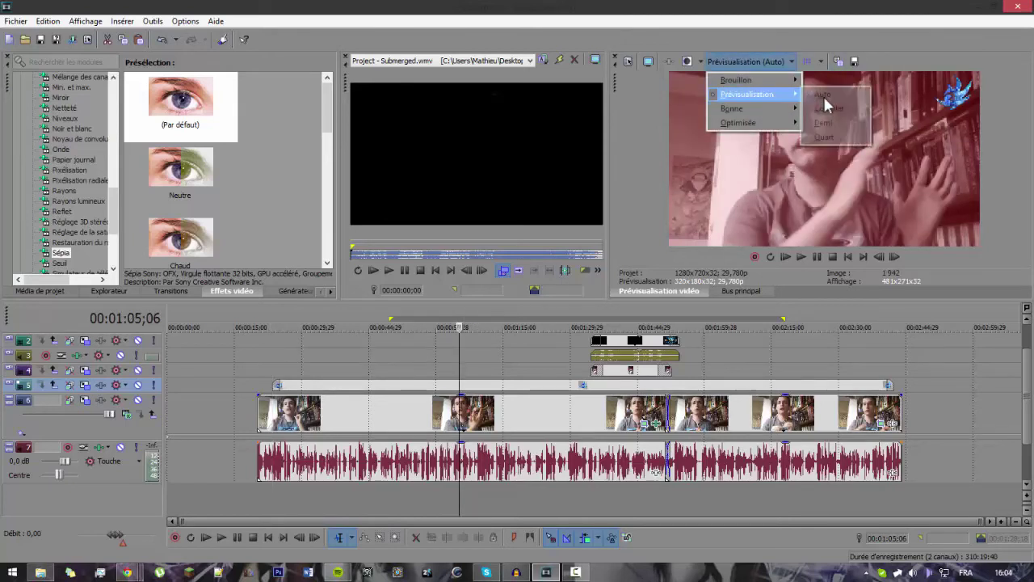
pyautogui.click(829, 108)
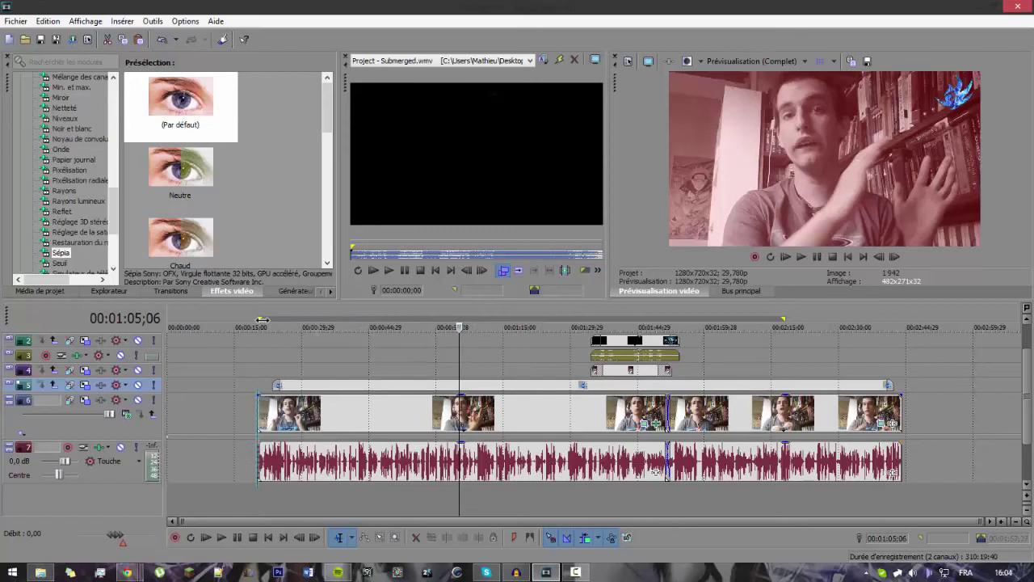
# Step: Set the loop region to span the whole main clip, from 00:00:20;03 to 00:02:44;03, and show the project media
pyautogui.moveTo(785, 323); pyautogui.dragTo(902, 323)
pyautogui.moveTo(785, 322); pyautogui.dragTo(258, 323)
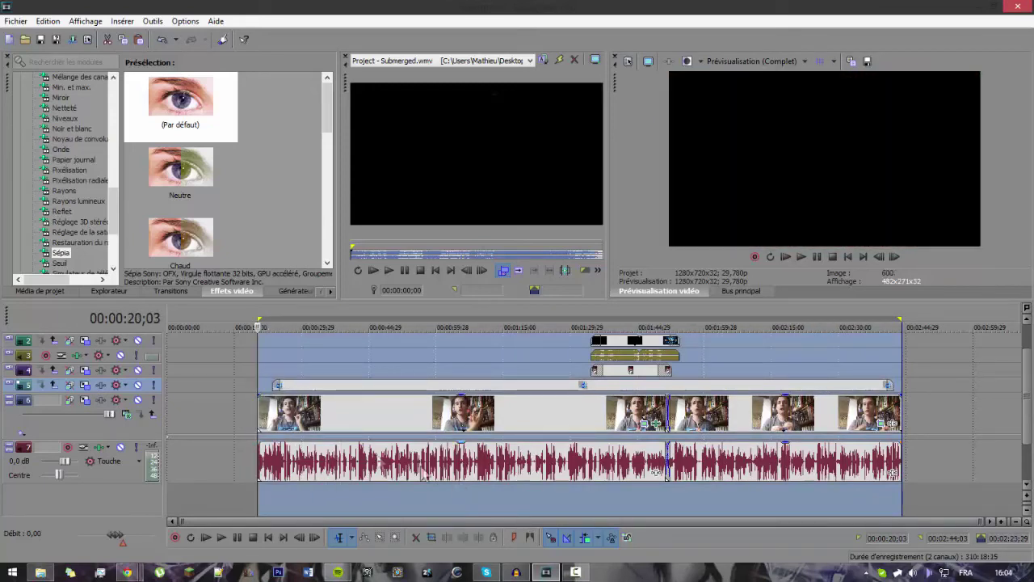
pyautogui.scroll(2, 188, 404)
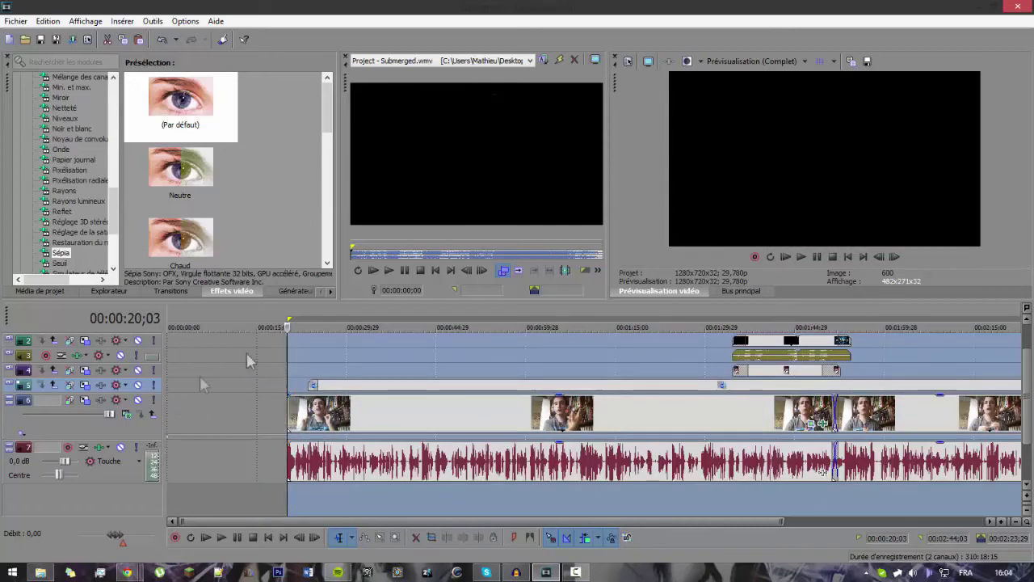
pyautogui.moveTo(762, 521); pyautogui.dragTo(714, 525)
pyautogui.click(1007, 418)
pyautogui.click(39, 291)
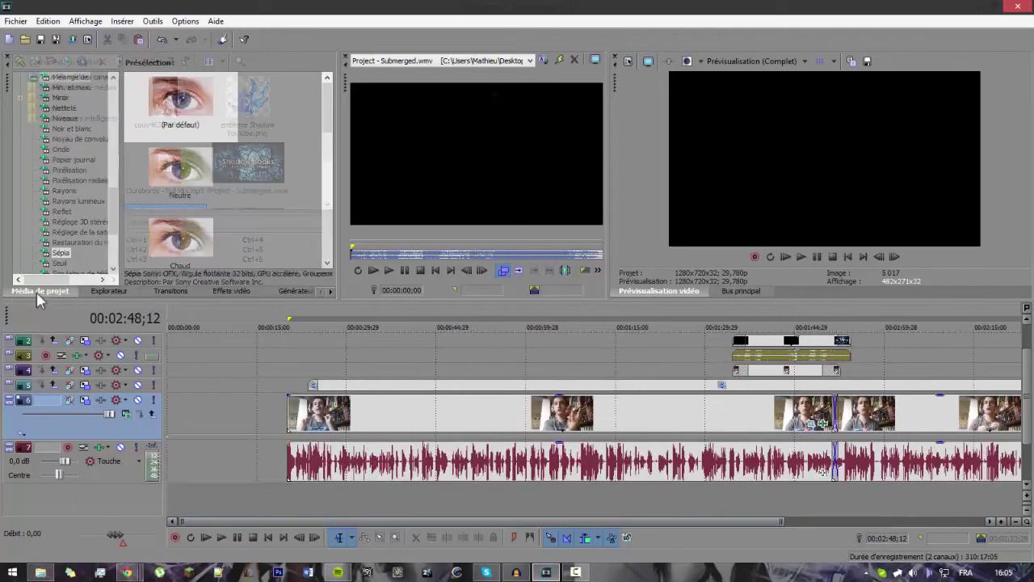
pyautogui.moveTo(250, 162); pyautogui.dragTo(312, 511)
pyautogui.rightClick(311, 509)
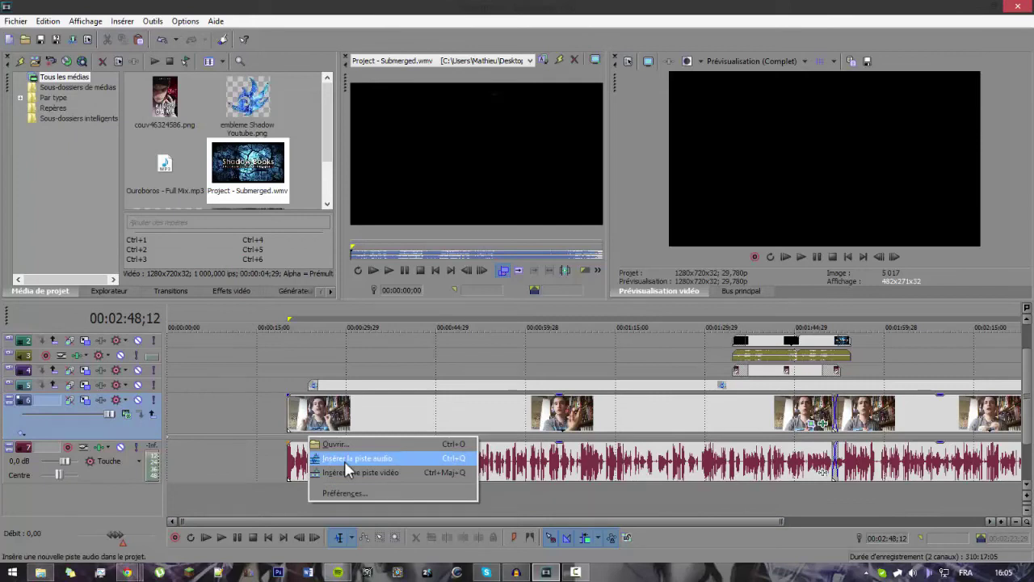
pyautogui.click(355, 458)
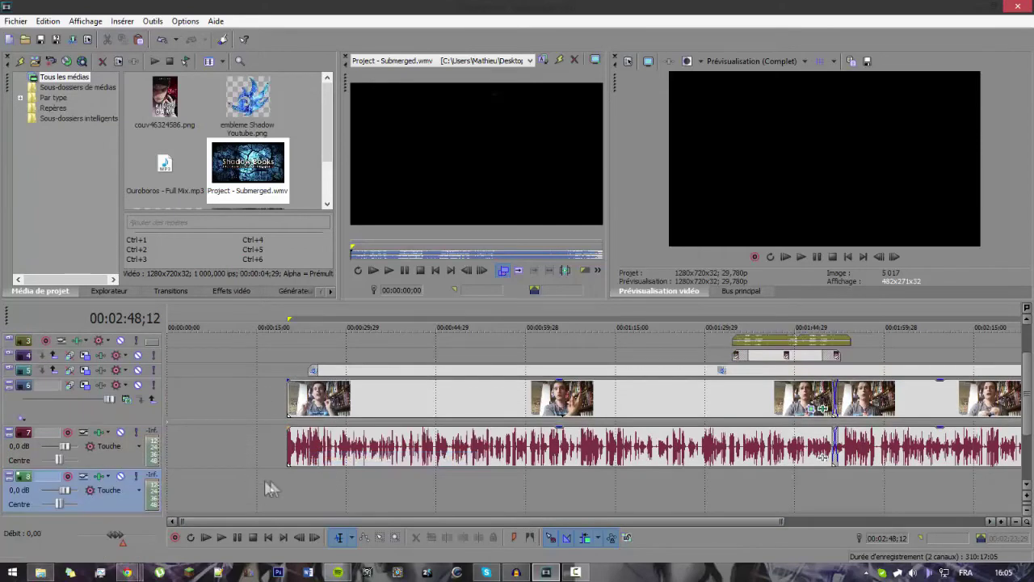
pyautogui.hotkey('ctrl', 'z')
# Step: Place Project - Submerged.wmv on new video and audio tracks above the others, ending where the main clip starts, and show its frame at 00:00:09;25
pyautogui.rightClick(318, 502)
pyautogui.click(353, 527)
pyautogui.moveTo(264, 202); pyautogui.dragTo(225, 362)
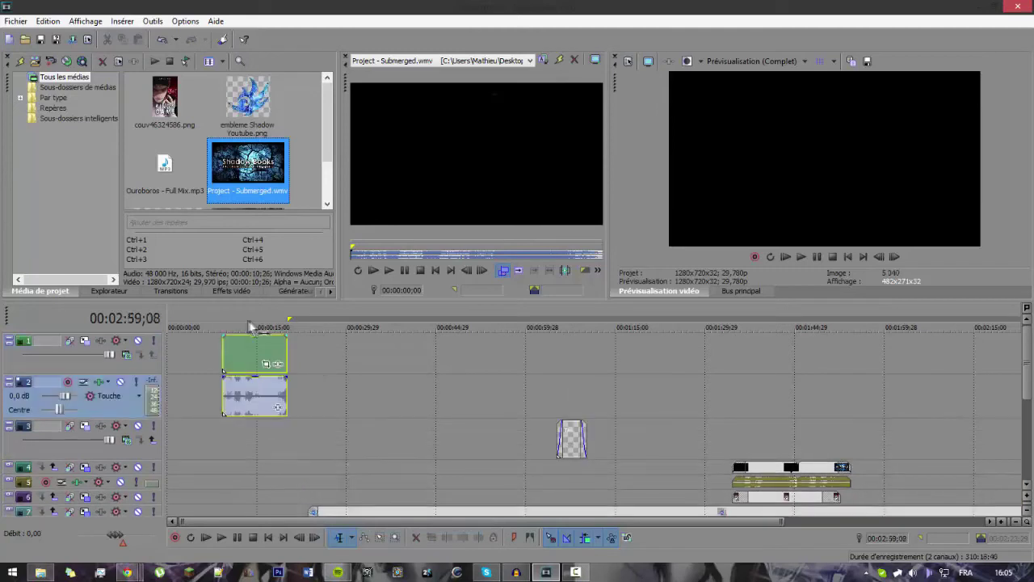
pyautogui.click(225, 324)
pyautogui.moveTo(232, 324); pyautogui.dragTo(234, 324)
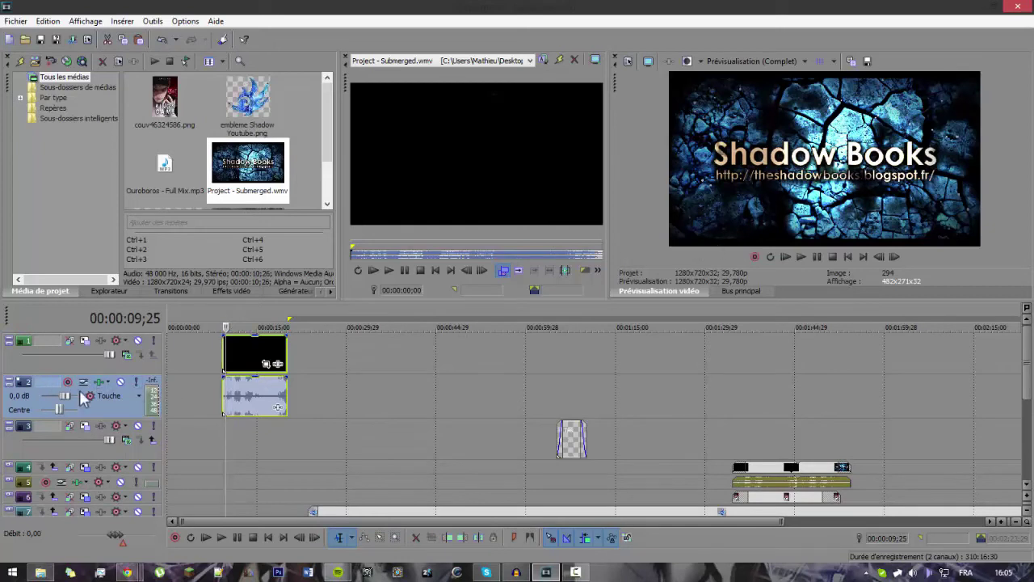
# Step: Enlarge the intro's video track with Track Motion to a width of 1 409,99 and a height of 793,12, and close the window
pyautogui.click(71, 341)
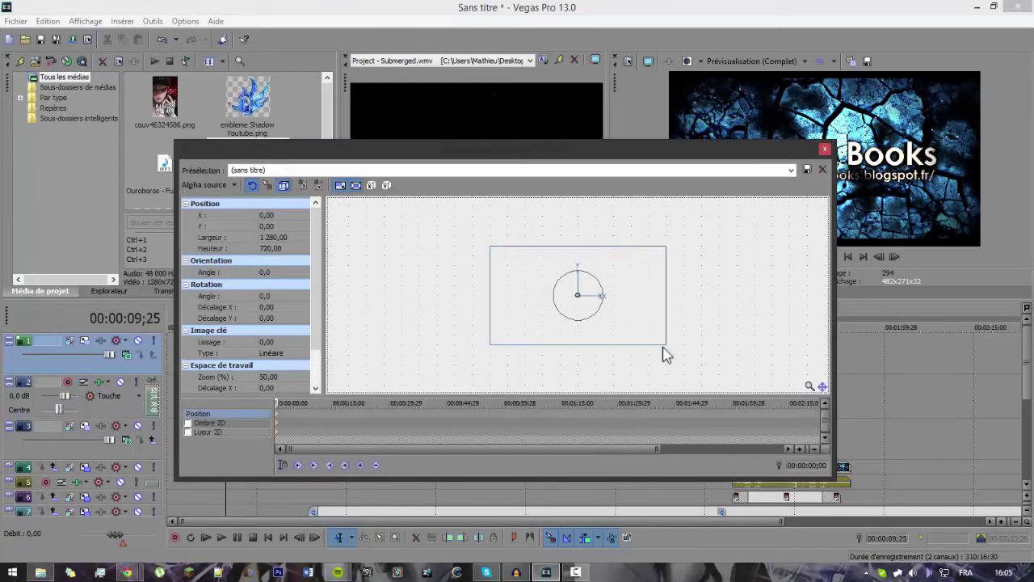
pyautogui.moveTo(666, 345)
pyautogui.mouseDown()
pyautogui.moveTo(658, 342)
pyautogui.moveTo(679, 351)
pyautogui.mouseUp()
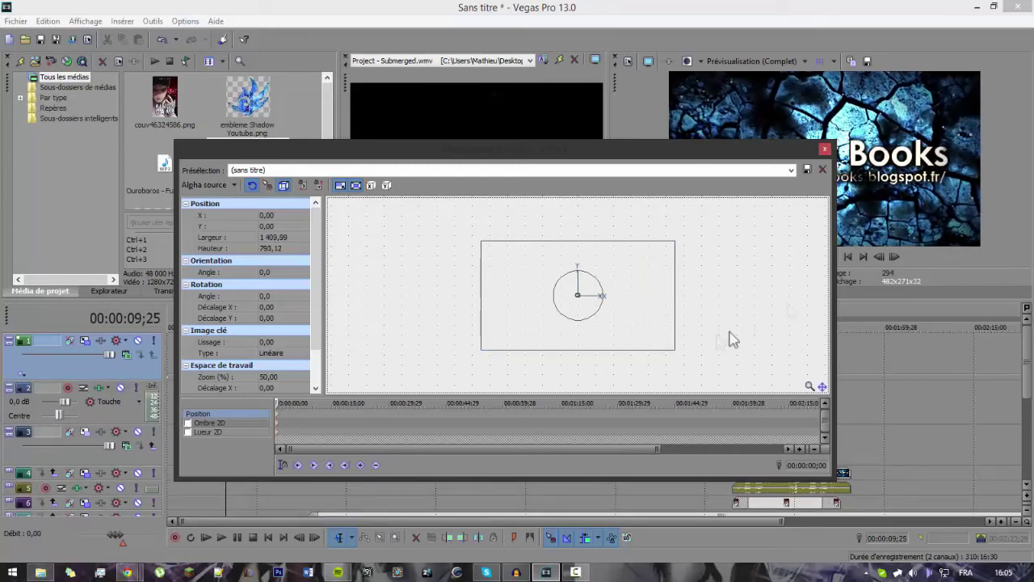
pyautogui.scroll(-2, 192, 409)
pyautogui.scroll(2, 484, 469)
pyautogui.scroll(-3, 1020, 356)
pyautogui.scroll(3, 1022, 360)
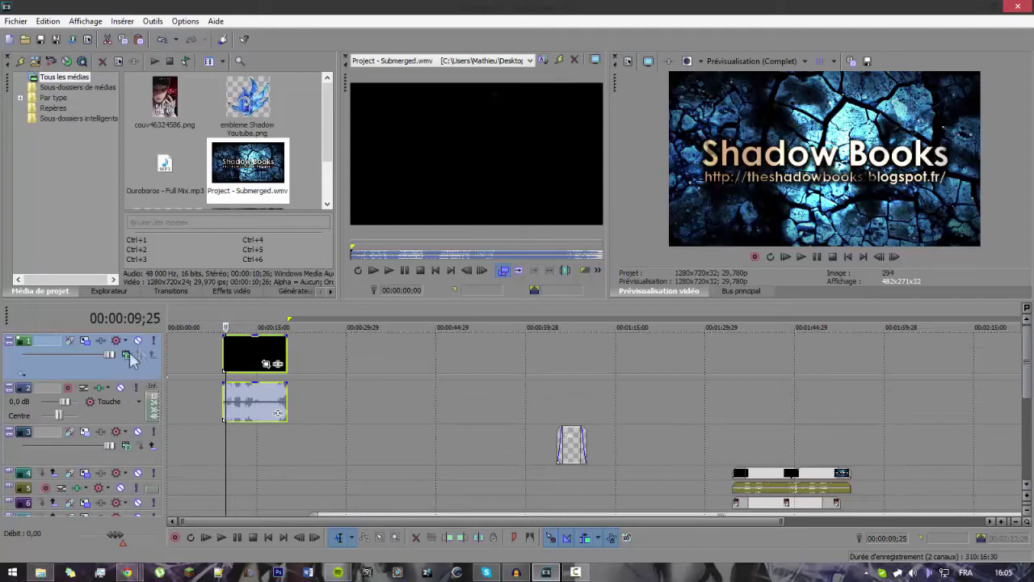
# Step: Extend the loop region back to the start of the intro clip and minimize tracks 1, 2, 3 and 8
pyautogui.moveTo(289, 318); pyautogui.dragTo(226, 312)
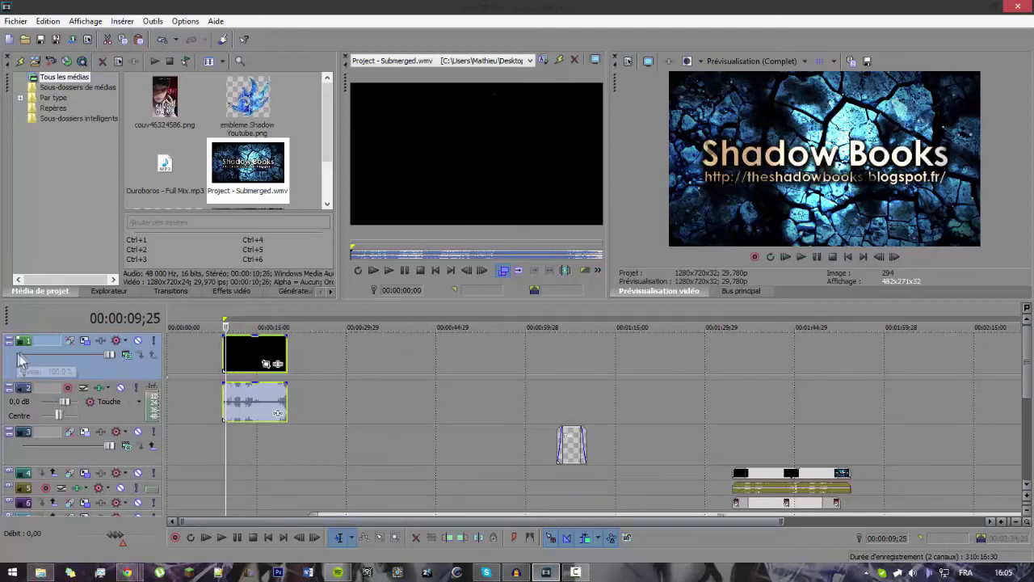
pyautogui.click(9, 342)
pyautogui.click(9, 342)
pyautogui.click(9, 342)
pyautogui.click(9, 370)
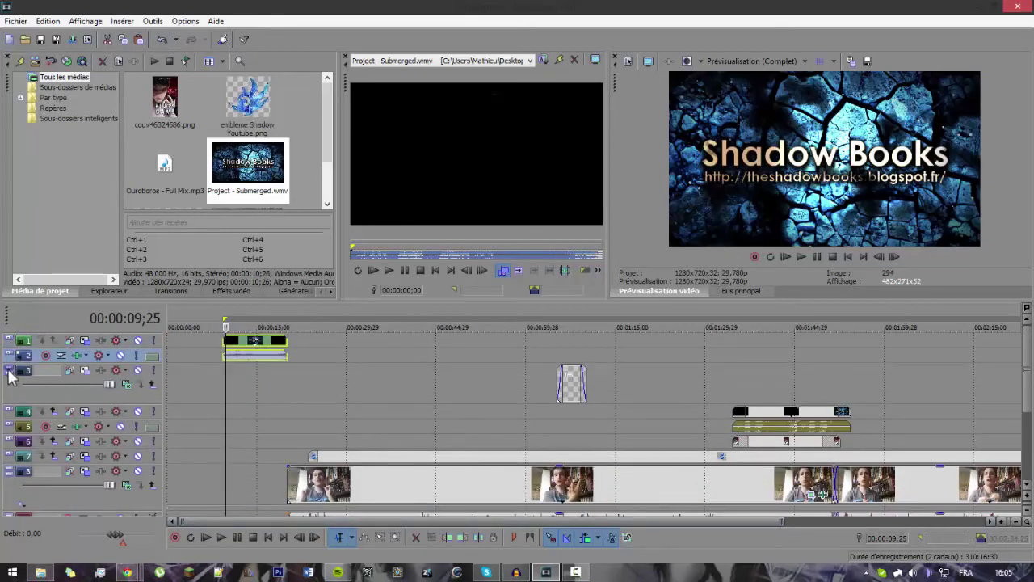
pyautogui.click(9, 371)
pyautogui.click(9, 444)
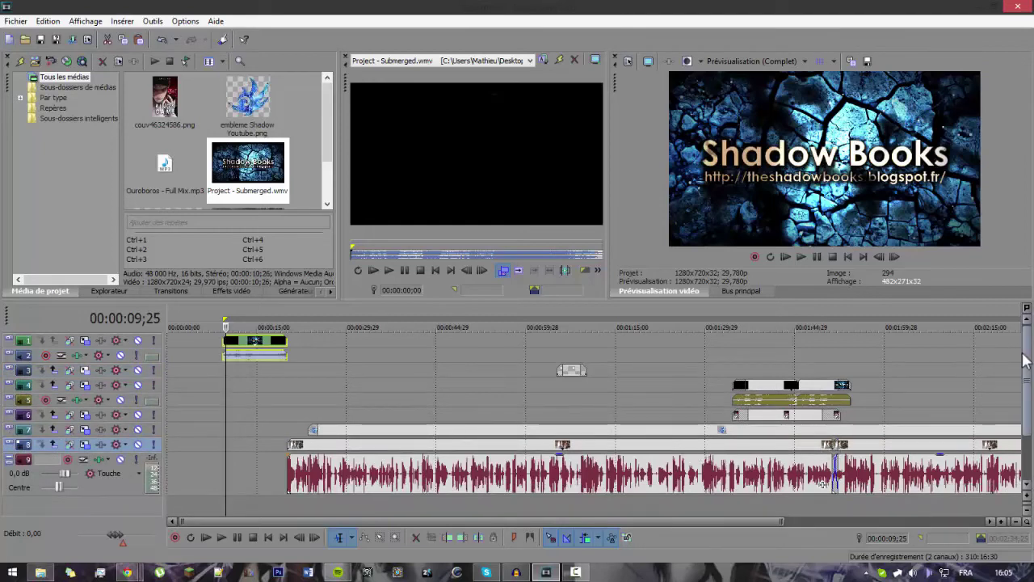
# Step: Open the Render As settings for the project and list all output formats instead of only the favourites
pyautogui.click(13, 23)
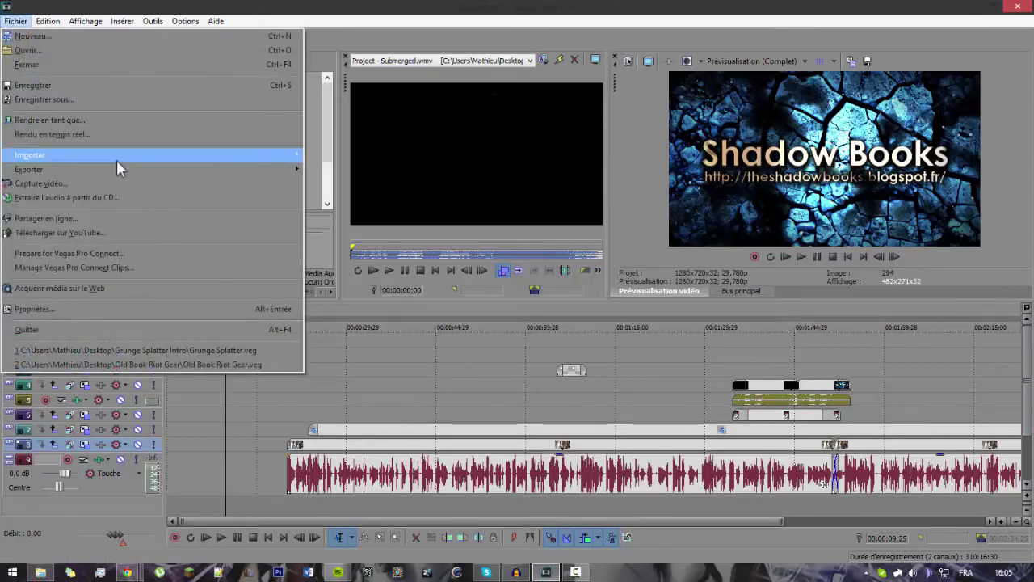
pyautogui.click(87, 121)
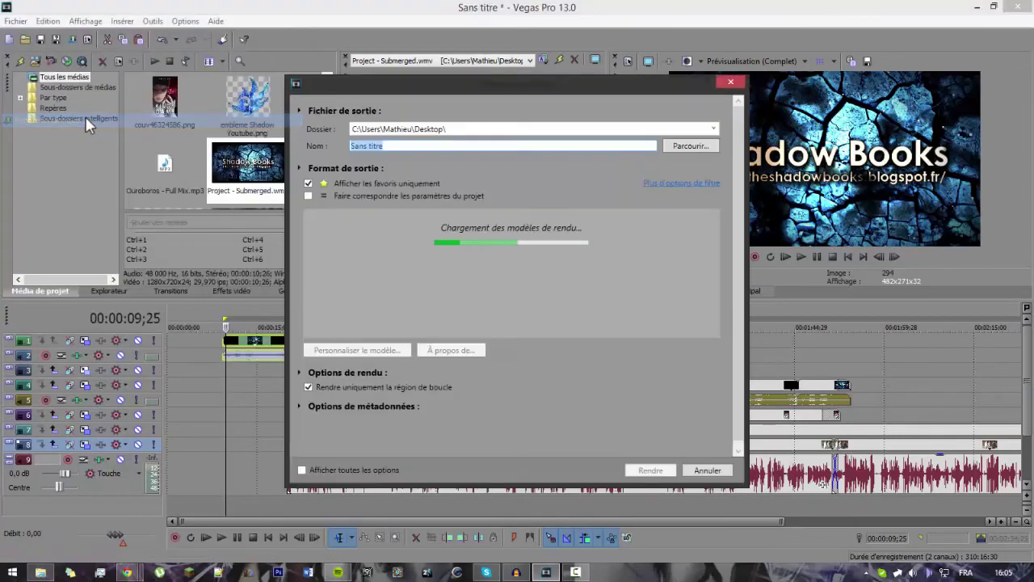
pyautogui.click(308, 183)
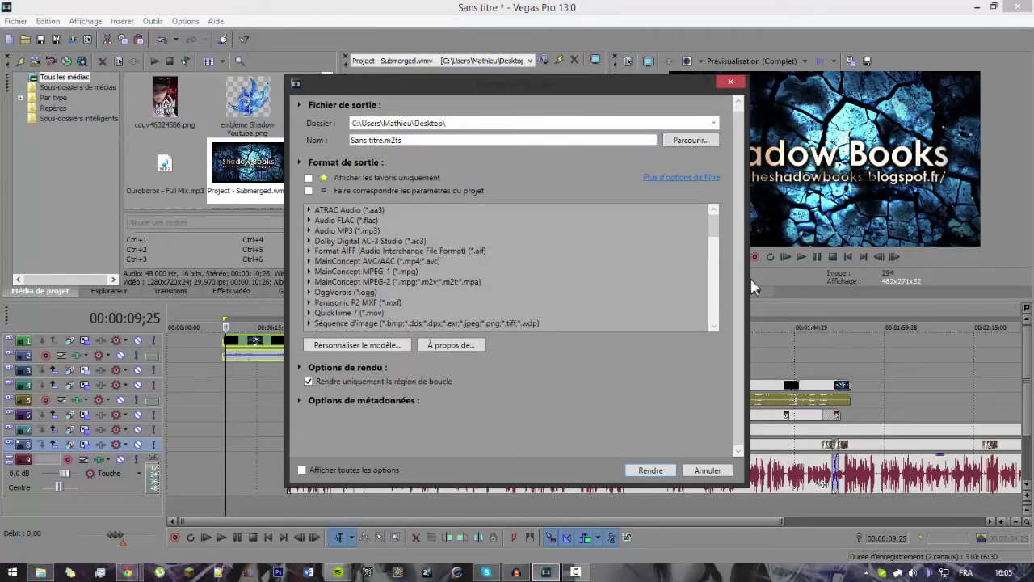
# Step: Look through the available output formats and collapse the Sony AVC/MVC template group
pyautogui.scroll(-5, 570, 297)
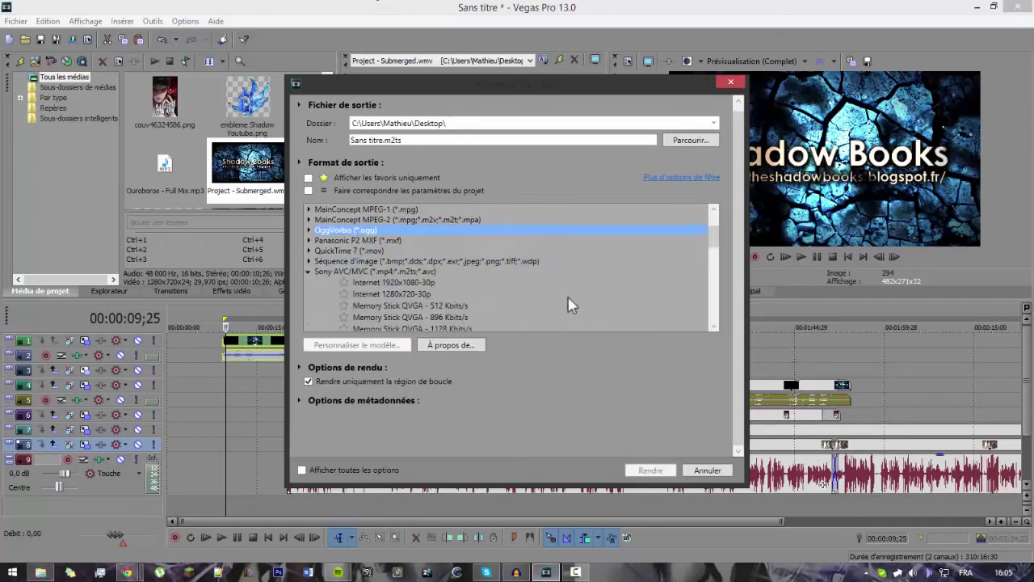
pyautogui.scroll(5, 509, 266)
pyautogui.scroll(-2, 510, 267)
pyautogui.click(309, 272)
pyautogui.scroll(-2, 537, 297)
pyautogui.scroll(4, 558, 305)
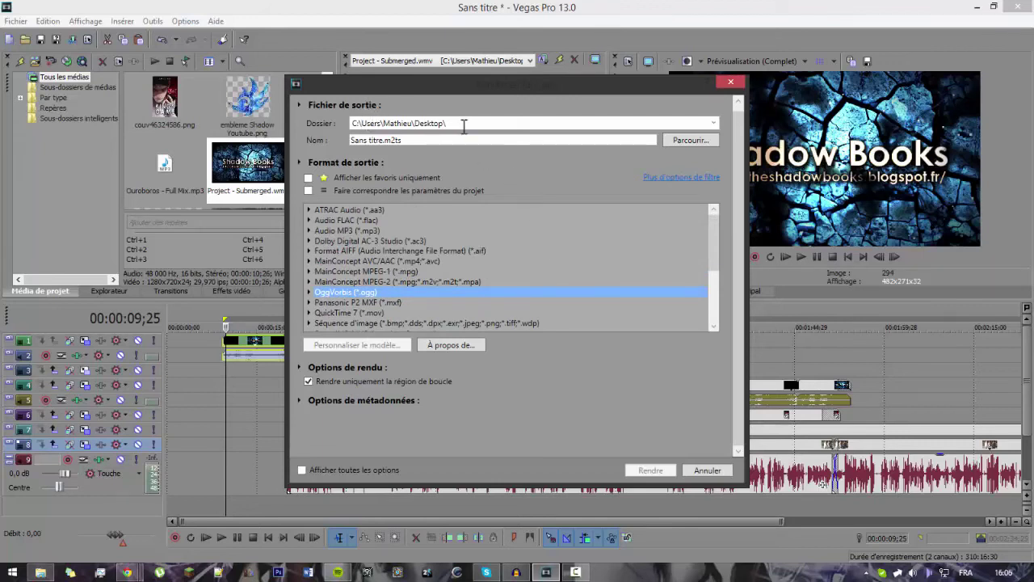
pyautogui.click(388, 140)
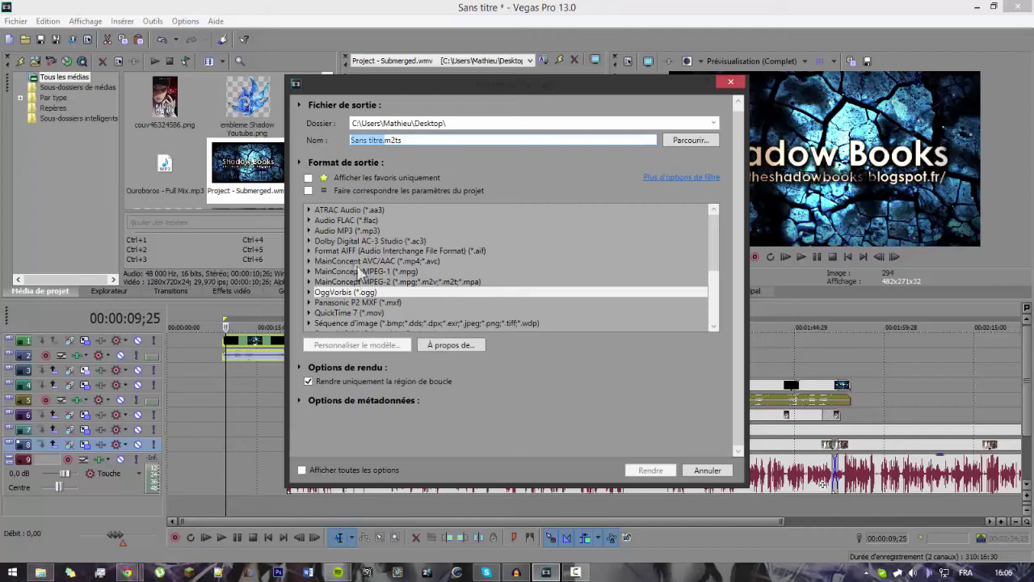
pyautogui.click(368, 293)
pyautogui.scroll(-3, 368, 292)
pyautogui.scroll(-1, 360, 283)
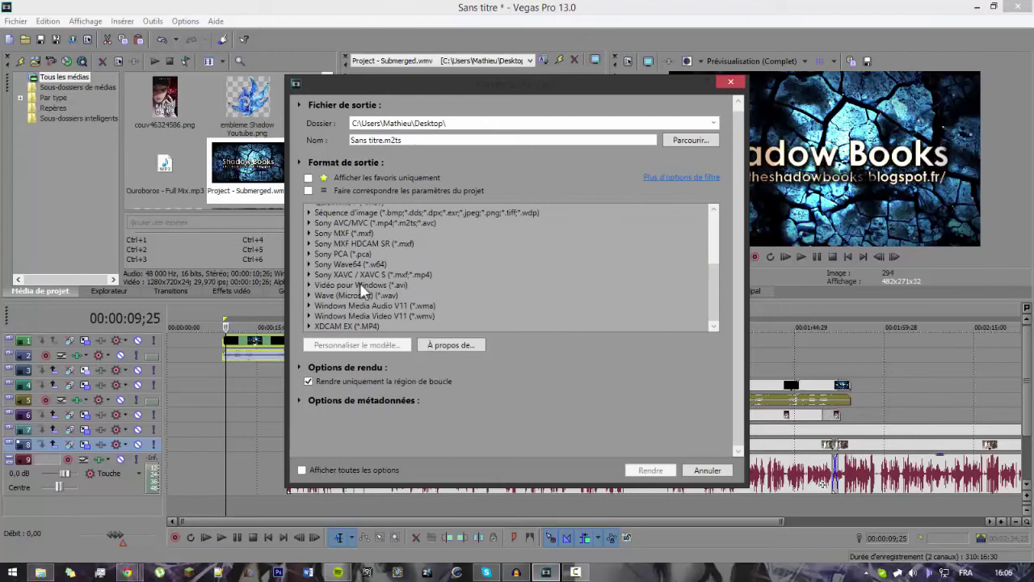
# Step: Expand the Sony AVC/MVC format and select its AVCHD 1920 x 1080-50i template
pyautogui.click(309, 223)
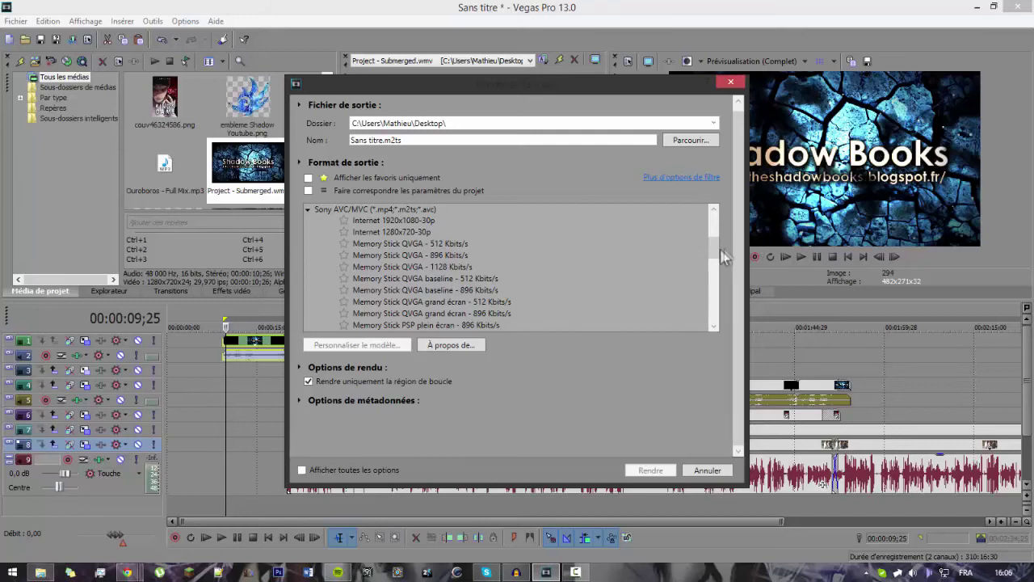
pyautogui.moveTo(714, 244); pyautogui.dragTo(719, 290)
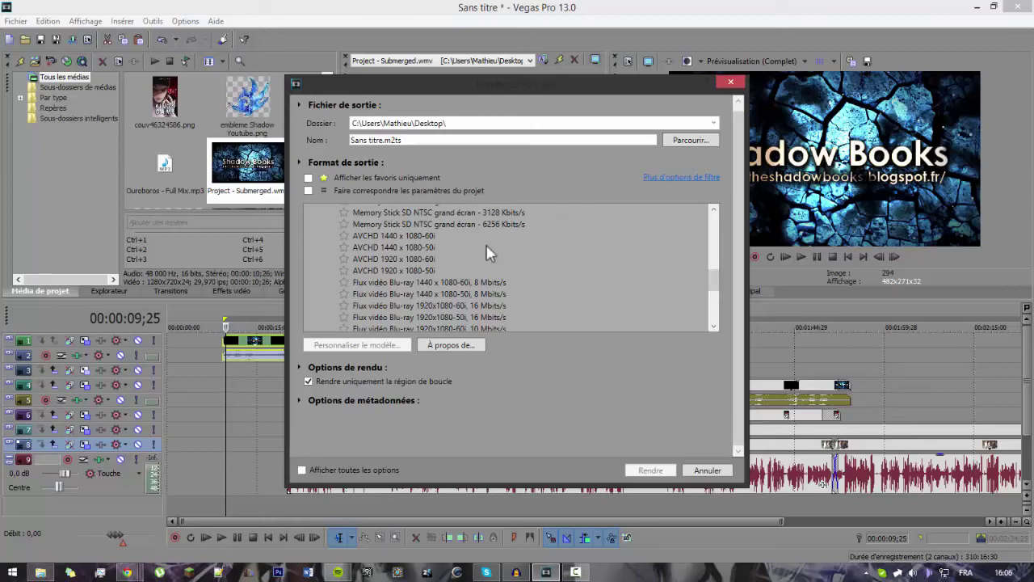
pyautogui.click(377, 259)
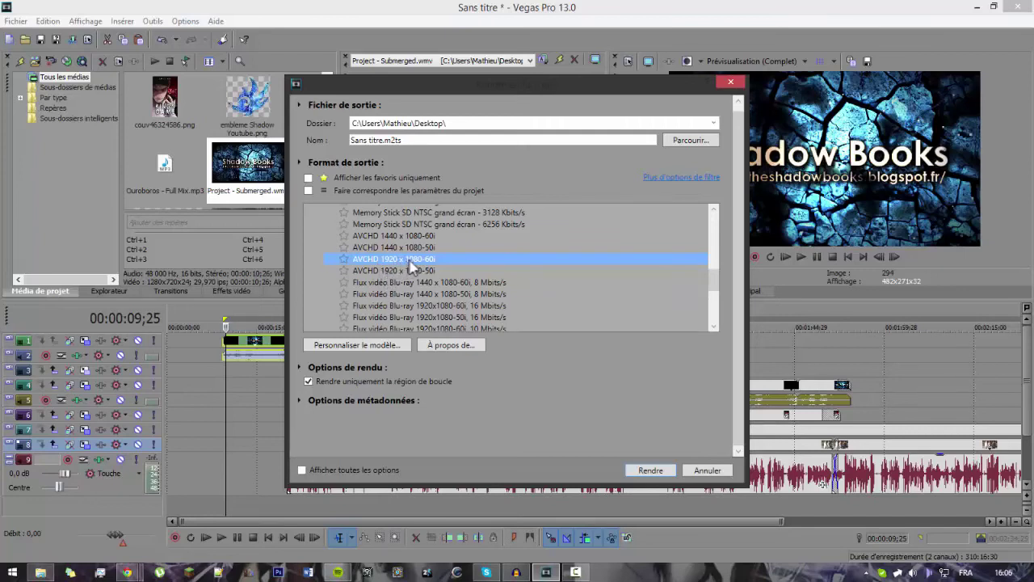
pyautogui.click(407, 270)
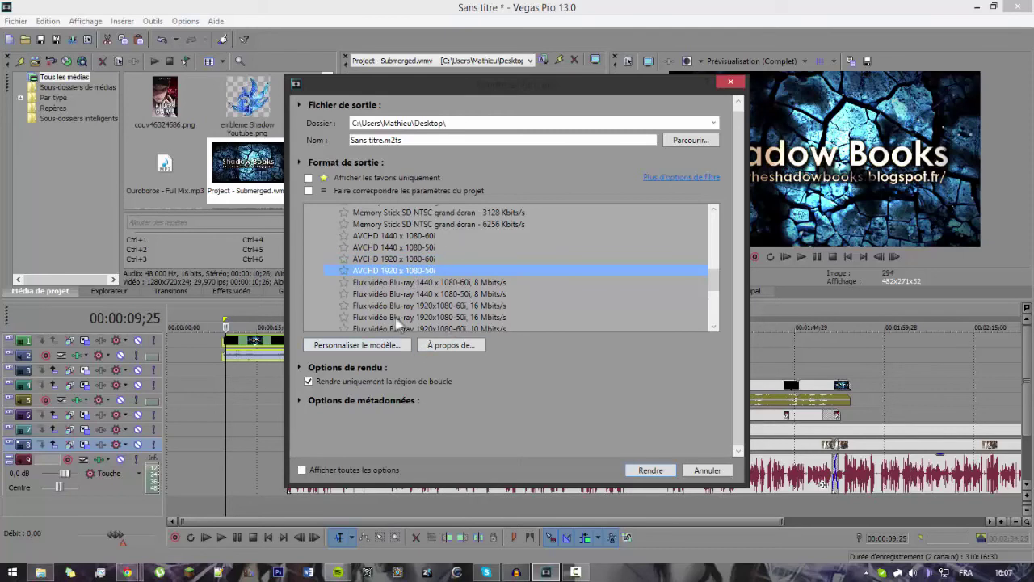
# Step: Customize the selected template, setting its video frame size to Haute définition (1280 x 720)
pyautogui.click(377, 343)
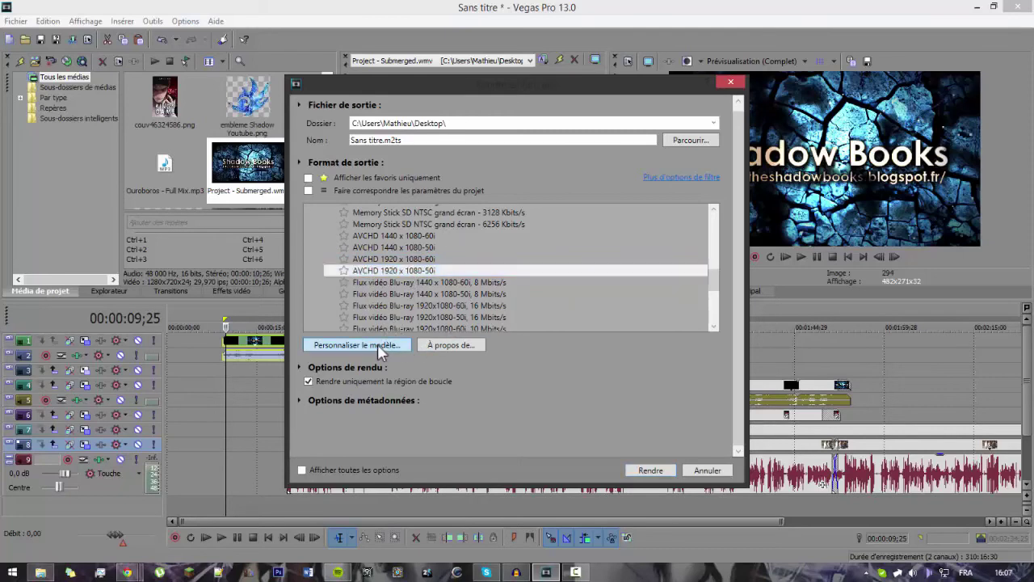
pyautogui.moveTo(459, 84); pyautogui.dragTo(659, 58)
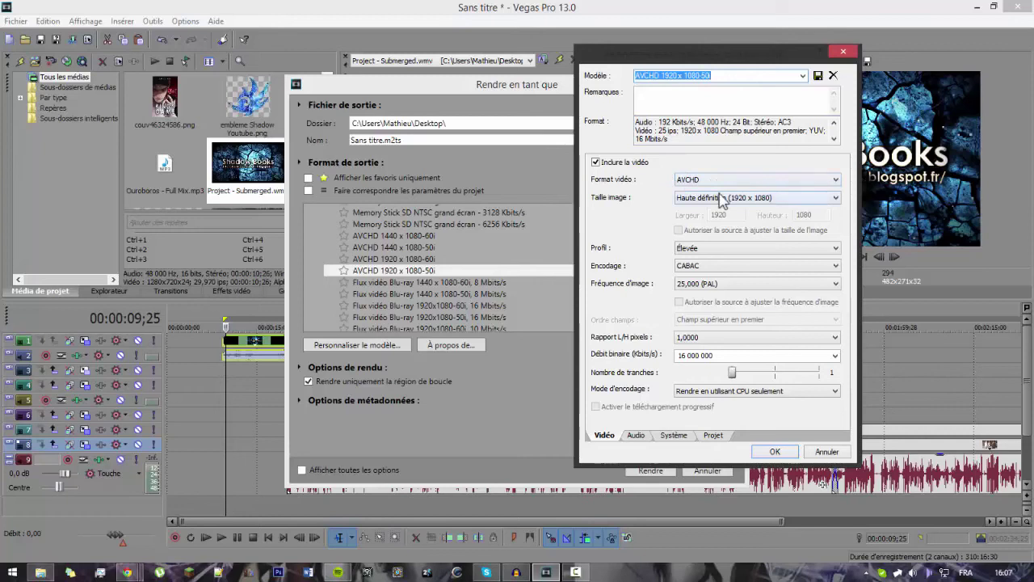
pyautogui.click(722, 199)
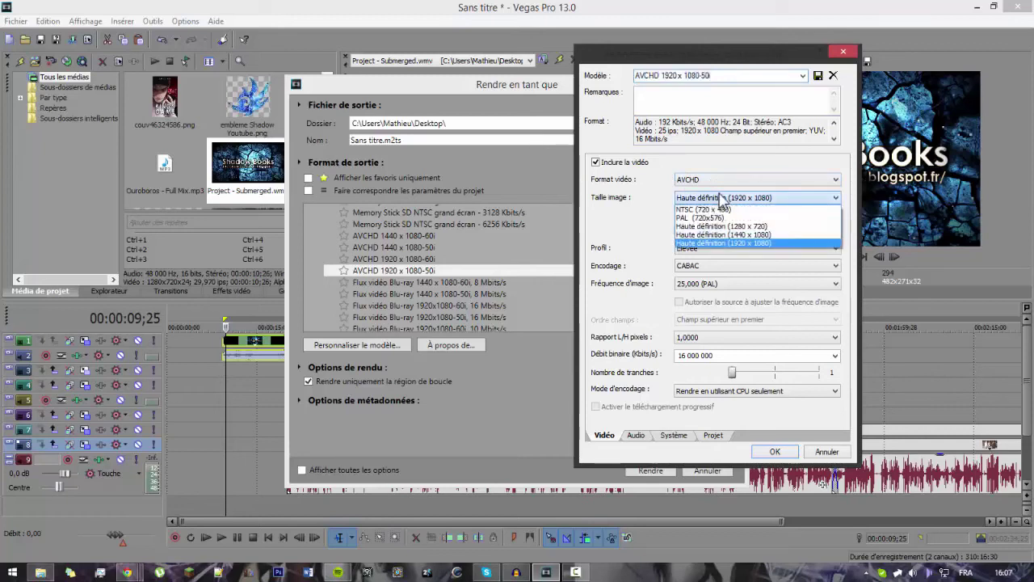
pyautogui.click(748, 228)
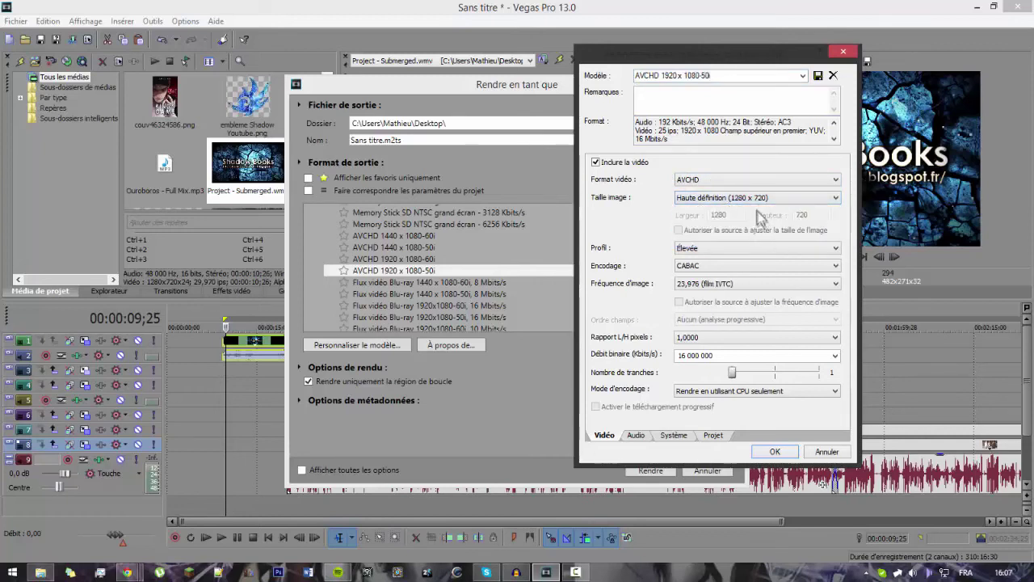
pyautogui.click(755, 199)
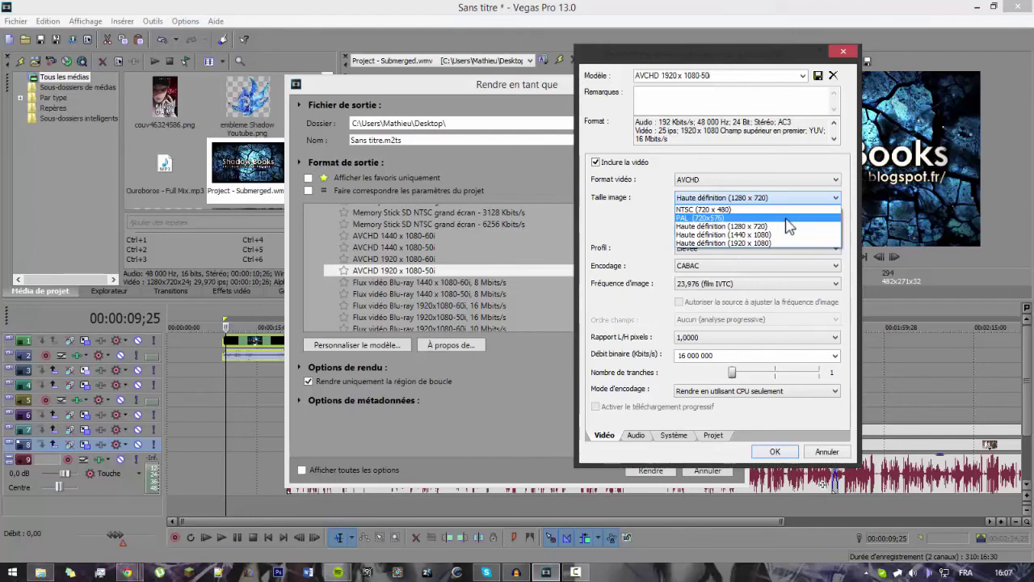
pyautogui.click(766, 230)
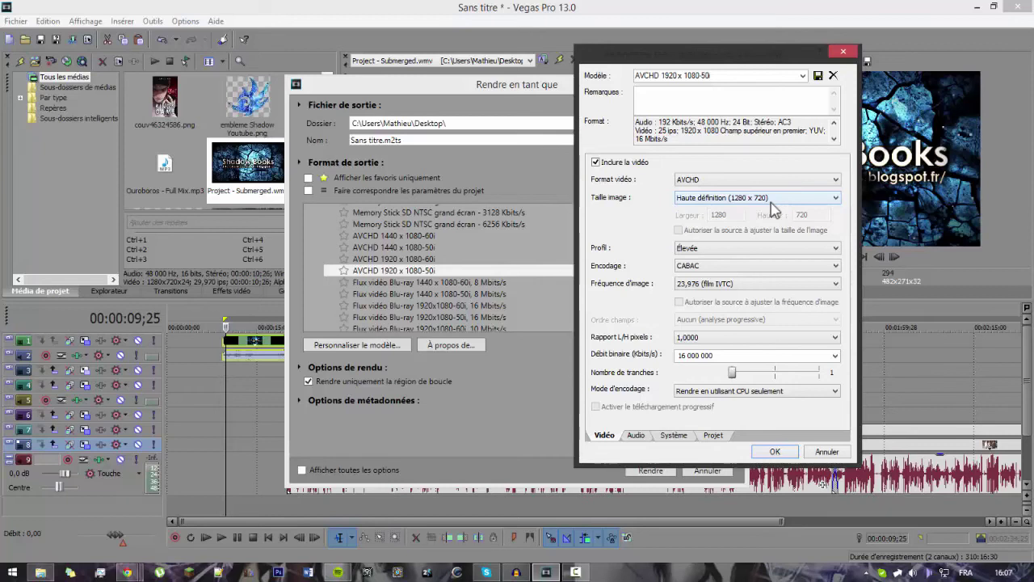
# Step: Keep the template's frame rate at 23,976 (film IVTC) and set the video bit rate to 10 000 000
pyautogui.click(699, 284)
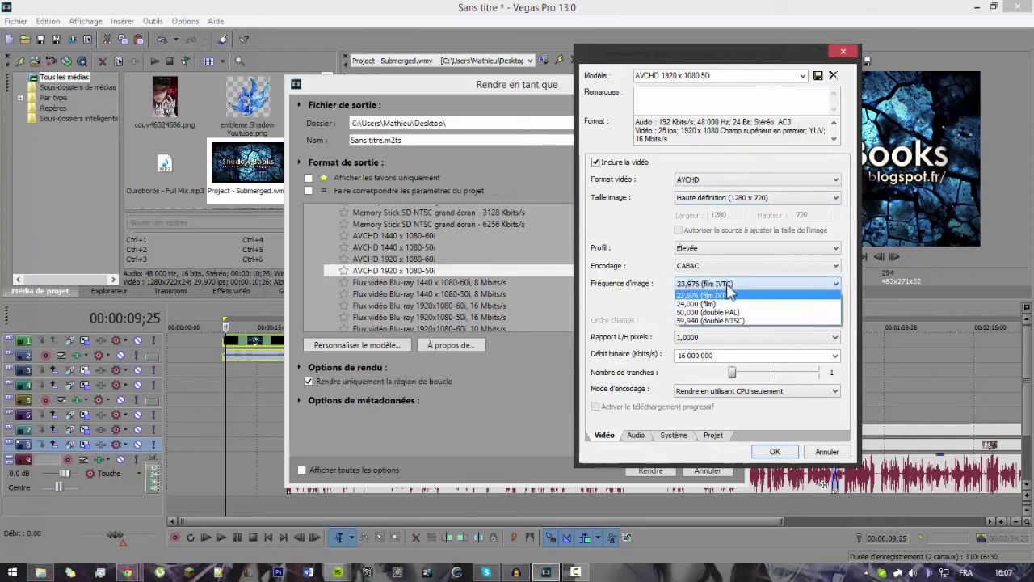
pyautogui.click(730, 293)
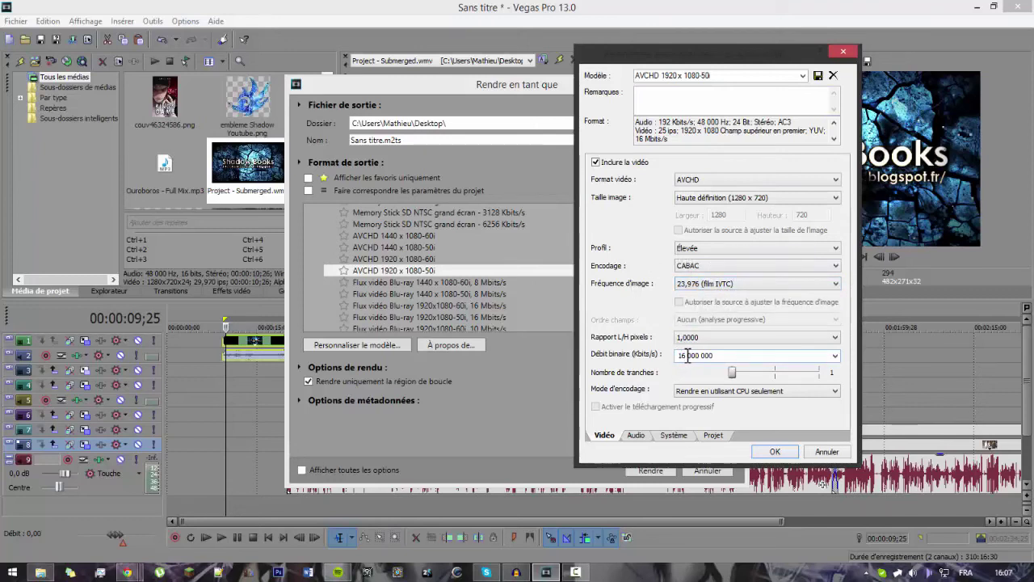
pyautogui.doubleClick(685, 357)
pyautogui.click(687, 356)
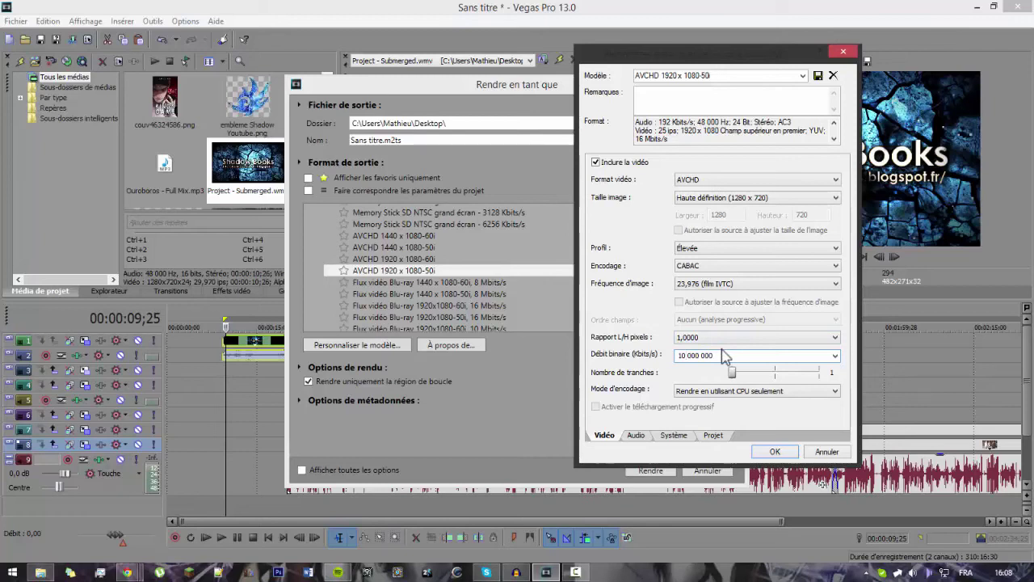
# Step: Review the template's audio and system settings, and set the project's video rendering quality to Optimisée
pyautogui.click(636, 436)
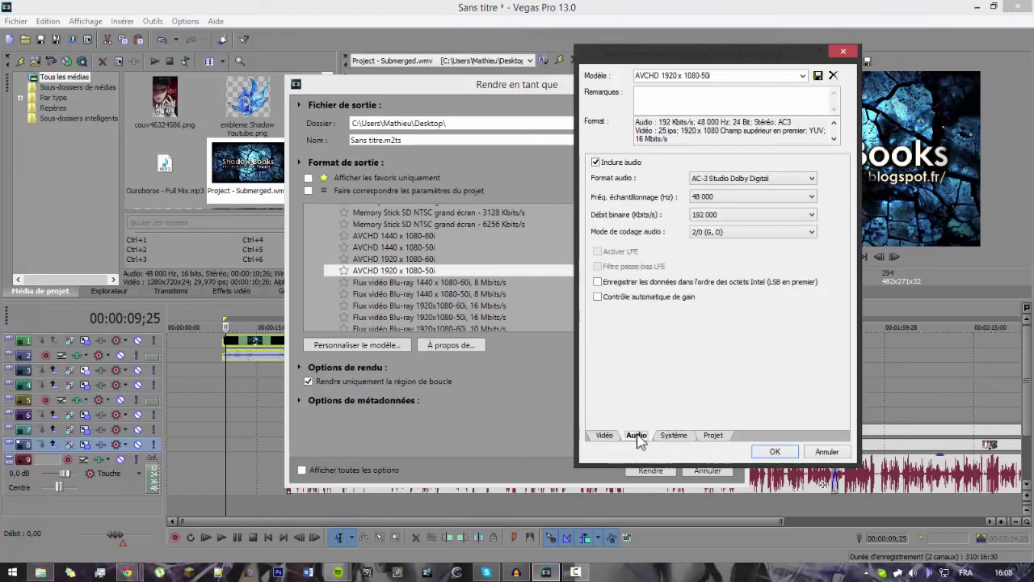
pyautogui.click(670, 436)
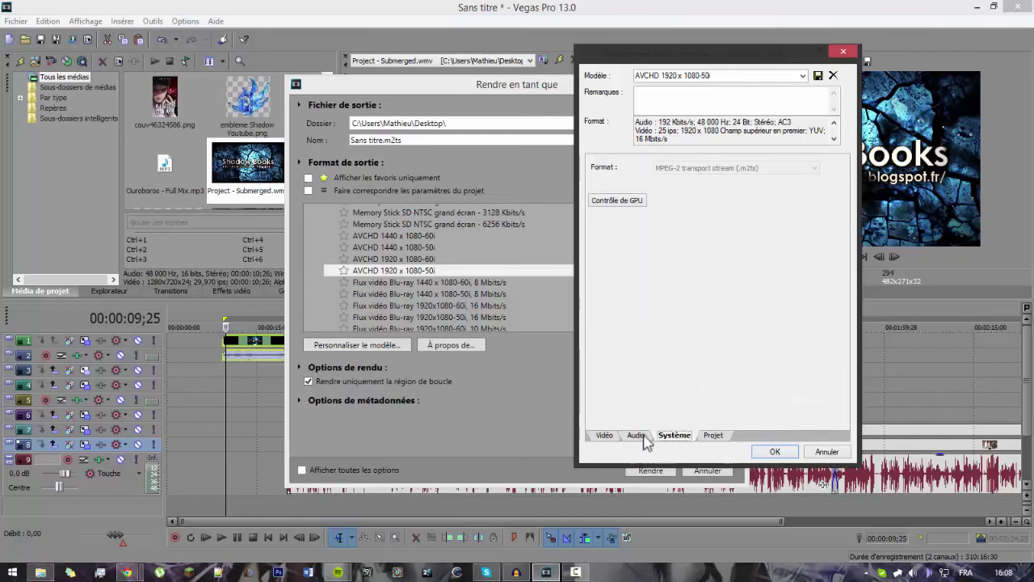
pyautogui.click(649, 435)
pyautogui.click(674, 437)
pyautogui.click(713, 436)
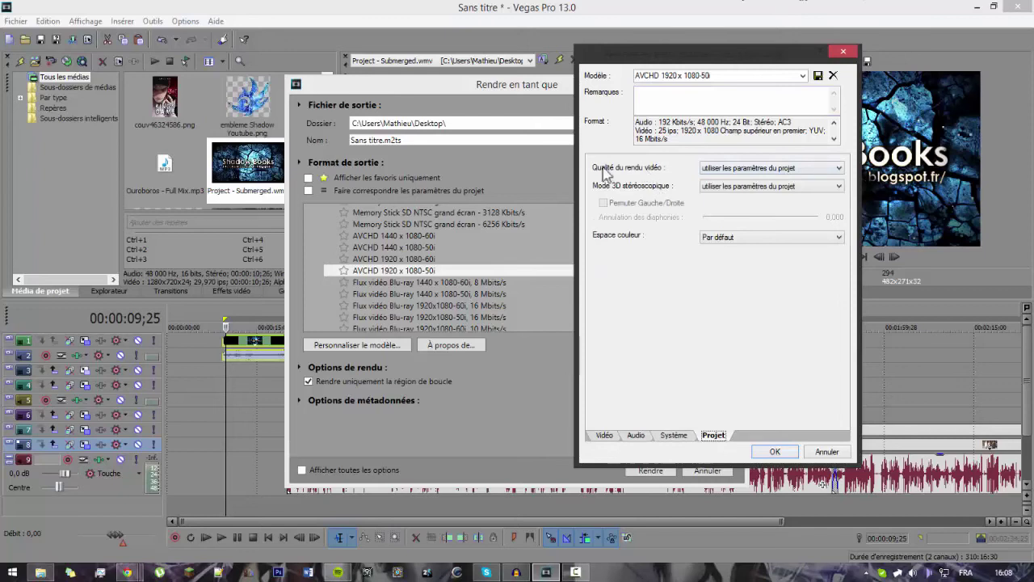
pyautogui.click(719, 169)
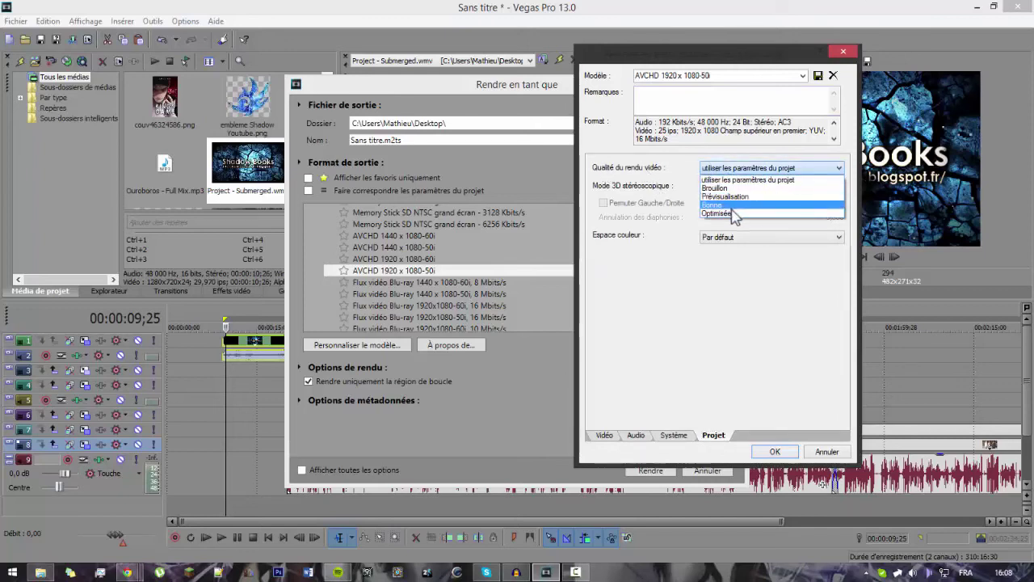
pyautogui.click(724, 216)
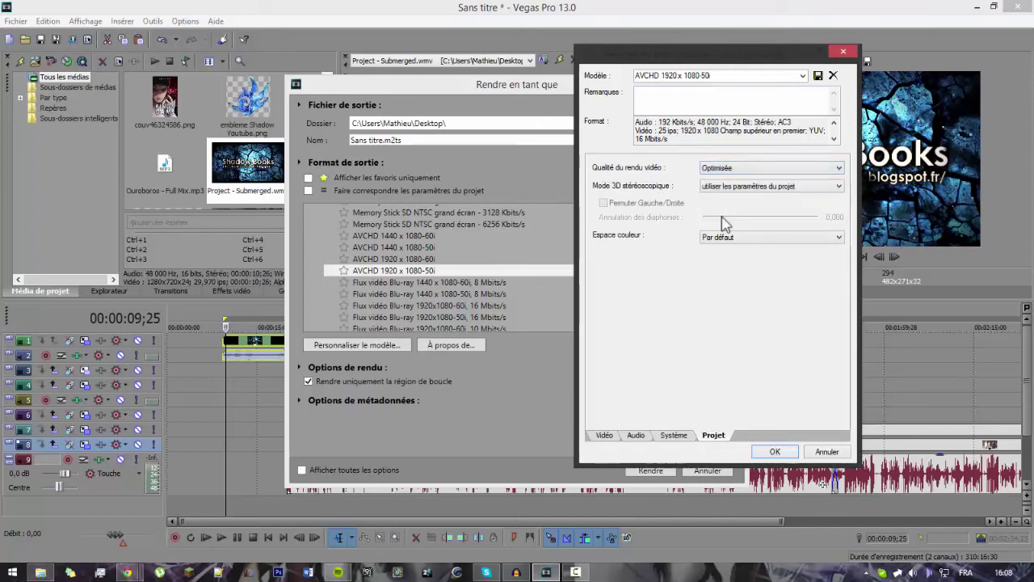
# Step: Save the customized render template under the name TutoHD and accept its settings
pyautogui.click(605, 438)
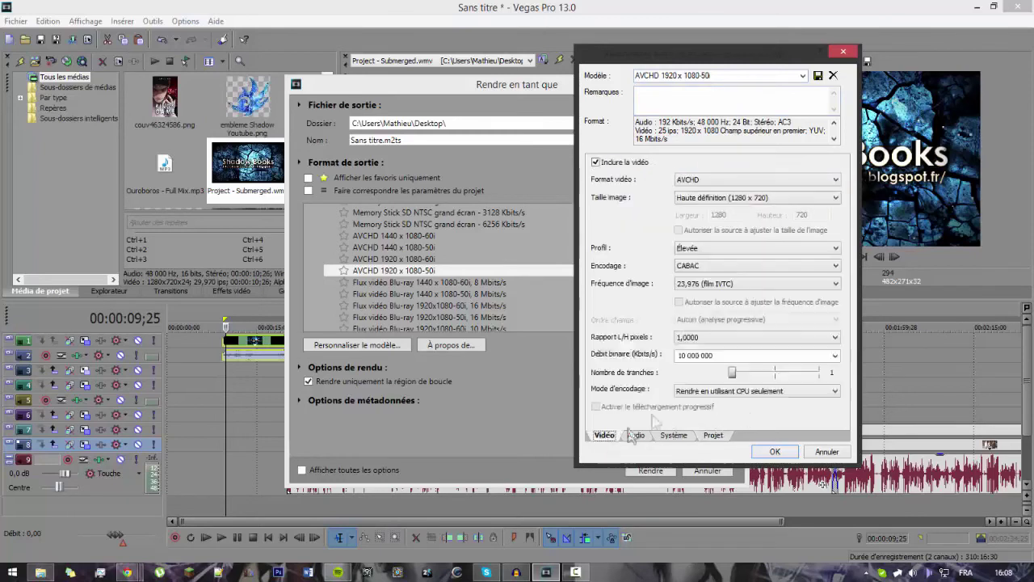
pyautogui.tripleClick(768, 75)
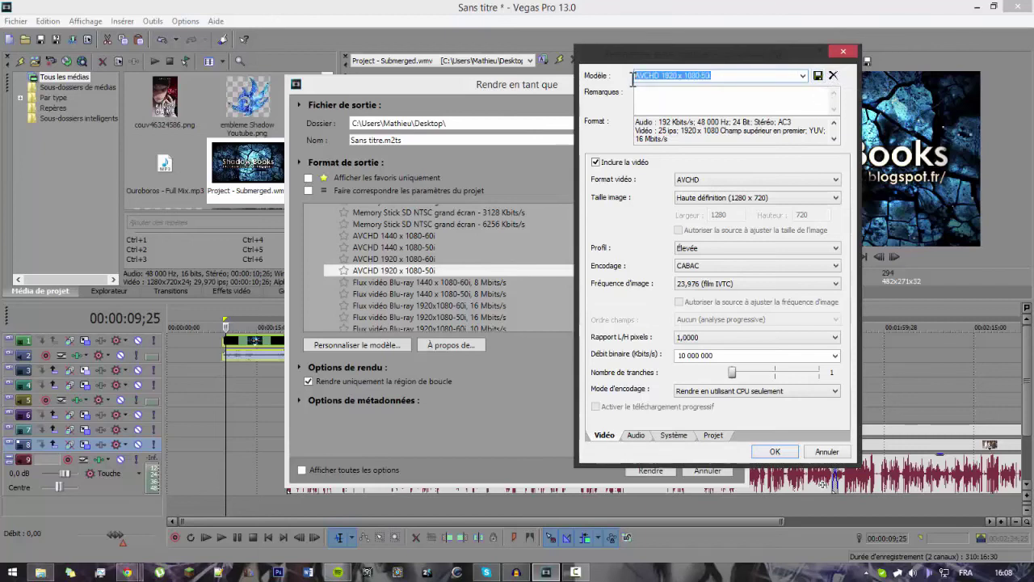
pyautogui.write('Ti')
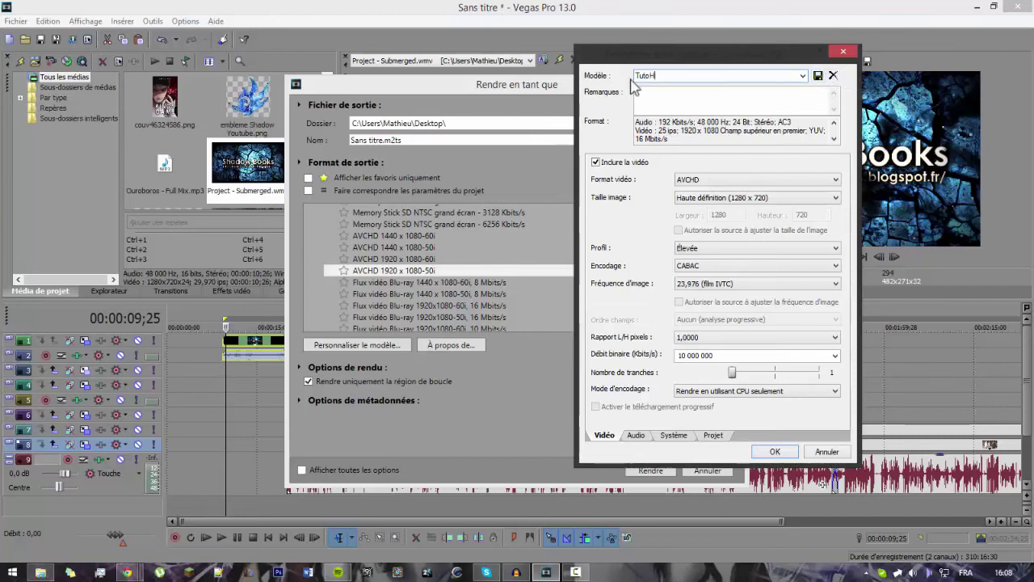
pyautogui.write('toHD')
pyautogui.click(818, 75)
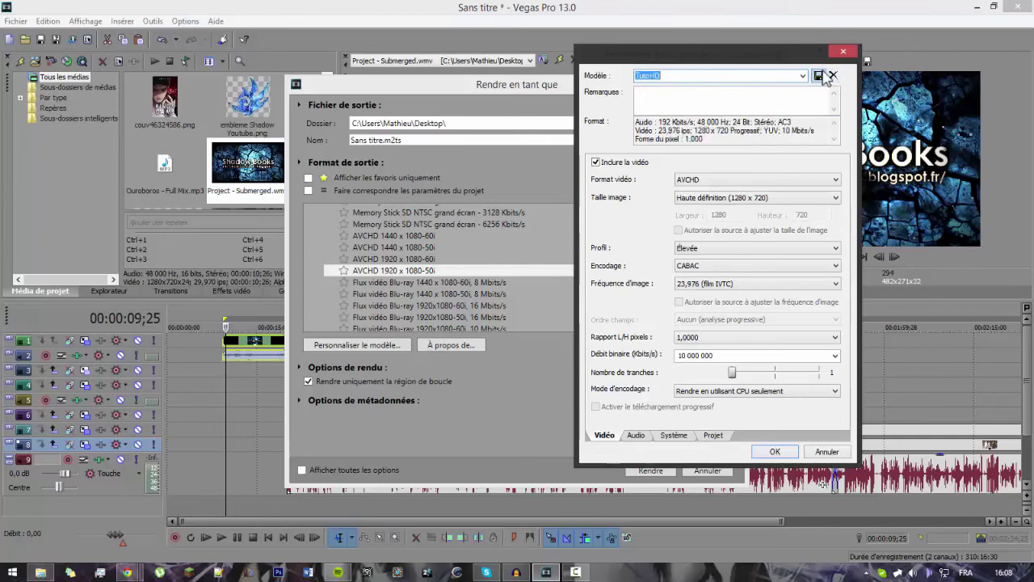
pyautogui.click(775, 452)
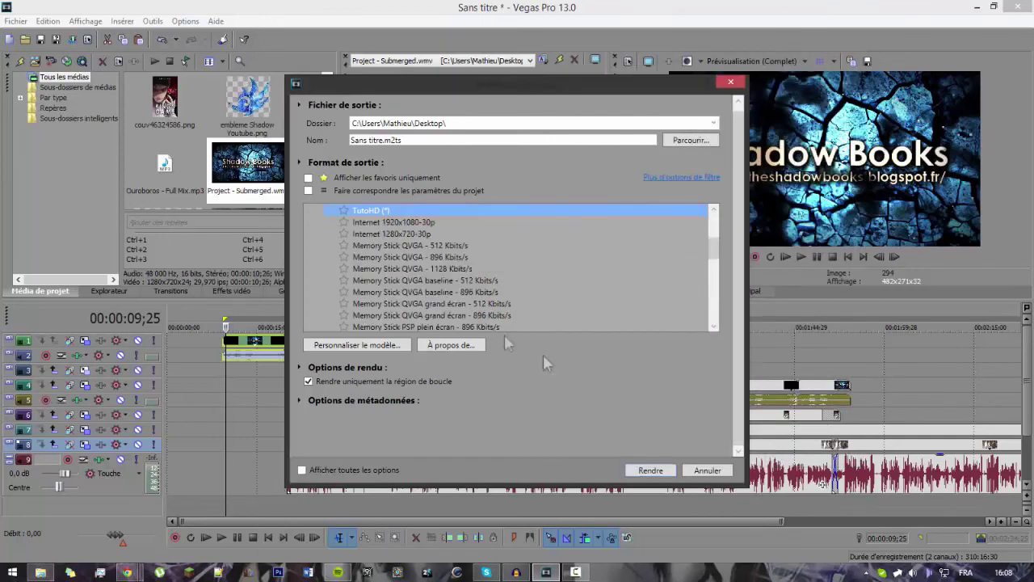
# Step: Mark the TutoHD template as a favourite and list only the favourite templates
pyautogui.scroll(1, 402, 230)
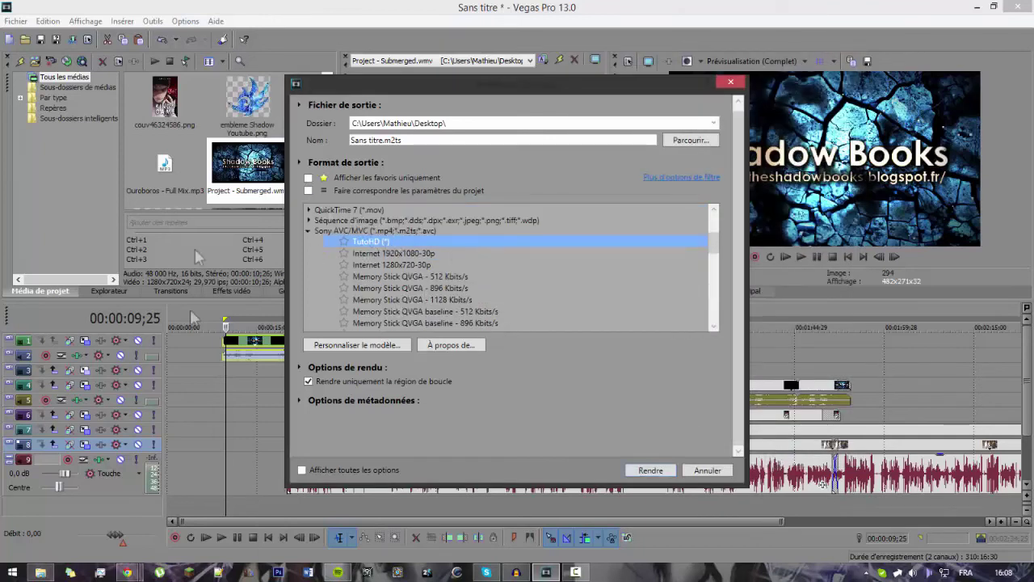
pyautogui.click(343, 241)
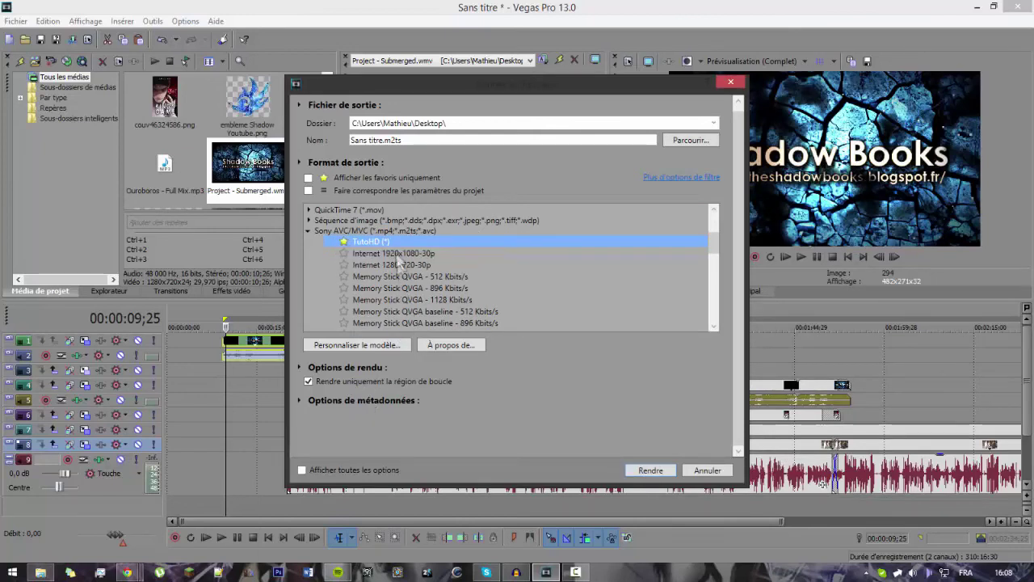
pyautogui.click(308, 177)
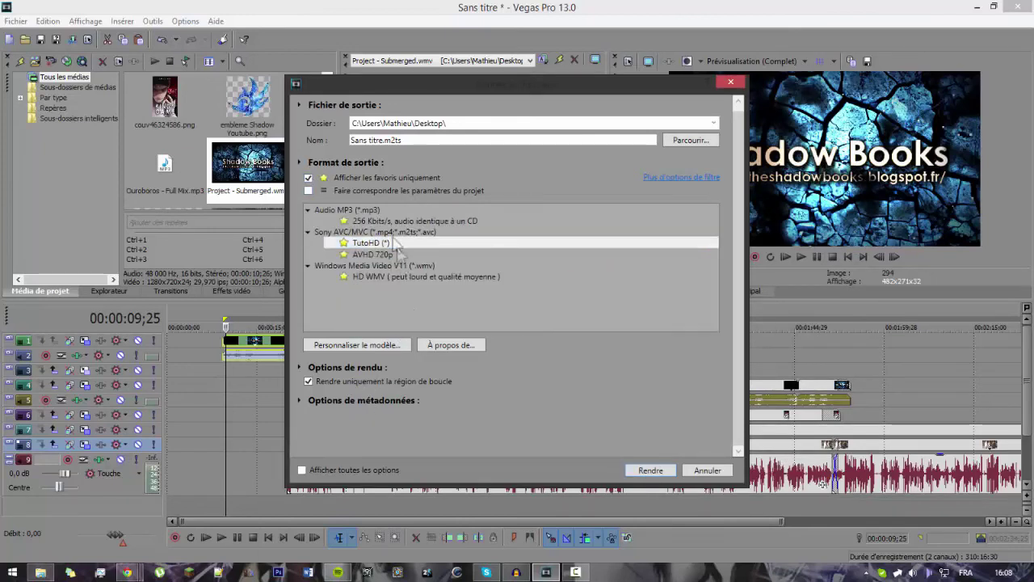
# Step: Select the AVHD 720p favourite template and switch back to listing all output formats
pyautogui.click(380, 255)
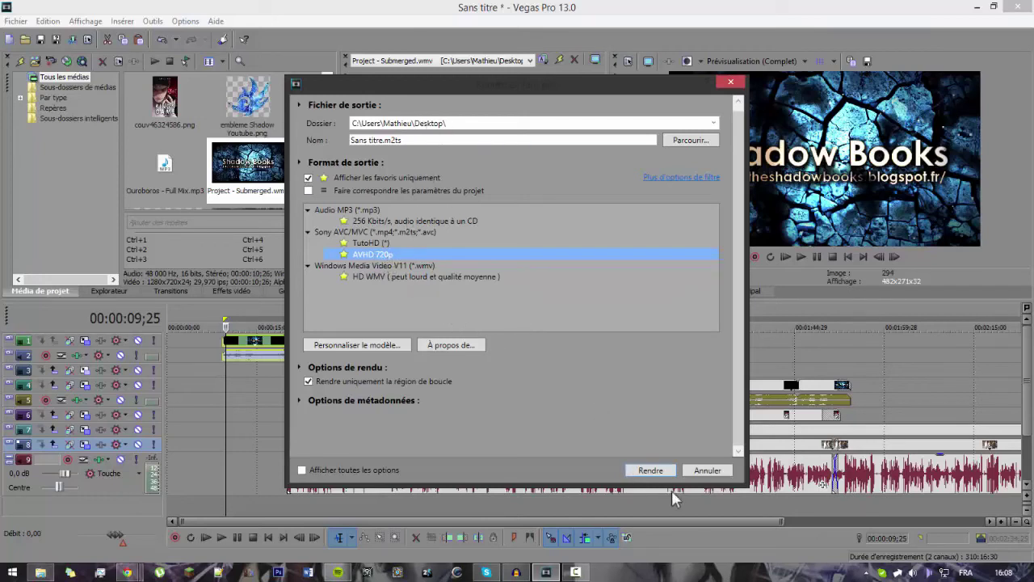
pyautogui.click(308, 178)
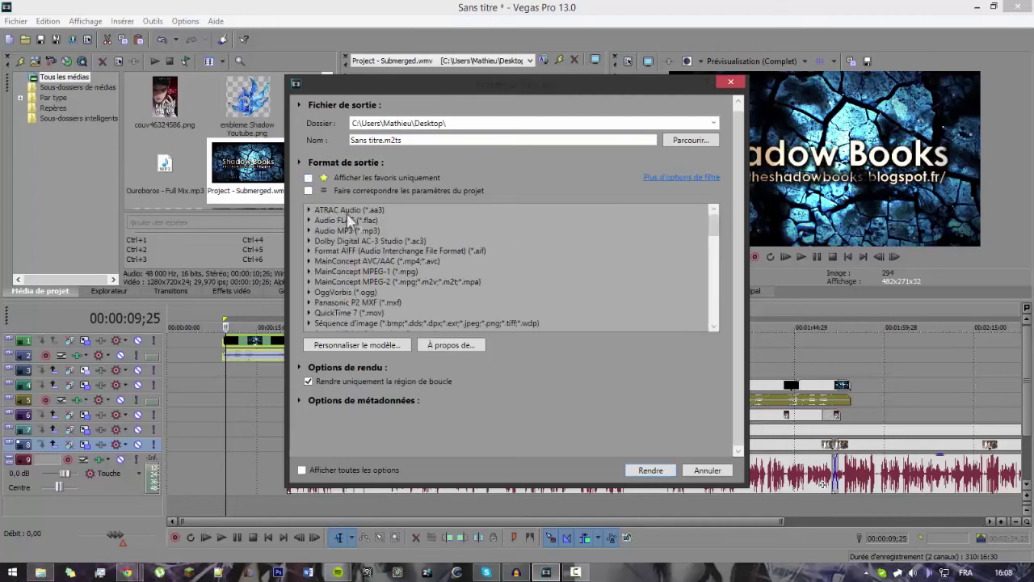
# Step: Browse the Windows Media Video V11 templates and select Vidéo HD 720-30p 6 Mbits/s
pyautogui.moveTo(716, 215); pyautogui.dragTo(723, 323)
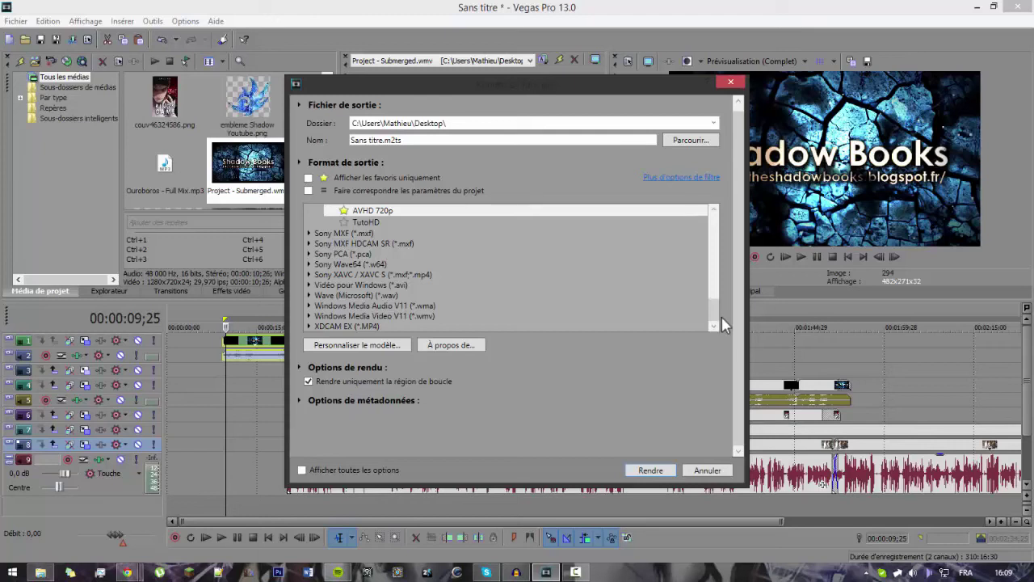
pyautogui.click(310, 316)
pyautogui.scroll(-3, 374, 313)
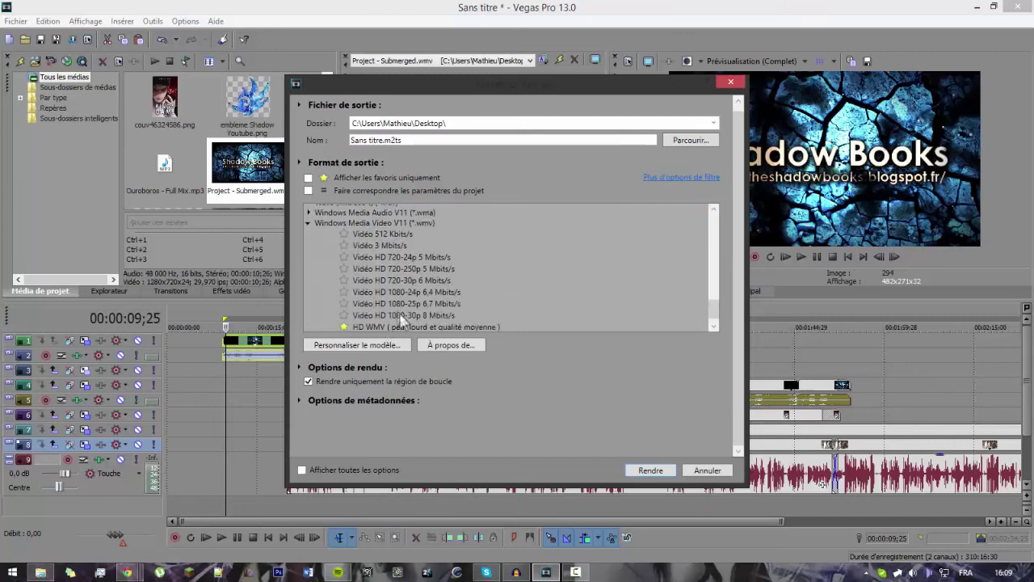
pyautogui.click(378, 316)
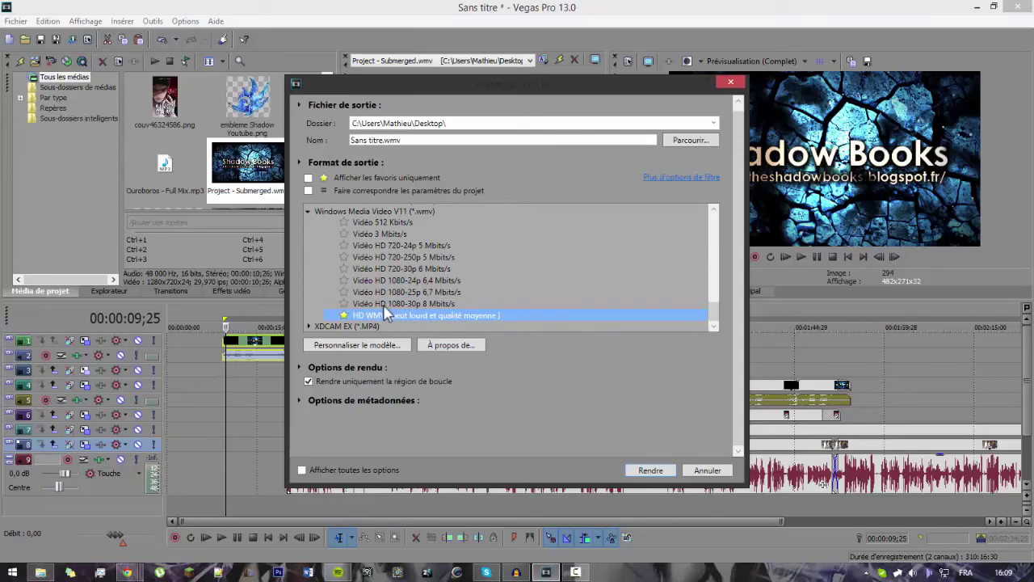
pyautogui.click(384, 305)
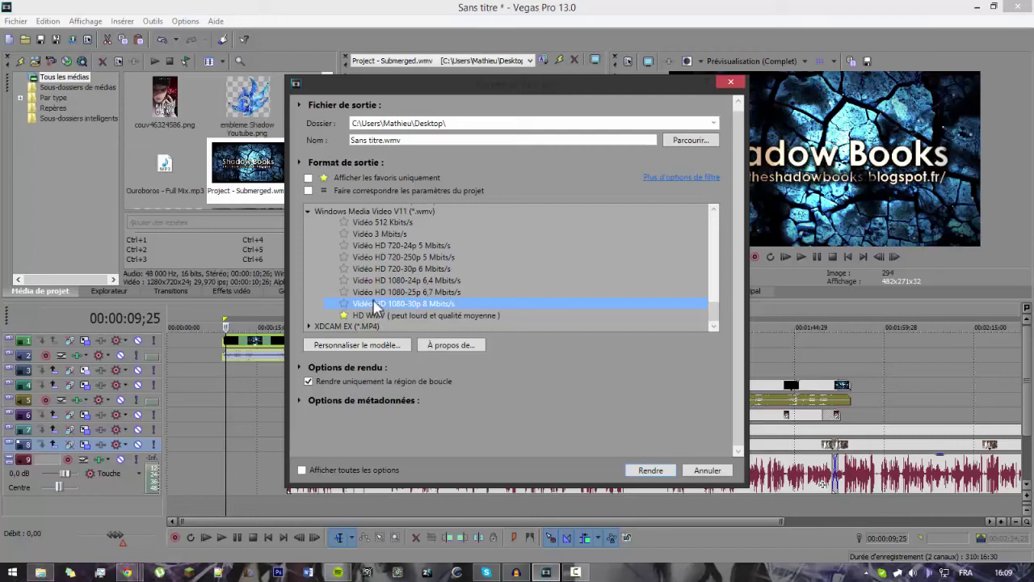
pyautogui.click(374, 269)
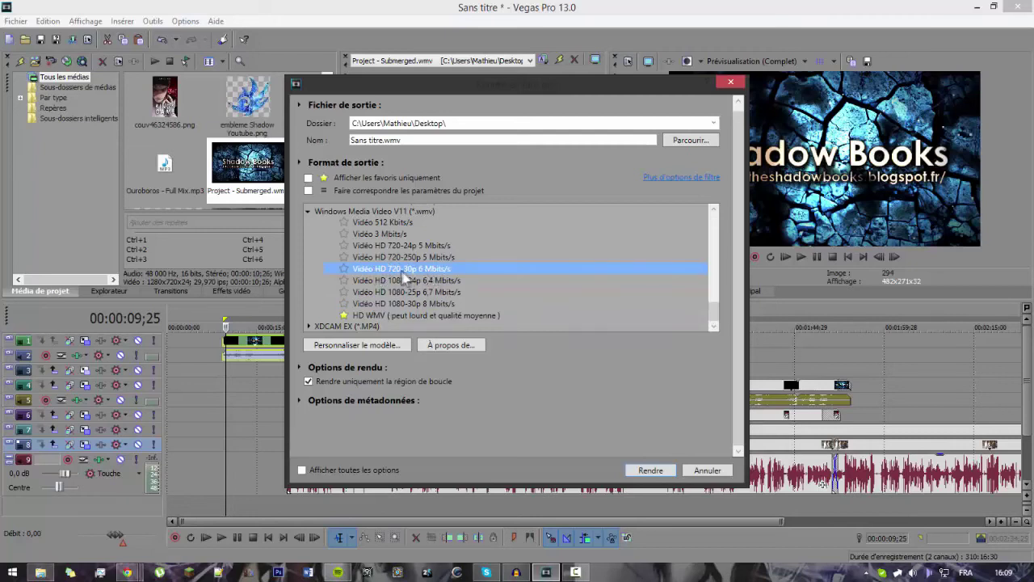
# Step: Customize the selected template's video settings, setting the frame rate to 23,976 (Film IVTC)
pyautogui.click(373, 346)
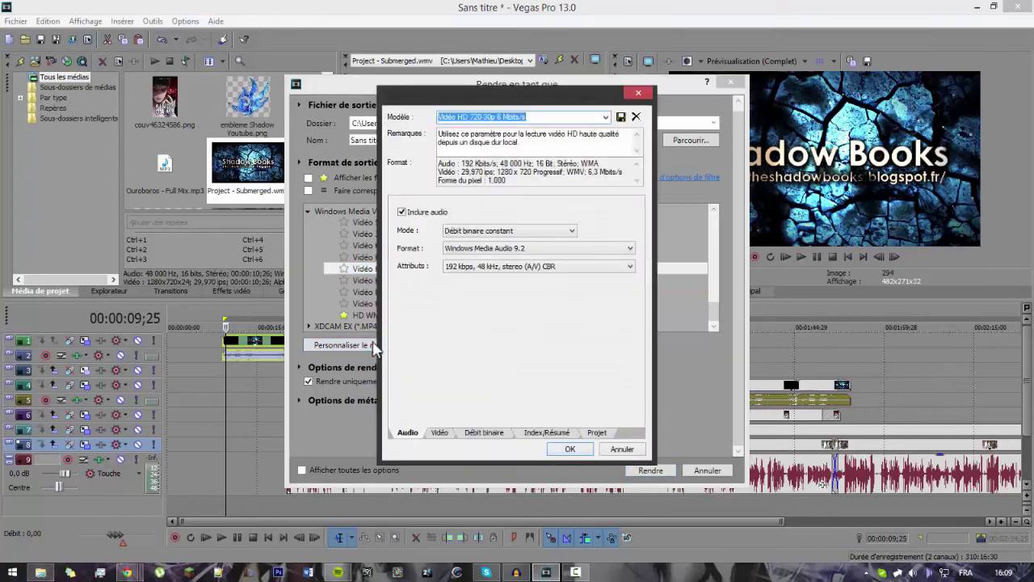
pyautogui.click(441, 433)
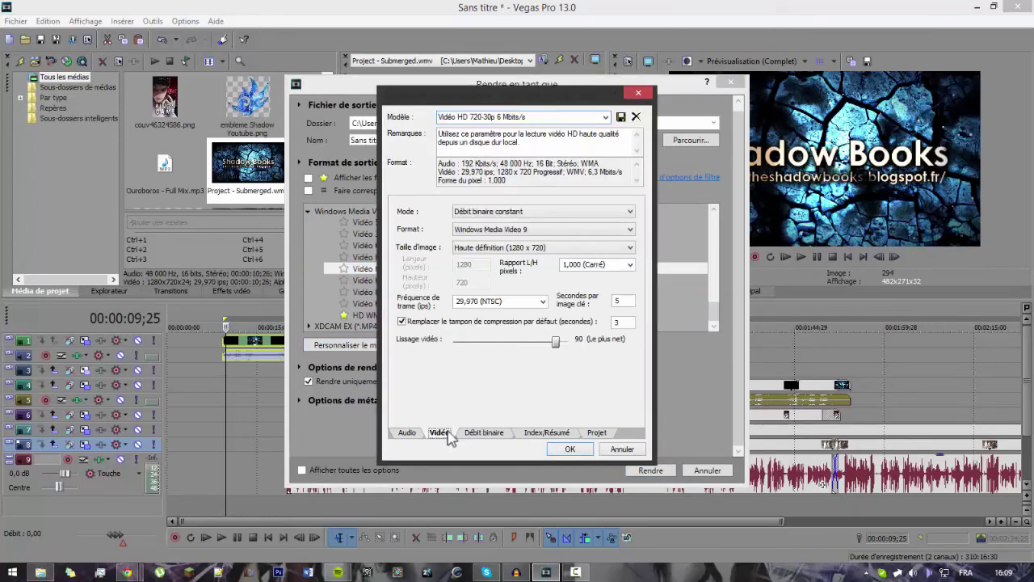
pyautogui.click(558, 248)
pyautogui.click(557, 249)
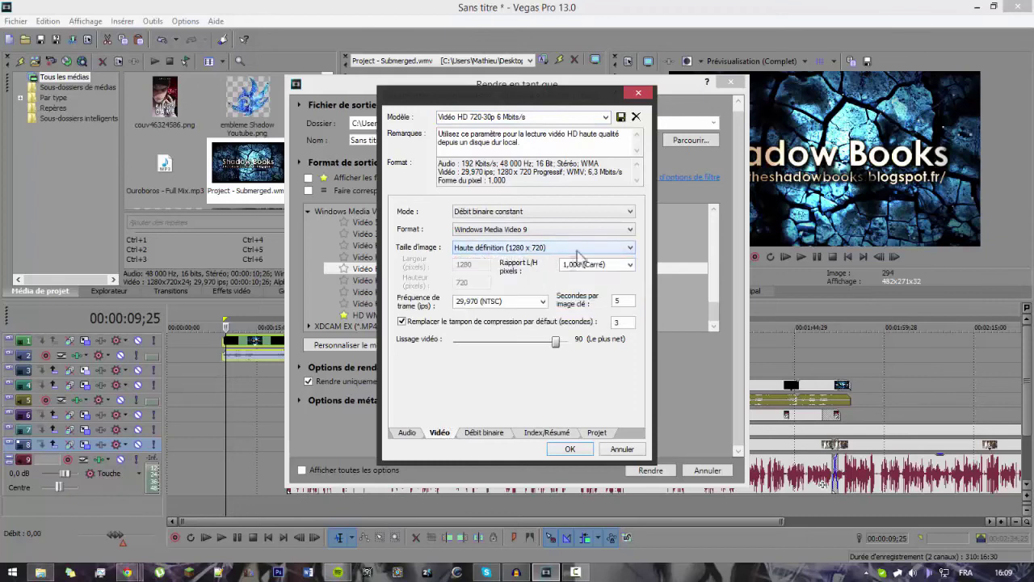
pyautogui.click(516, 301)
pyautogui.click(543, 301)
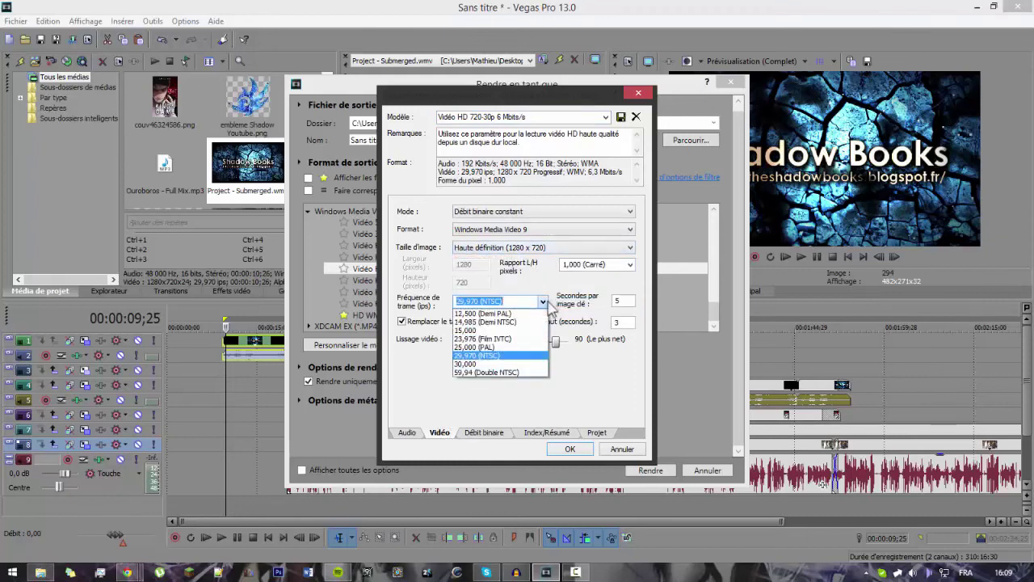
pyautogui.click(516, 338)
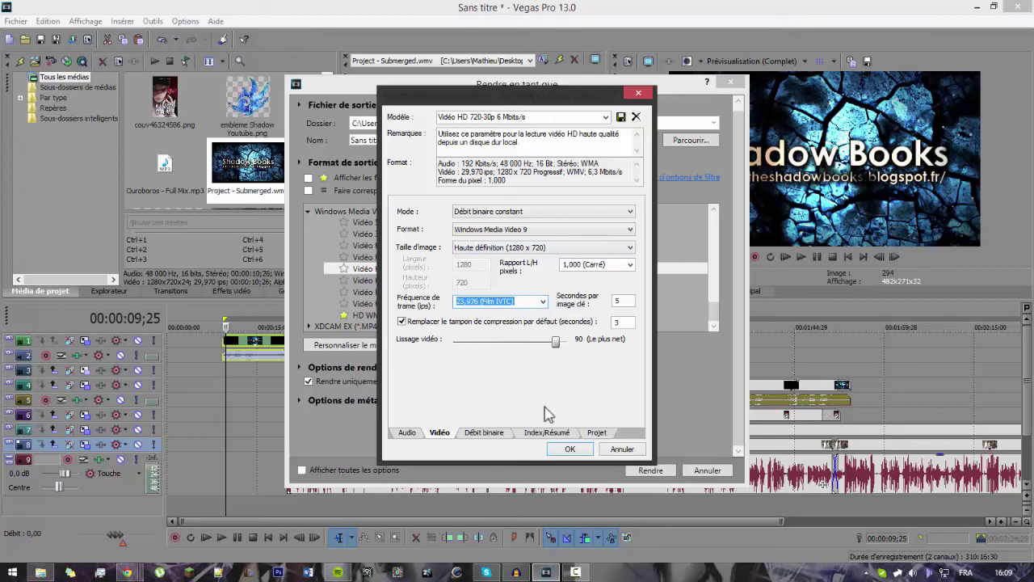
# Step: Review the template's bit rate and stereoscopic 3D mode, and set its video rendering quality to Optimisée
pyautogui.click(499, 434)
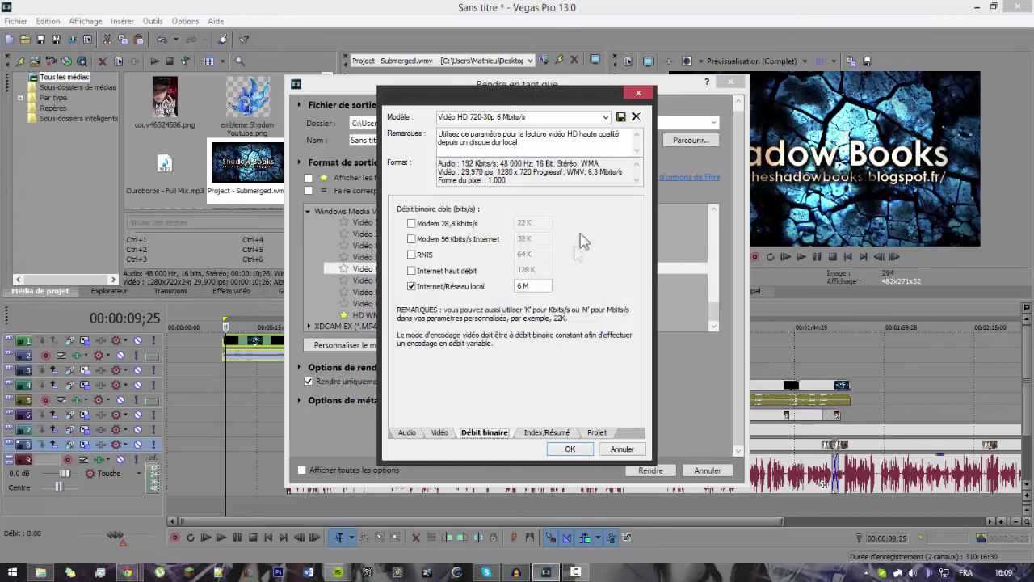
pyautogui.click(598, 433)
pyautogui.click(566, 209)
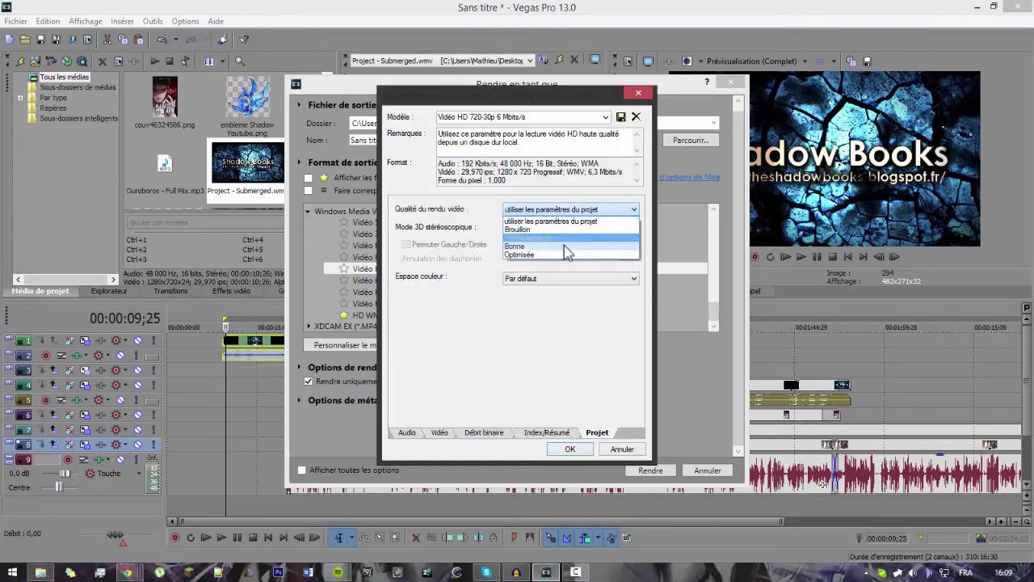
pyautogui.click(564, 255)
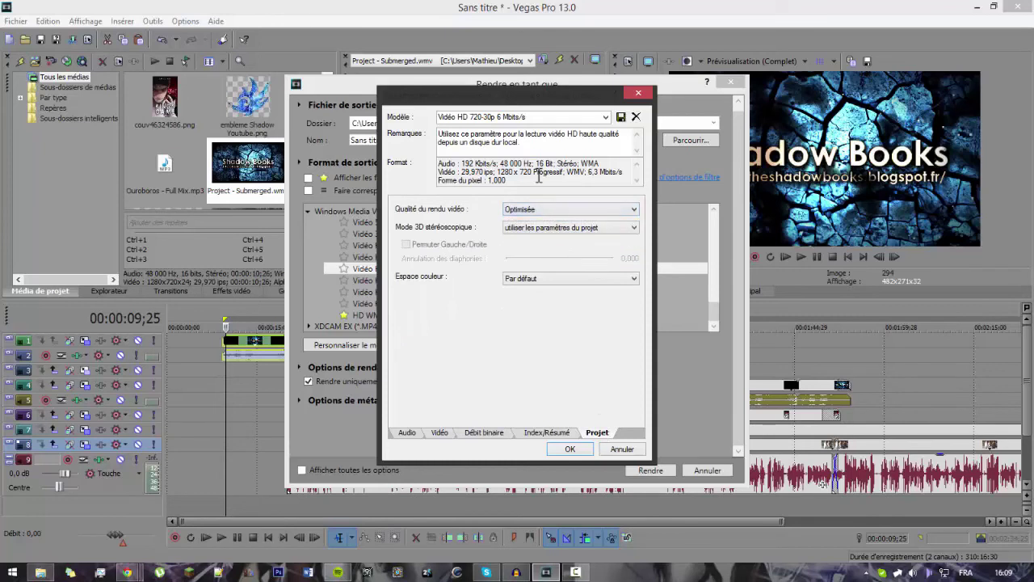
pyautogui.click(562, 230)
pyautogui.click(562, 235)
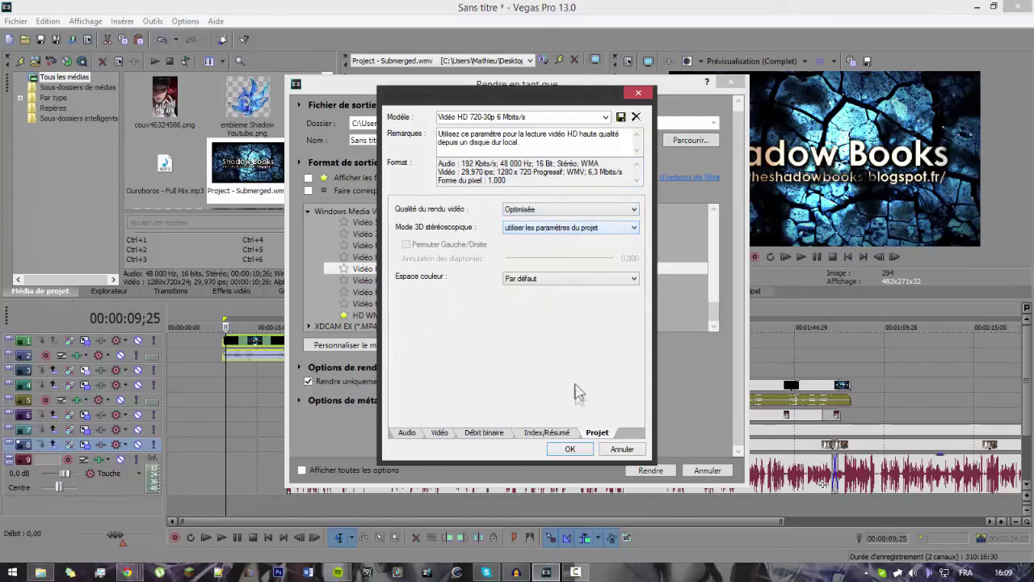
# Step: Save the customized Windows Media Video template under the name wmatuto and accept its settings
pyautogui.moveTo(575, 117); pyautogui.dragTo(434, 117)
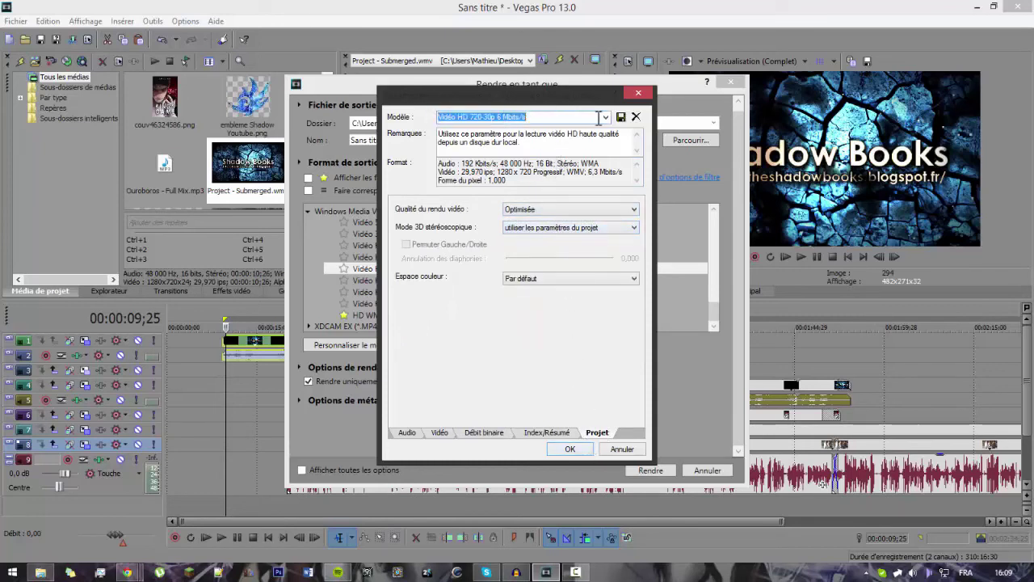
pyautogui.write('m')
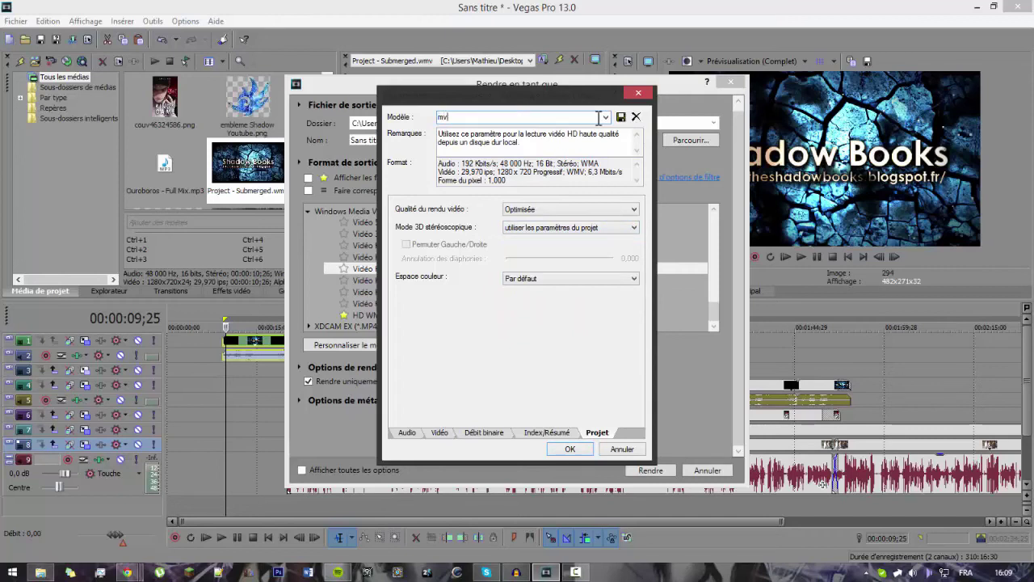
pyautogui.write('ma')
pyautogui.write('tuto')
pyautogui.click(621, 116)
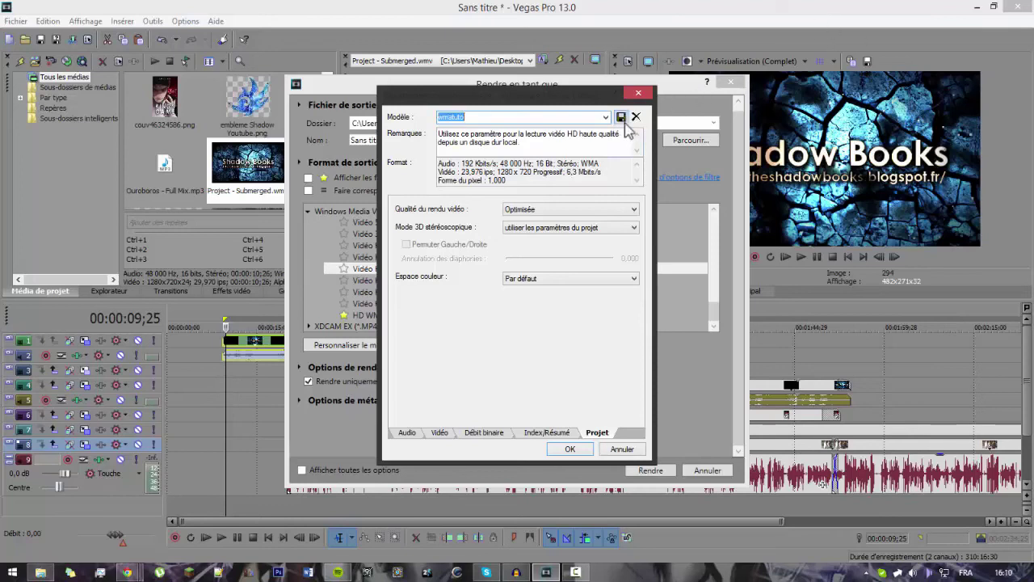
pyautogui.click(582, 446)
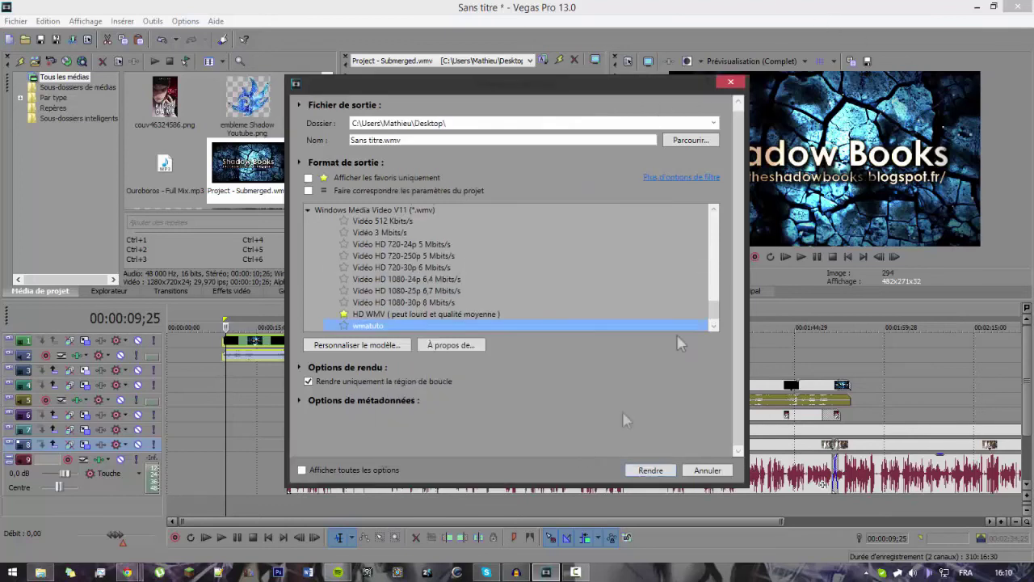
# Step: Mark the wmatuto template as a favourite and restrict the output format list to favourites
pyautogui.click(345, 325)
pyautogui.click(308, 178)
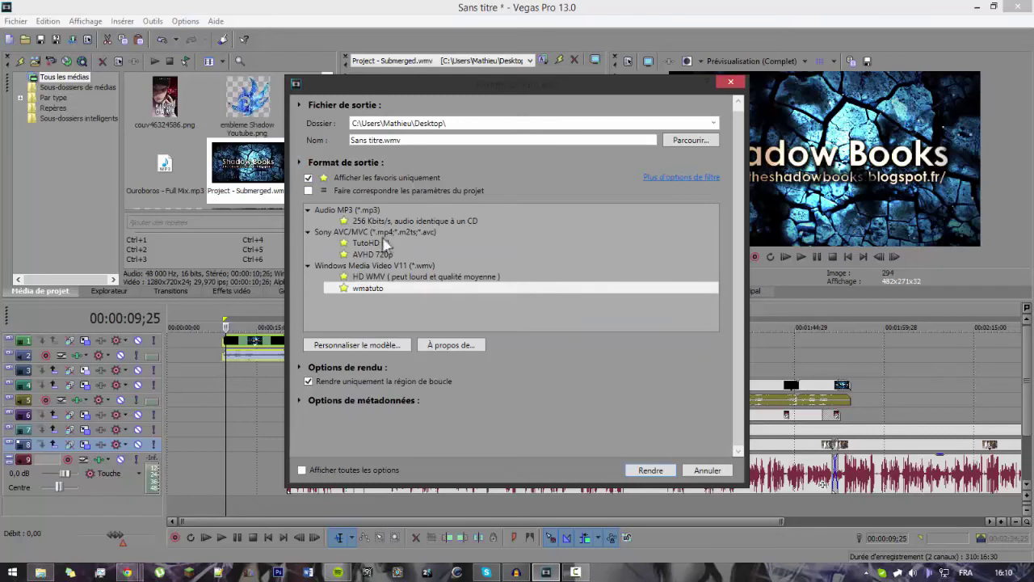
# Step: Start rendering the loop region as tuto.m2ts with the AVHD 720p favourite template, and cancel the running render
pyautogui.click(364, 255)
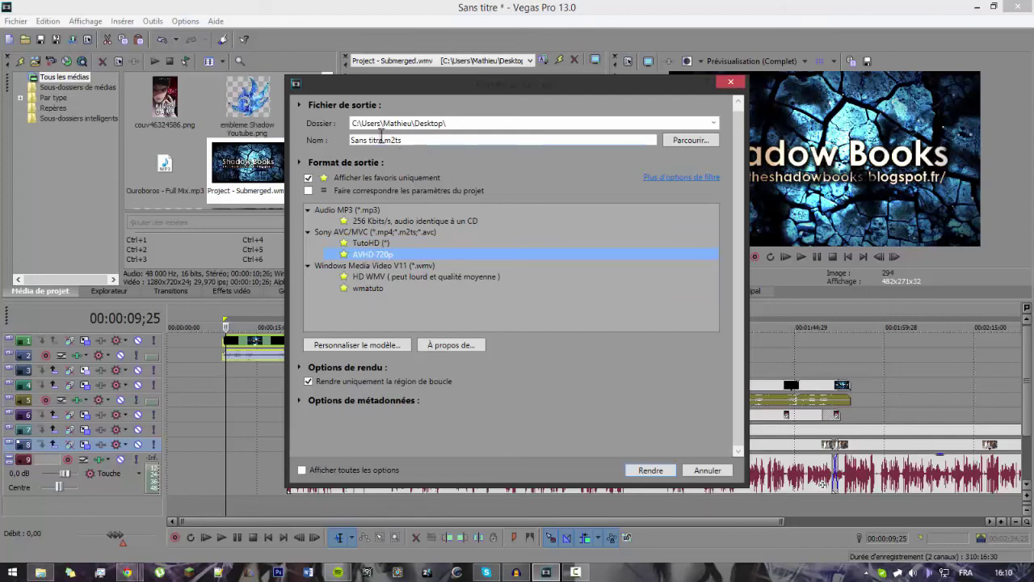
pyautogui.moveTo(393, 140); pyautogui.dragTo(328, 141)
pyautogui.press('BackSpace')
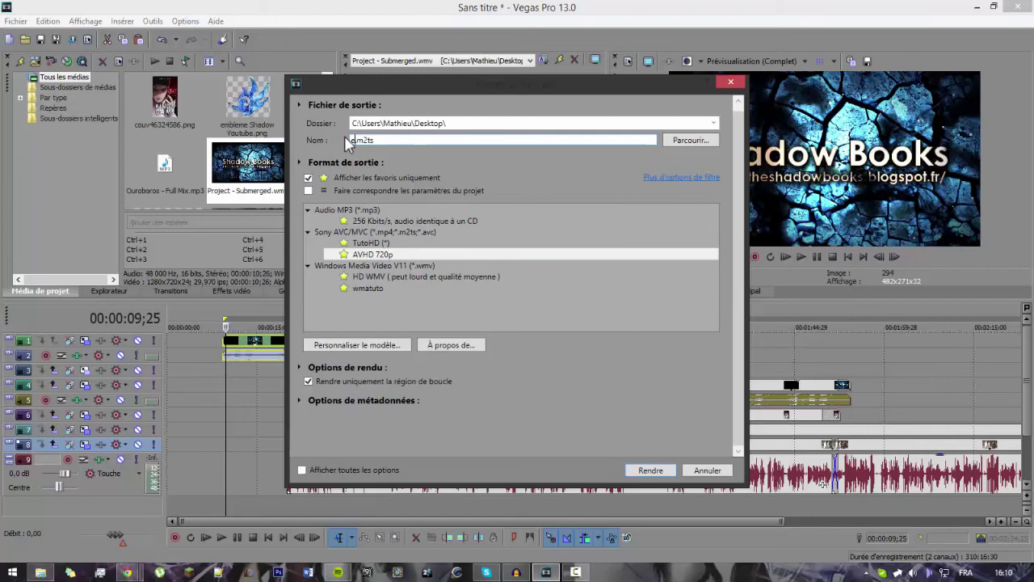
pyautogui.write('tuto')
pyautogui.click(651, 472)
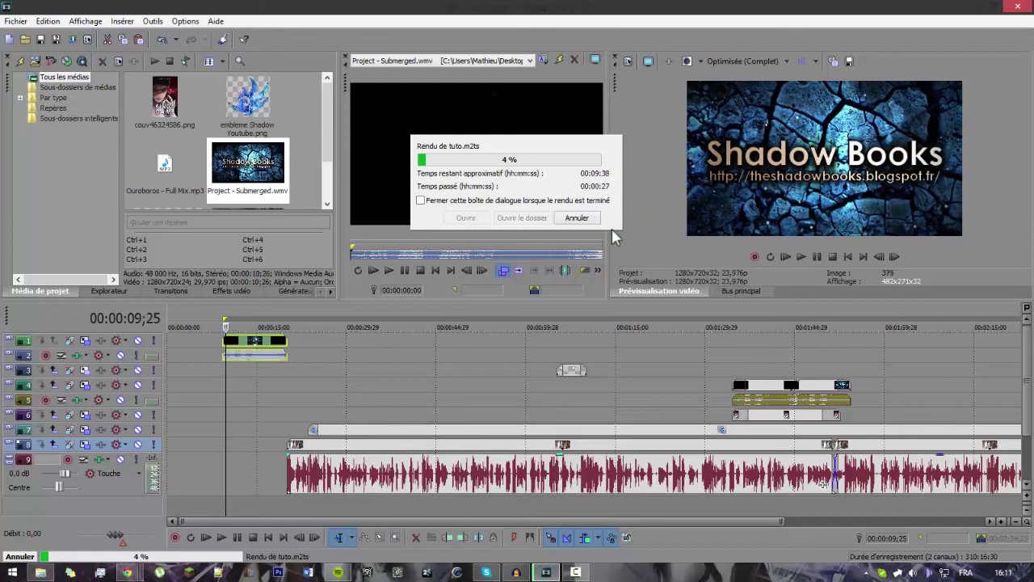
pyautogui.click(578, 218)
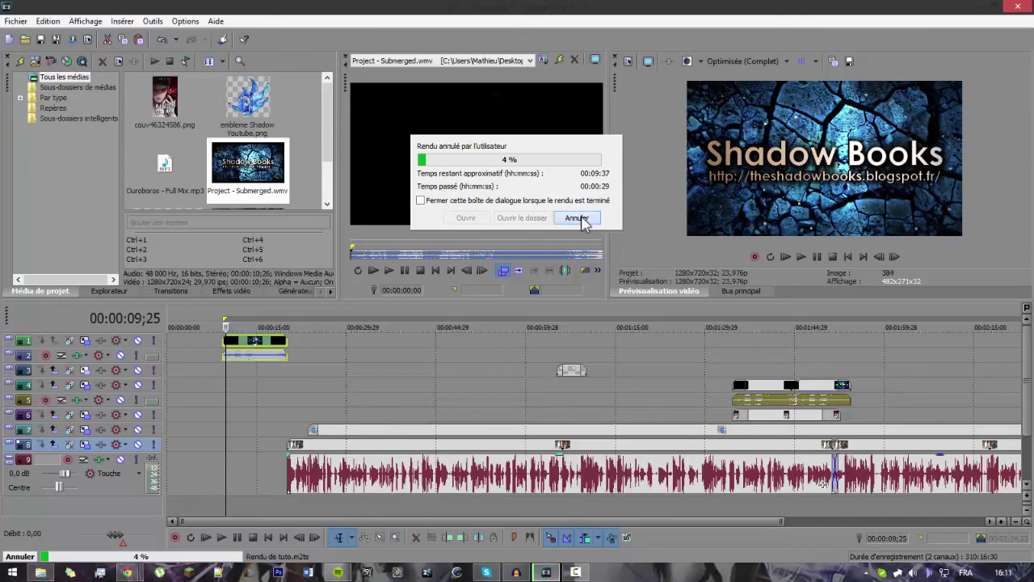